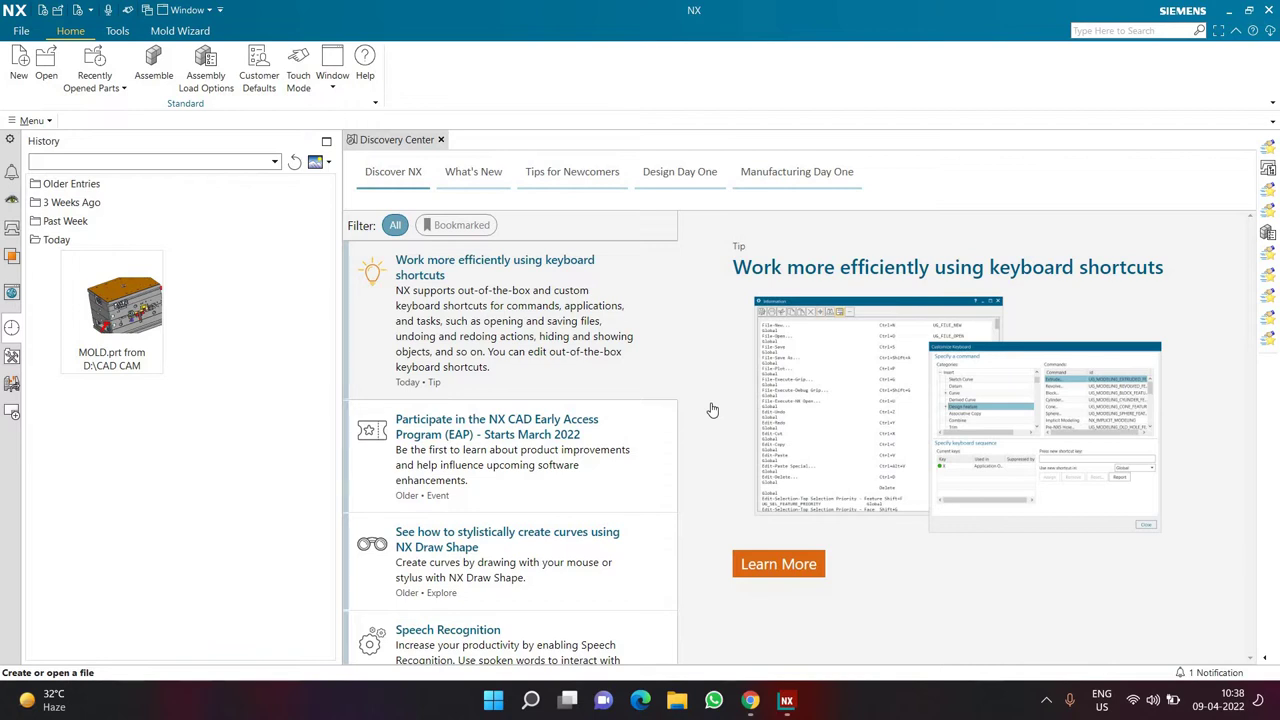
- Create a new part from the Model template in millimetres, named model1.prt
{"action": "left_click", "coordinate": [27, 87]}
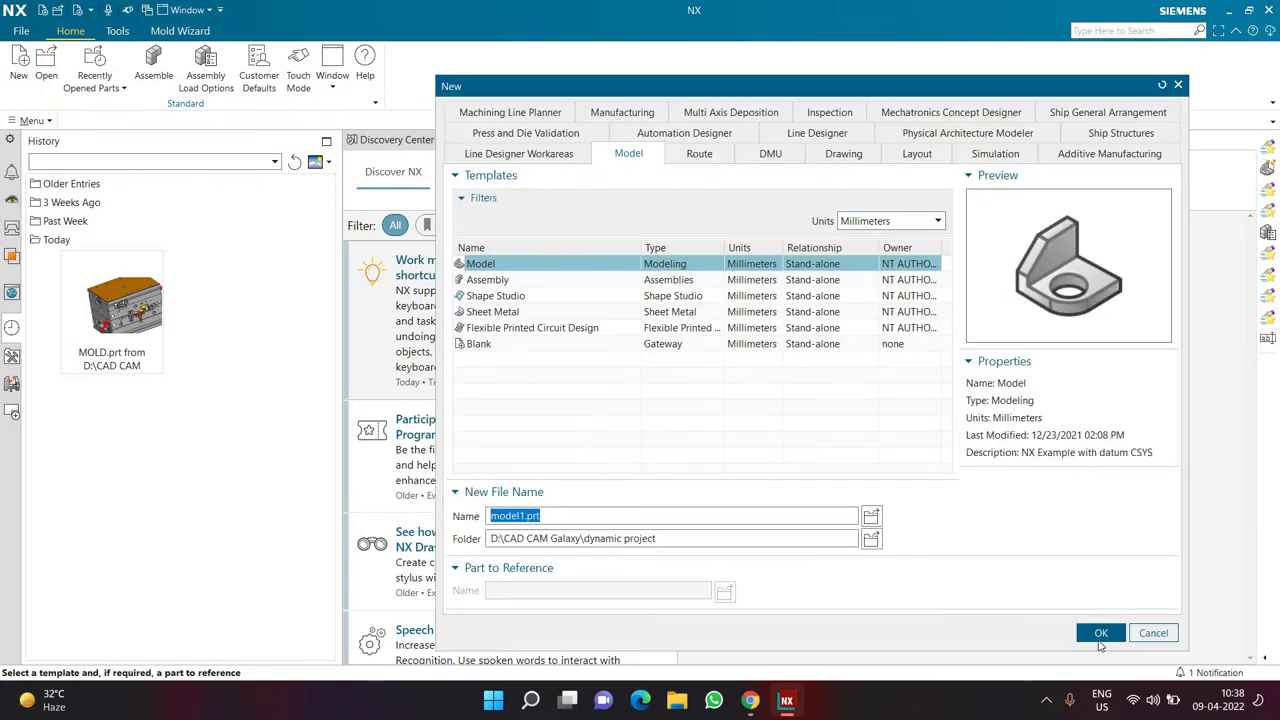
{"action": "key", "text": "Return"}
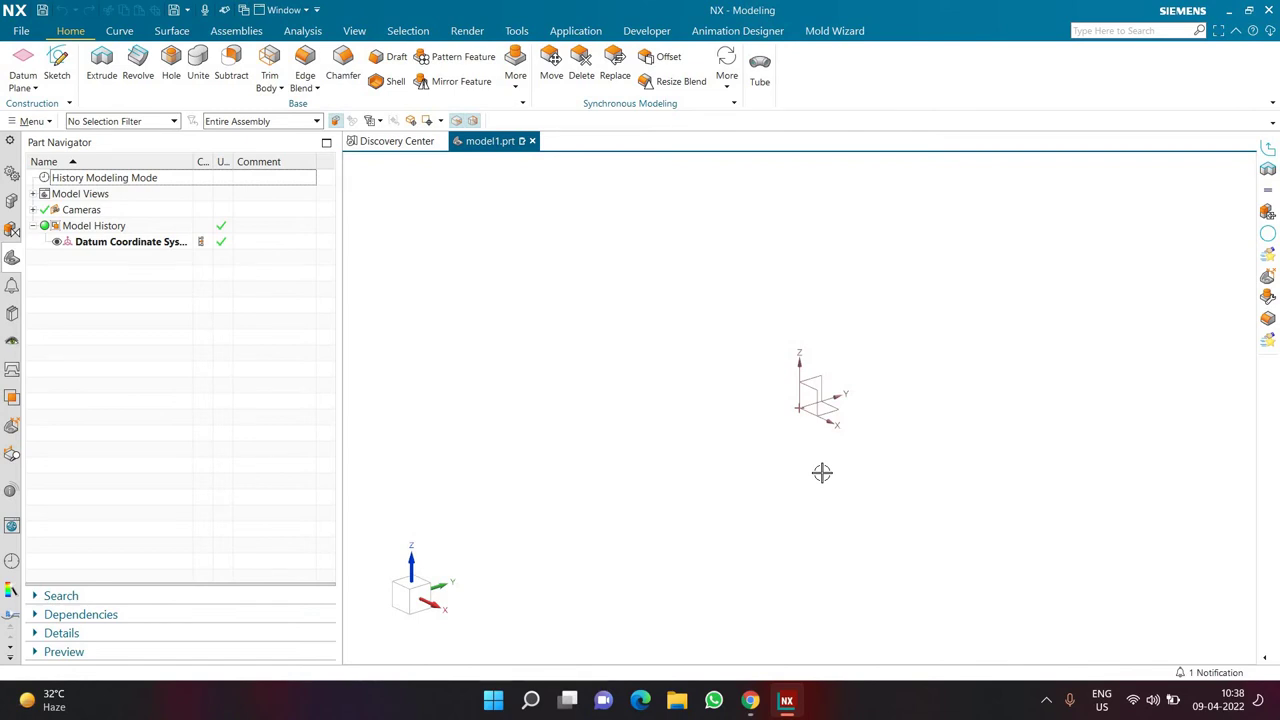
- Switch to a new Notepad document and write the heading "Sweep Along guide"
{"action": "key", "text": "super+r"}
{"action": "key", "text": "Return"}
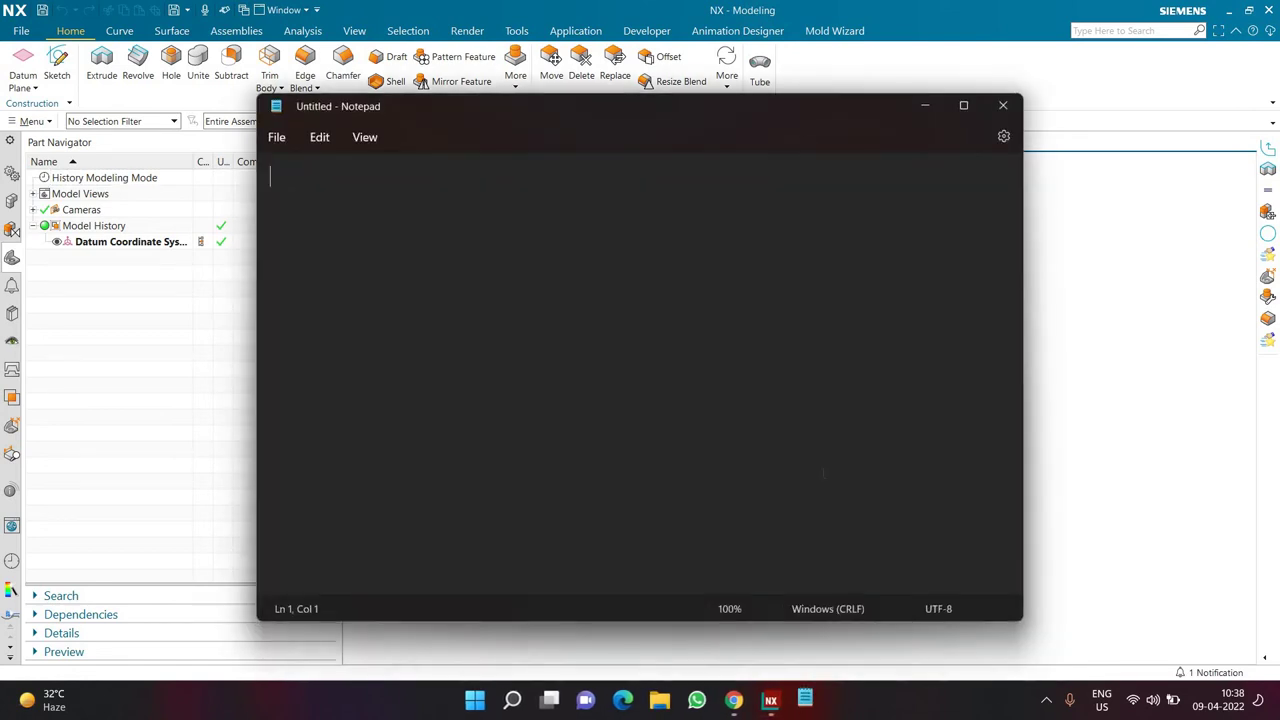
{"action": "type", "text": "S"}
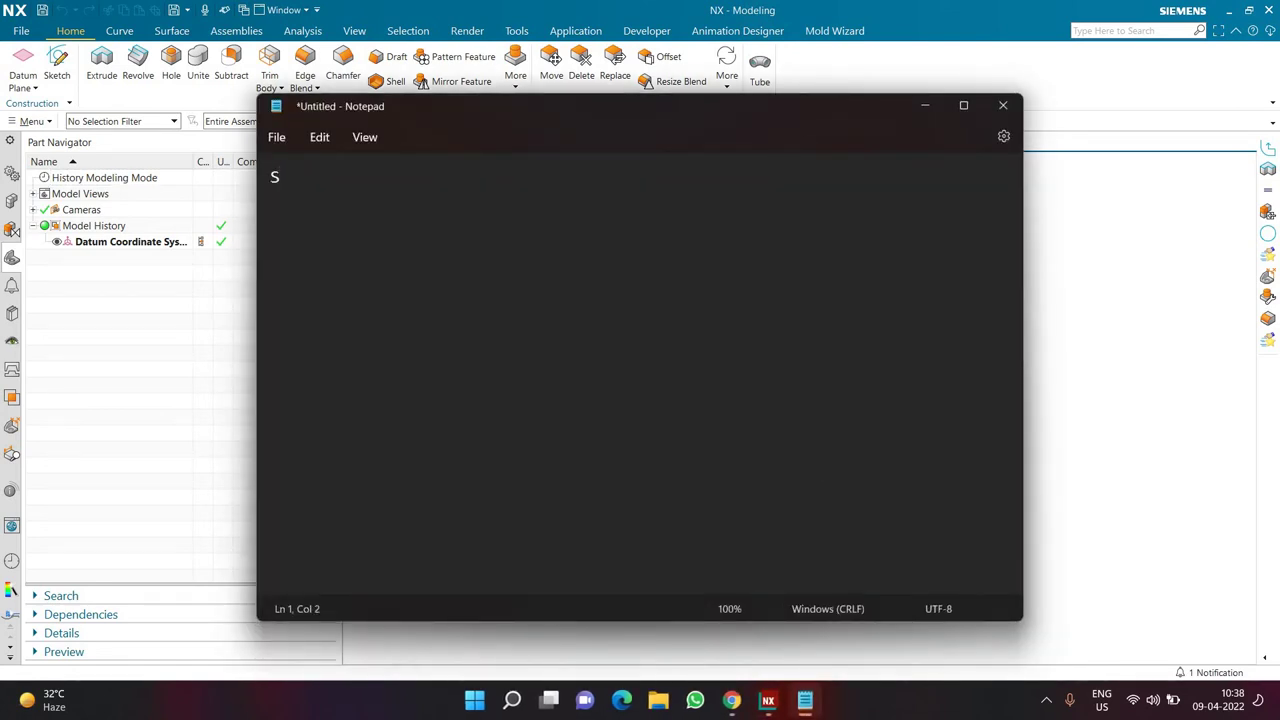
{"action": "type", "text": "weep "}
{"action": "type", "text": "Alo"}
{"action": "type", "text": "ng"}
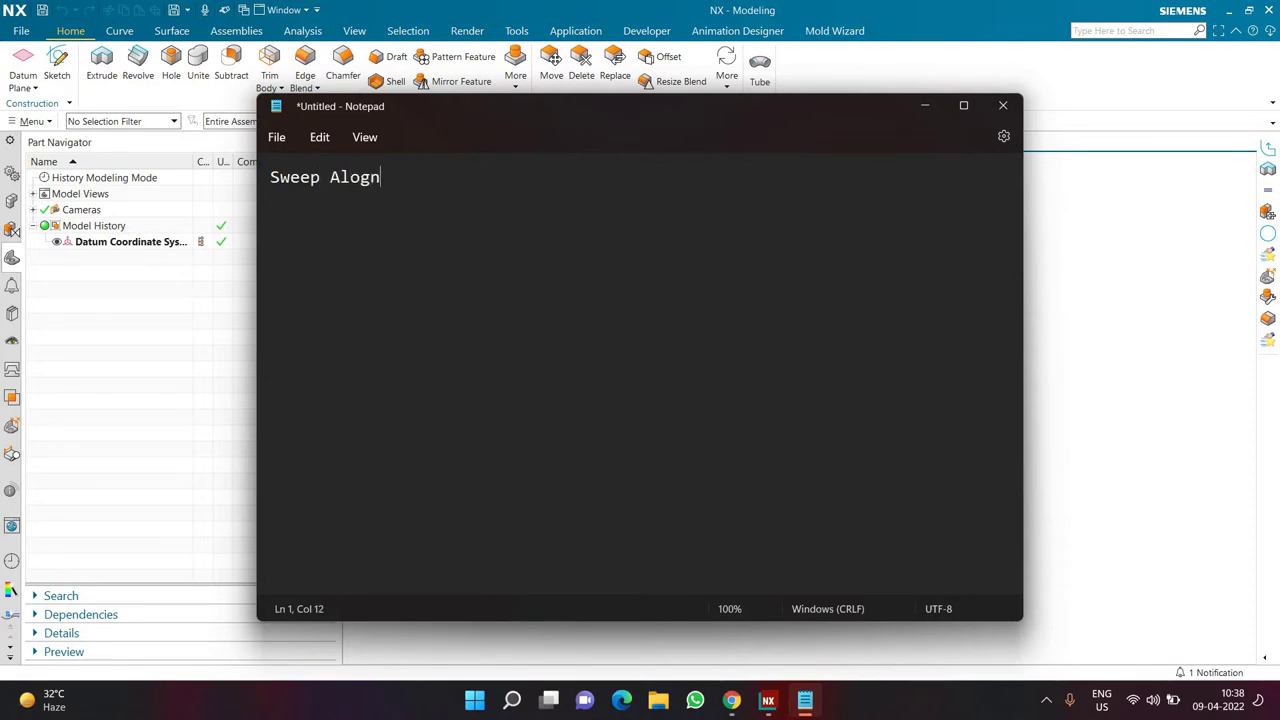
{"action": "key", "text": "BackSpace"}
{"action": "key", "text": "BackSpace"}
{"action": "type", "text": "ng gi"}
{"action": "key", "text": "BackSpace"}
{"action": "type", "text": "uide"}
{"action": "key", "text": "Return"}
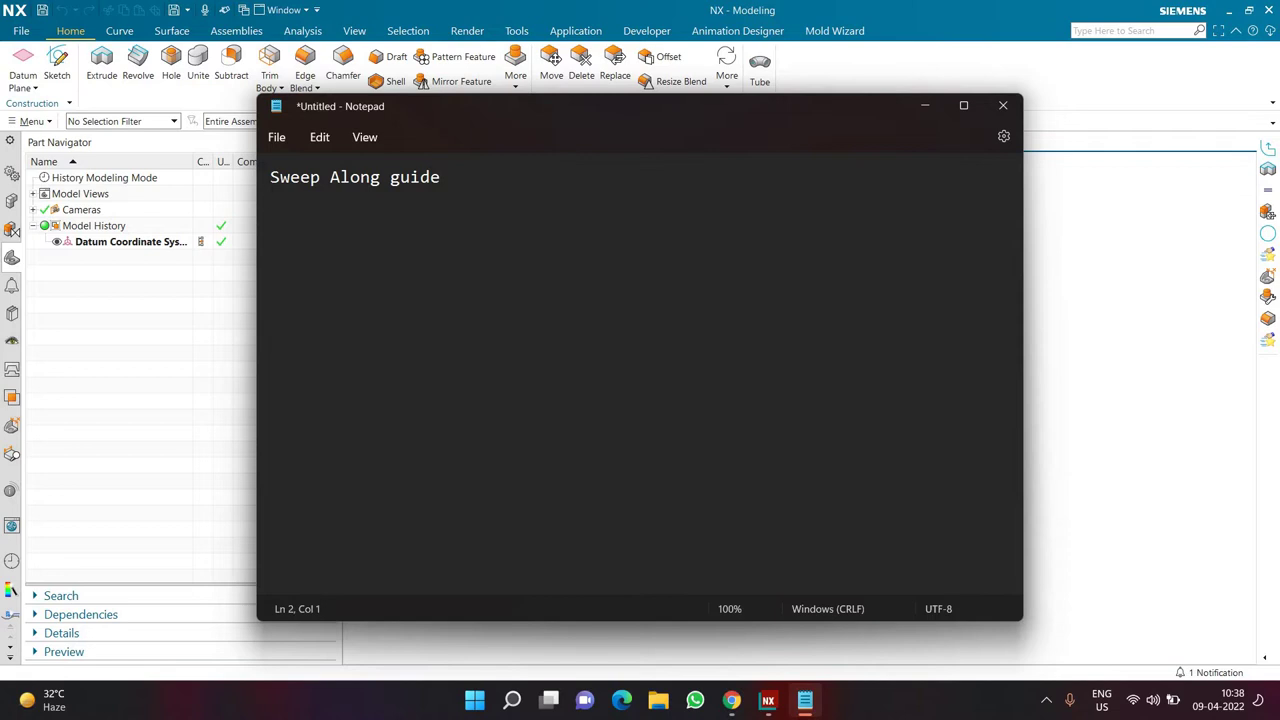
- Below the heading and a blank line, add the lines "Section - Sketched" and "Guide - Sketched"
{"action": "key", "text": "Return"}
{"action": "type", "text": "Section - Sketched"}
{"action": "key", "text": "Return"}
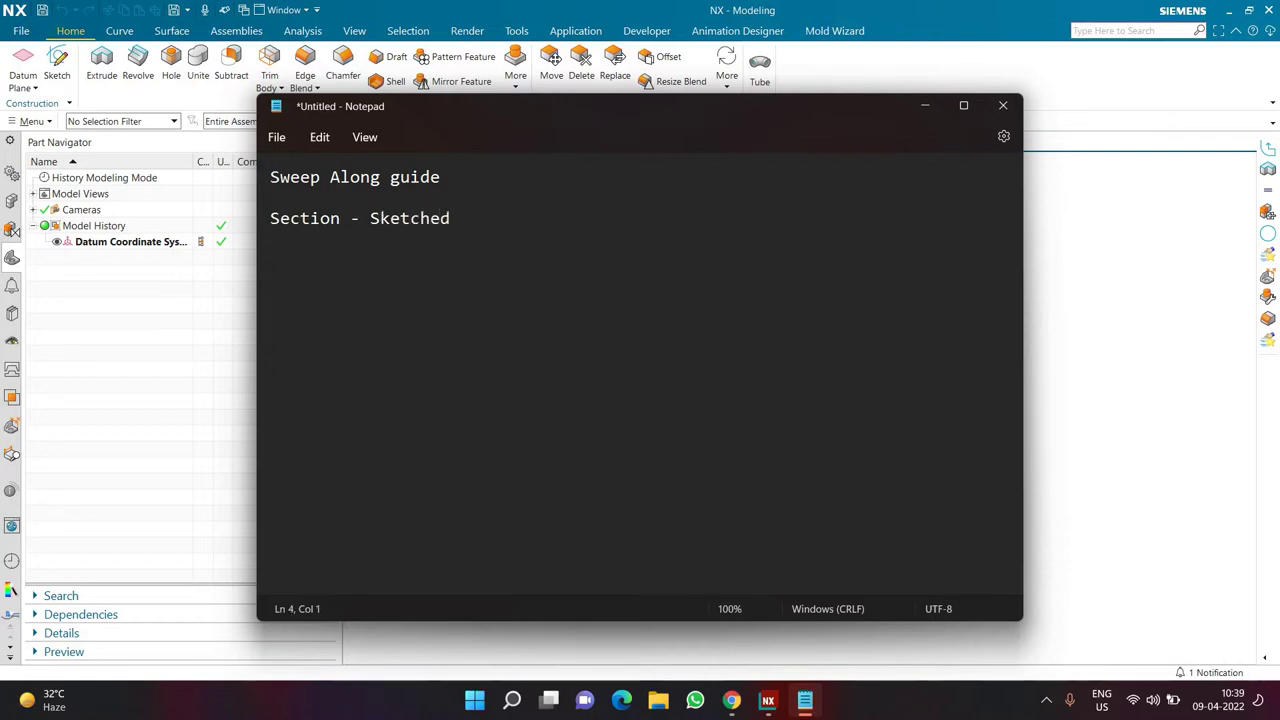
{"action": "type", "text": "Guide "}
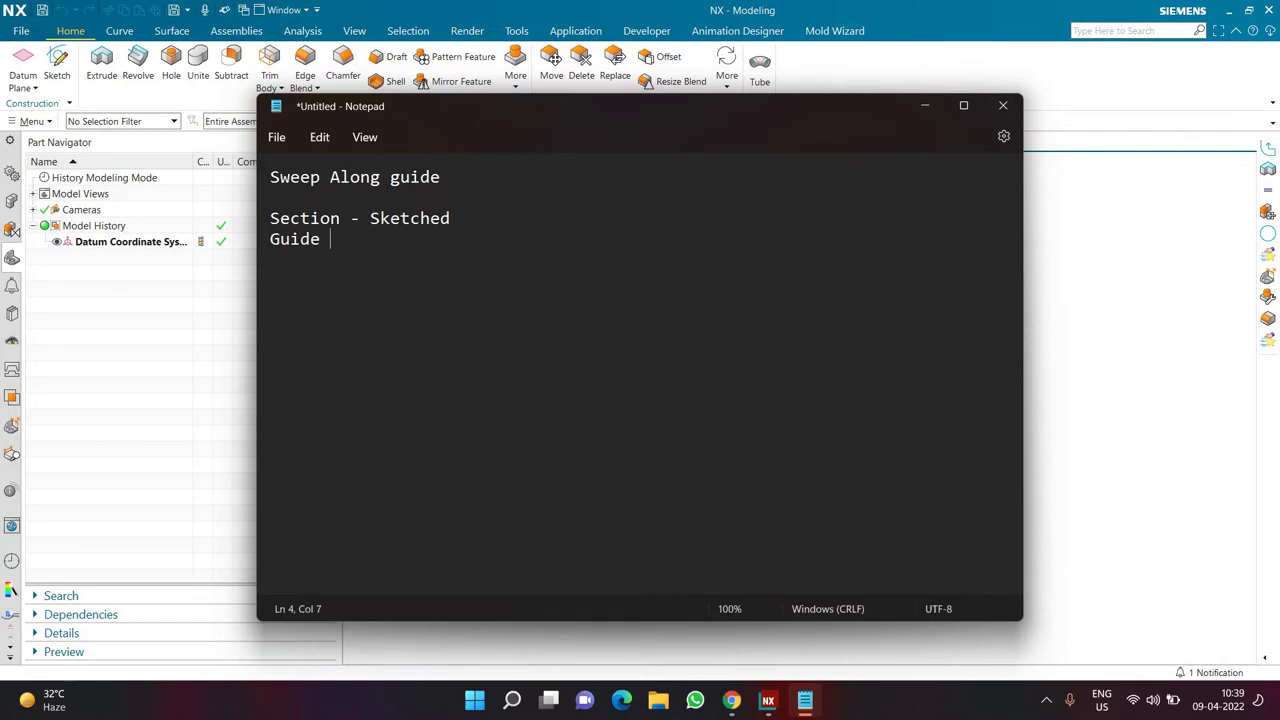
{"action": "type", "text": "- Sketched"}
- Append "(open loop or close loop)" to the end of the Section line
{"action": "key", "text": "Up"}
{"action": "key", "text": "Right"}
{"action": "key", "text": "Right"}
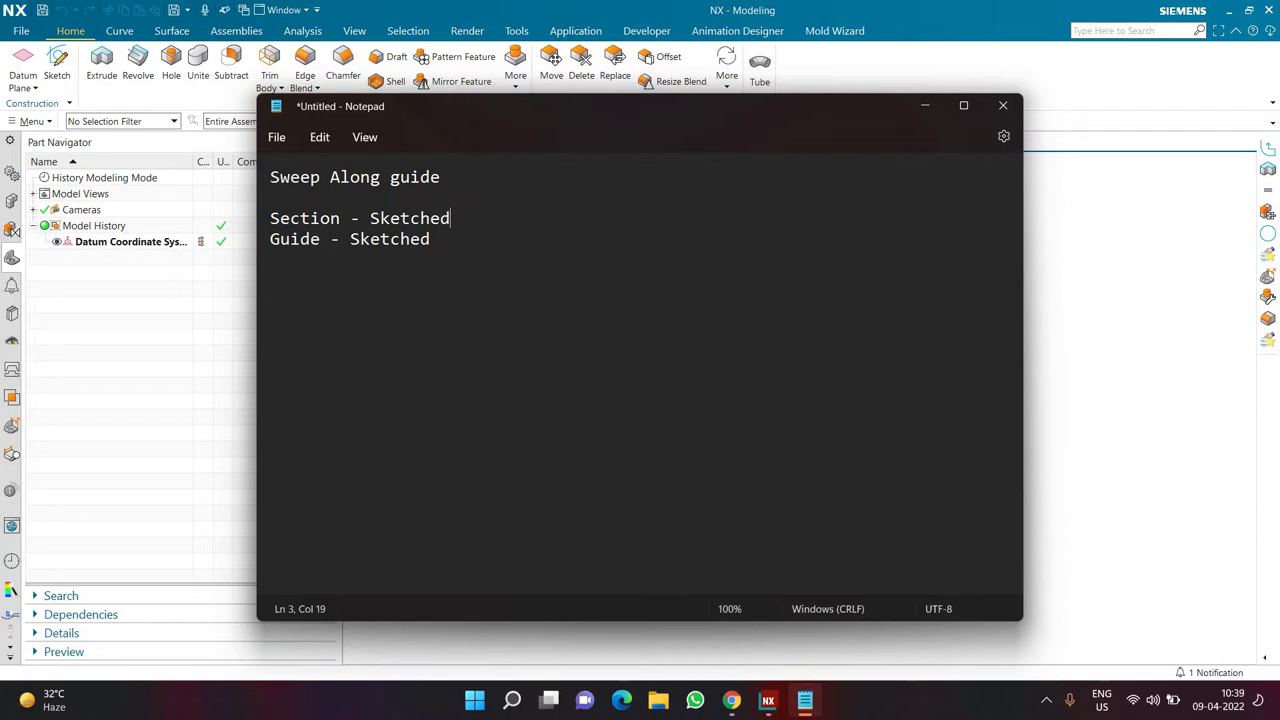
{"action": "type", "text": "(open loop or clo"}
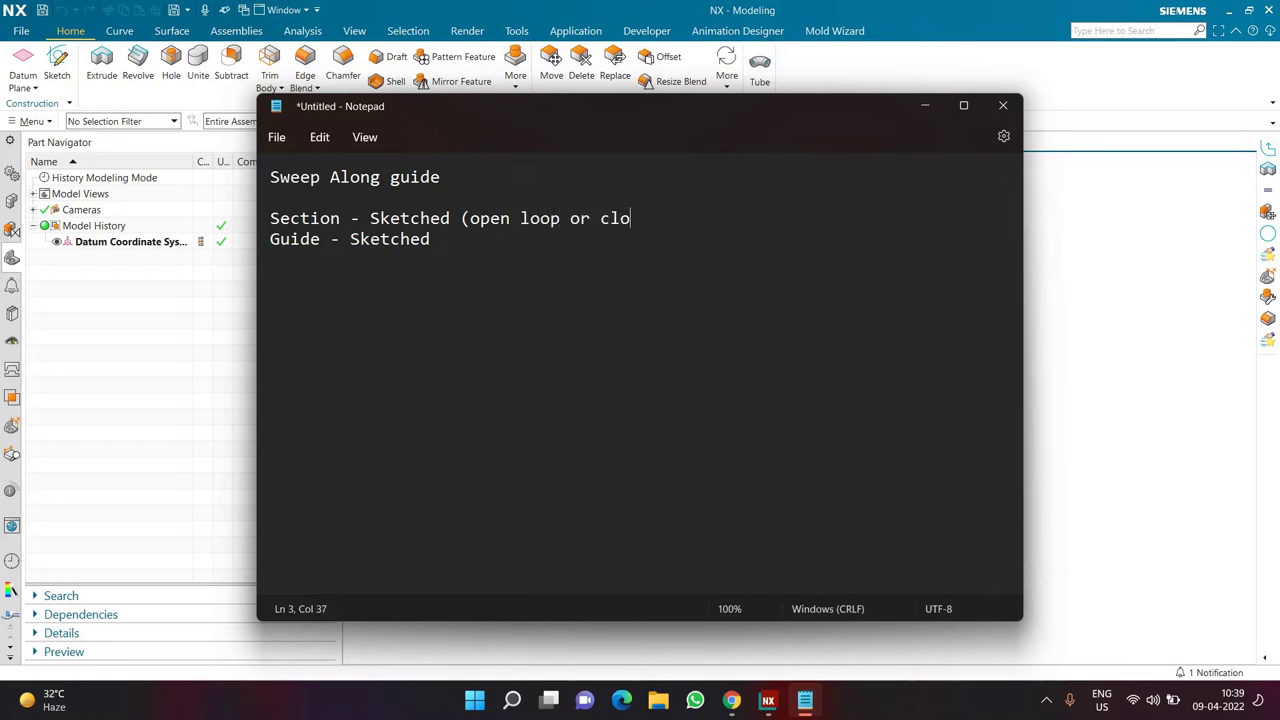
{"action": "type", "text": "se loop"}
{"action": "key", "text": "BackSpace"}
{"action": "type", "text": "op"}
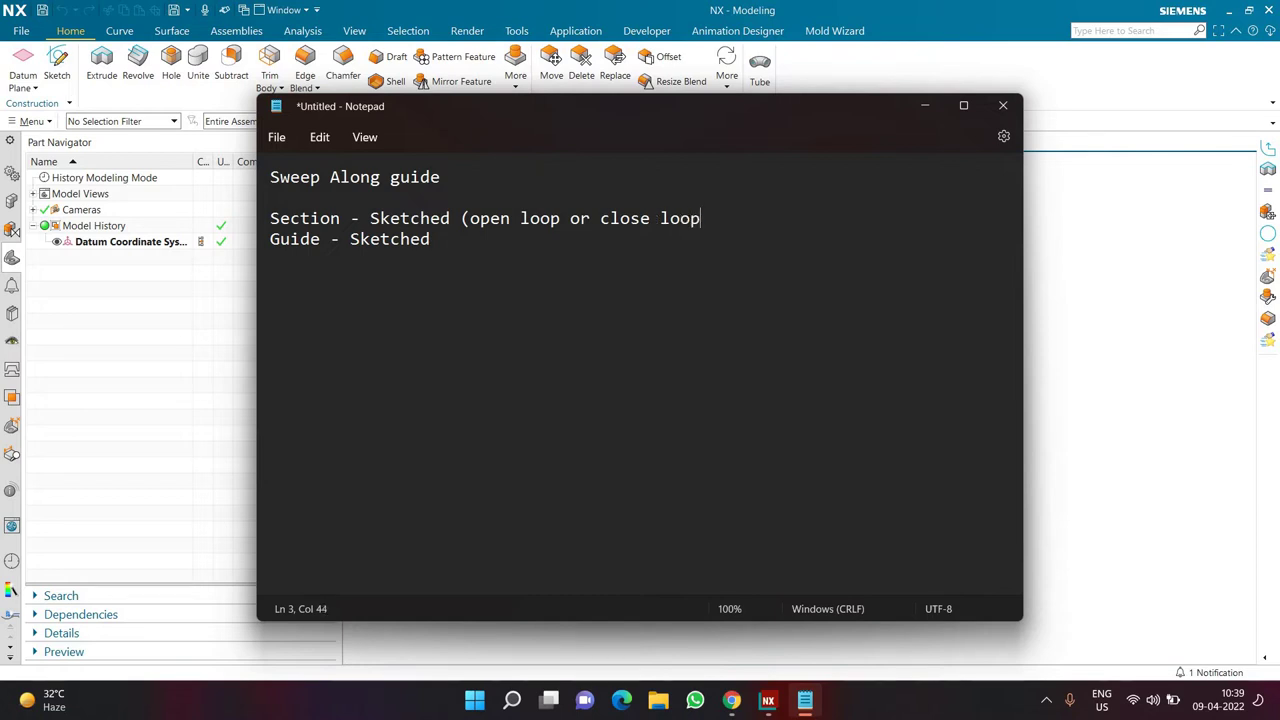
{"action": "type", "text": ")"}
- Copy the "(open loop or close loop)" note from the Section line to the end of the Guide line
{"action": "left_click", "coordinate": [430, 239]}
{"action": "mouse_move", "coordinate": [461, 218]}
{"action": "left_mouse_down"}
{"action": "mouse_move", "coordinate": [270, 218]}
{"action": "mouse_move", "coordinate": [710, 218]}
{"action": "left_mouse_up"}
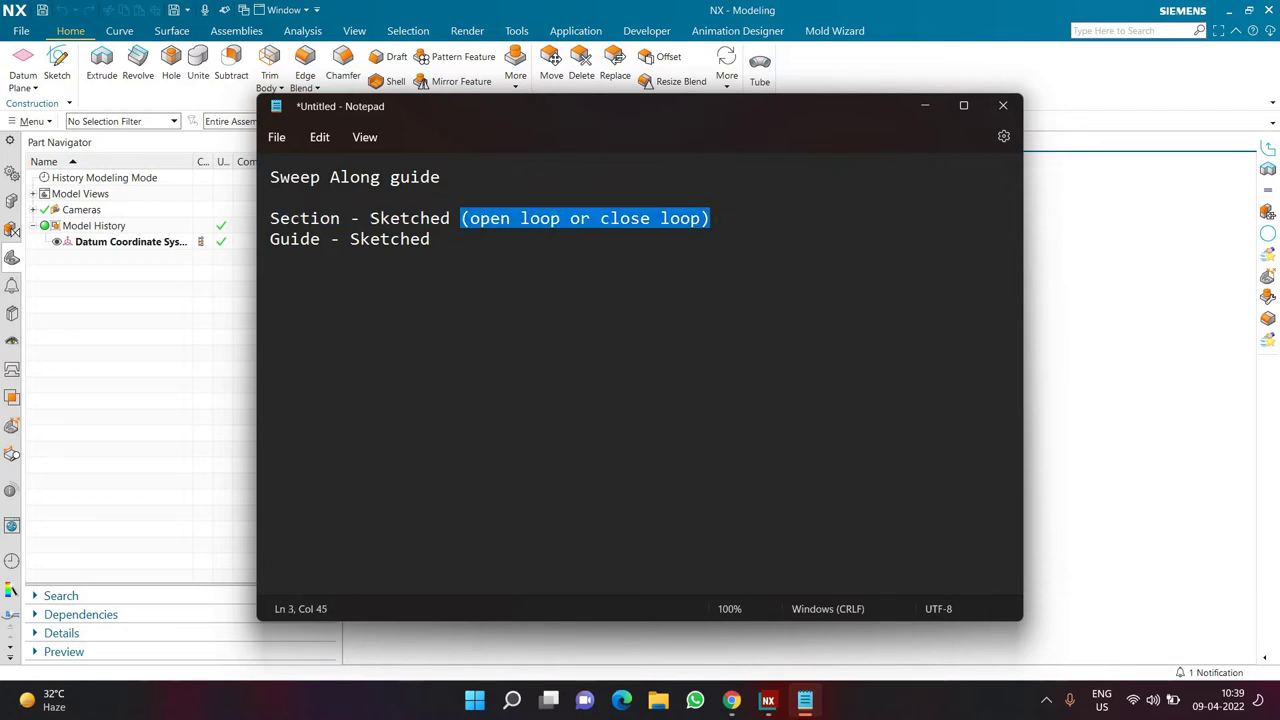
{"action": "key", "text": "ctrl+c"}
{"action": "left_click", "coordinate": [430, 239]}
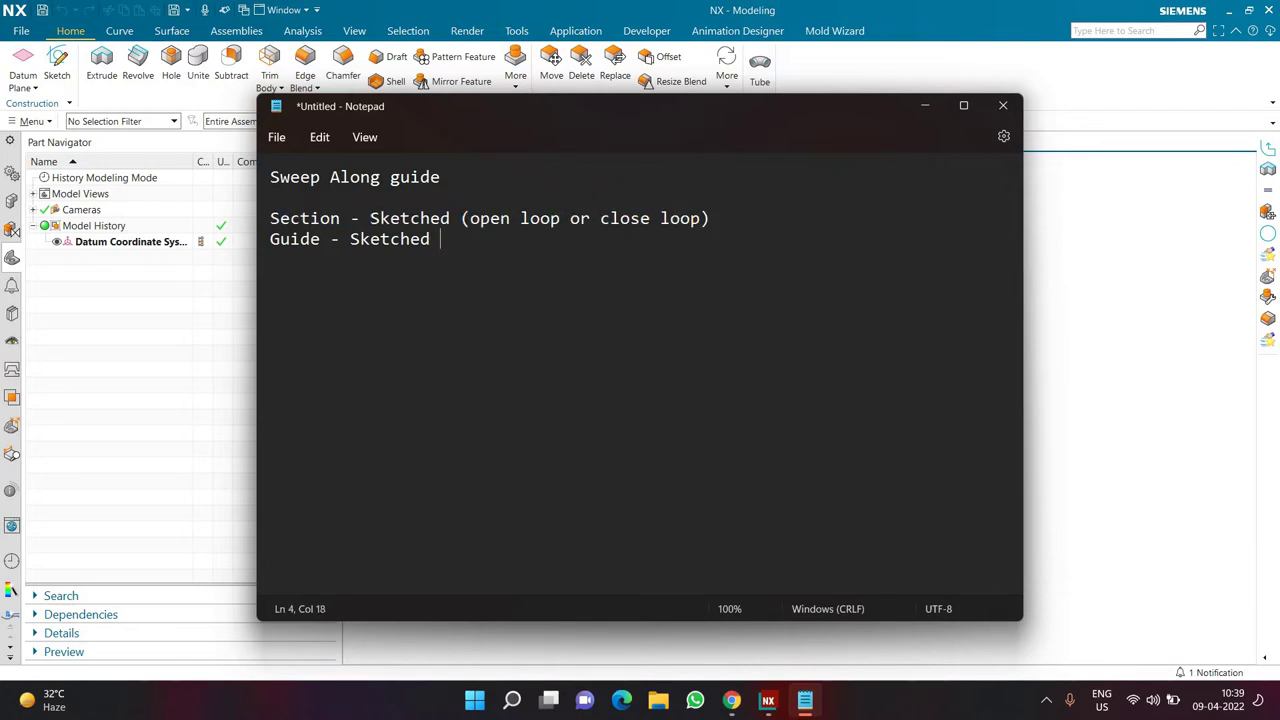
{"action": "key", "text": "ctrl+v"}
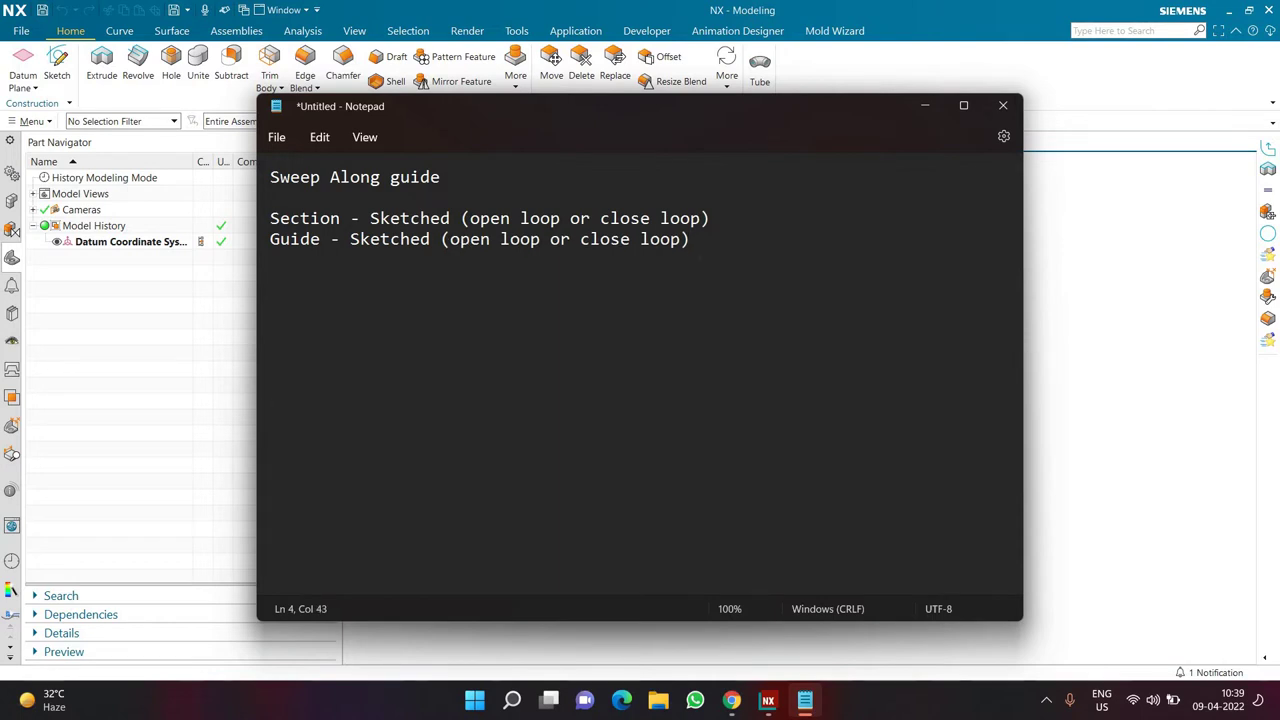
- After a blank line below the Guide line, write "Output - solid or thin solid or sheet"
{"action": "key", "text": "Return"}
{"action": "key", "text": "Return"}
{"action": "type", "text": "Ob"}
{"action": "key", "text": "BackSpace"}
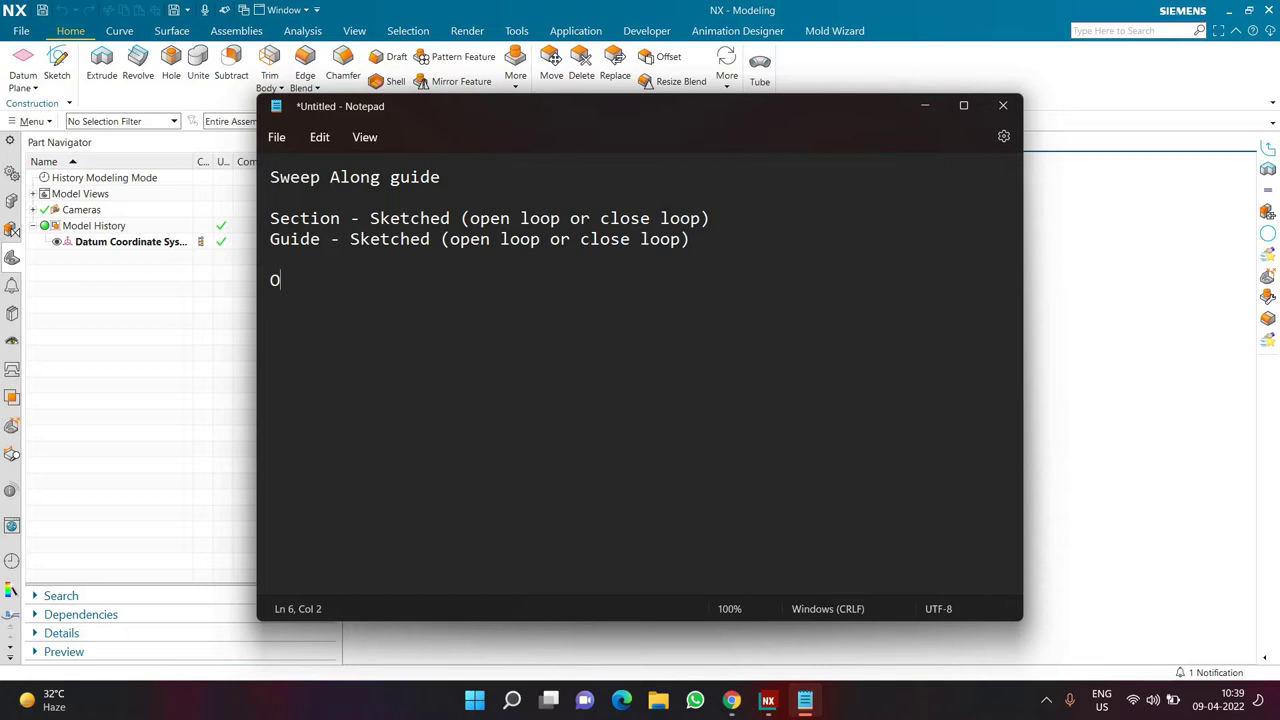
{"action": "type", "text": "utput - so"}
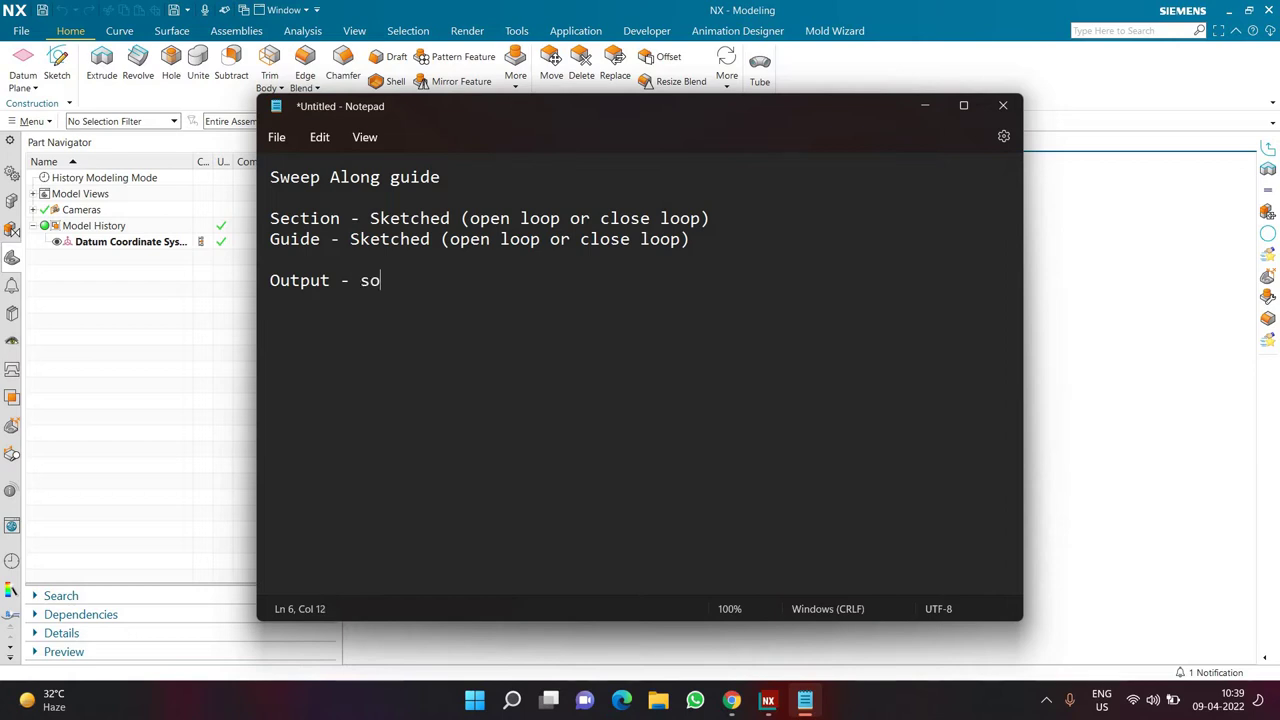
{"action": "type", "text": "lid or thi"}
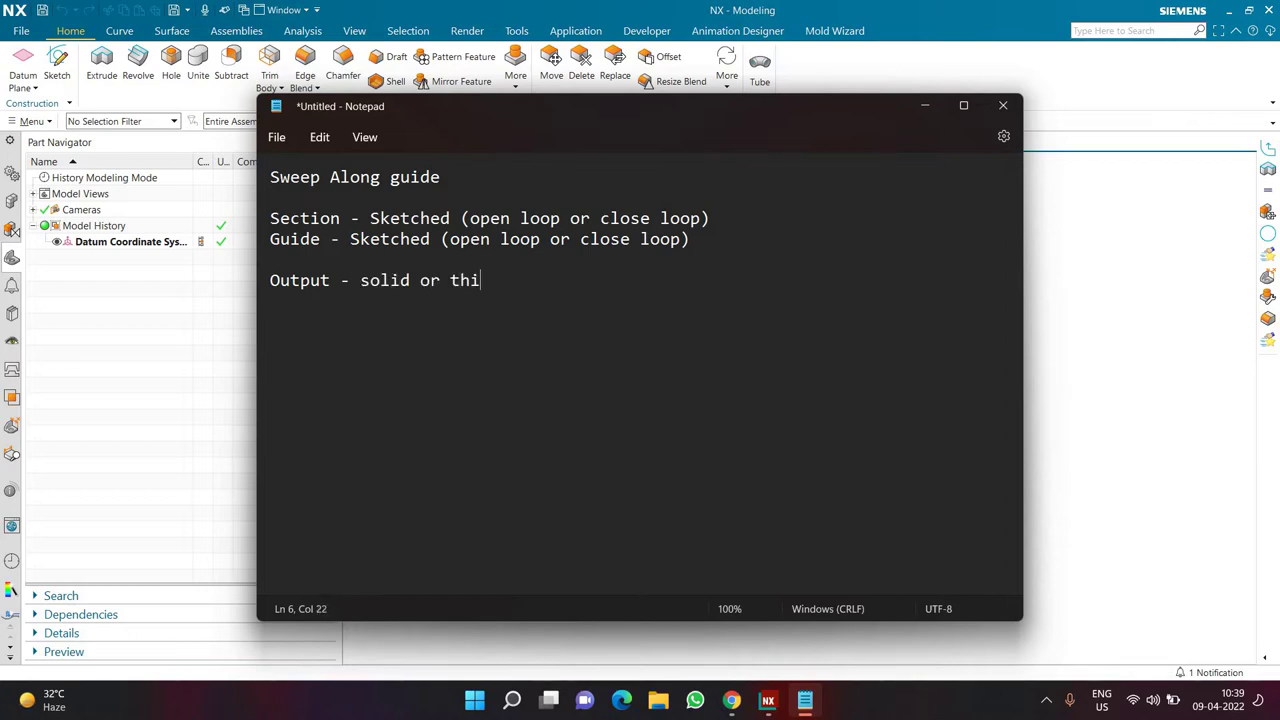
{"action": "type", "text": "n solid or shw"}
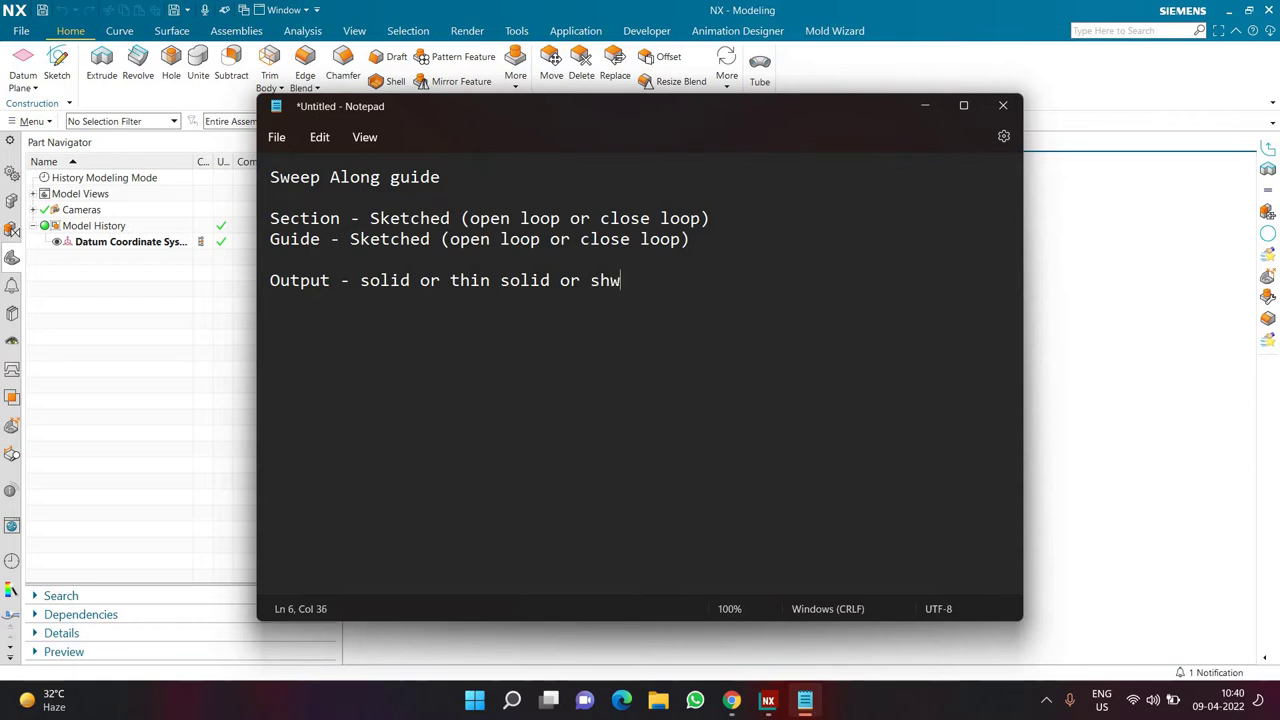
{"action": "key", "text": "BackSpace"}
{"action": "type", "text": "eet"}
- After a blank line below the Output line, write "Boolean - available" and leave another blank line beneath it
{"action": "key", "text": "Return"}
{"action": "key", "text": "Return"}
{"action": "type", "text": "Boolean 0"}
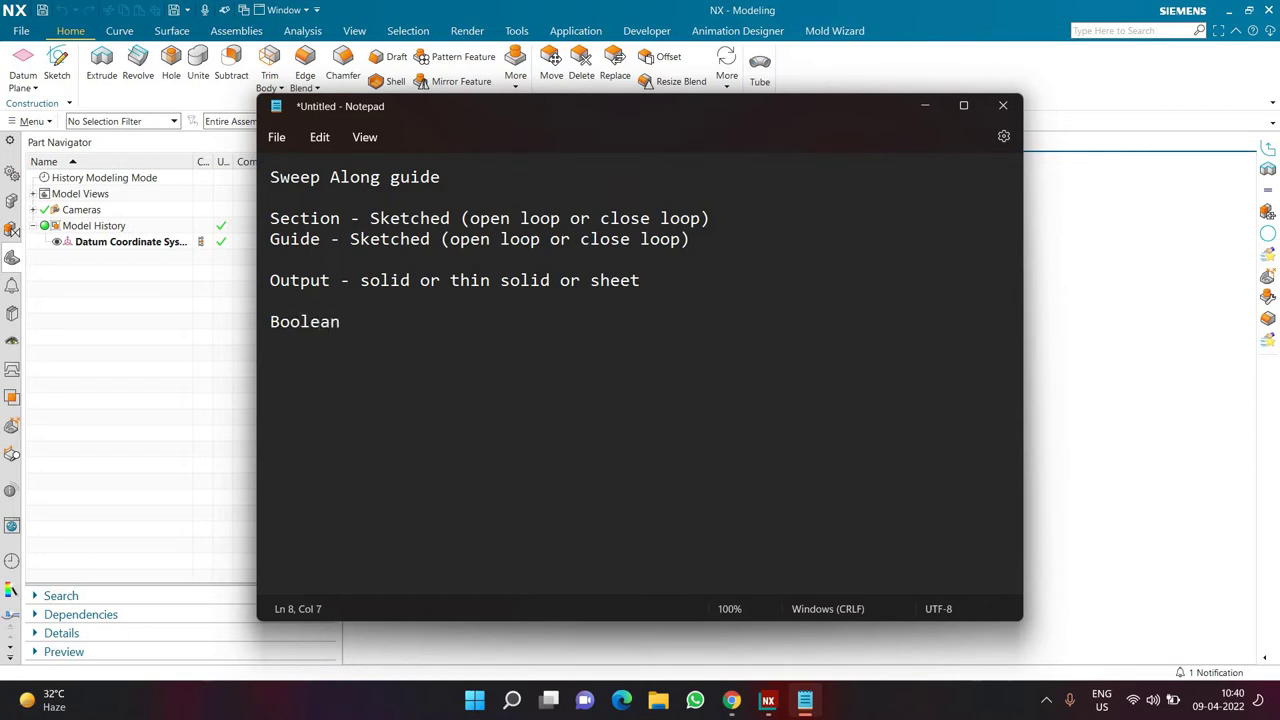
{"action": "key", "text": "BackSpace"}
{"action": "type", "text": "- available"}
{"action": "key", "text": "Return"}
{"action": "key", "text": "Return"}
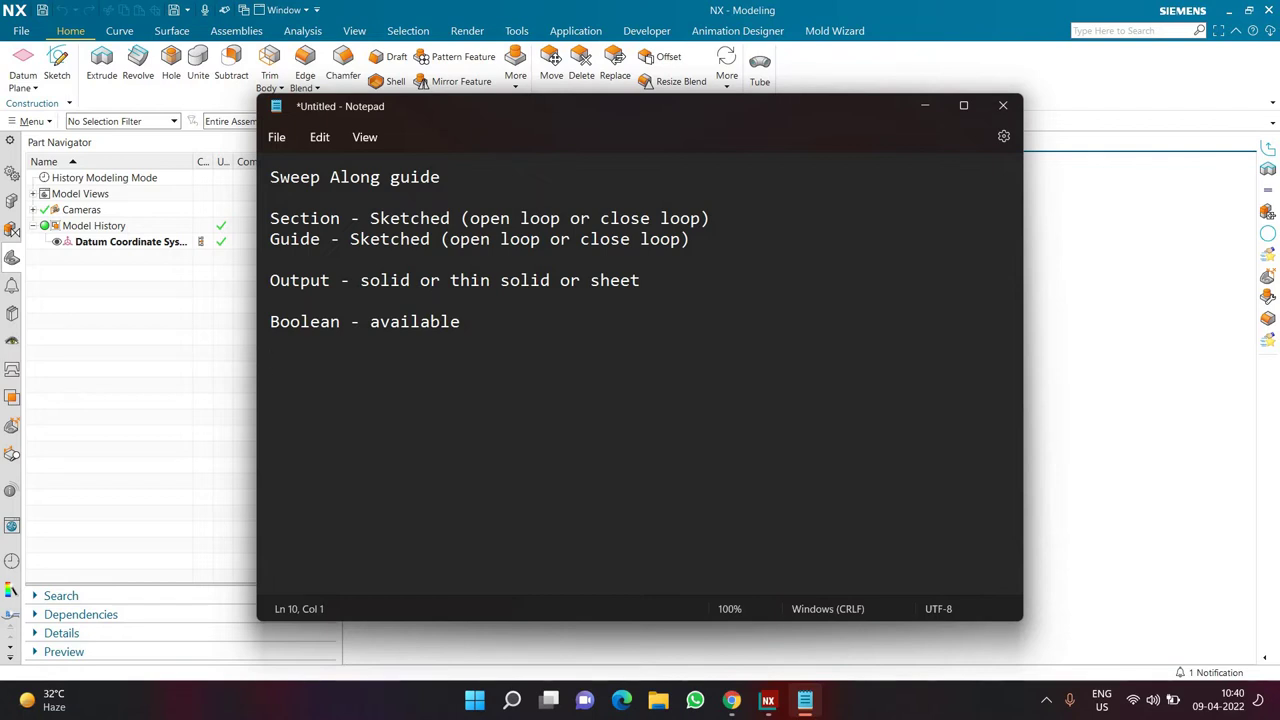
- Write the first loop combination, "close section and open guide", below the Boolean line
{"action": "type", "text": "section guide"}
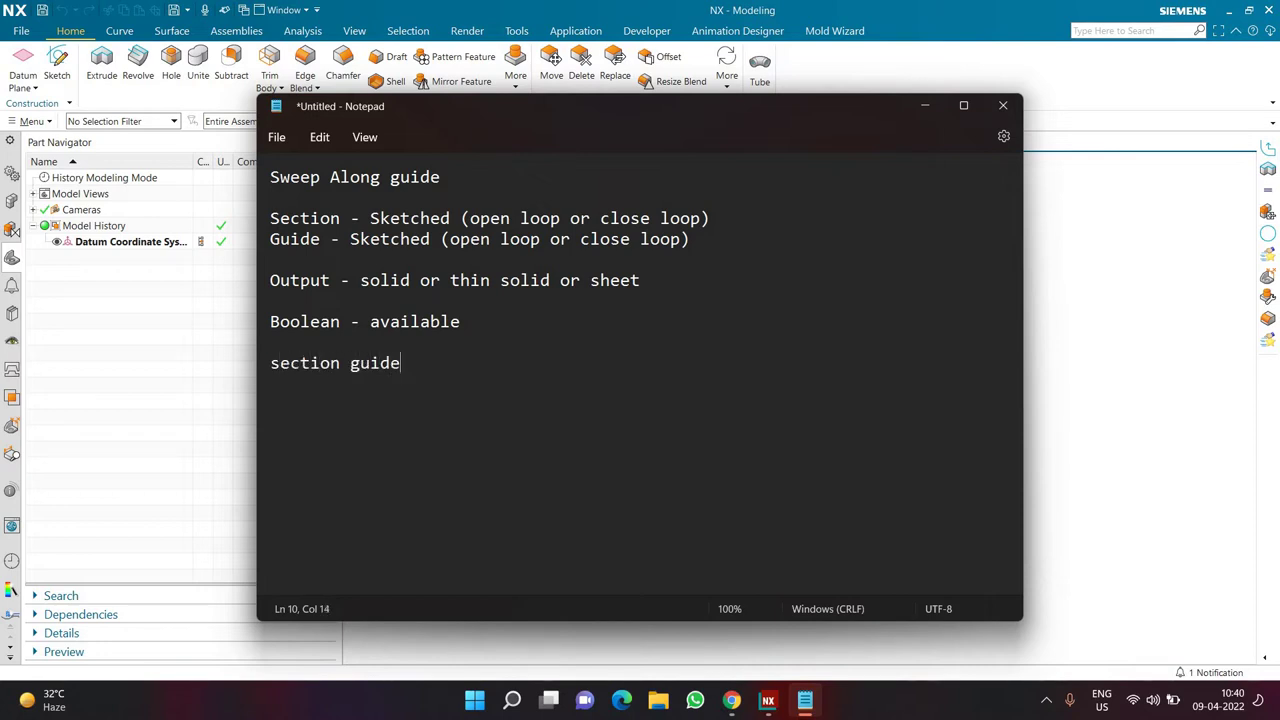
{"action": "key", "text": "Left"}
{"action": "key", "text": "Left"}
{"action": "key", "text": "Left"}
{"action": "key", "text": "Left"}
{"action": "key", "text": "Left"}
{"action": "key", "text": "Left"}
{"action": "key", "text": "Left"}
{"action": "key", "text": "Left"}
{"action": "key", "text": "Left"}
{"action": "key", "text": "Left"}
{"action": "key", "text": "Left"}
{"action": "key", "text": "Left"}
{"action": "key", "text": "Left"}
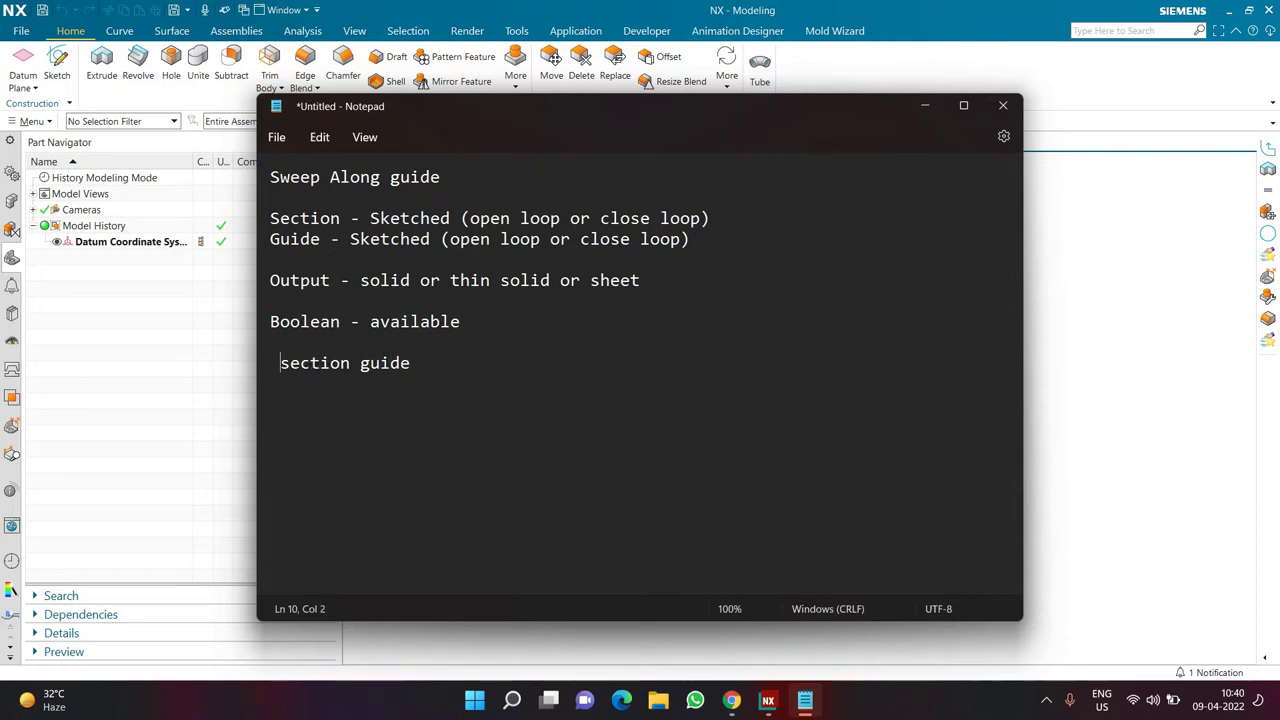
{"action": "key", "text": "BackSpace"}
{"action": "type", "text": "close"}
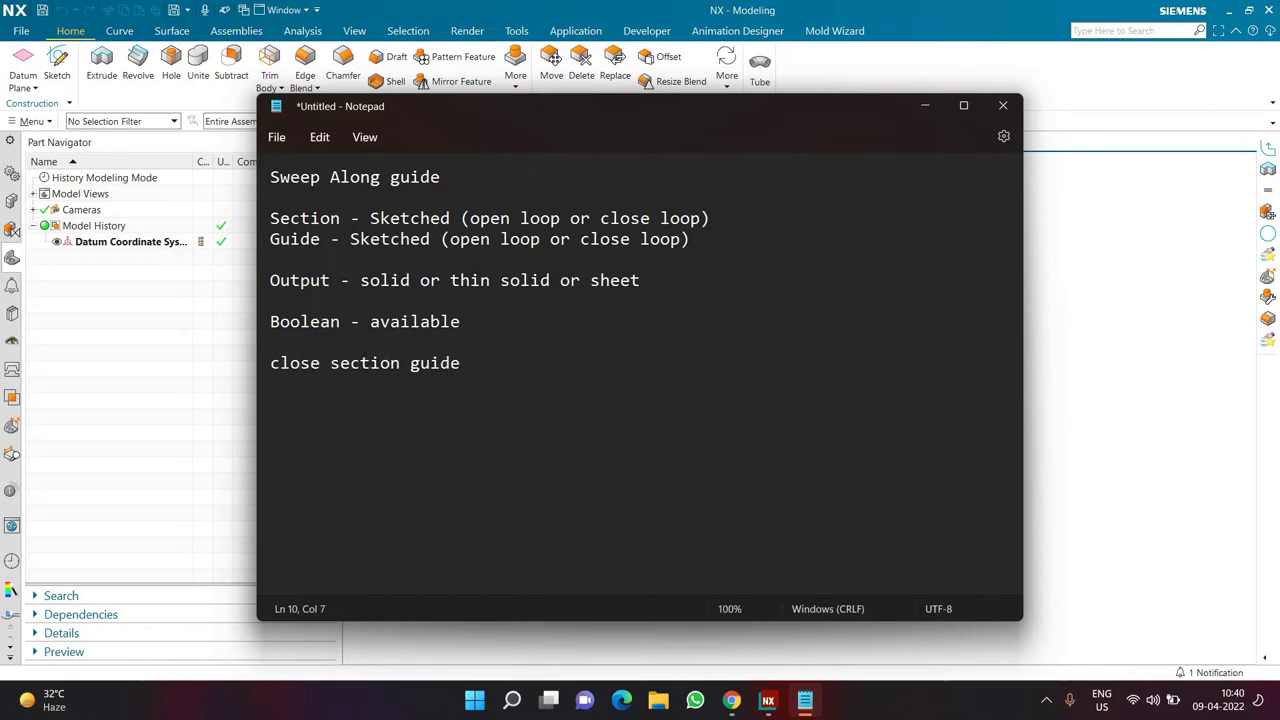
{"action": "key", "text": "Right"}
{"action": "key", "text": "Right"}
{"action": "key", "text": "Right"}
{"action": "key", "text": "Right"}
{"action": "key", "text": "Right"}
{"action": "key", "text": "Right"}
{"action": "key", "text": "Right"}
{"action": "type", "text": "and open"}
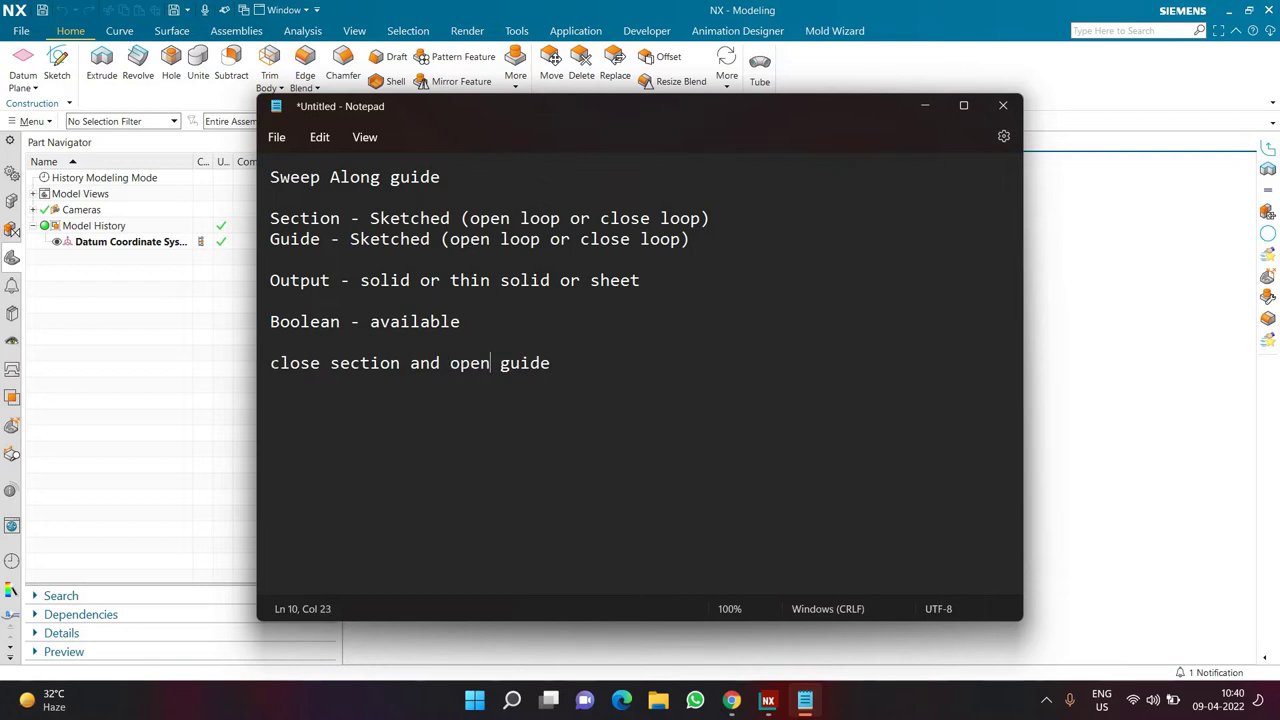
- Duplicate the "close section and open guide" line directly below itself
{"action": "left_click_drag", "start_coordinate": [270, 363], "coordinate": [550, 363]}
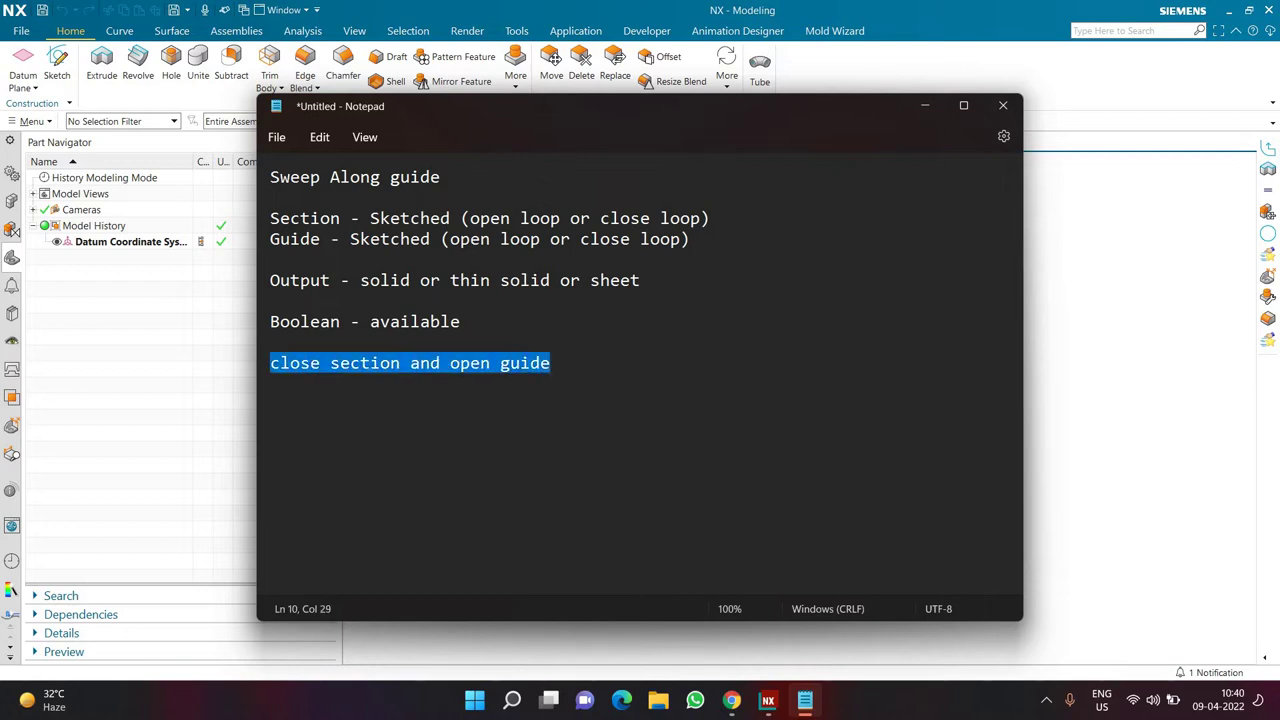
{"action": "key", "text": "ctrl+c"}
{"action": "key", "text": "End"}
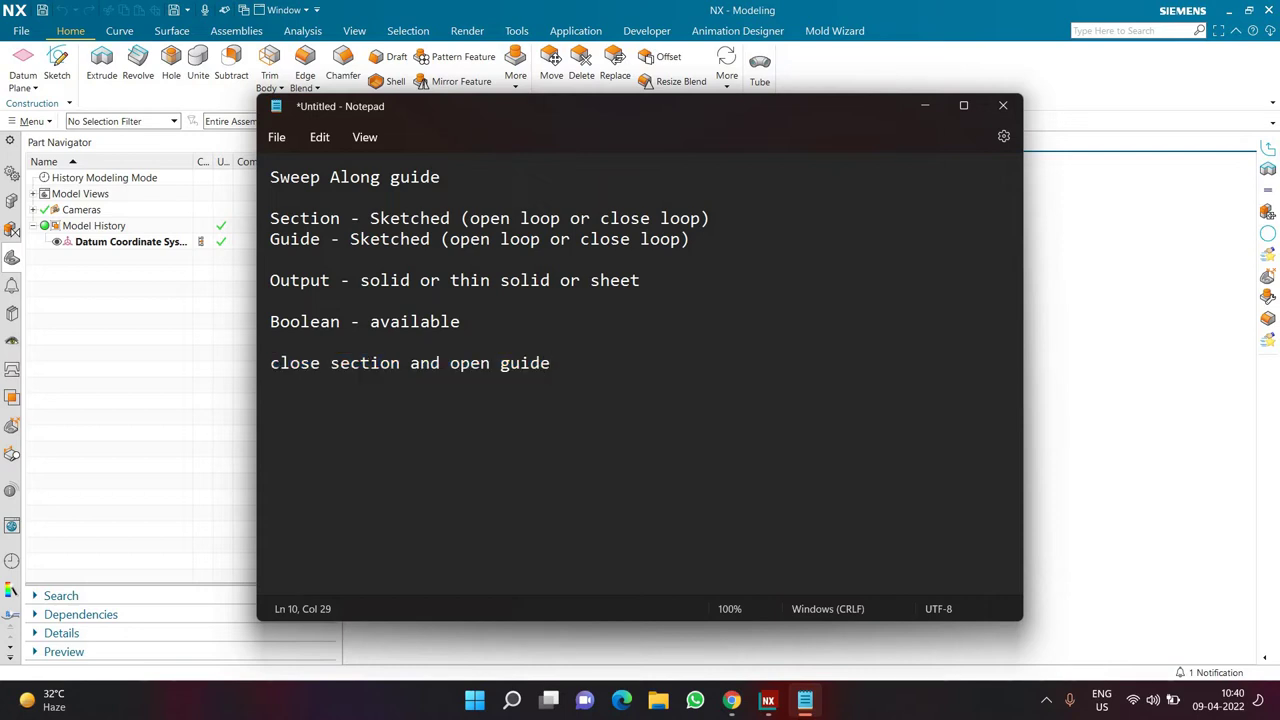
{"action": "key", "text": "Return"}
{"action": "key", "text": "ctrl+v"}
- Change the duplicated line to read "open section and open guide"
{"action": "key", "text": "Left"}
{"action": "key", "text": "Left"}
{"action": "key", "text": "Left"}
{"action": "key", "text": "Left"}
{"action": "key", "text": "Left"}
{"action": "key", "text": "Left"}
{"action": "key", "text": "Left"}
{"action": "key", "text": "Left"}
{"action": "key", "text": "Left"}
{"action": "key", "text": "Left"}
{"action": "key", "text": "Left"}
{"action": "key", "text": "Left"}
{"action": "key", "text": "Left"}
{"action": "key", "text": "Left"}
{"action": "key", "text": "Left"}
{"action": "key", "text": "Left"}
{"action": "key", "text": "Left"}
{"action": "key", "text": "Left"}
{"action": "key", "text": "Left"}
{"action": "key", "text": "Left"}
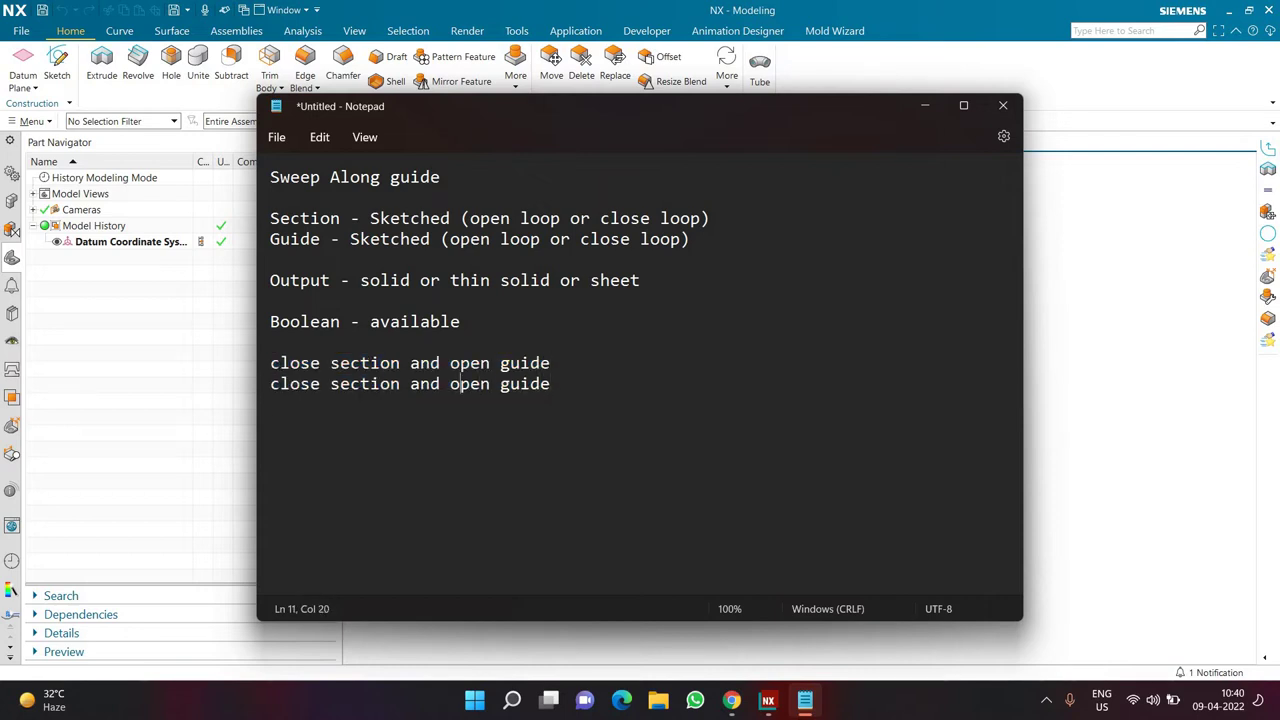
{"action": "key", "text": "BackSpace"}
{"action": "key", "text": "BackSpace"}
{"action": "key", "text": "BackSpace"}
{"action": "key", "text": "BackSpace"}
{"action": "key", "text": "BackSpace"}
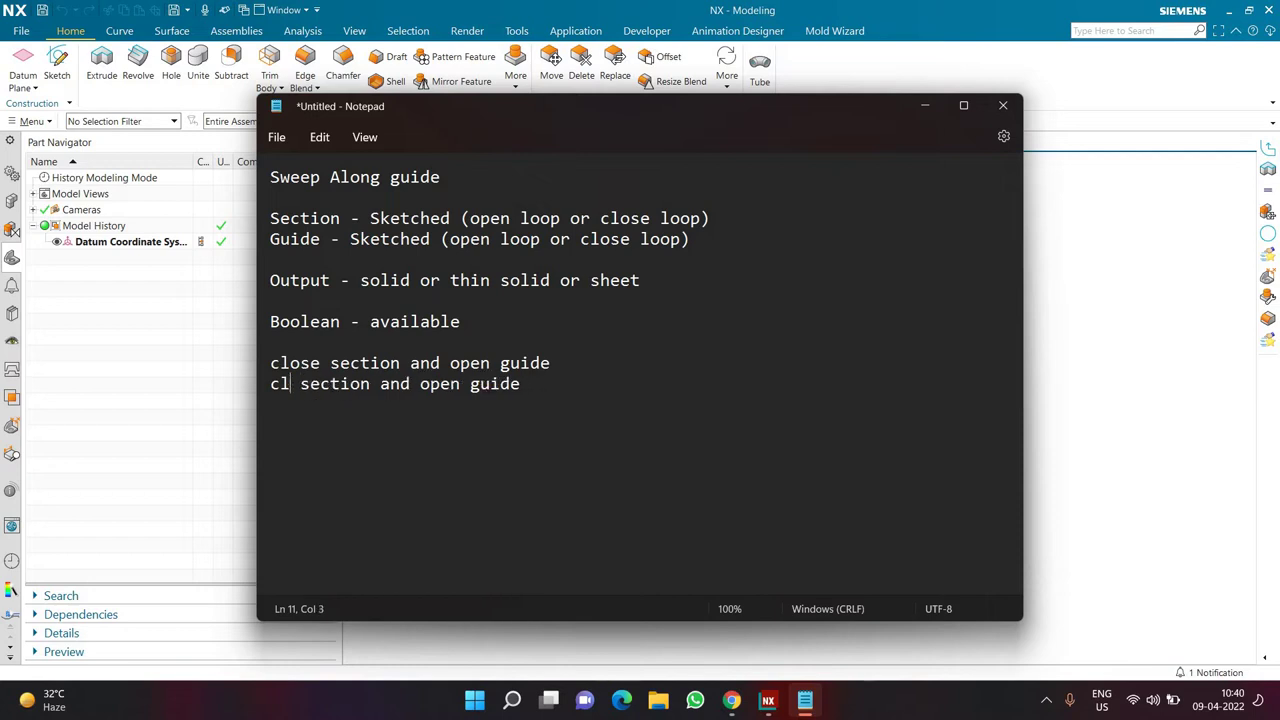
{"action": "type", "text": "open"}
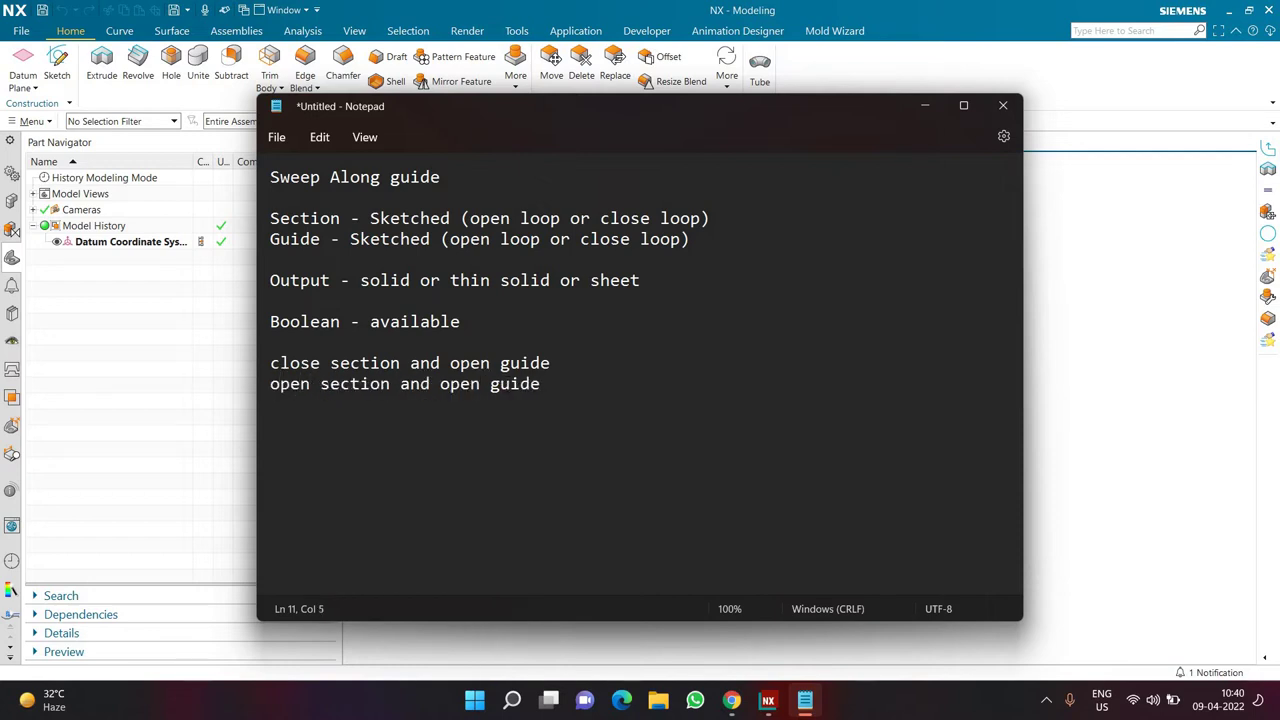
- Add another copy of "close section and open guide" as the third combination line
{"action": "left_click", "coordinate": [541, 384]}
{"action": "left_click_drag", "start_coordinate": [541, 384], "coordinate": [280, 384]}
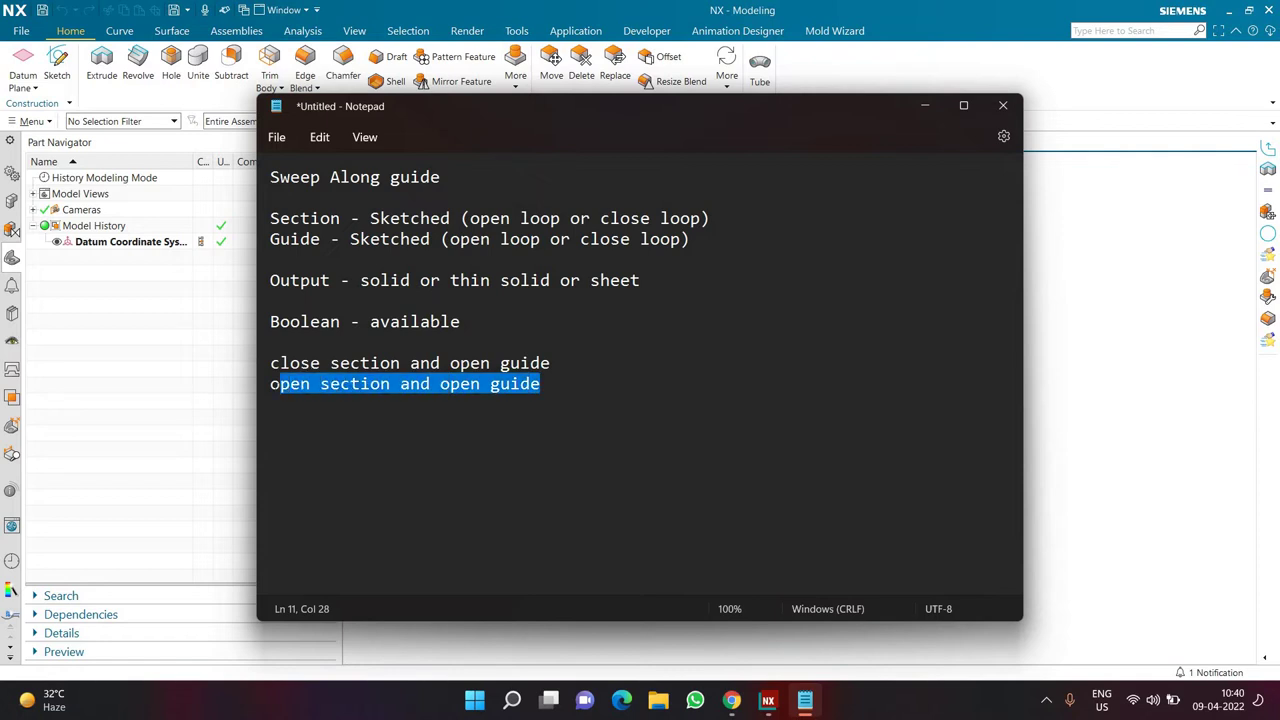
{"action": "left_click", "coordinate": [310, 363]}
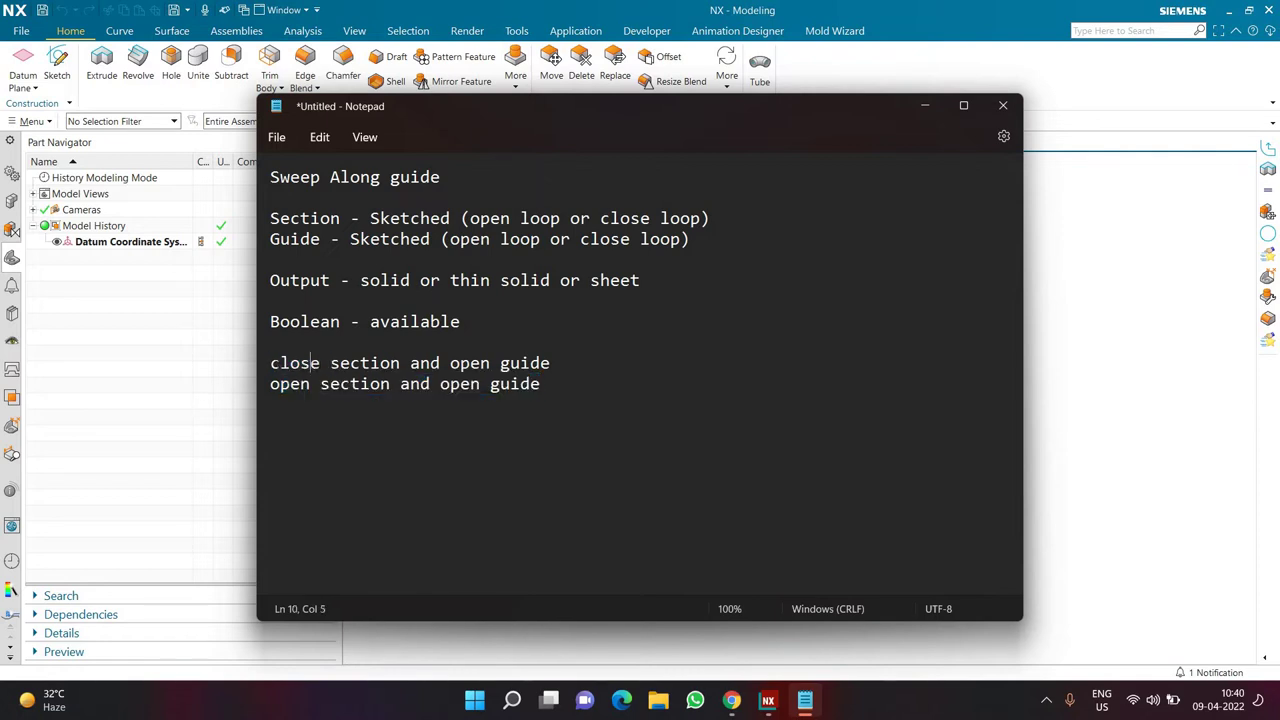
{"action": "left_click_drag", "start_coordinate": [270, 363], "coordinate": [550, 363]}
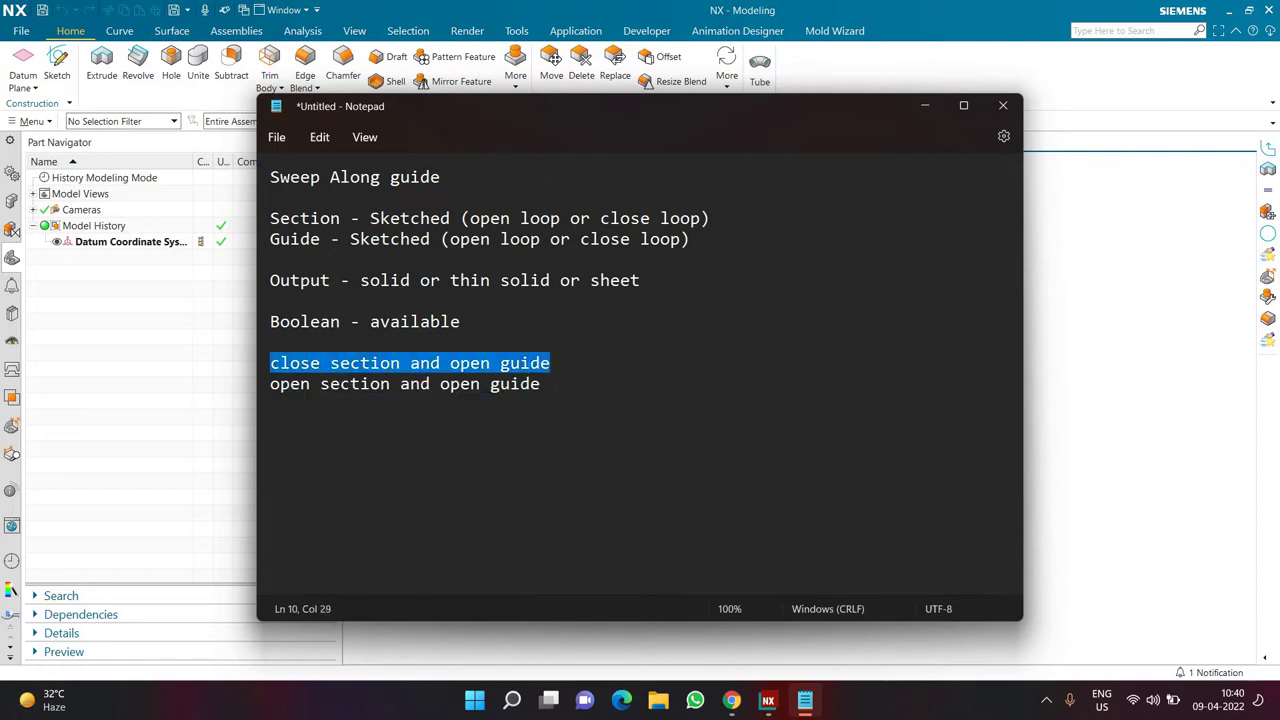
{"action": "left_click", "coordinate": [541, 384]}
{"action": "key", "text": "Return"}
{"action": "key", "text": "ctrl+v"}
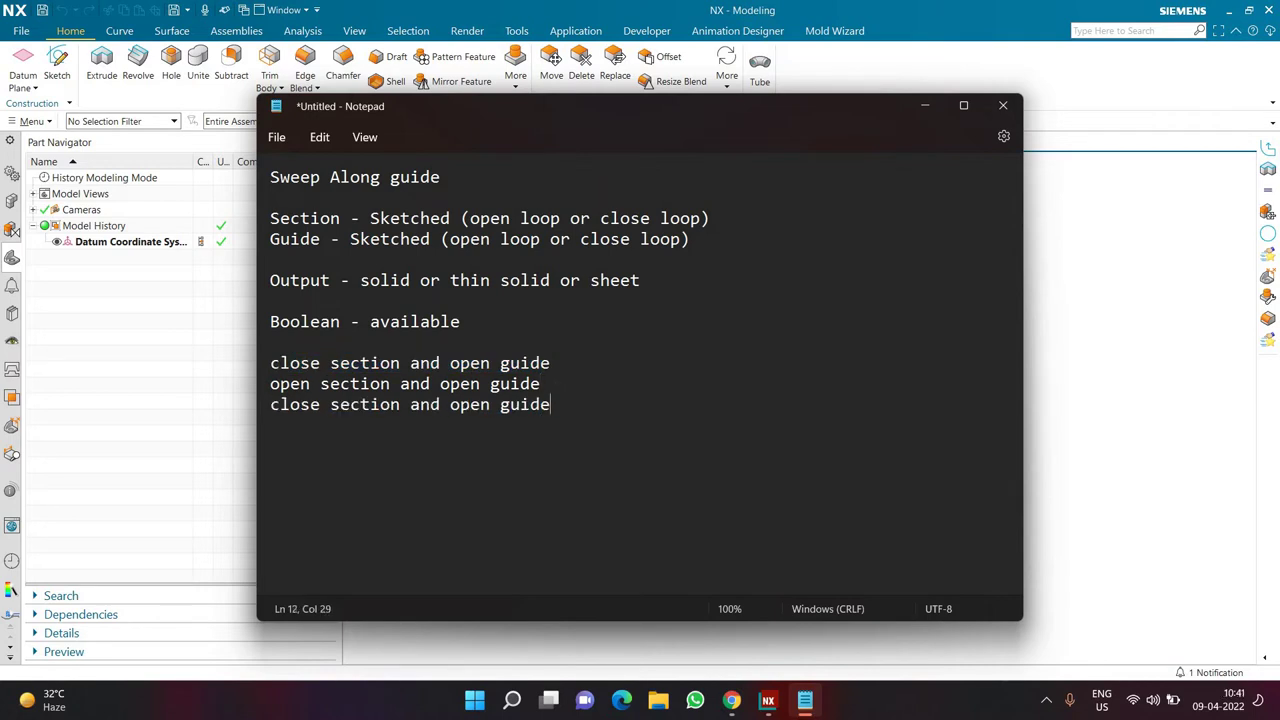
- Change the third combination line to read "close section and close guide"
{"action": "double_click", "coordinate": [487, 406]}
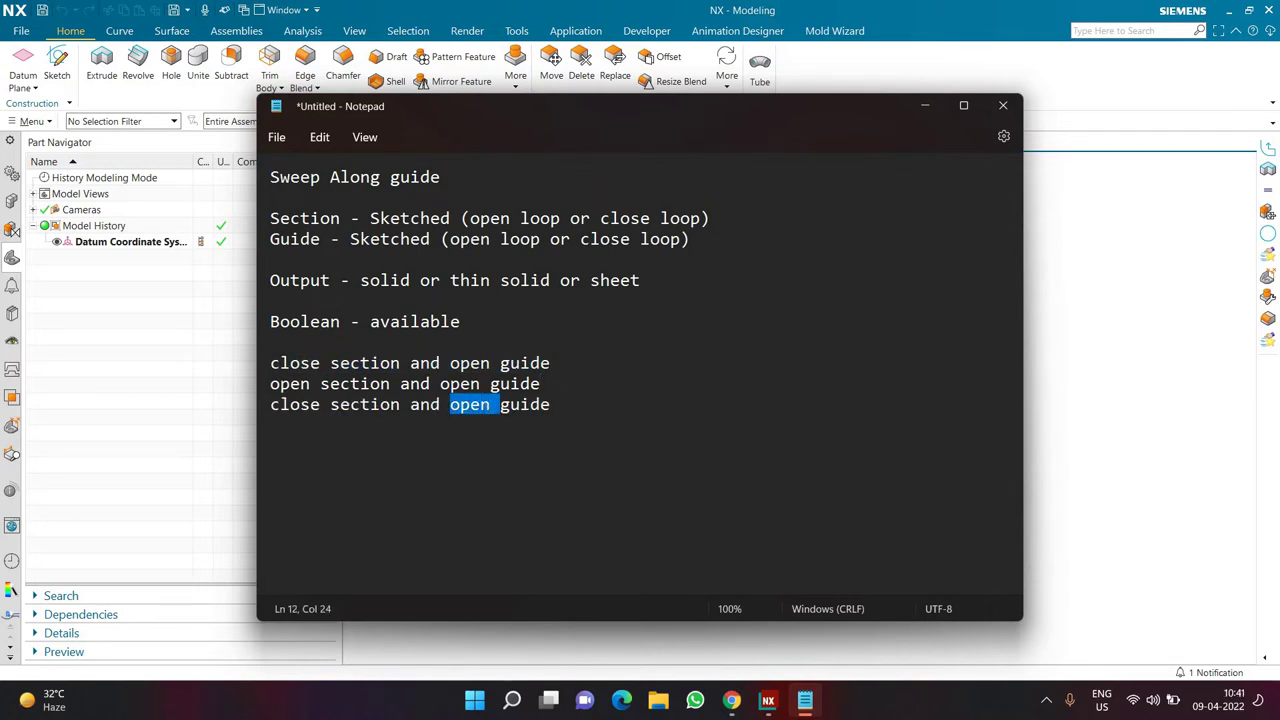
{"action": "type", "text": "closd"}
{"action": "key", "text": "Left"}
{"action": "type", "text": "e"}
{"action": "key", "text": "BackSpace"}
{"action": "key", "text": "BackSpace"}
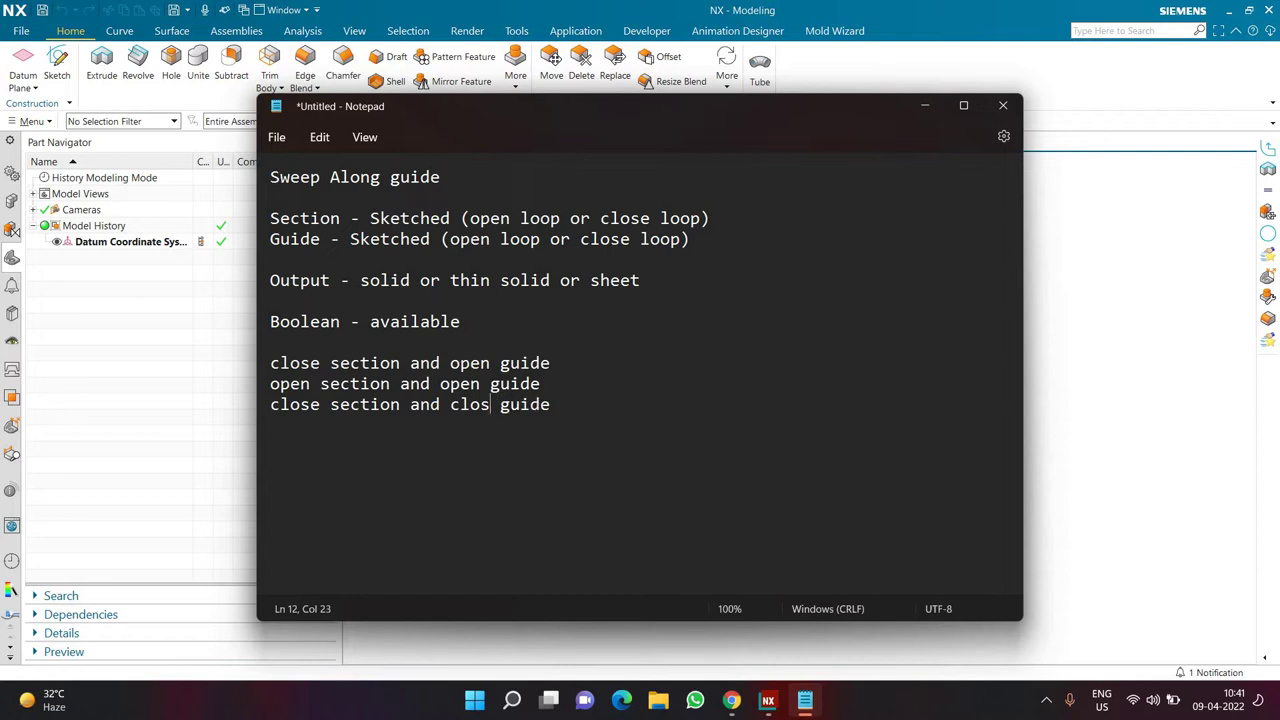
{"action": "type", "text": "e"}
{"action": "key", "text": "End"}
- Duplicate the "close section and close guide" line below itself and change the copy to "open section and close guide"
{"action": "key", "text": "shift+Home"}
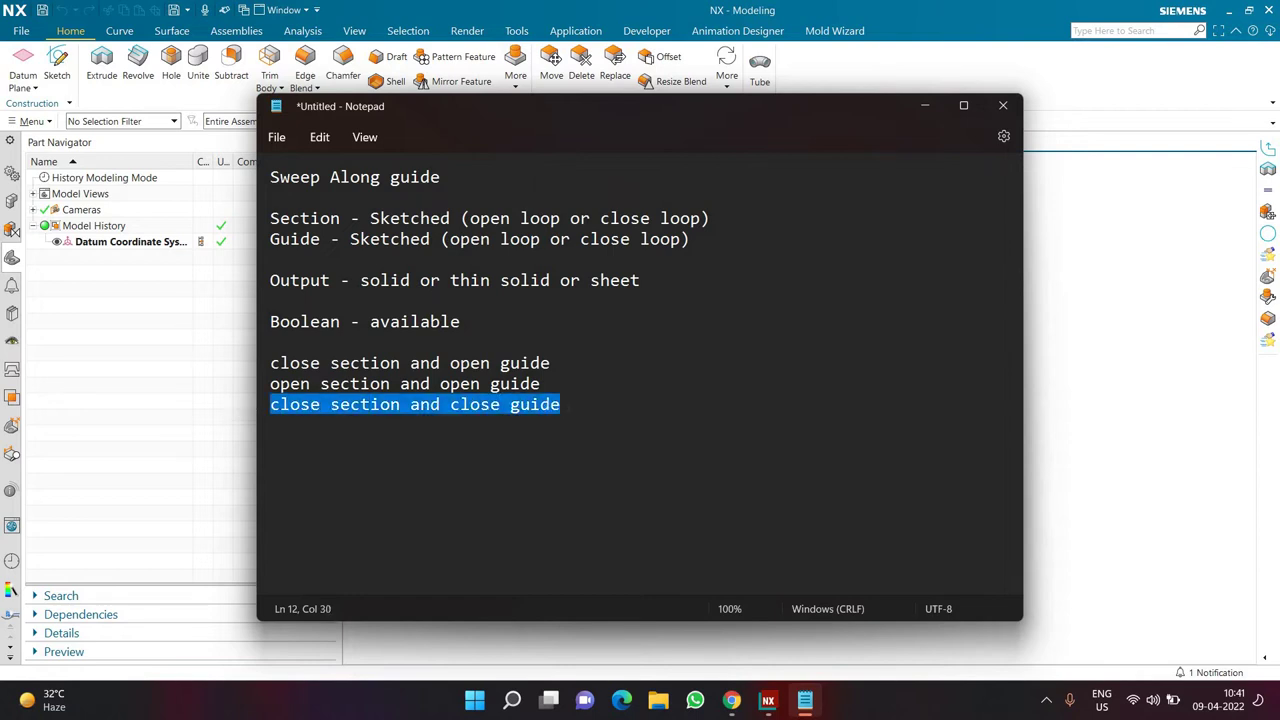
{"action": "key", "text": "End"}
{"action": "key", "text": "ctrl+v"}
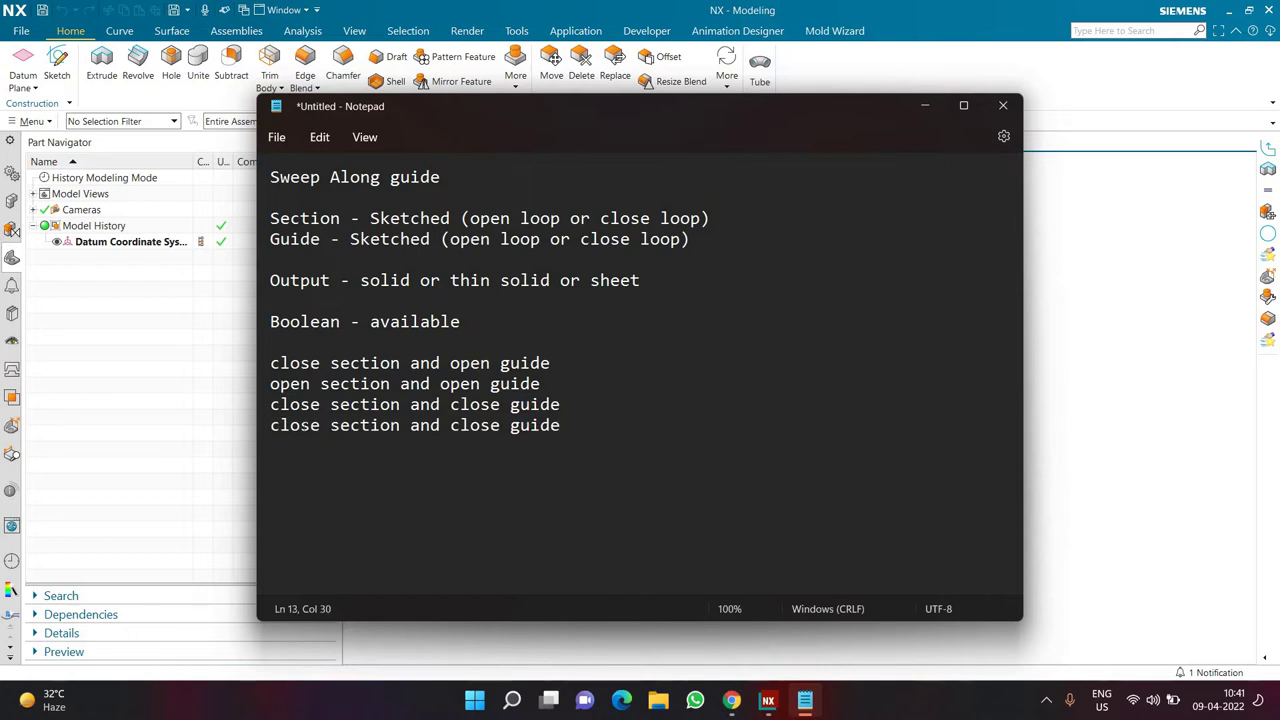
{"action": "double_click", "coordinate": [303, 425]}
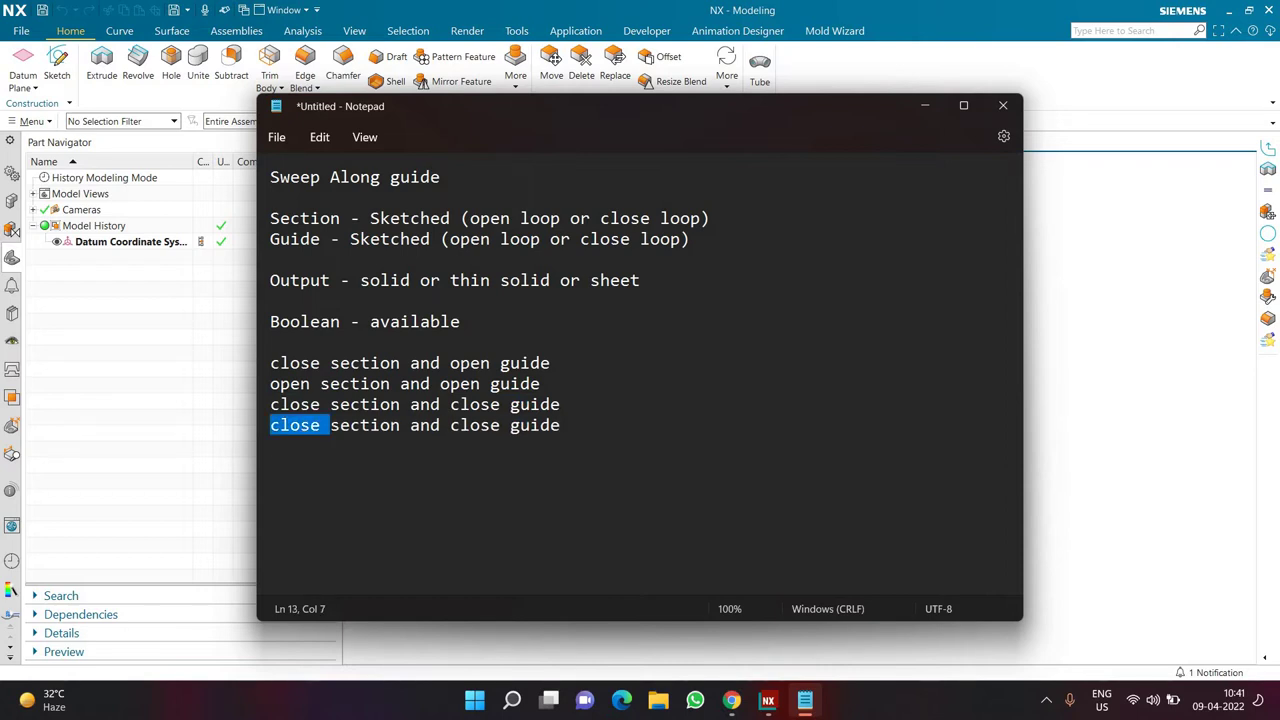
{"action": "type", "text": "open"}
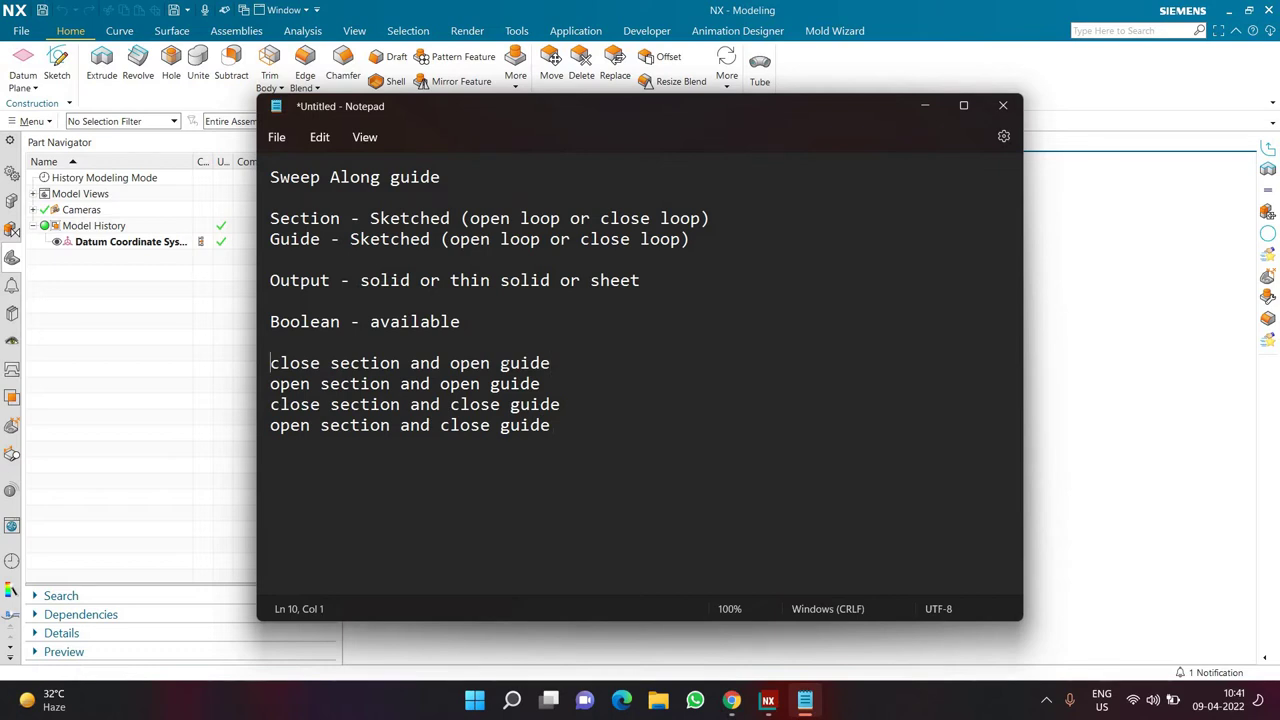
- Highlight the first combination line, "close section and open guide"
{"action": "key", "text": "shift+Right"}
{"action": "key", "text": "shift+Right"}
{"action": "key", "text": "shift+Right"}
{"action": "key", "text": "shift+Right"}
{"action": "key", "text": "shift+Right"}
{"action": "key", "text": "shift+Right"}
{"action": "key", "text": "shift+Right"}
{"action": "key", "text": "shift+Right"}
{"action": "key", "text": "shift+Right"}
{"action": "key", "text": "shift+Right"}
{"action": "key", "text": "shift+Right"}
{"action": "key", "text": "shift+Right"}
{"action": "key", "text": "shift+Right"}
{"action": "key", "text": "shift+Right"}
{"action": "key", "text": "shift+Right"}
{"action": "key", "text": "shift+Right"}
{"action": "key", "text": "shift+Right"}
{"action": "key", "text": "shift+Right"}
{"action": "key", "text": "shift+Right"}
{"action": "key", "text": "shift+Right"}
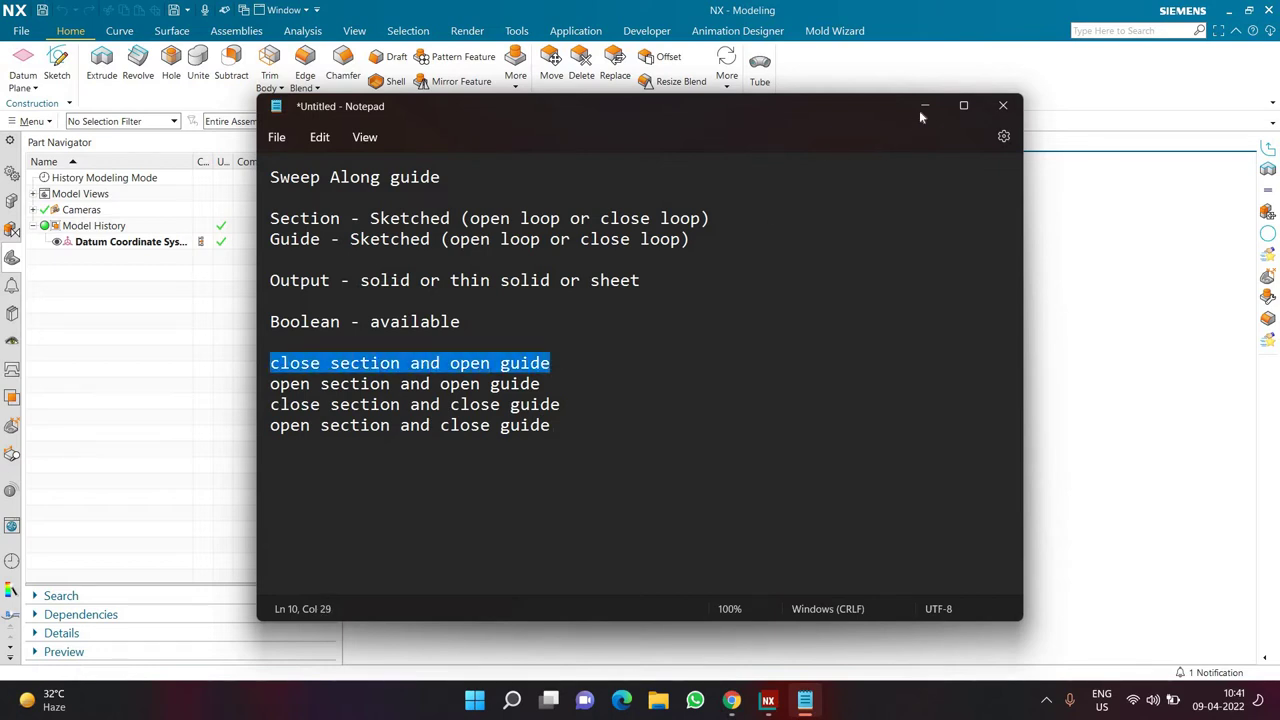
{"action": "left_click", "coordinate": [921, 110]}
{"action": "left_click", "coordinate": [60, 76]}
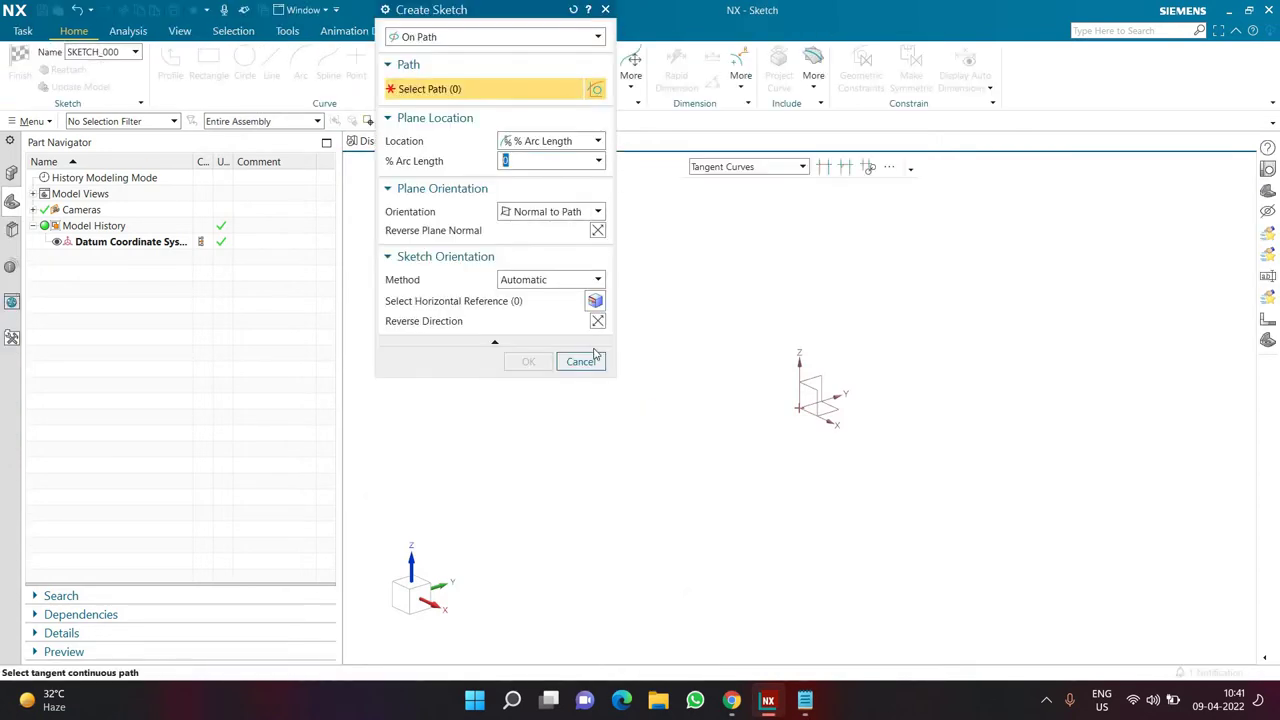
{"action": "left_click", "coordinate": [580, 361]}
- Return to Notepad and append "it can have corner" to the end of the Guide line
{"action": "key", "text": "alt+Tab"}
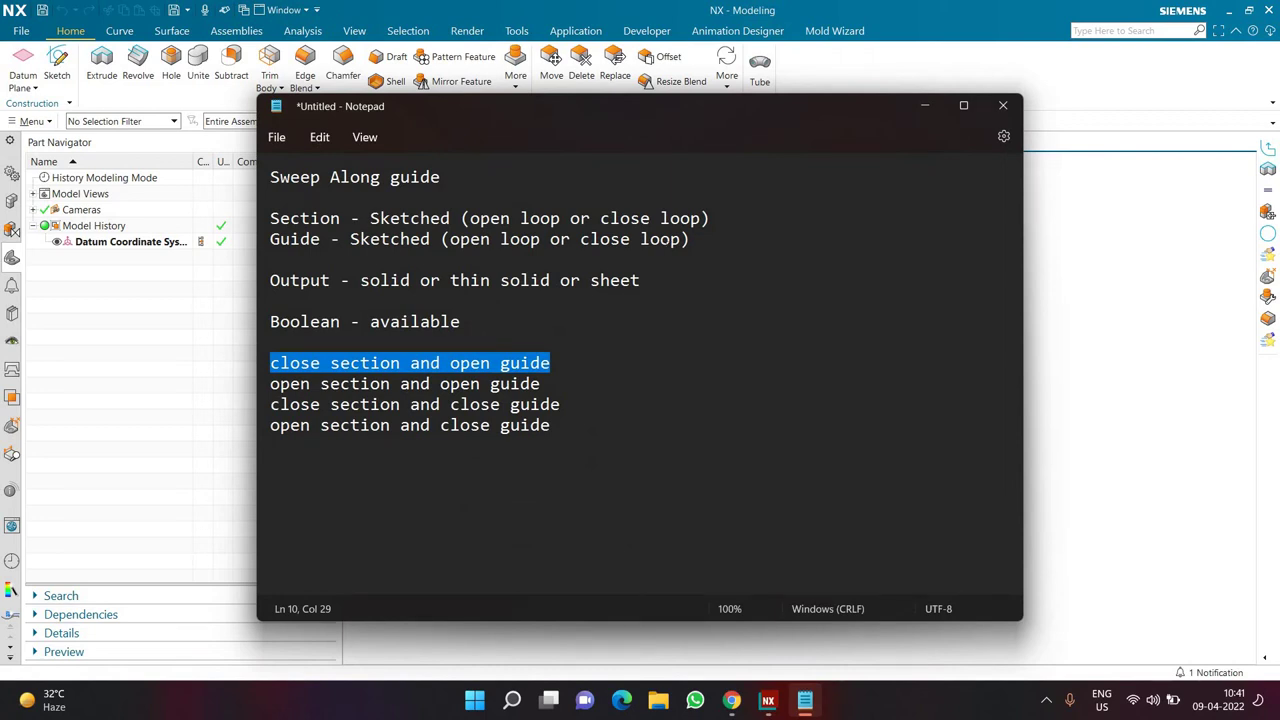
{"action": "left_click", "coordinate": [690, 239]}
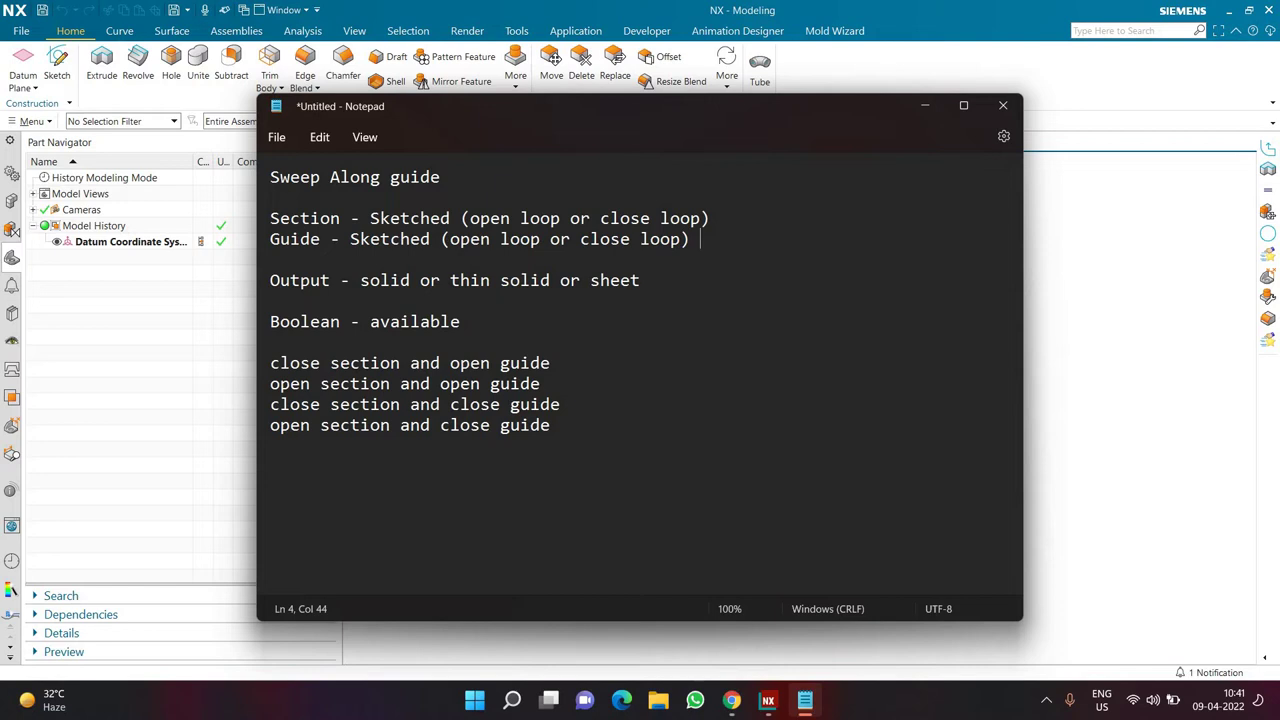
{"action": "type", "text": "it can have"}
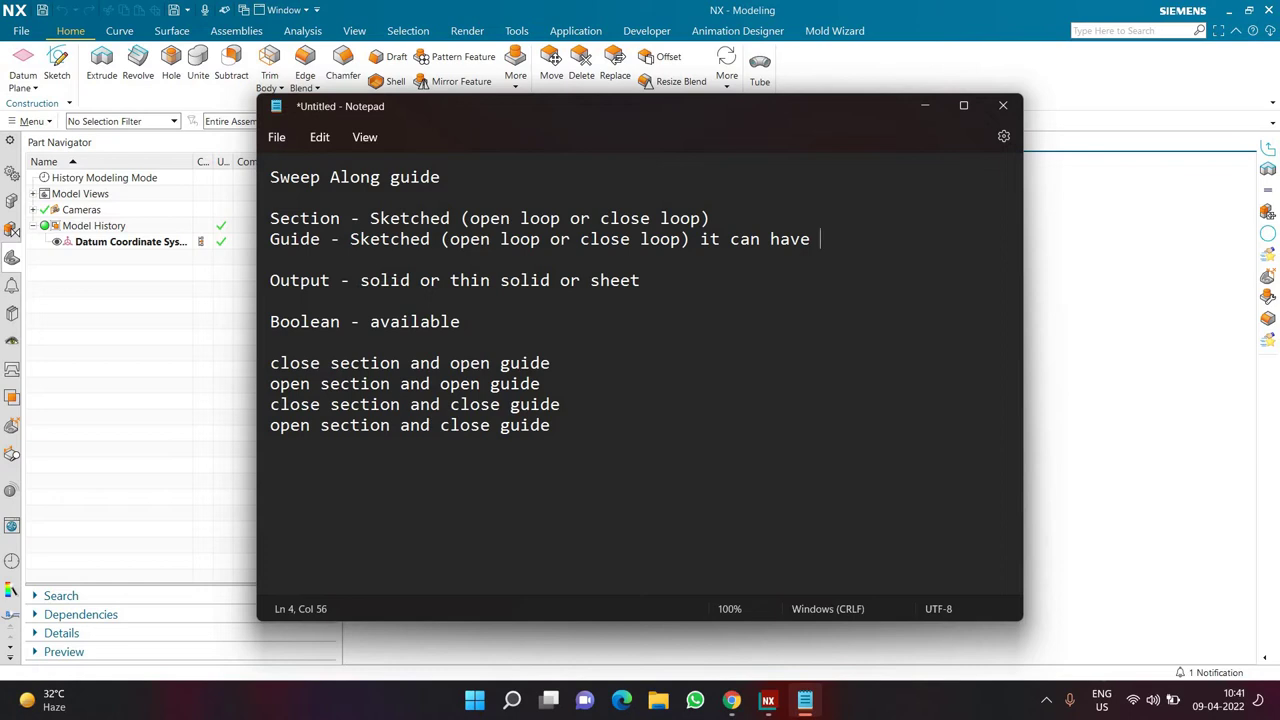
{"action": "type", "text": " corner"}
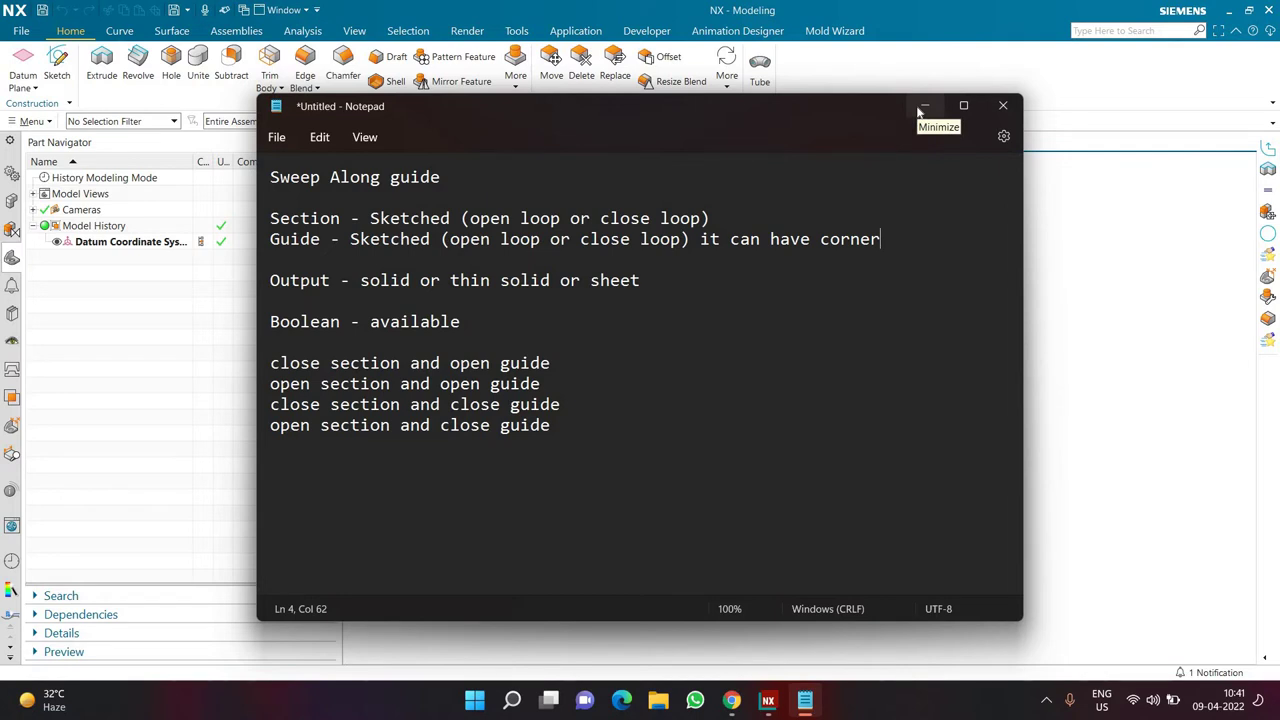
- In NX, sketch an open three-line guide from the origin on the XZ plane, segments about 265, 315 and 210 long, and finish the sketch
{"action": "left_click", "coordinate": [805, 700]}
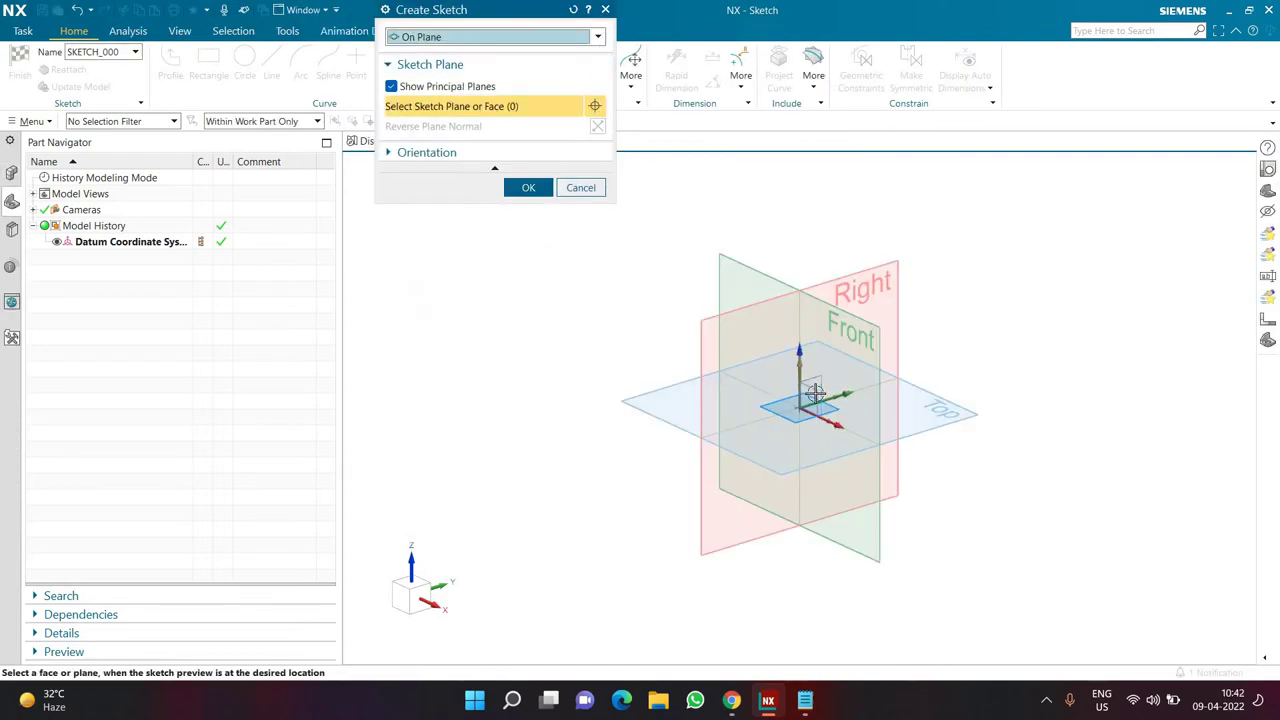
{"action": "left_click", "coordinate": [540, 188]}
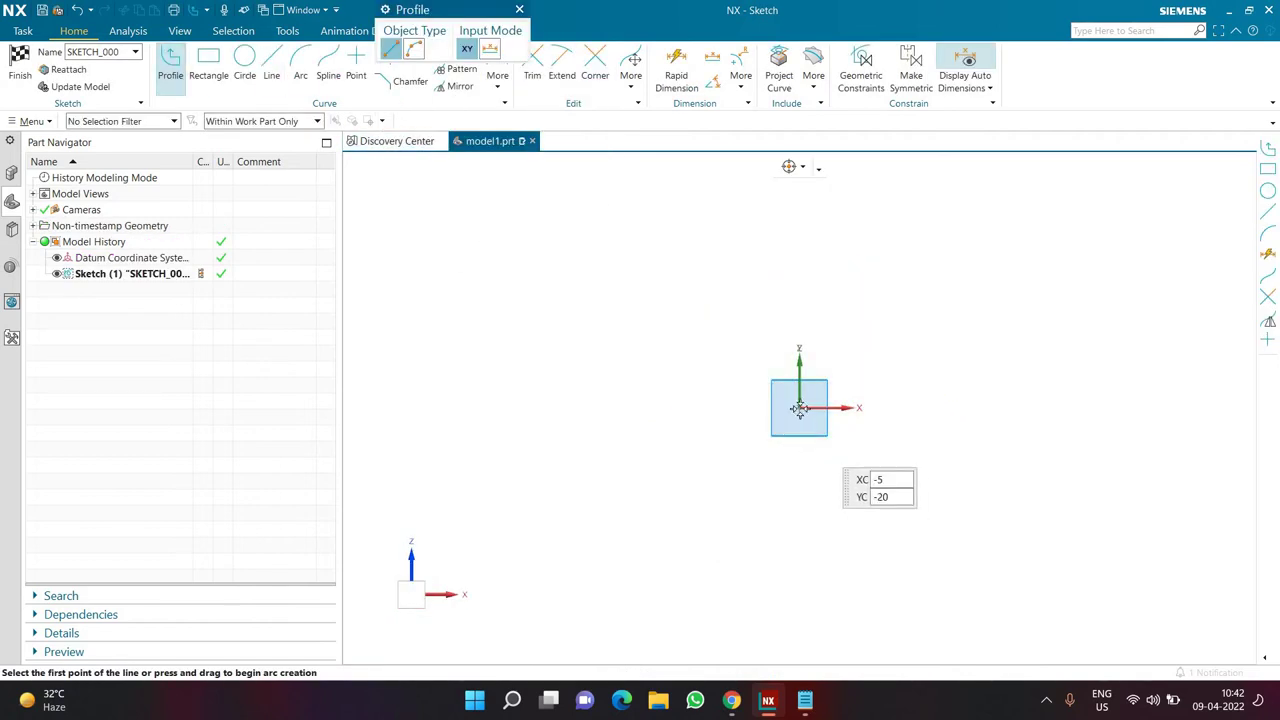
{"action": "left_click", "coordinate": [961, 407]}
{"action": "left_click", "coordinate": [1100, 541]}
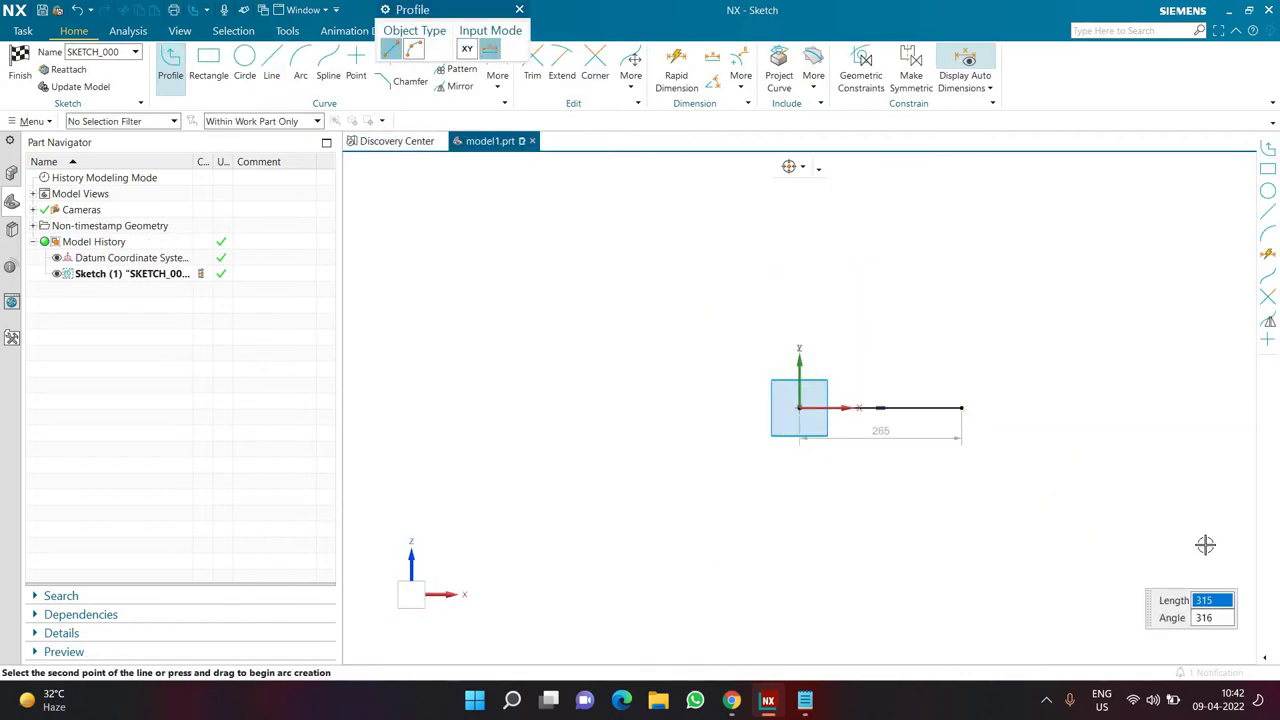
{"action": "left_click", "coordinate": [1228, 541]}
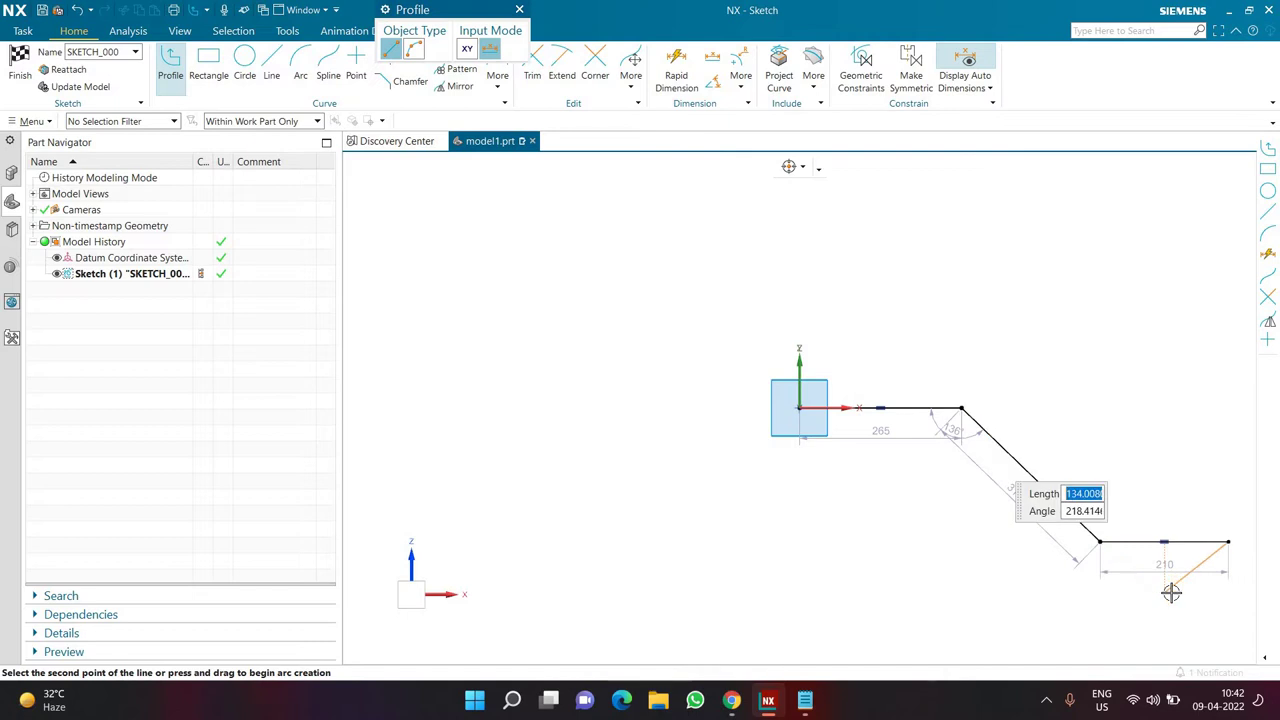
{"action": "middle_click", "coordinate": [1171, 592]}
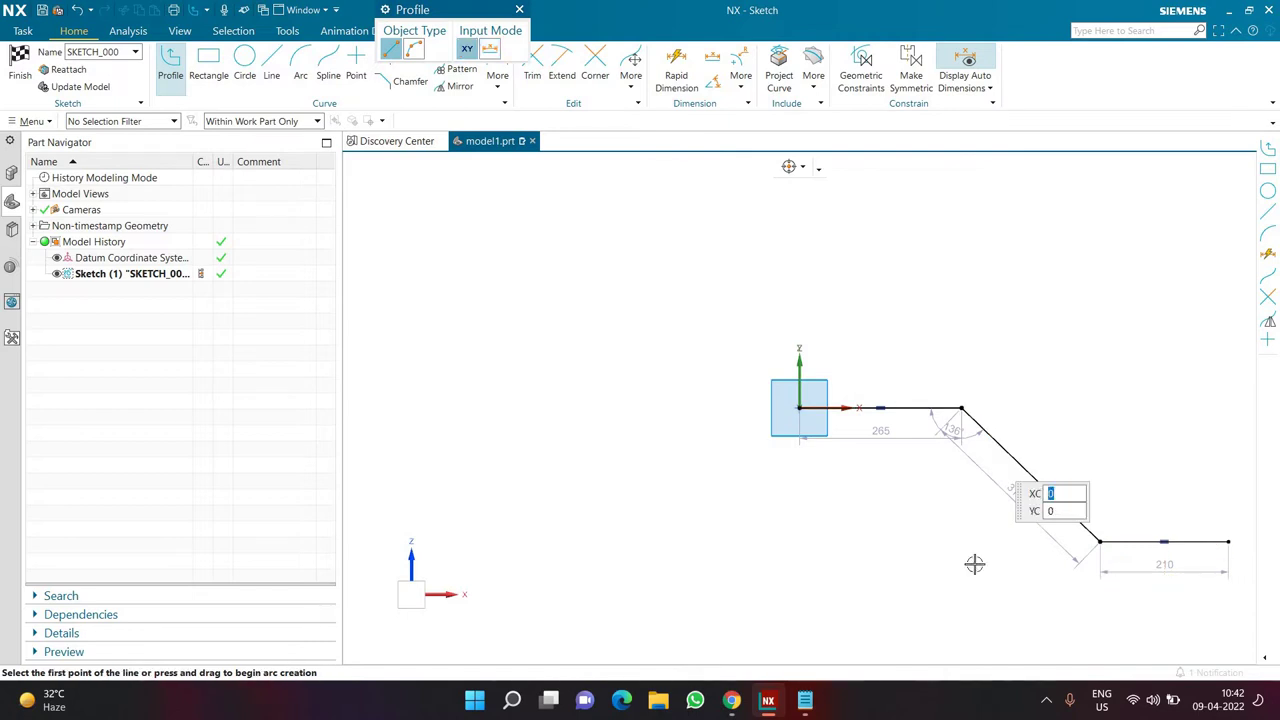
{"action": "middle_click", "coordinate": [631, 449]}
{"action": "scroll", "coordinate": [631, 449], "scroll_direction": "down", "scroll_amount": 1}
{"action": "key", "text": "ctrl+f"}
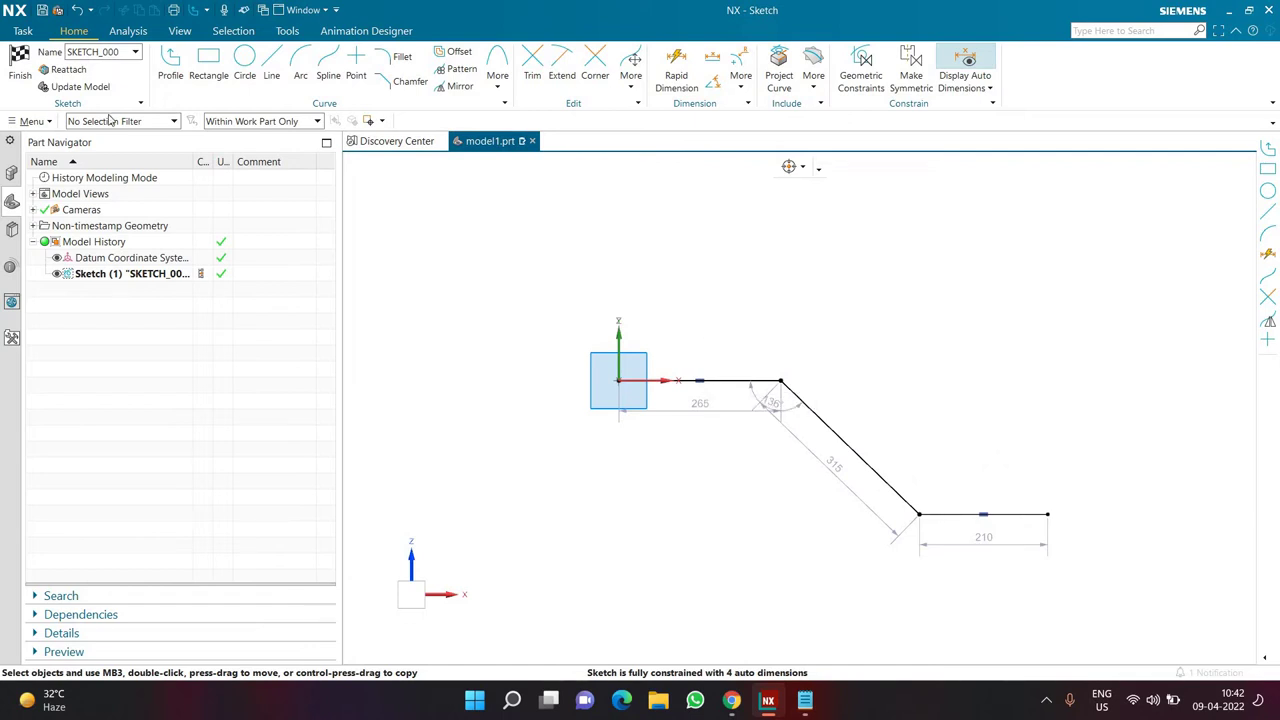
{"action": "left_click", "coordinate": [21, 70]}
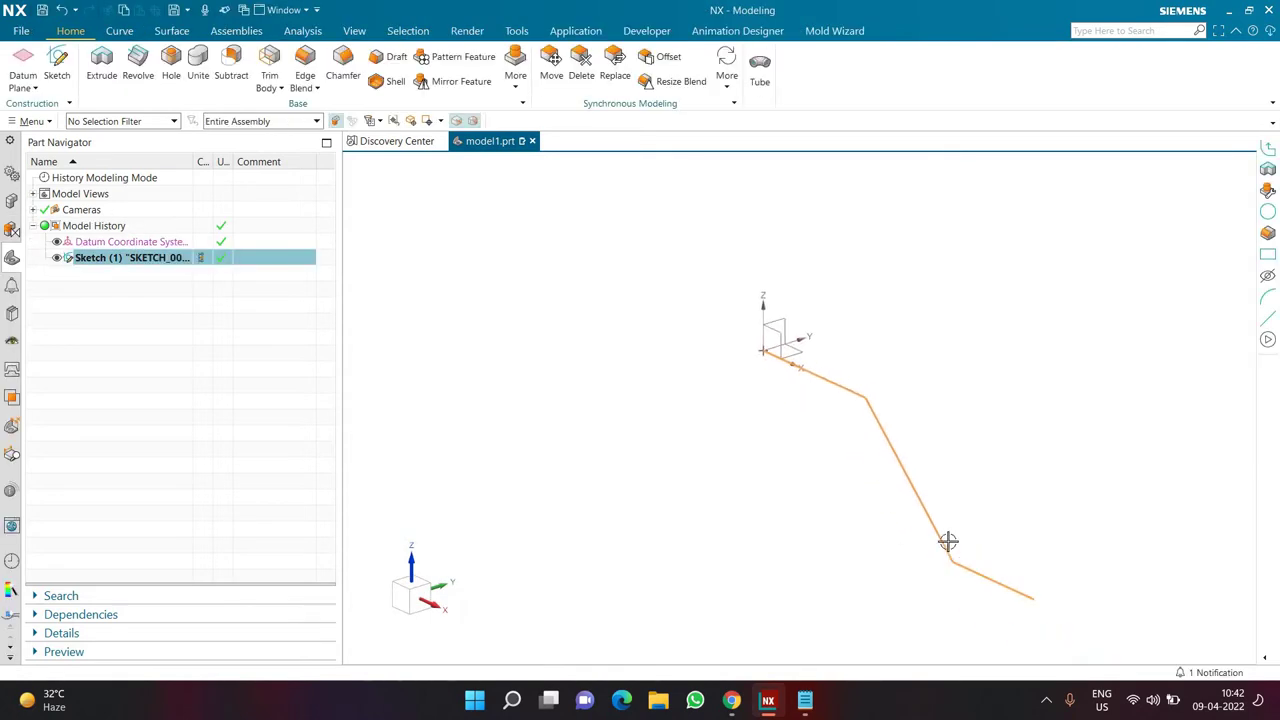
{"action": "left_click", "coordinate": [169, 314]}
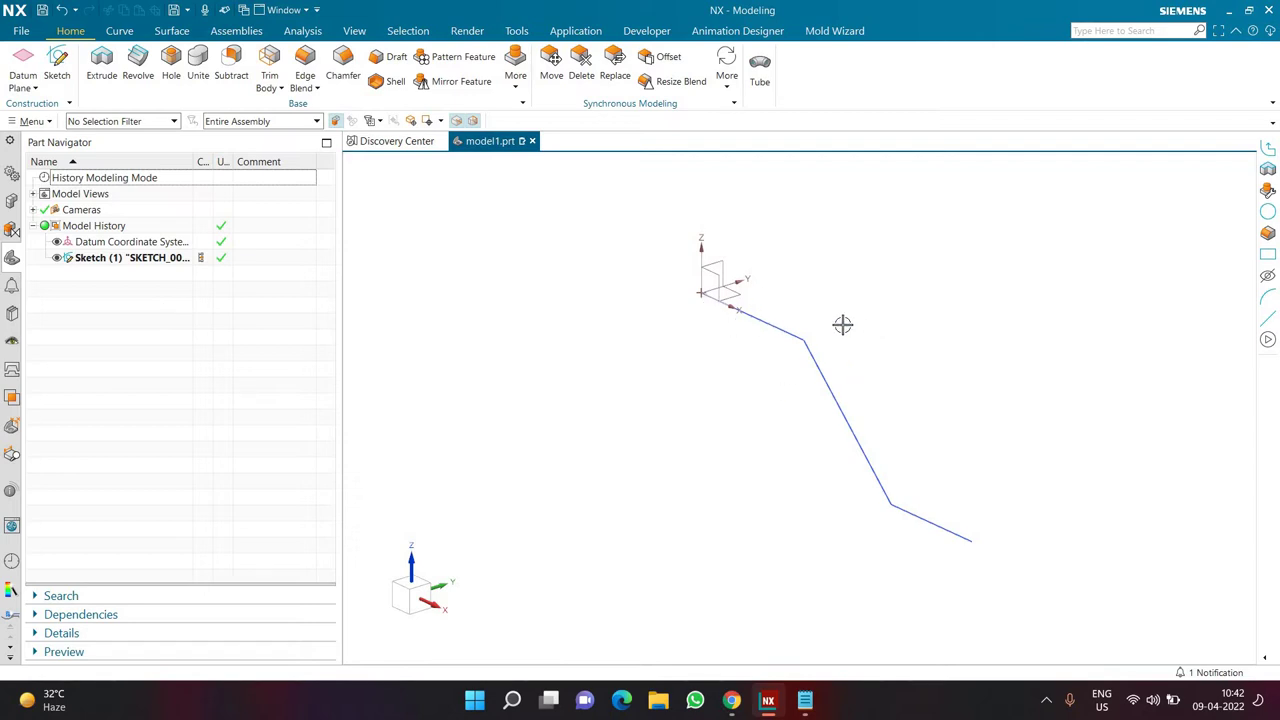
{"action": "left_click", "coordinate": [812, 346]}
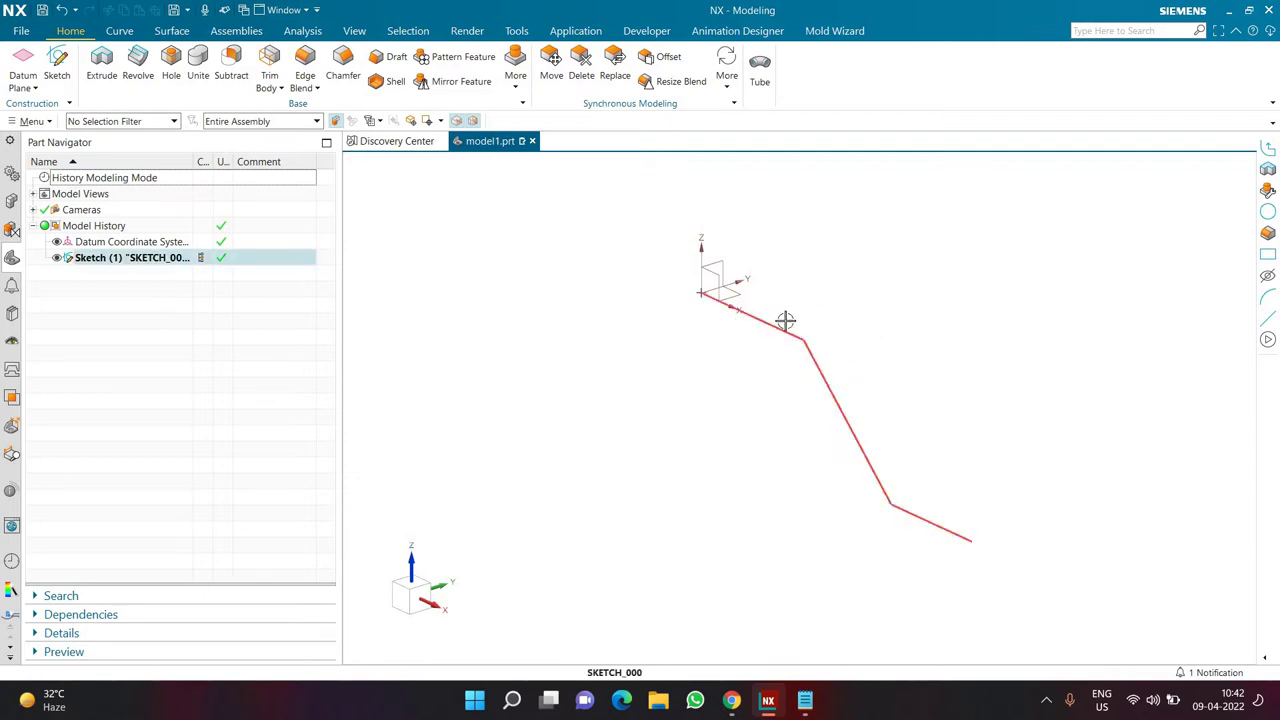
{"action": "key", "text": "Escape"}
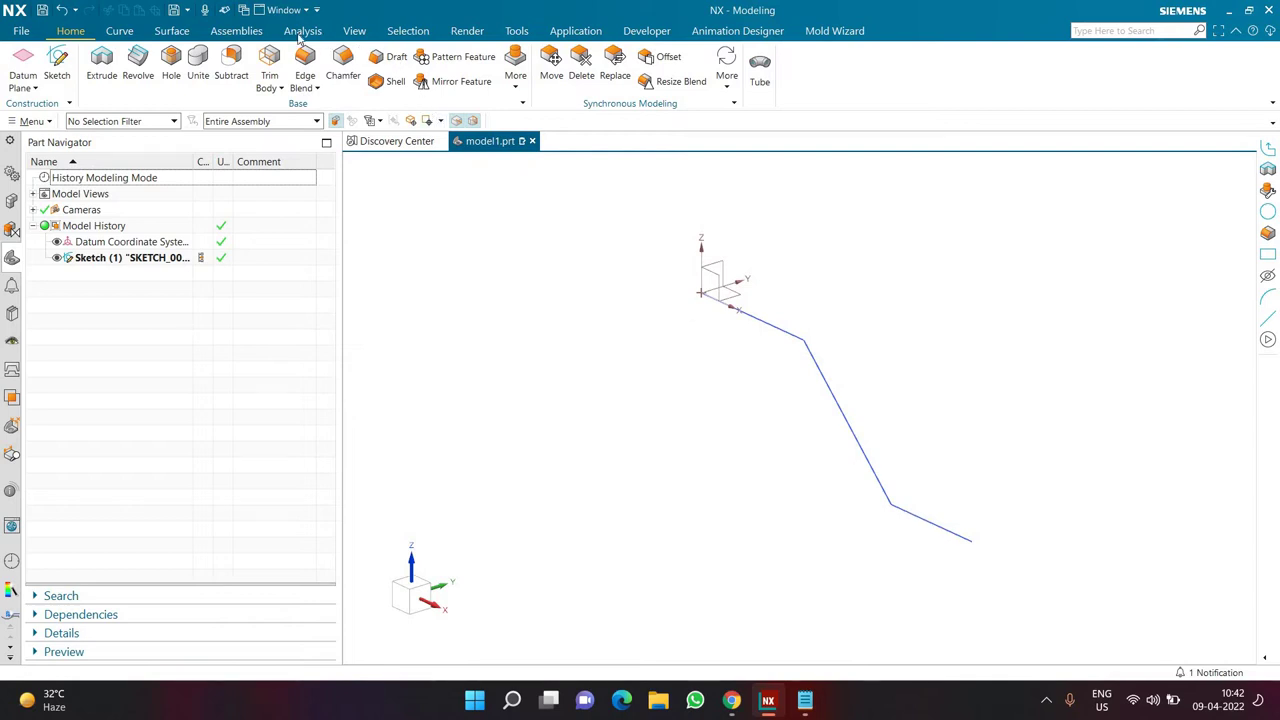
- Create a new sketch on the YZ plane of the datum coordinate system and start the Rectangle tool
{"action": "left_click", "coordinate": [57, 64]}
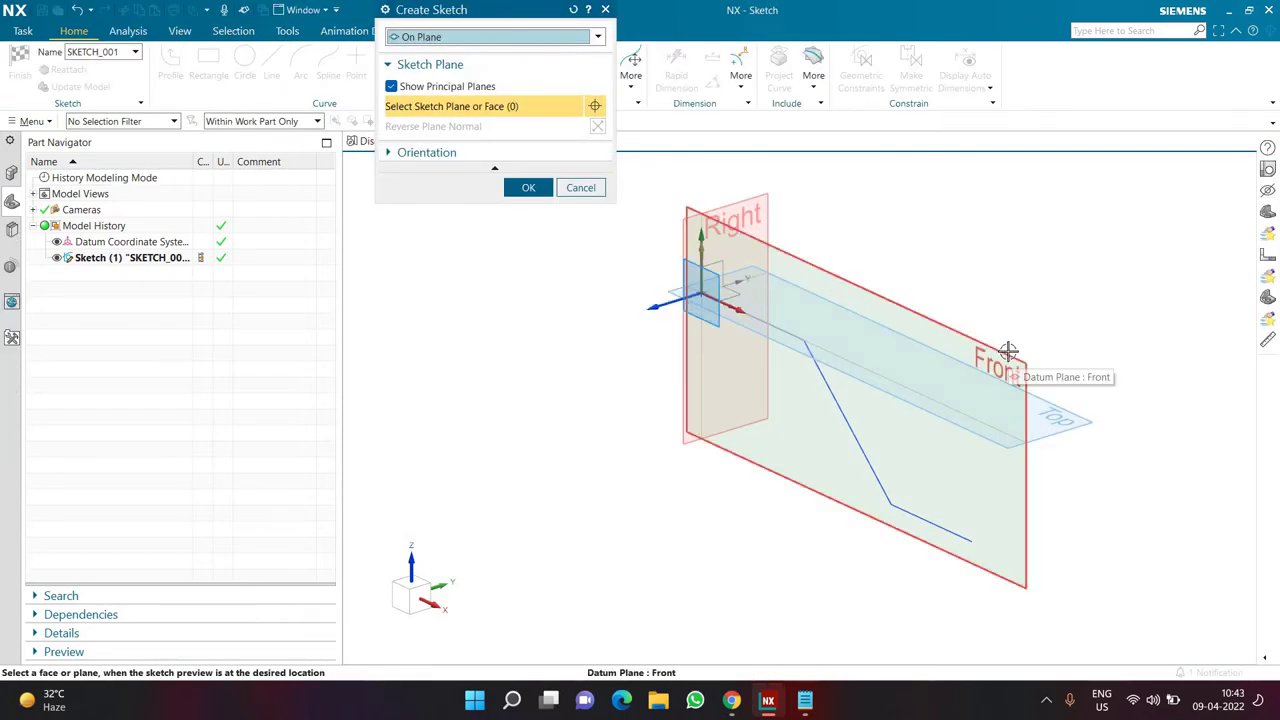
{"action": "left_click", "coordinate": [710, 268]}
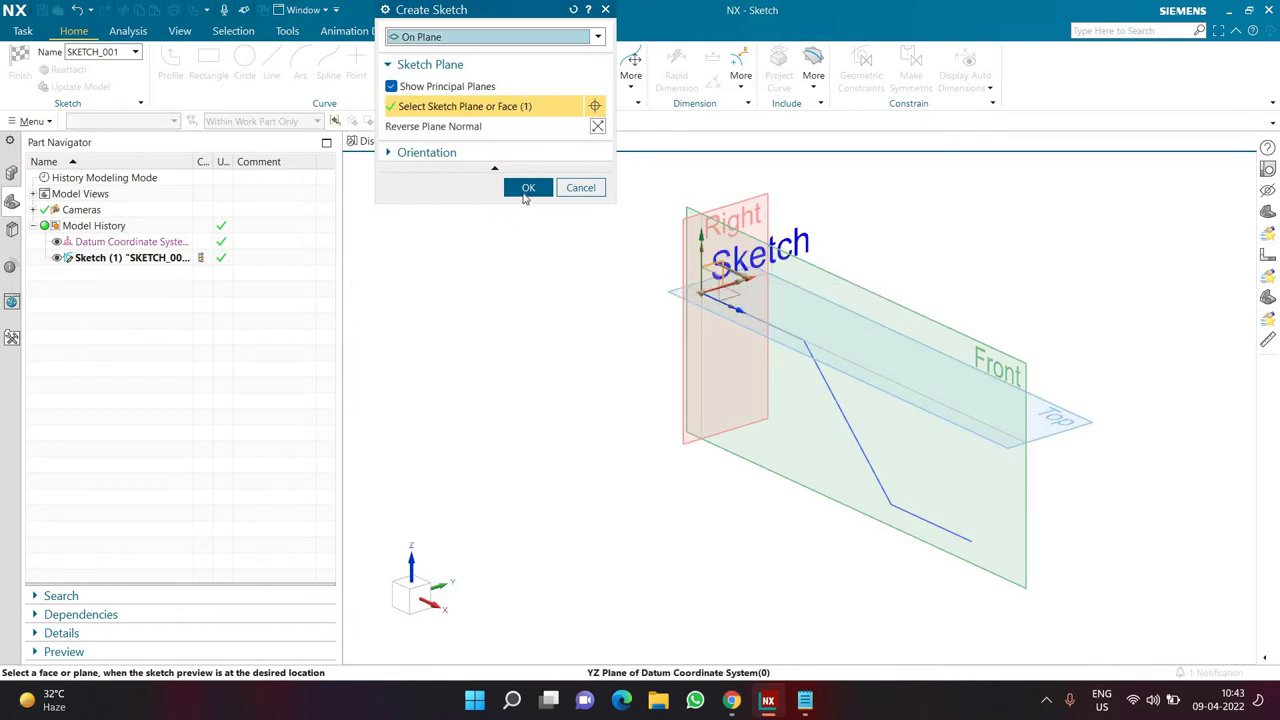
{"action": "left_click", "coordinate": [527, 190]}
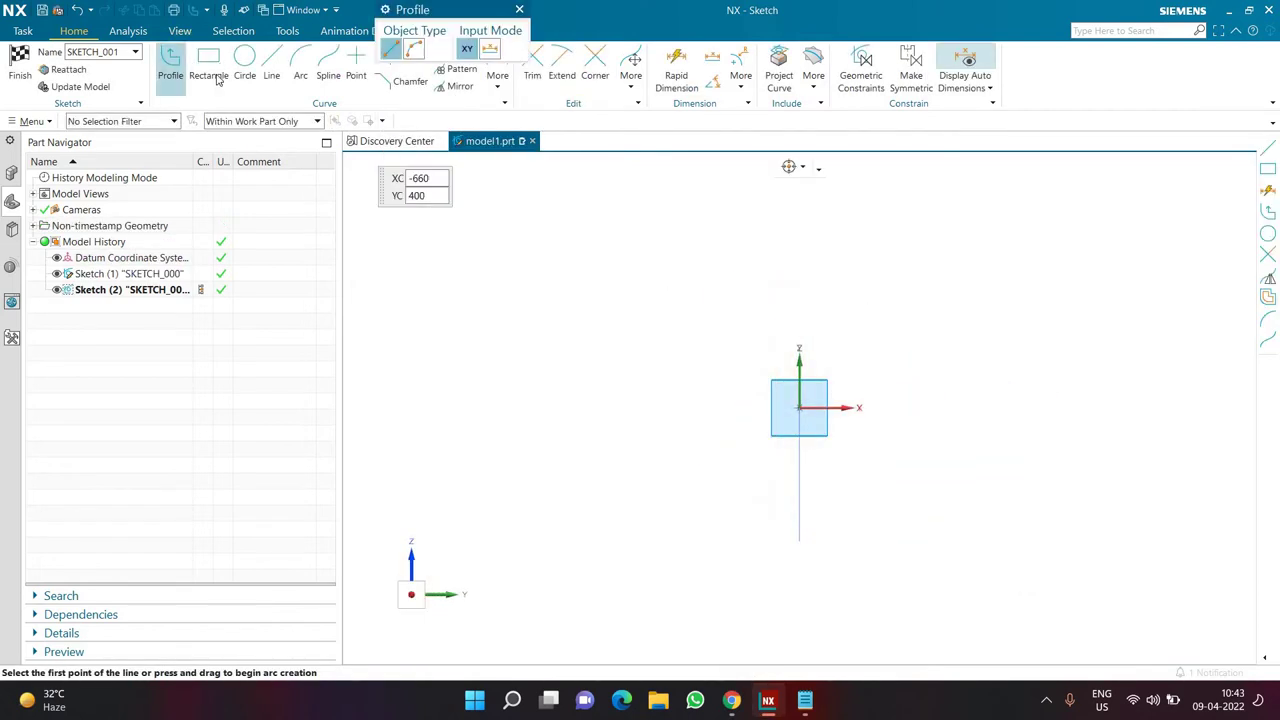
{"action": "left_click", "coordinate": [210, 72]}
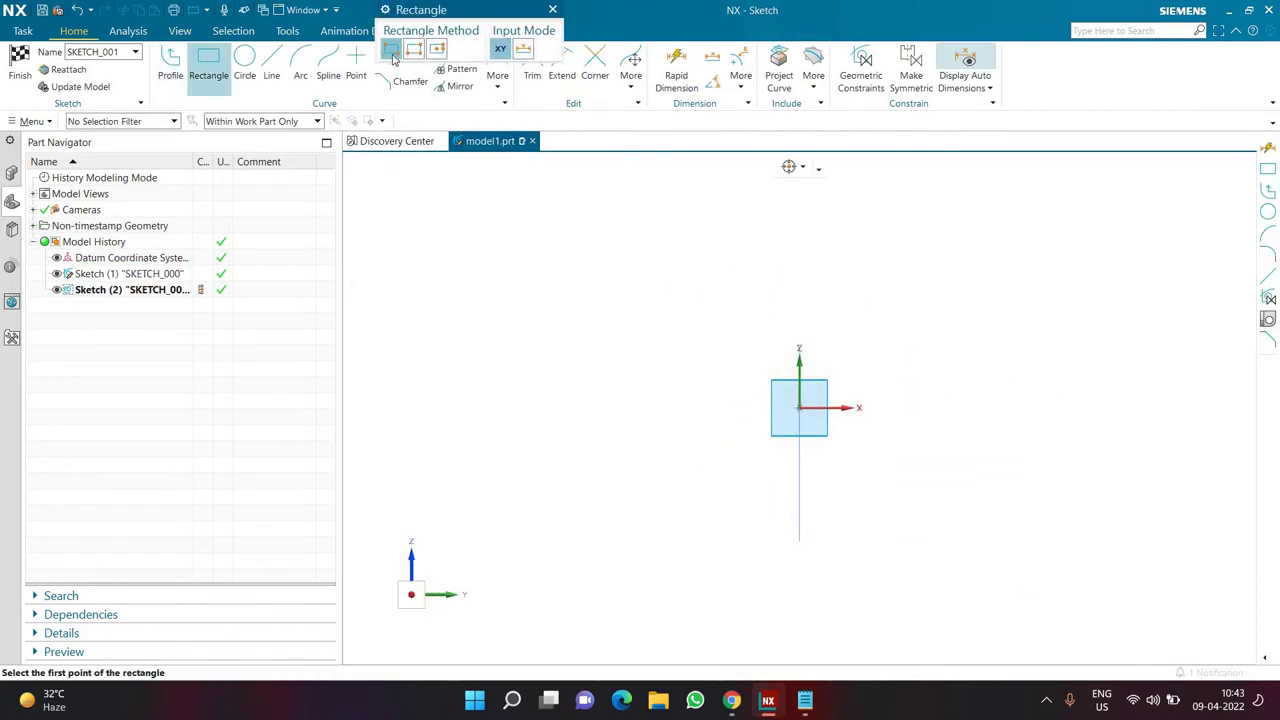
{"action": "left_click", "coordinate": [798, 405]}
{"action": "left_click", "coordinate": [790, 462]}
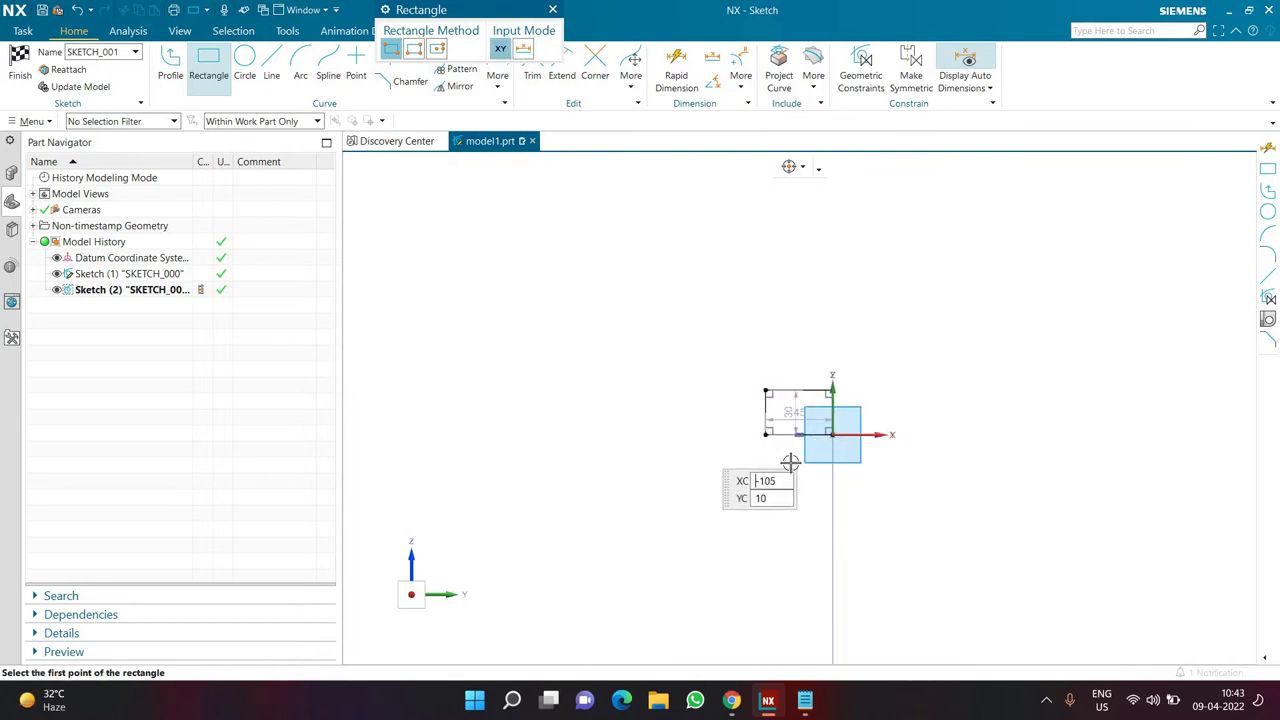
{"action": "key", "text": "ctrl+z"}
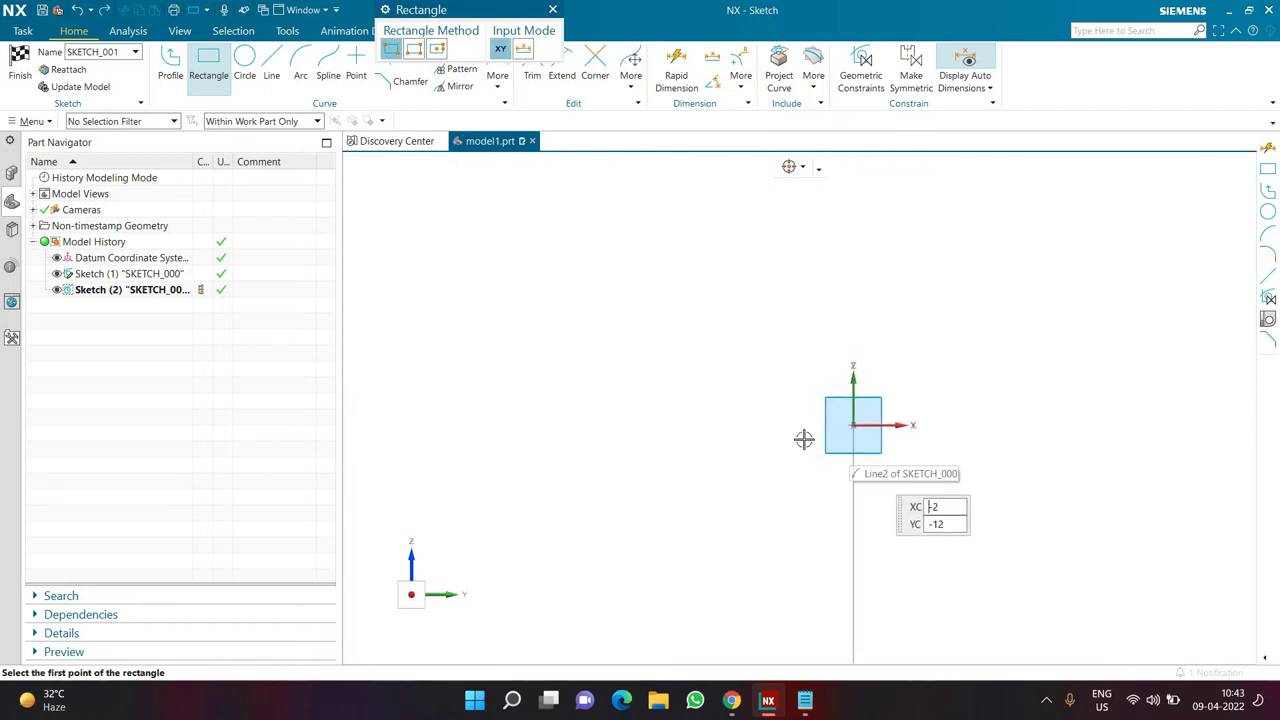
- Sketch a rectangular section about 28 by 17 from the origin, enlarge it by moving its outer lower corner, and finish the sketch
{"action": "left_click", "coordinate": [795, 451]}
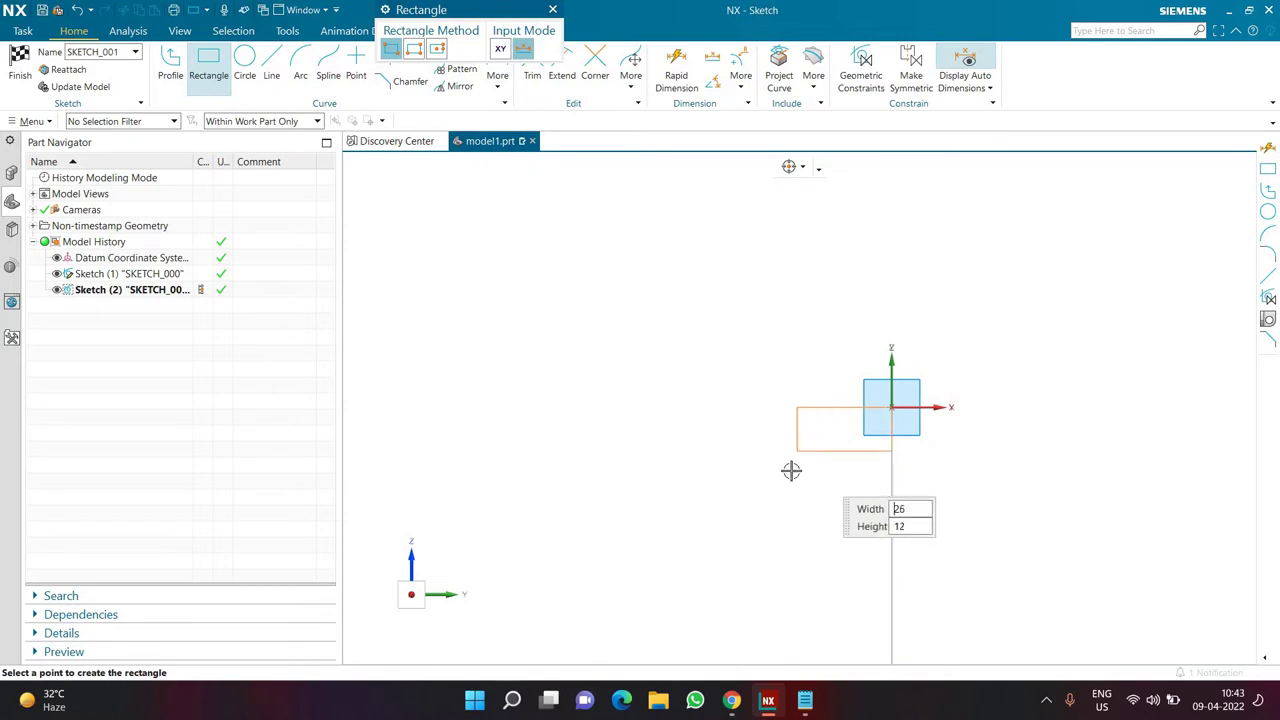
{"action": "left_click", "coordinate": [790, 468]}
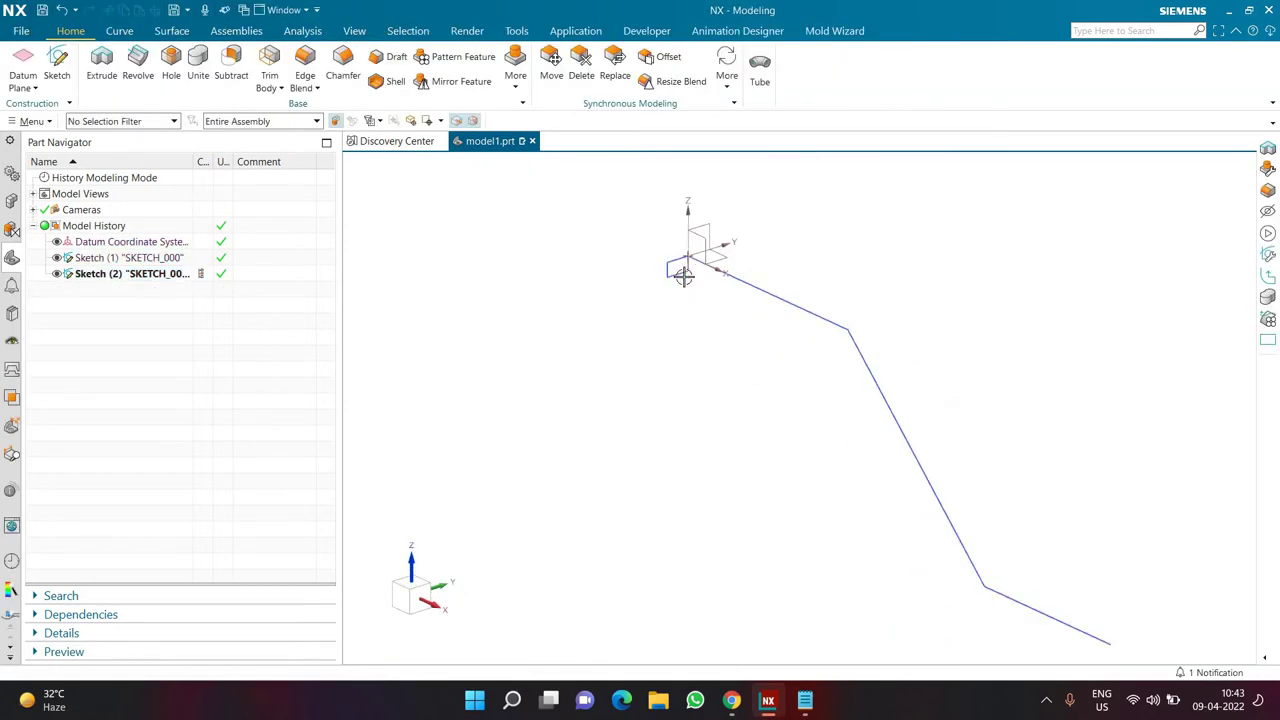
{"action": "double_click", "coordinate": [680, 275]}
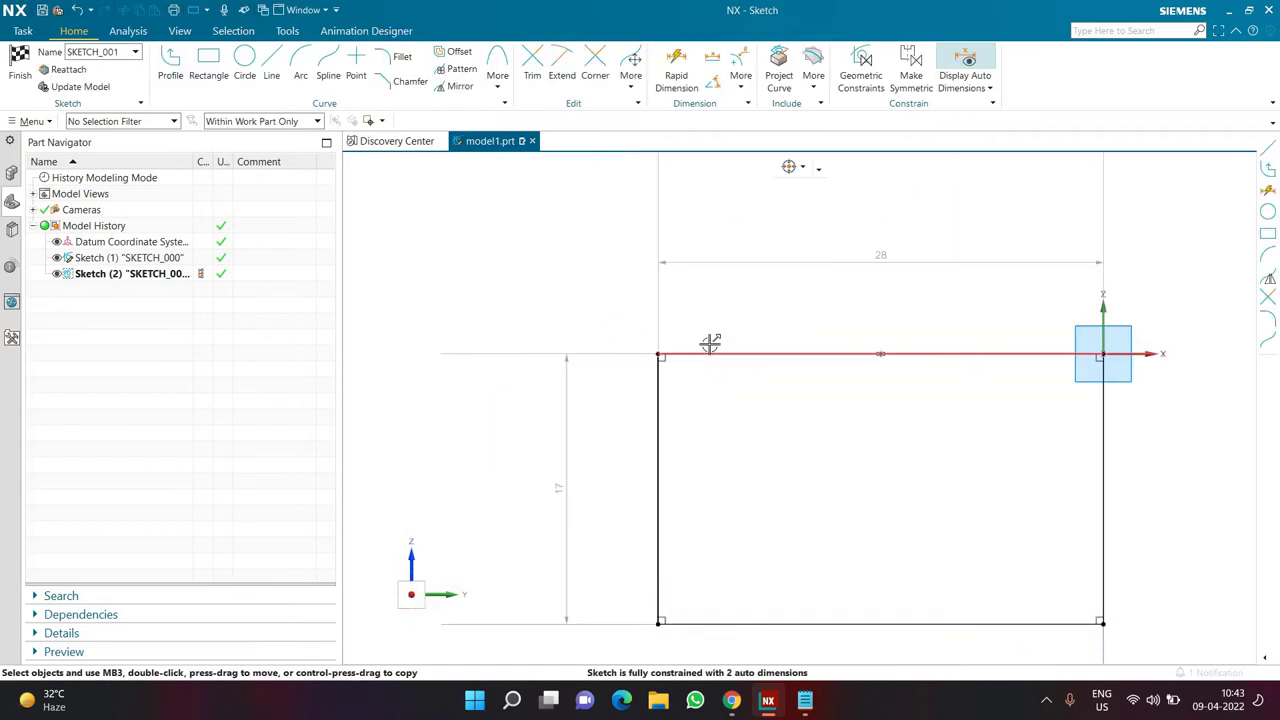
{"action": "scroll", "coordinate": [710, 343], "scroll_direction": "down", "scroll_amount": 8}
{"action": "left_click_drag", "start_coordinate": [686, 380], "coordinate": [386, 555]}
{"action": "key", "text": "ctrl+q"}
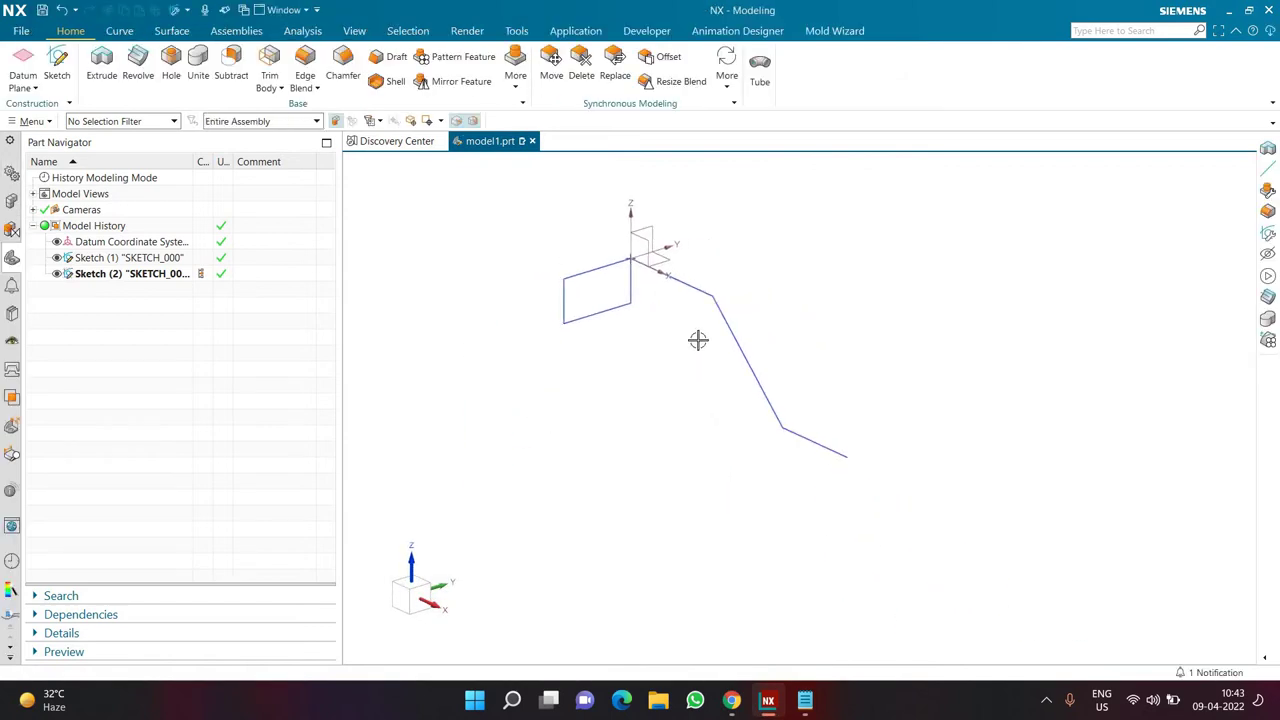
- Locate the Sweep along Guide command among the surface sweep commands without starting it
{"action": "scroll", "coordinate": [698, 340], "scroll_direction": "up", "scroll_amount": 2}
{"action": "scroll", "coordinate": [698, 340], "scroll_direction": "up", "scroll_amount": 3}
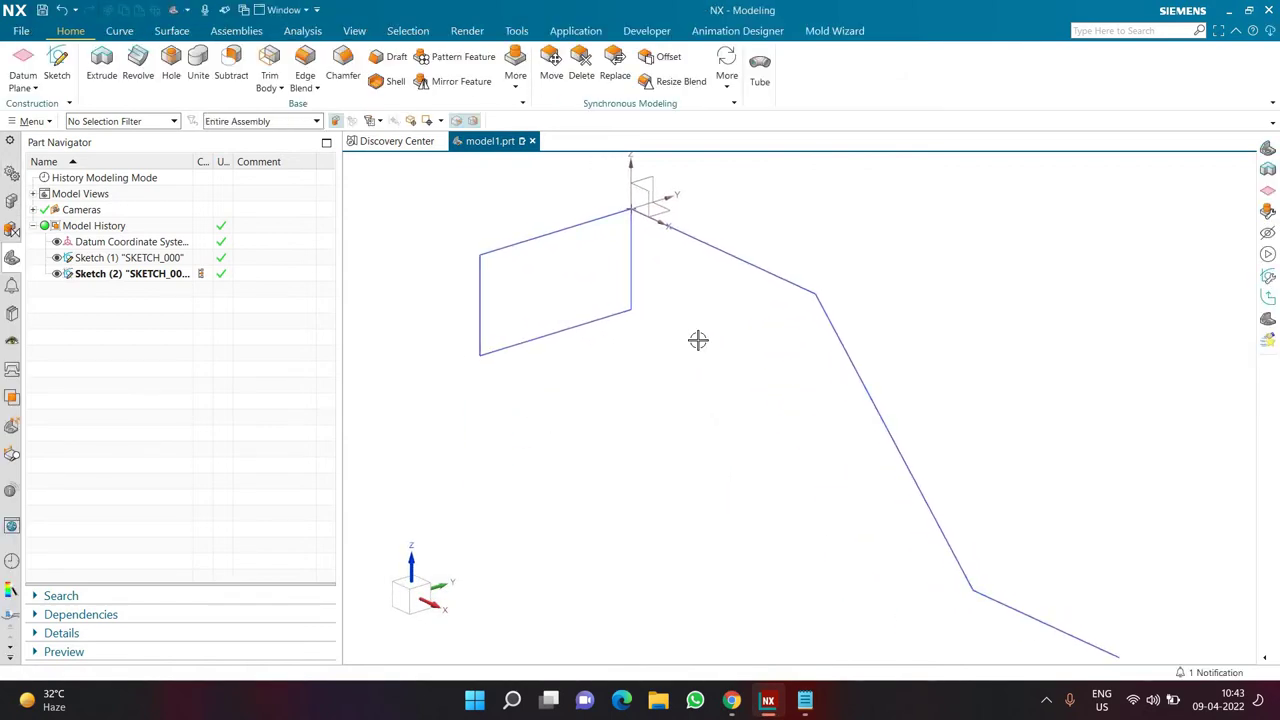
{"action": "scroll", "coordinate": [695, 342], "scroll_direction": "down", "scroll_amount": 2}
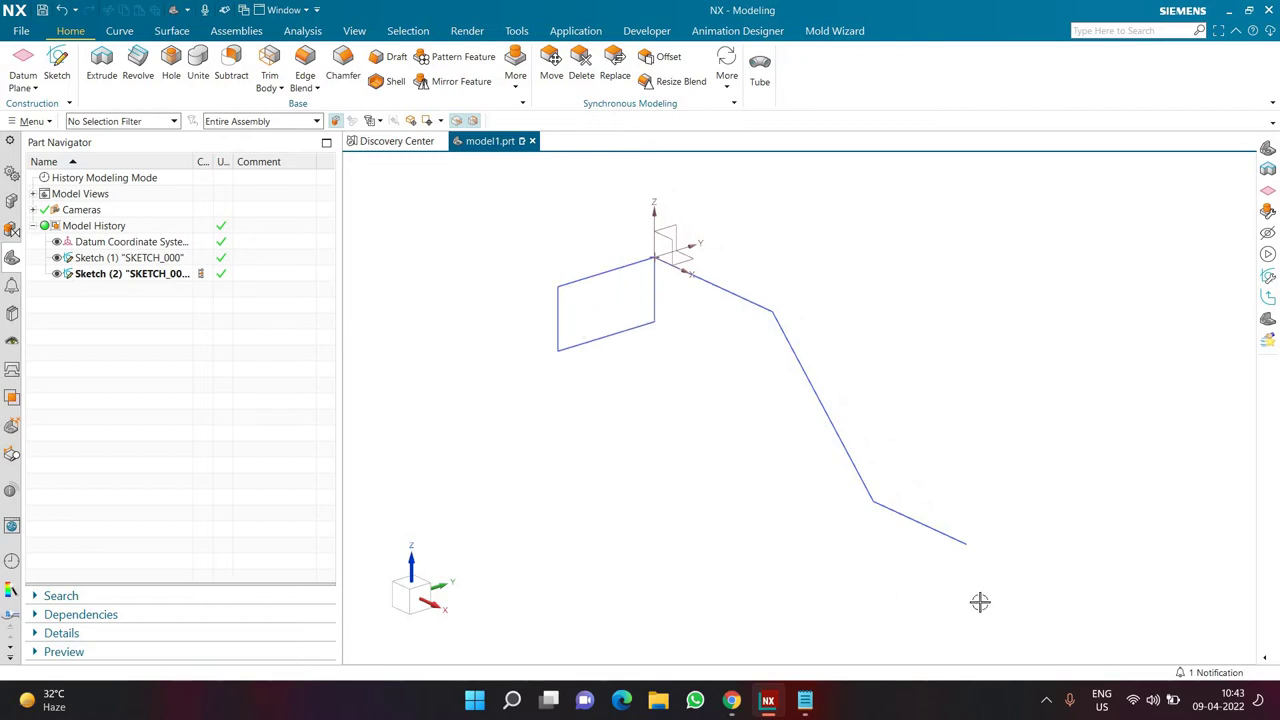
{"action": "left_click", "coordinate": [171, 31]}
{"action": "left_click", "coordinate": [488, 78]}
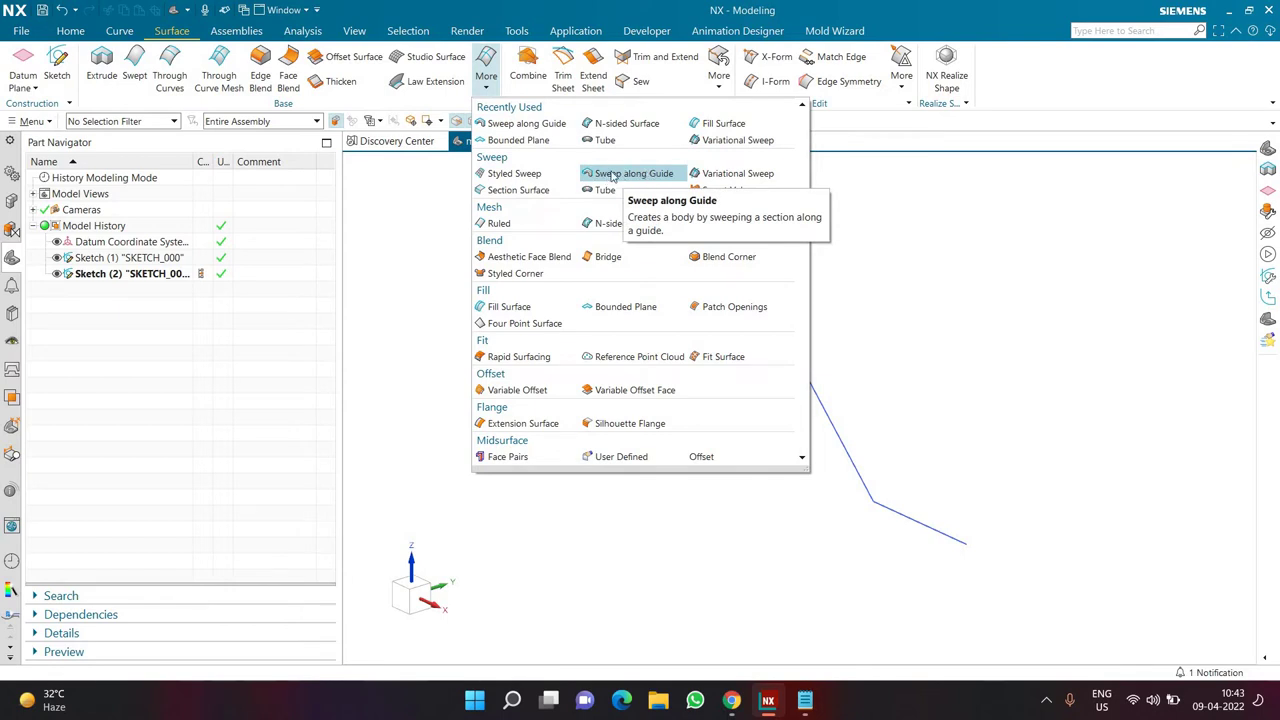
{"action": "key", "text": "Escape"}
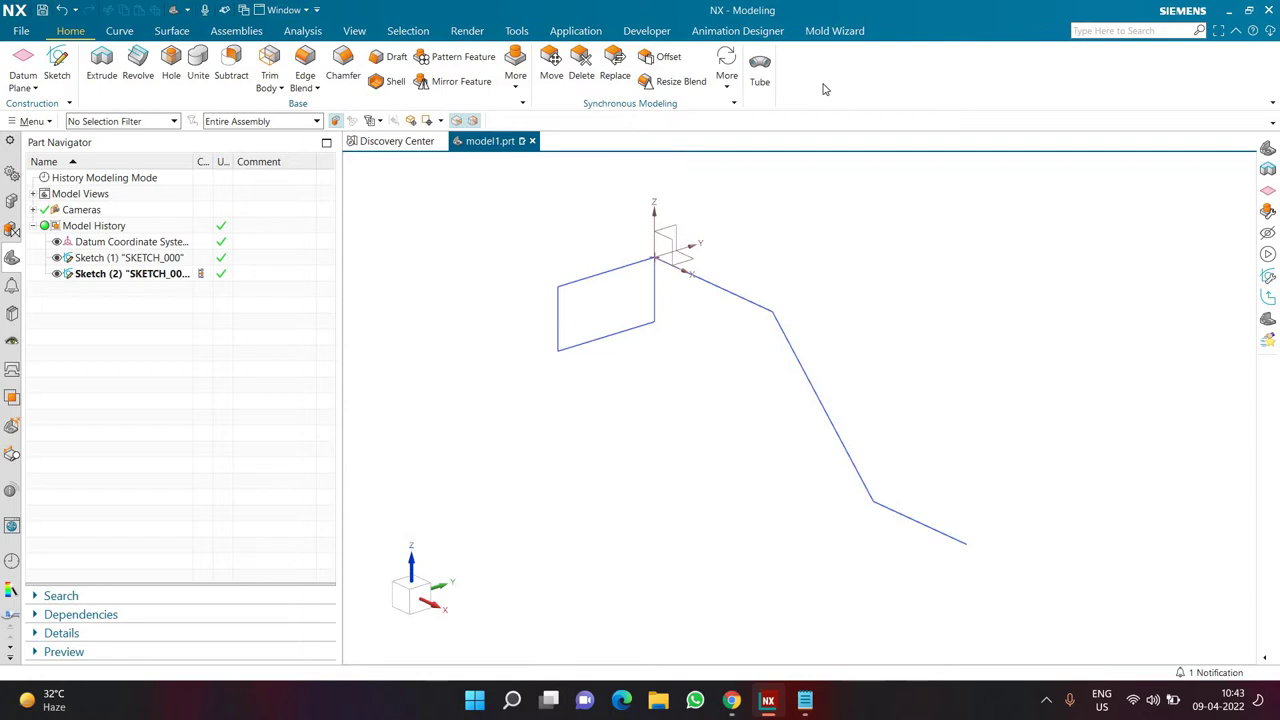
- Customize the Home ribbon by searching the commands for "swe" and adding Sweep along Guide beside Tube
{"action": "right_click", "coordinate": [825, 90]}
{"action": "left_click", "coordinate": [883, 611]}
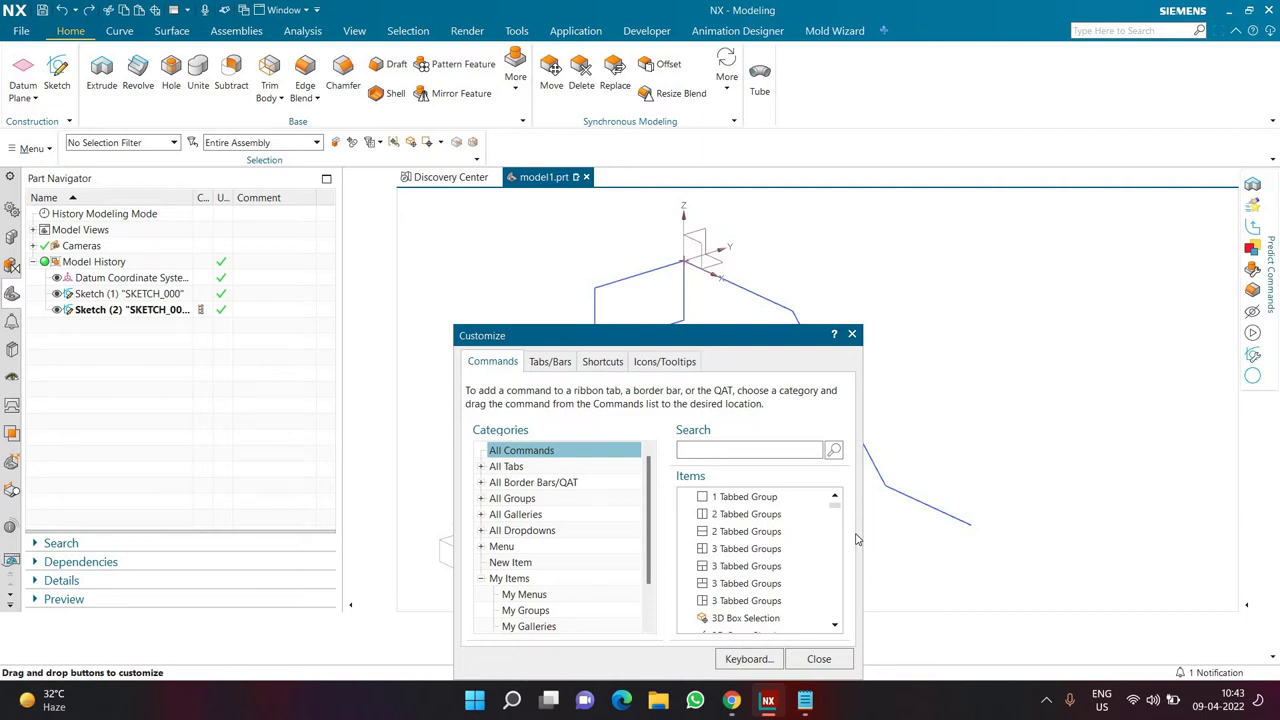
{"action": "type", "text": "swe"}
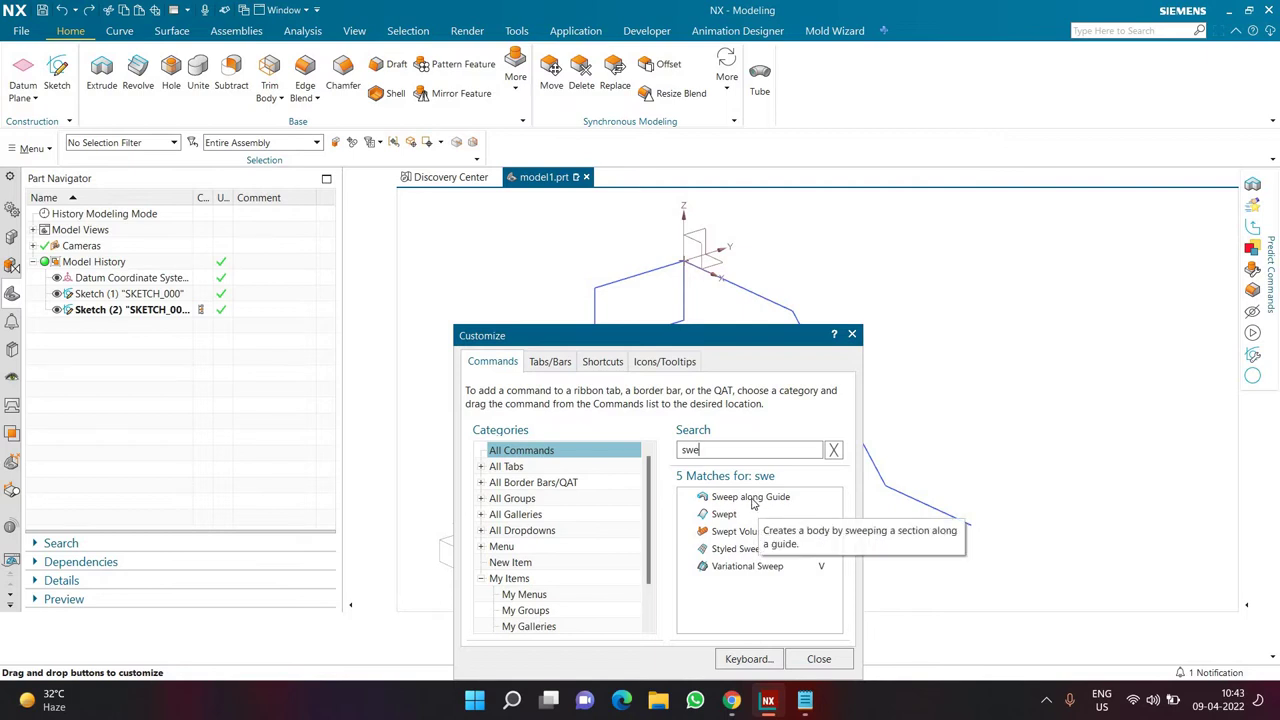
{"action": "left_click_drag", "start_coordinate": [758, 499], "coordinate": [781, 96]}
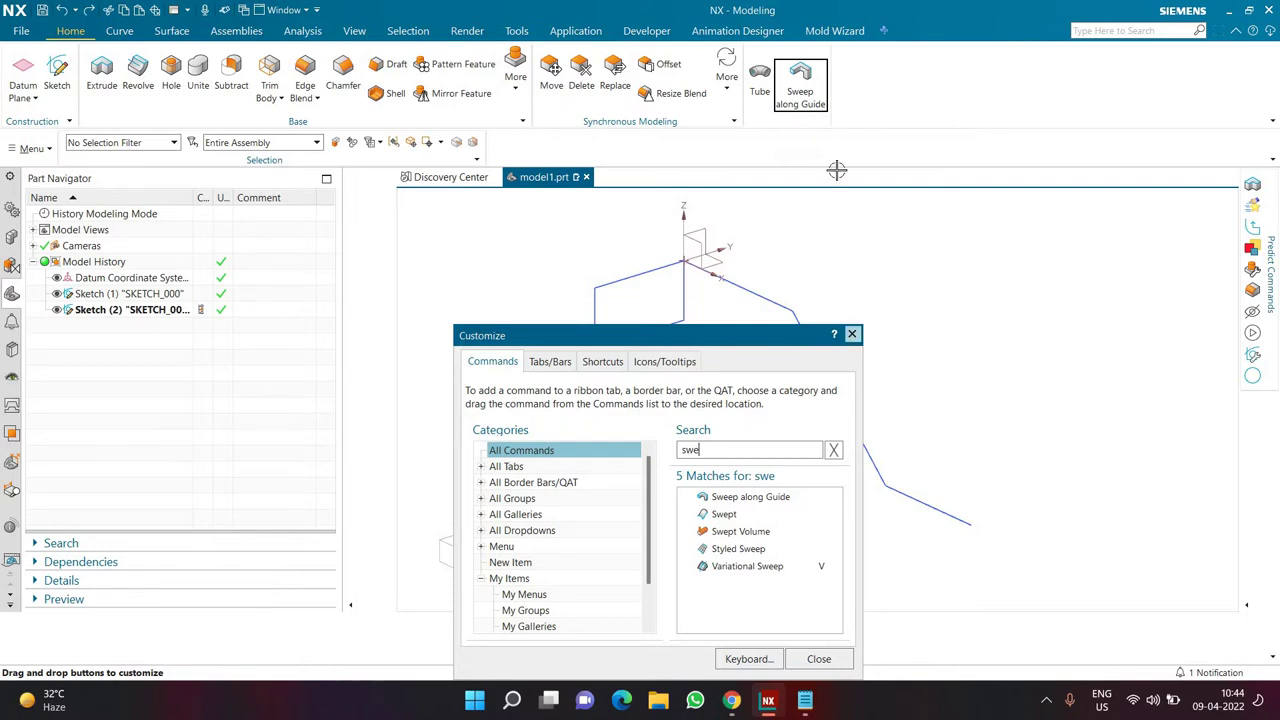
{"action": "left_click", "coordinate": [852, 334]}
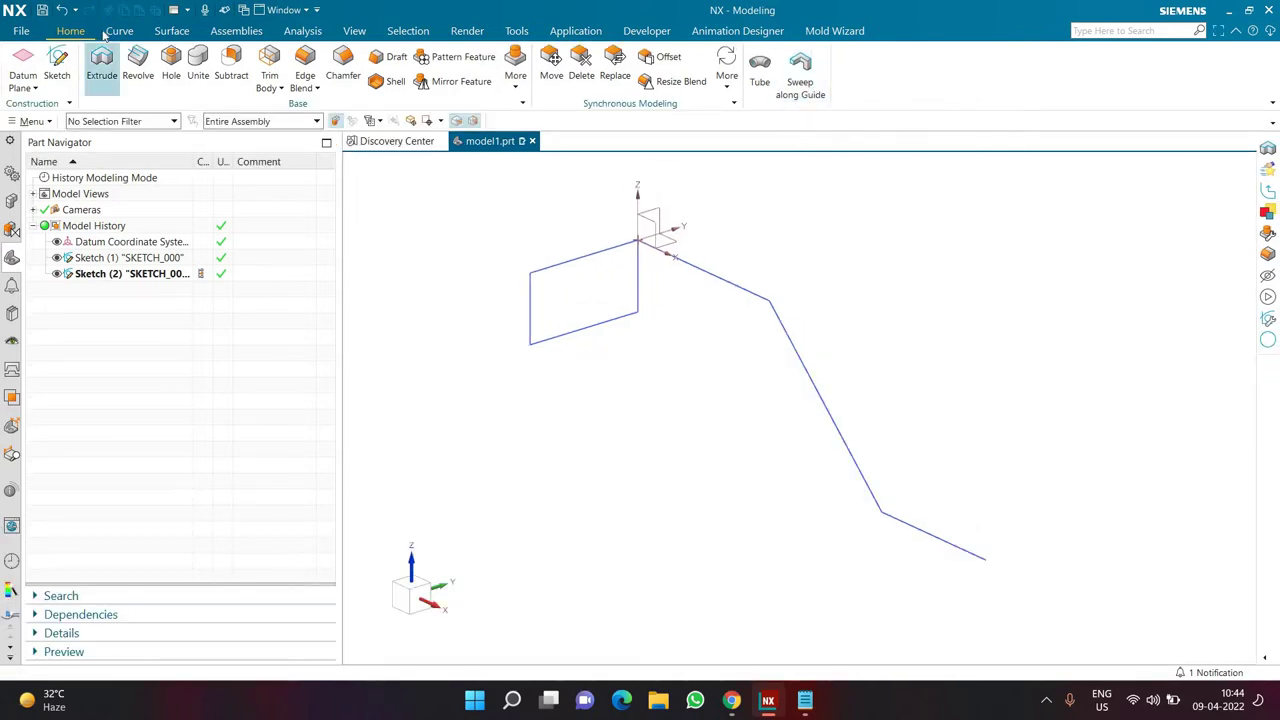
{"action": "left_click", "coordinate": [815, 85]}
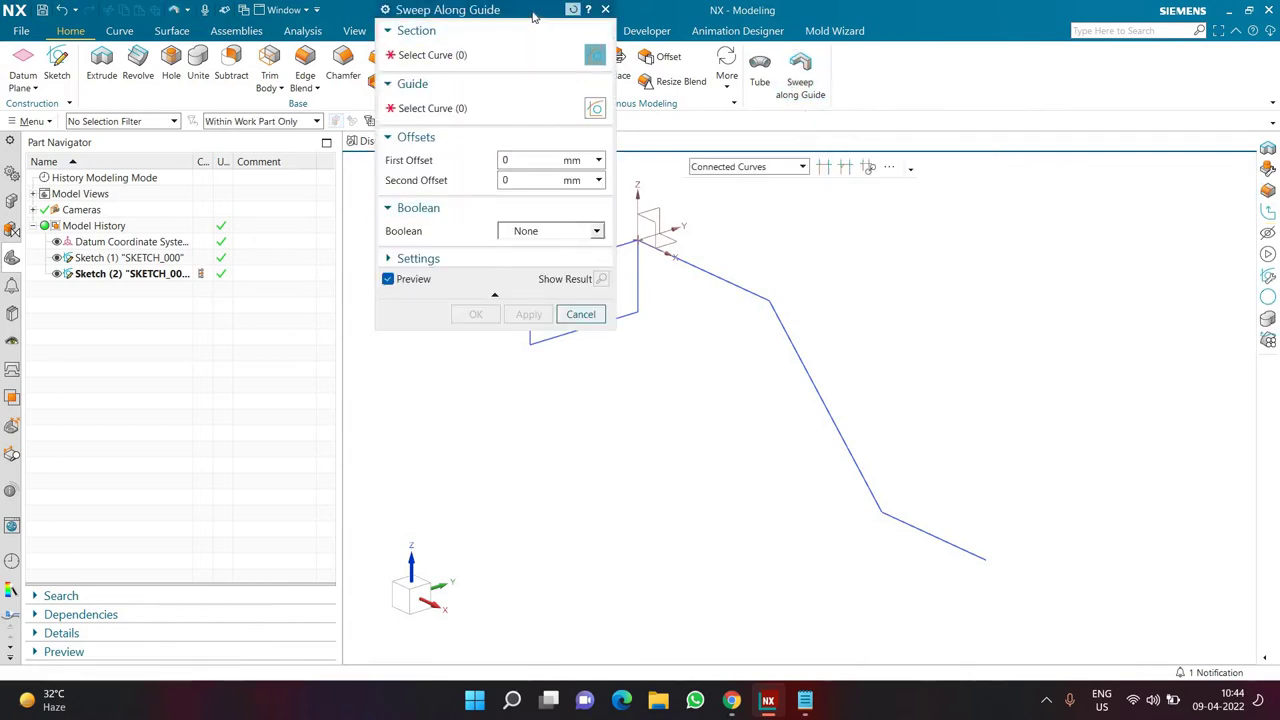
{"action": "left_click_drag", "start_coordinate": [475, 240], "coordinate": [422, 228]}
{"action": "left_click", "coordinate": [752, 86]}
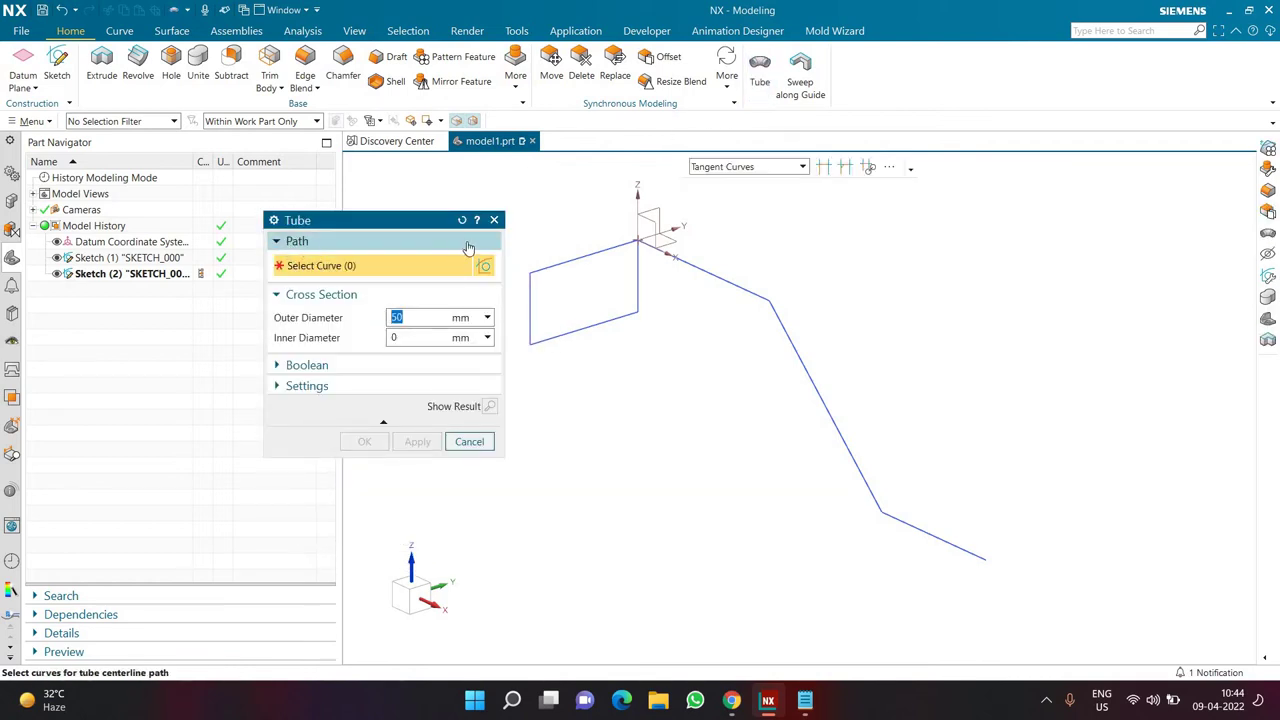
{"action": "left_click", "coordinate": [494, 219]}
- Start Sweep along Guide and pick the closed rectangle as the section using the Connected Curves rule
{"action": "left_click", "coordinate": [800, 80]}
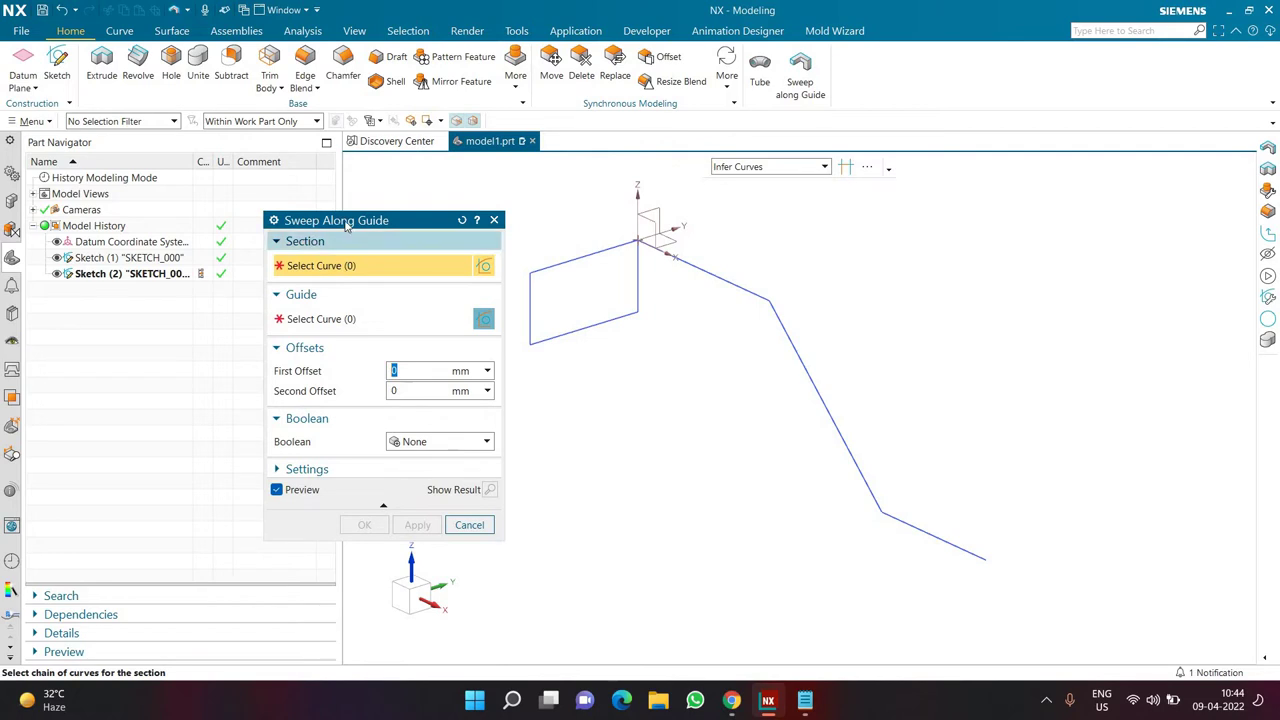
{"action": "left_click_drag", "start_coordinate": [422, 220], "coordinate": [501, 197]}
{"action": "left_click", "coordinate": [771, 167]}
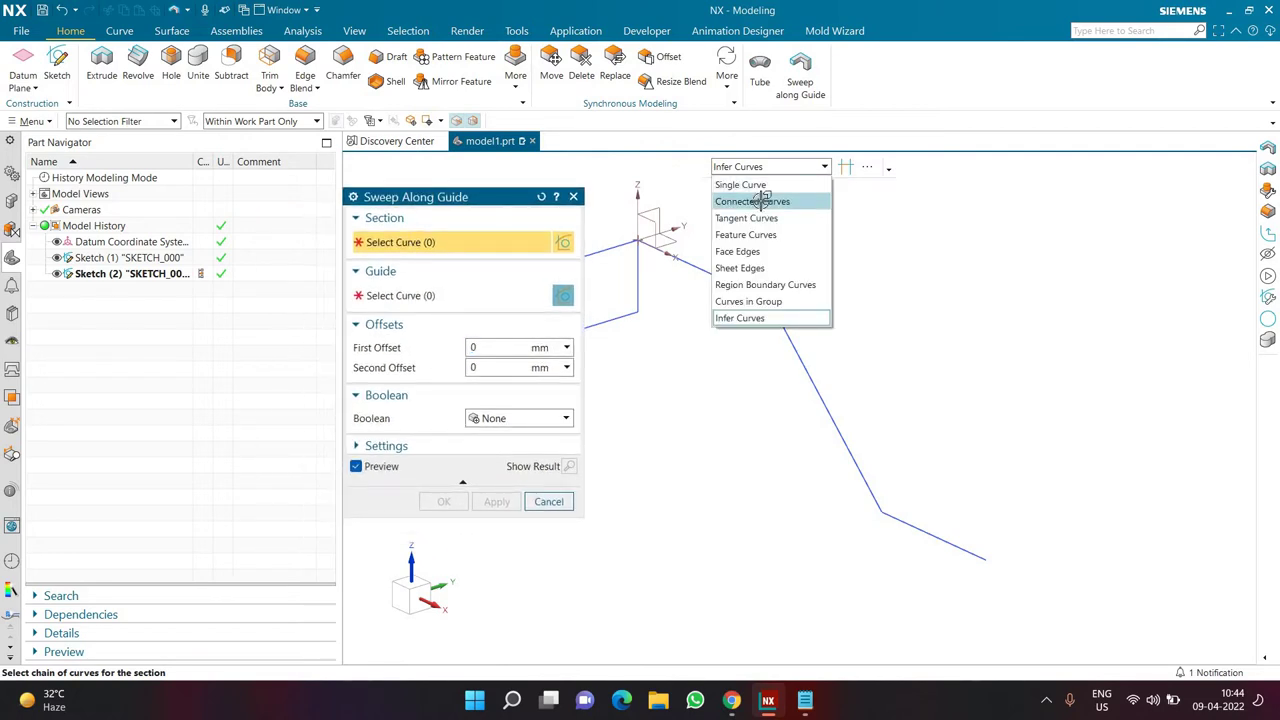
{"action": "left_click", "coordinate": [762, 203]}
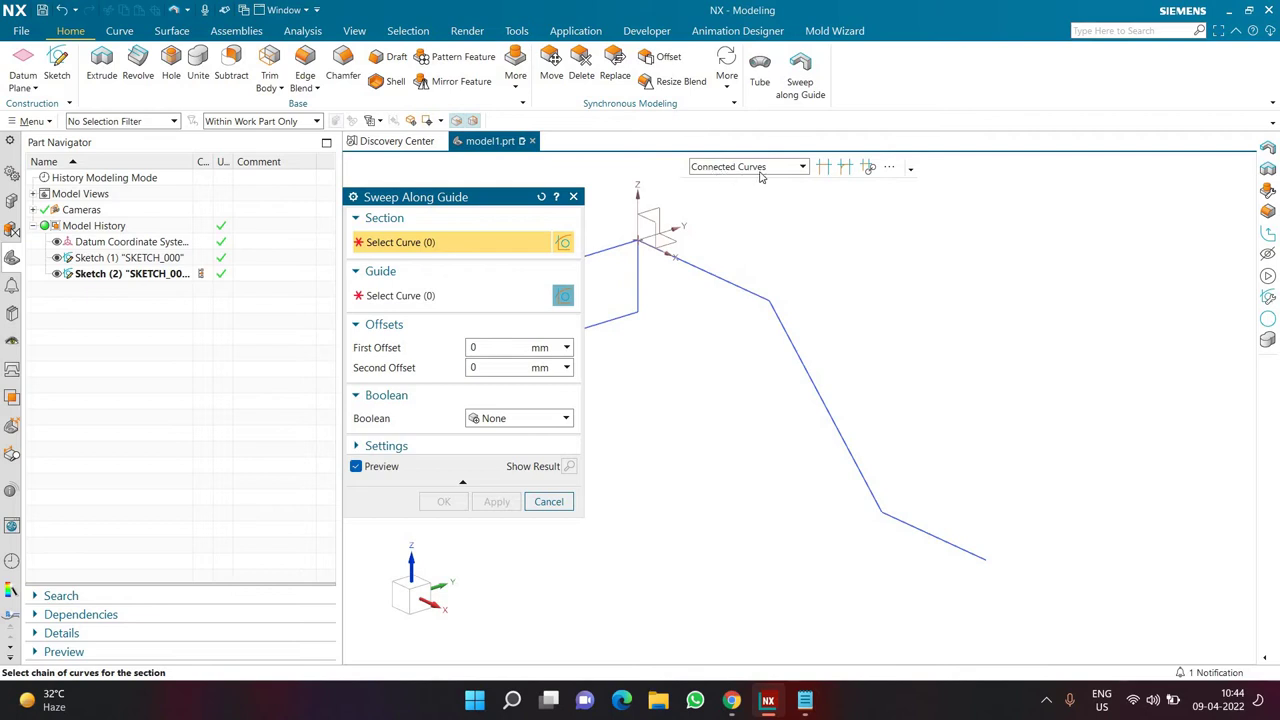
{"action": "mouse_move", "coordinate": [877, 313]}
{"action": "middle_mouse_down"}
{"action": "mouse_move", "coordinate": [764, 193]}
{"action": "mouse_move", "coordinate": [776, 178]}
{"action": "middle_mouse_up"}
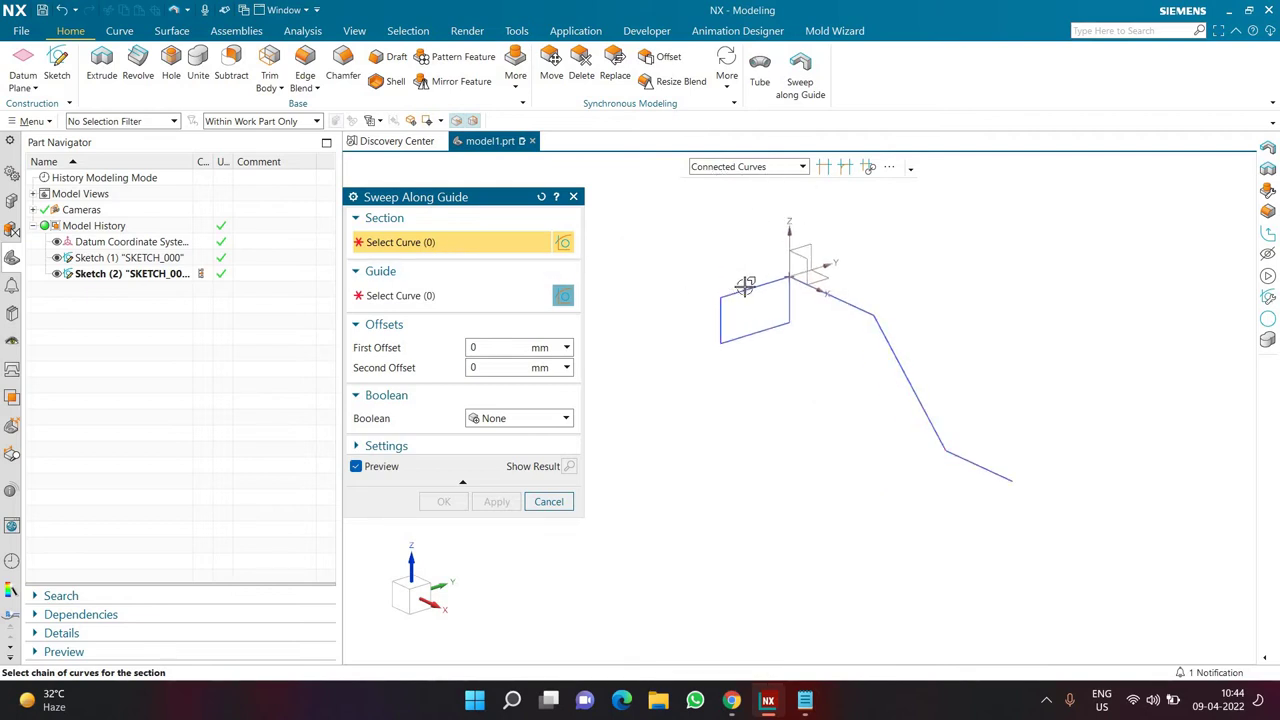
{"action": "left_click", "coordinate": [638, 334]}
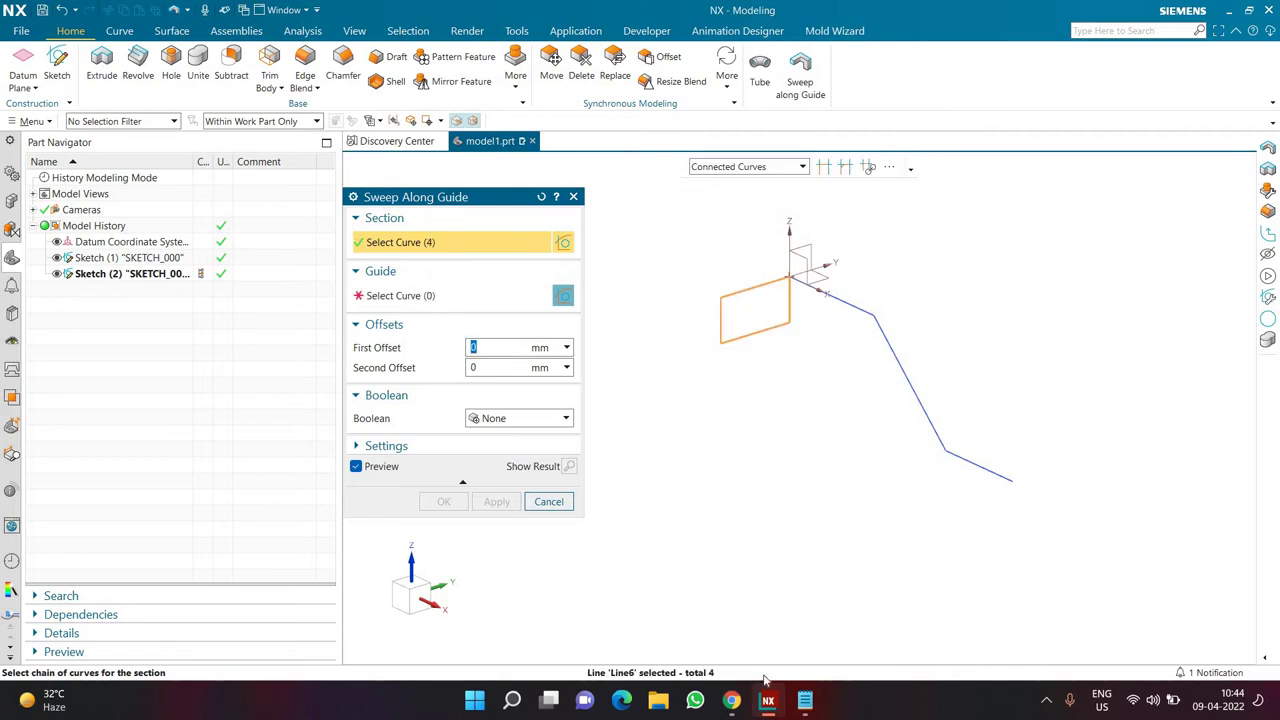
- Switch to Notepad, highlight "close section" in the first combination line, and return to NX
{"action": "left_click", "coordinate": [805, 700]}
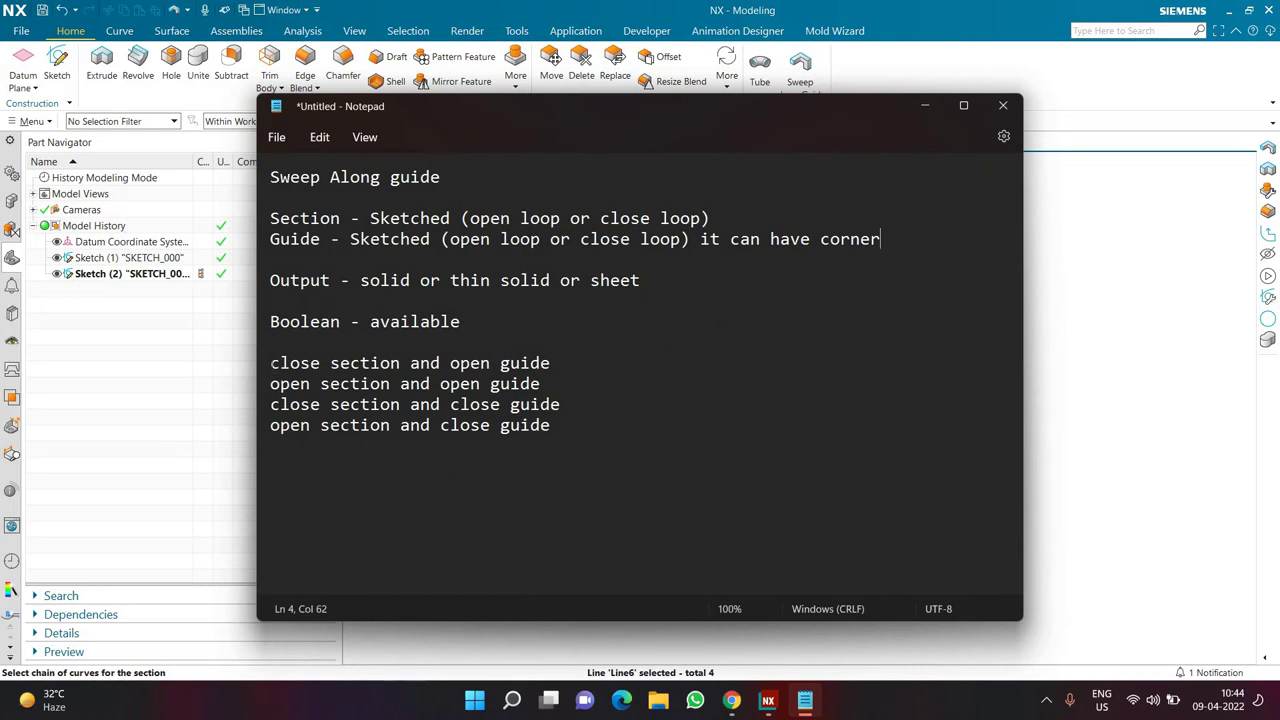
{"action": "left_click_drag", "start_coordinate": [270, 363], "coordinate": [380, 363]}
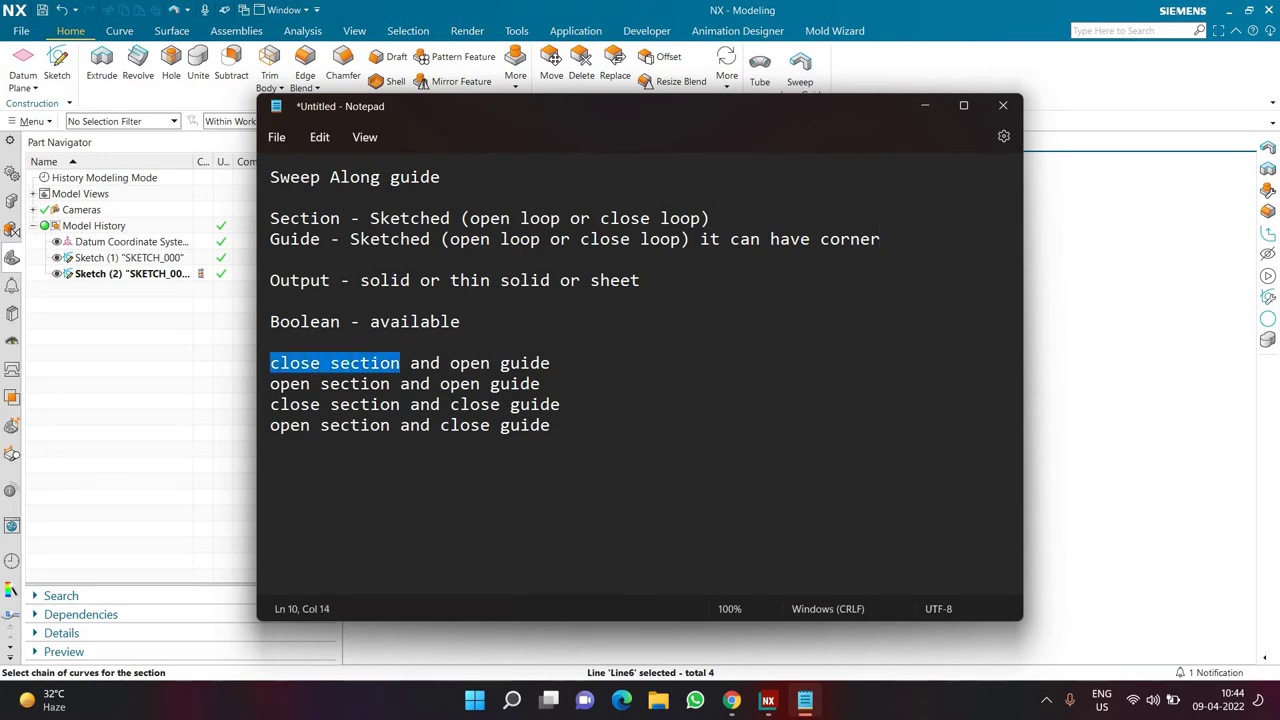
{"action": "left_click", "coordinate": [925, 106]}
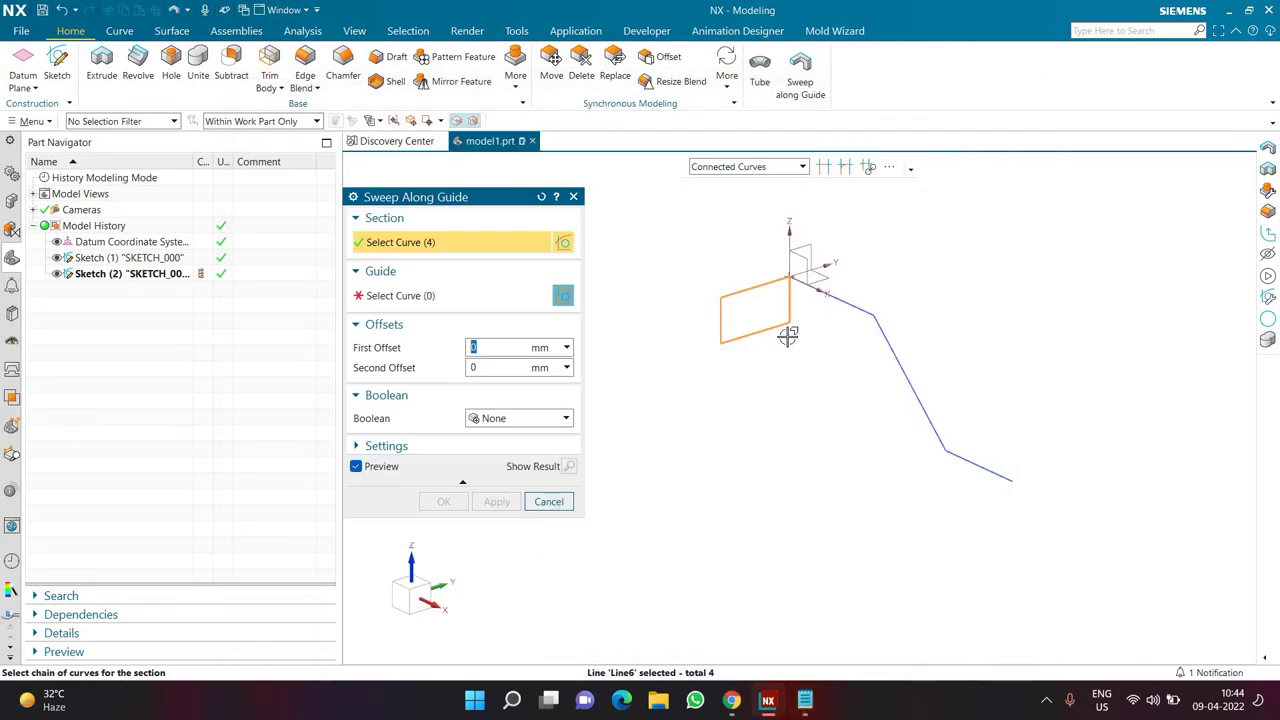
- Pick the open three-line sketch as the sweep guide using the Connected Curves rule
{"action": "left_click", "coordinate": [465, 296]}
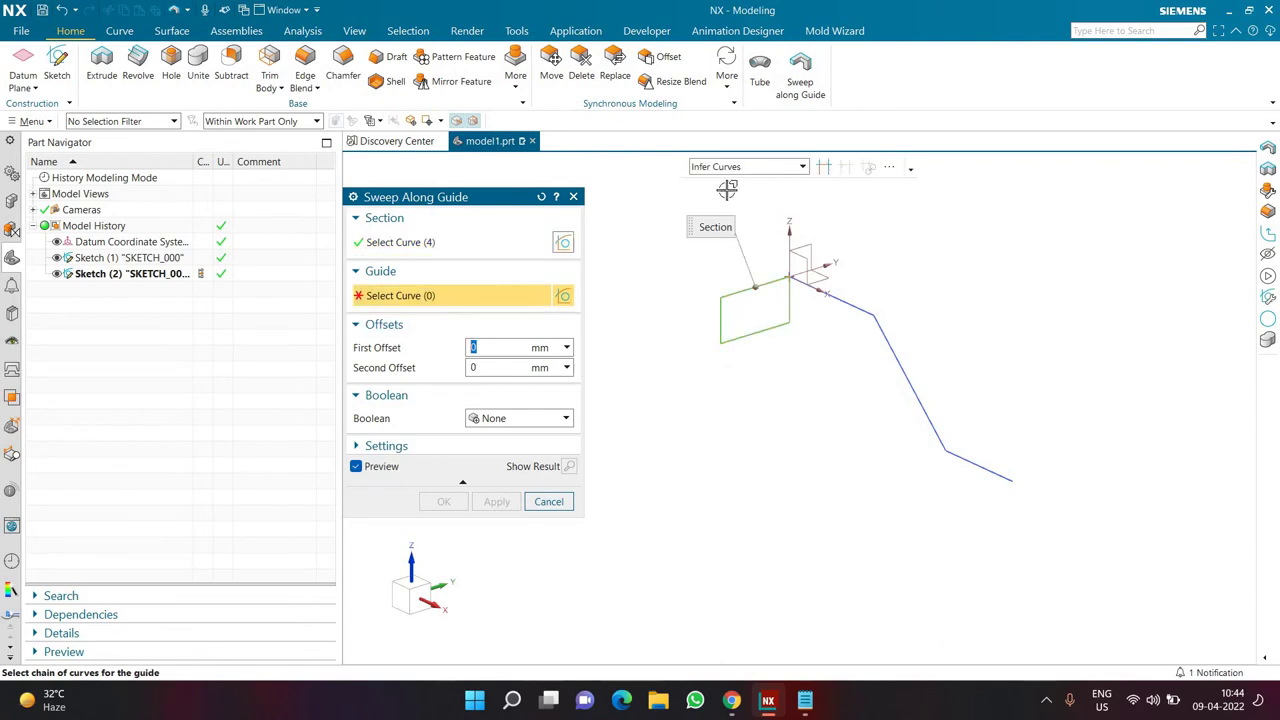
{"action": "left_click", "coordinate": [735, 167]}
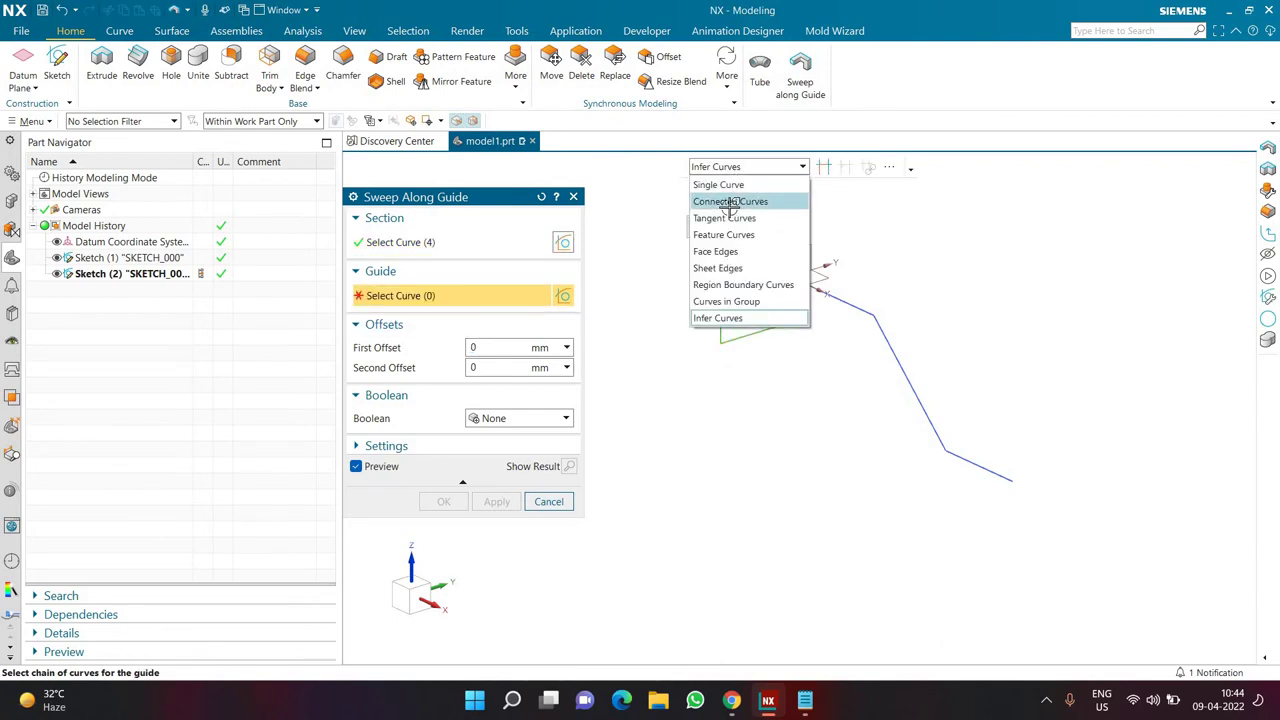
{"action": "left_click", "coordinate": [737, 200]}
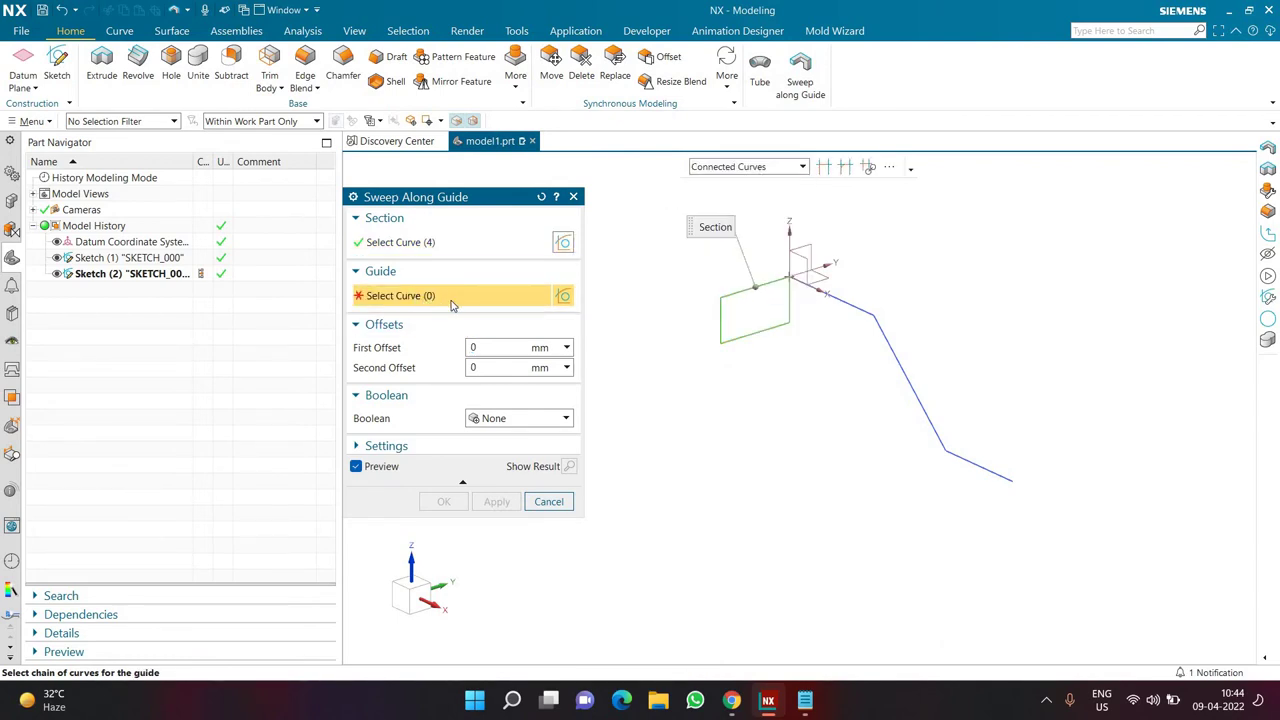
{"action": "left_click", "coordinate": [837, 320]}
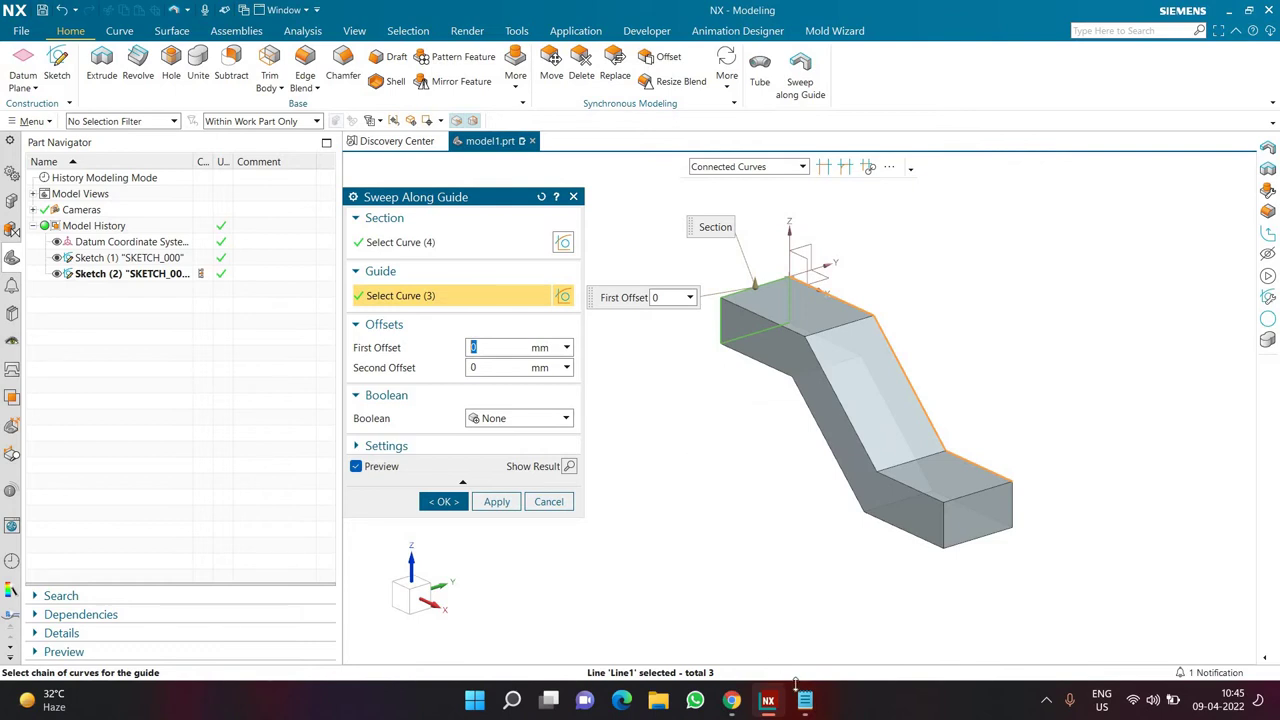
- Review the Section note in Notepad, highlighting "Sketched", keep the notes open, and cancel the sweep in NX
{"action": "left_click", "coordinate": [805, 700]}
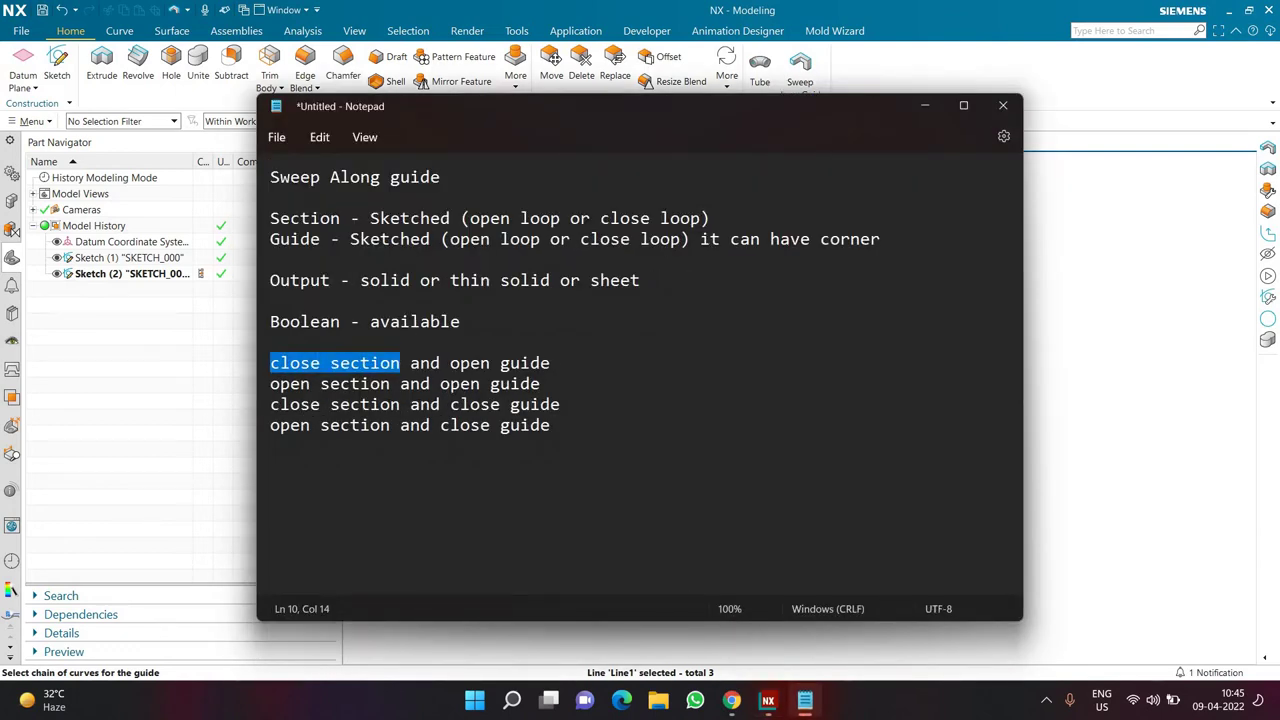
{"action": "left_click_drag", "start_coordinate": [380, 218], "coordinate": [450, 218]}
{"action": "left_click_drag", "start_coordinate": [370, 218], "coordinate": [450, 218]}
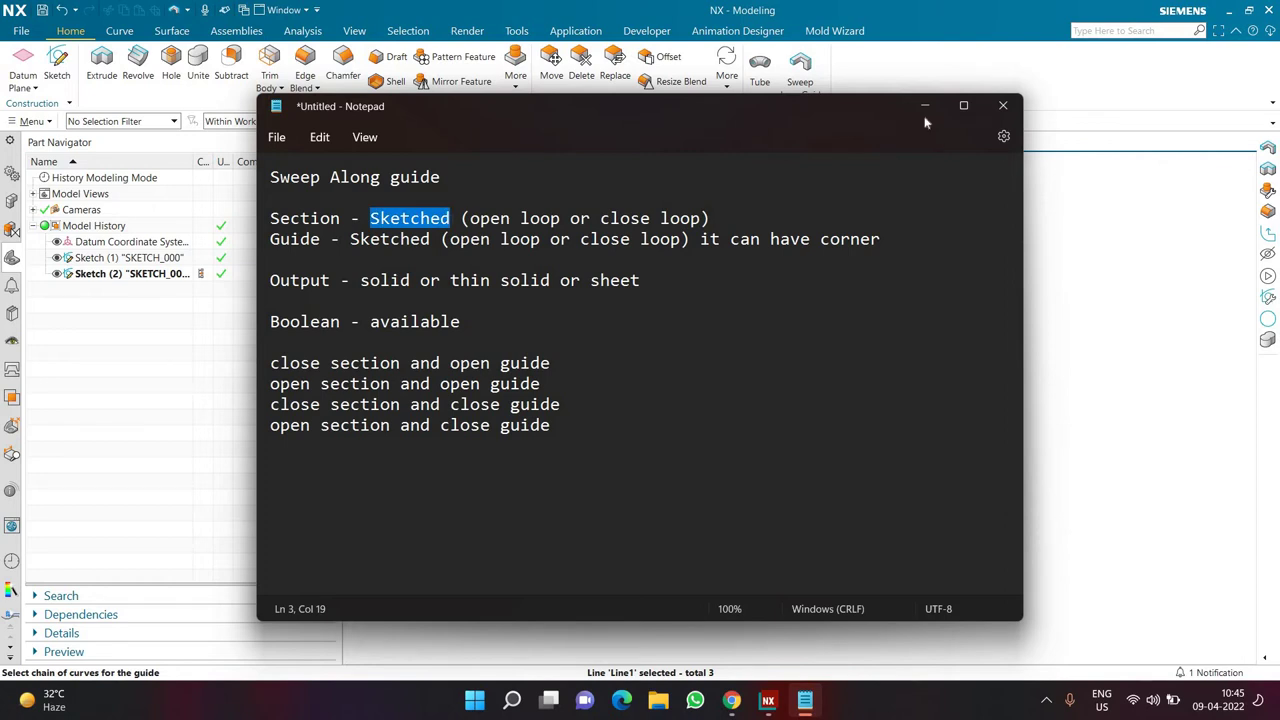
{"action": "left_click", "coordinate": [925, 106]}
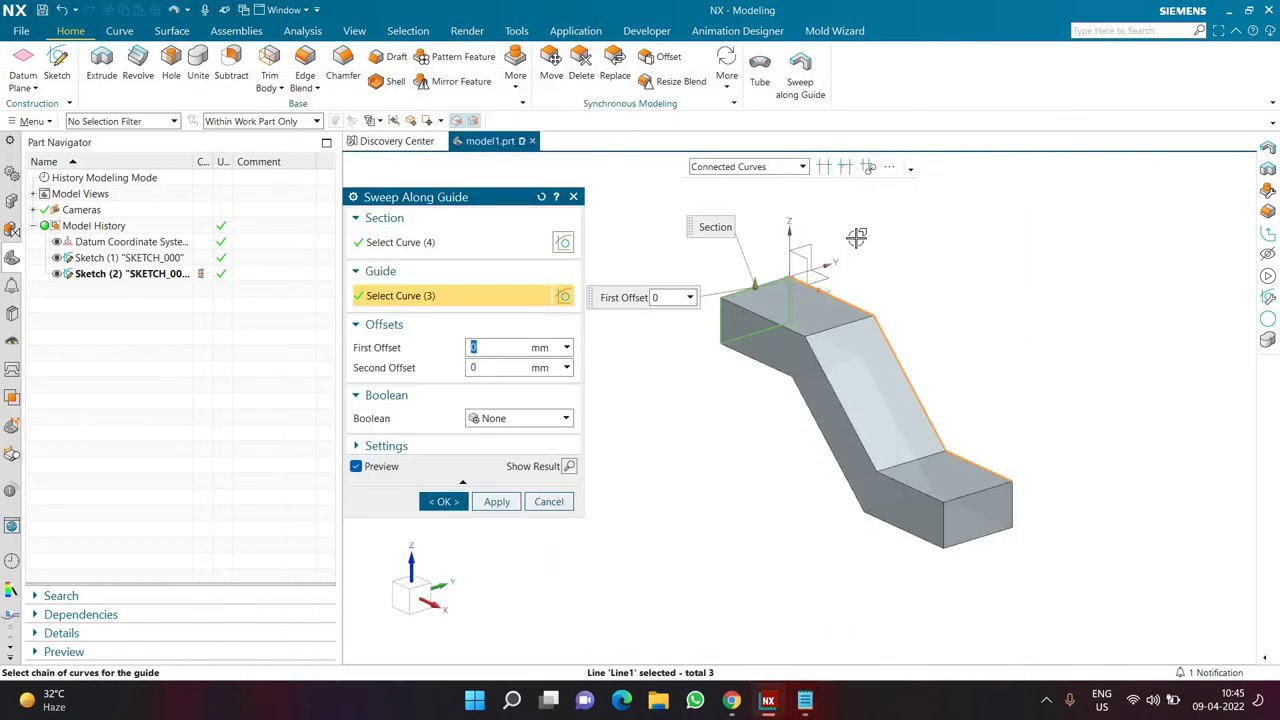
{"action": "left_click", "coordinate": [805, 700]}
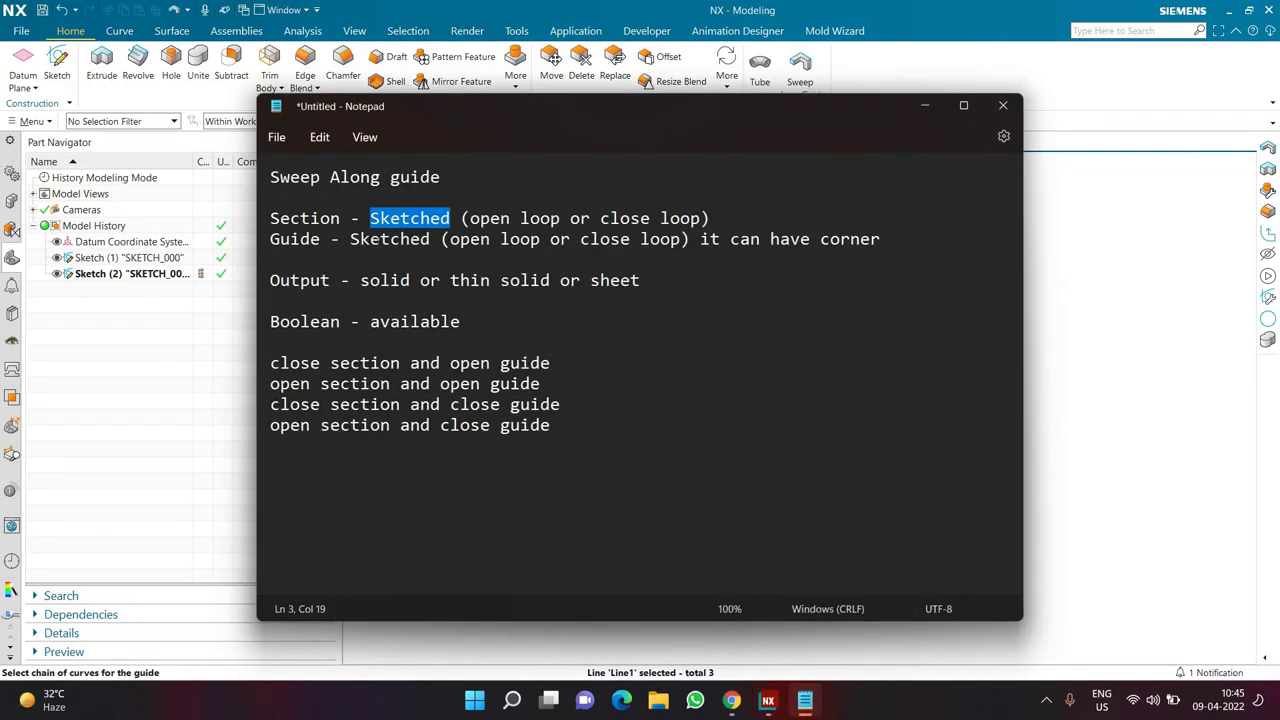
{"action": "left_click", "coordinate": [1003, 106]}
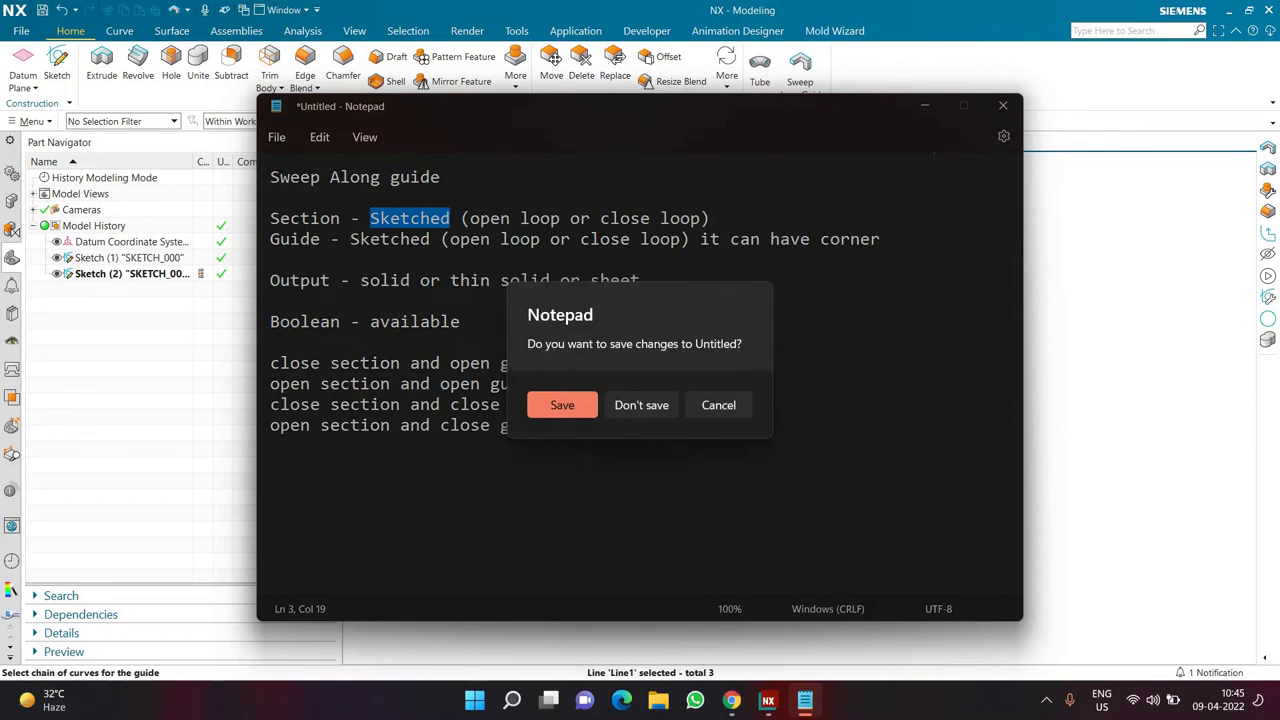
{"action": "key", "text": "Escape"}
{"action": "left_click", "coordinate": [925, 106]}
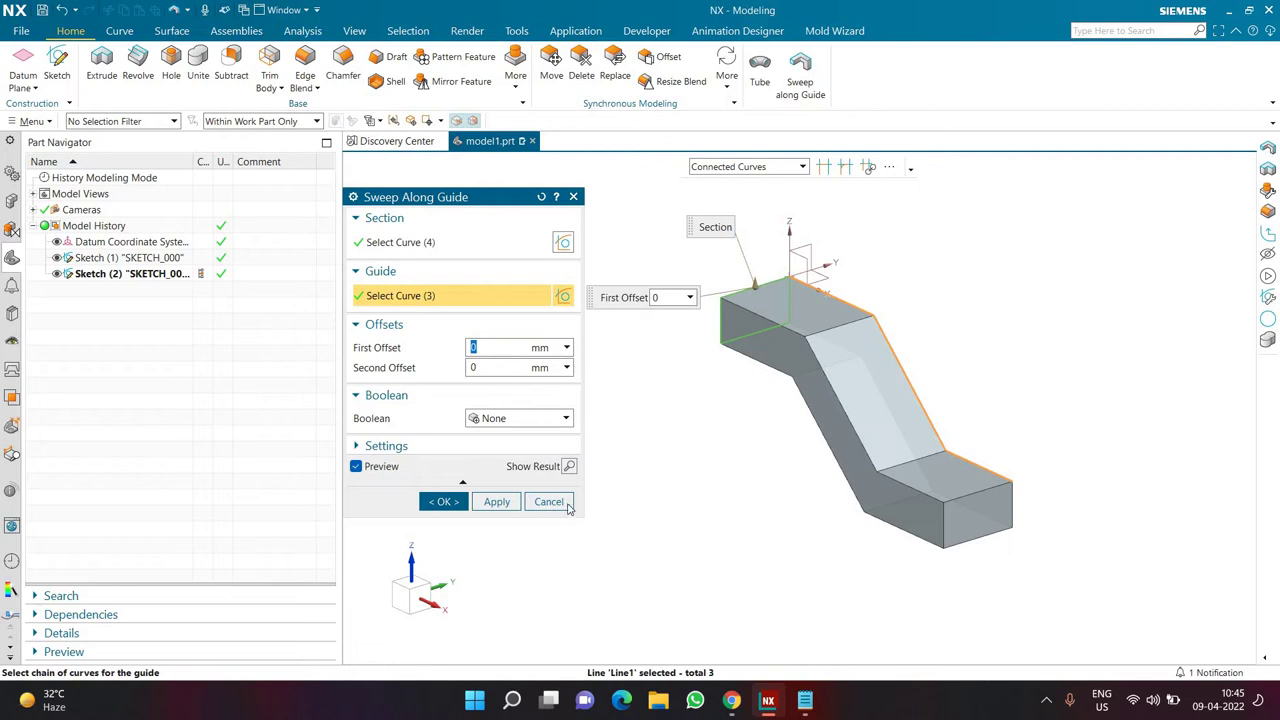
{"action": "left_click", "coordinate": [566, 505]}
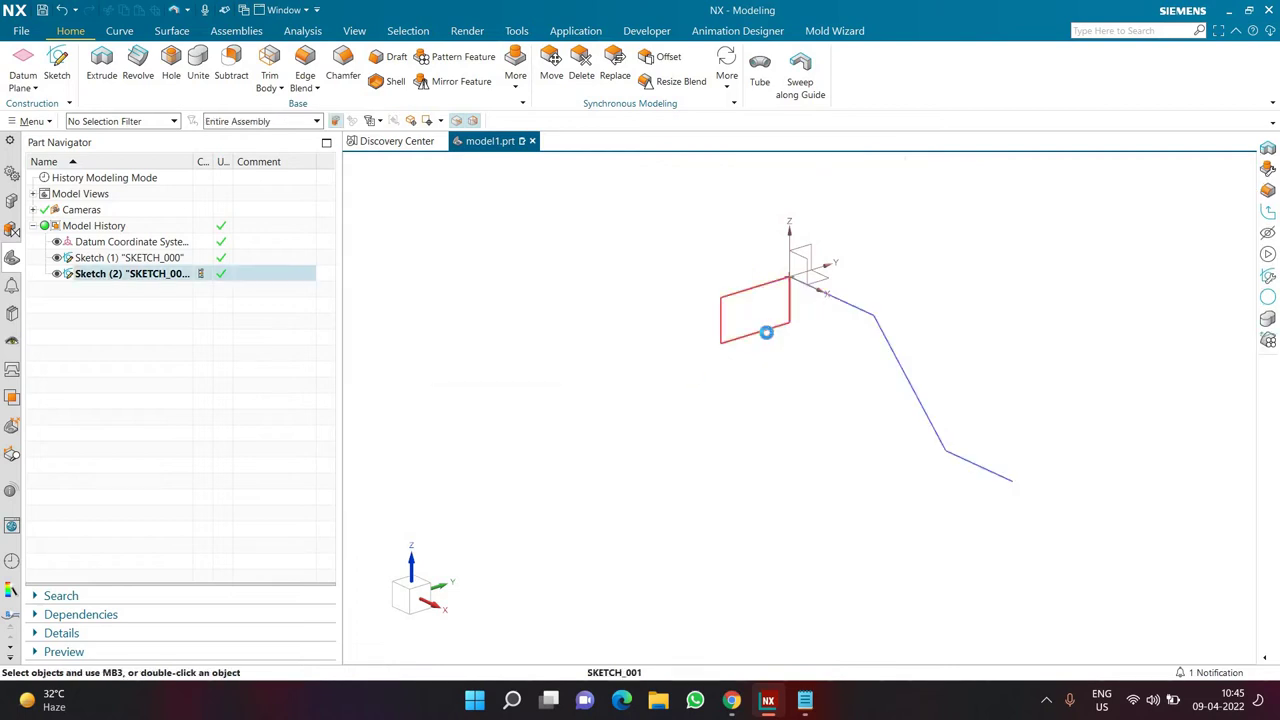
- Edit the rectangular section sketch, fillet its corner at the origin with a radius of about 48, and finish the sketch
{"action": "double_click", "coordinate": [765, 332]}
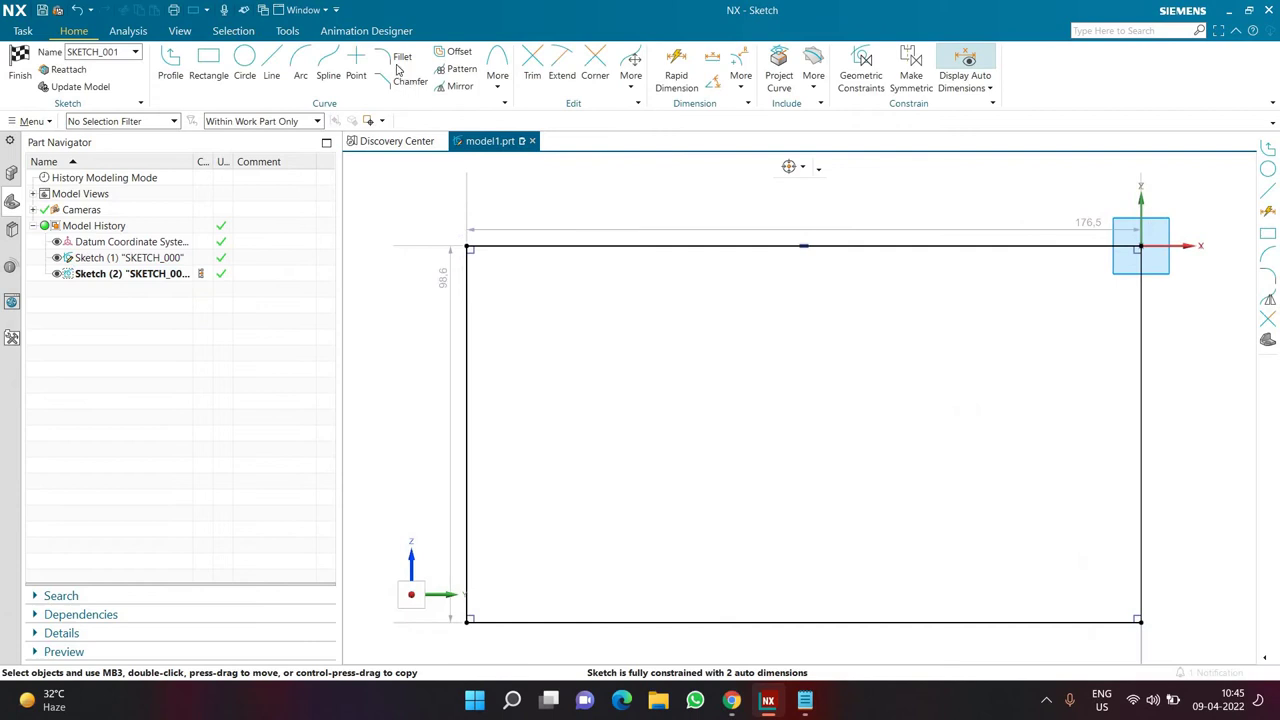
{"action": "left_click", "coordinate": [397, 64]}
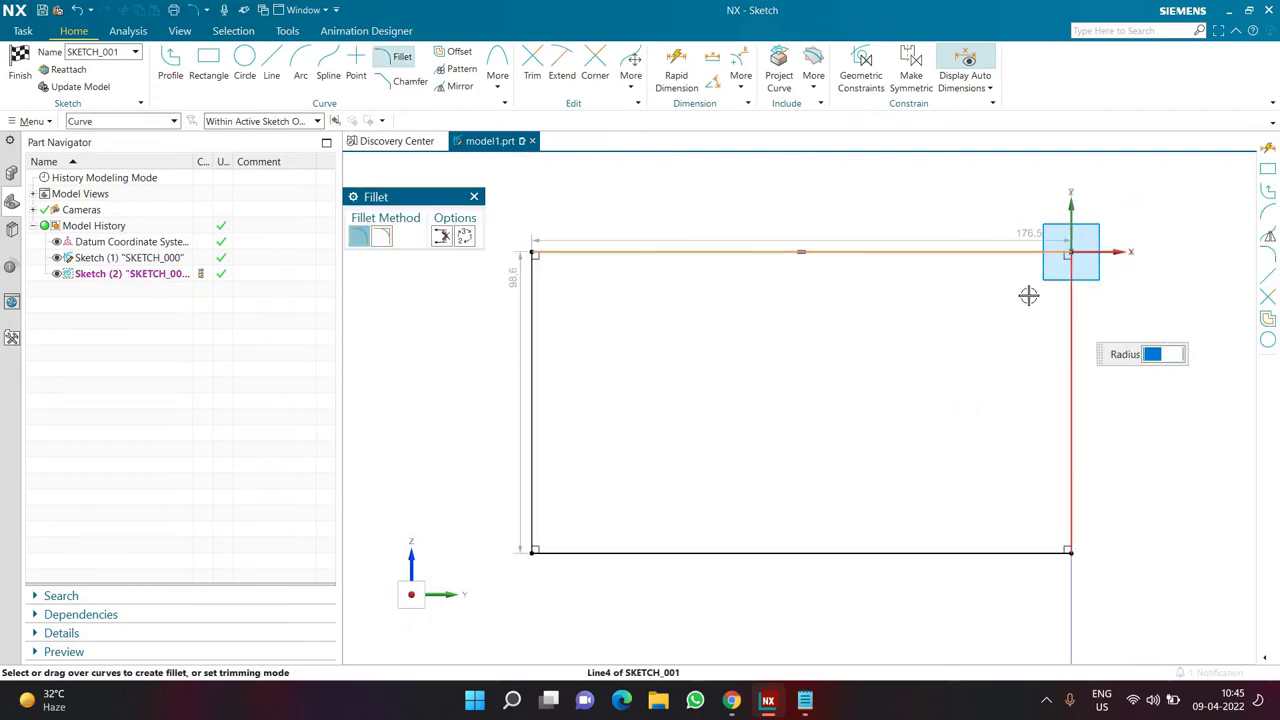
{"action": "left_click", "coordinate": [885, 333]}
{"action": "key", "text": "Escape"}
{"action": "scroll", "coordinate": [863, 337], "scroll_direction": "down", "scroll_amount": 3}
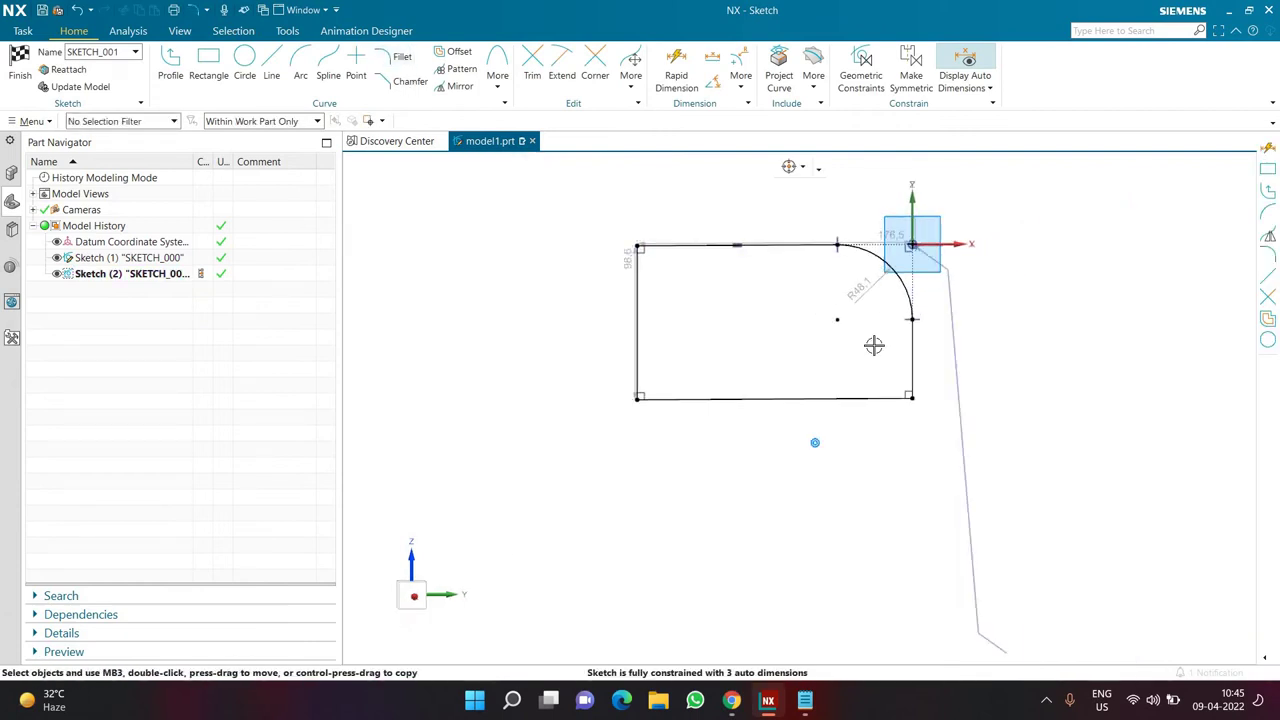
{"action": "left_click", "coordinate": [19, 70]}
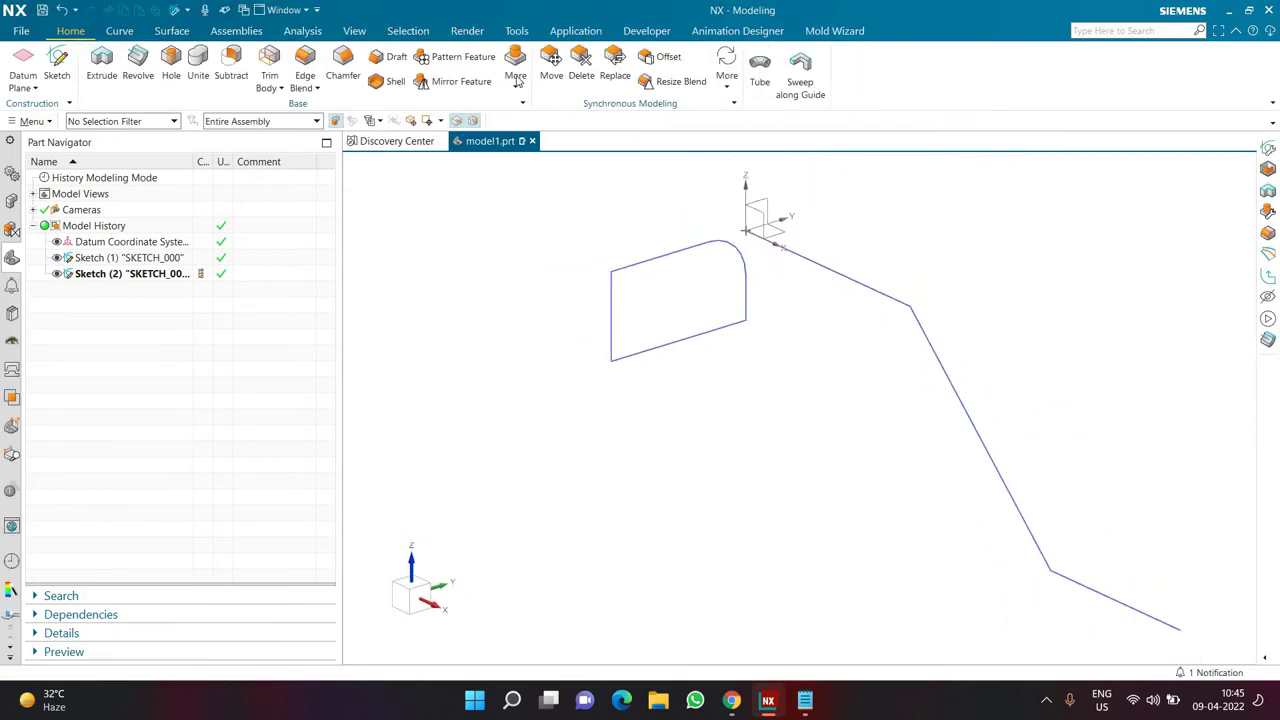
- Start Sweep Along Guide with the filleted closed sketch as the section and the open three-line sketch as the guide
{"action": "left_click", "coordinate": [800, 72]}
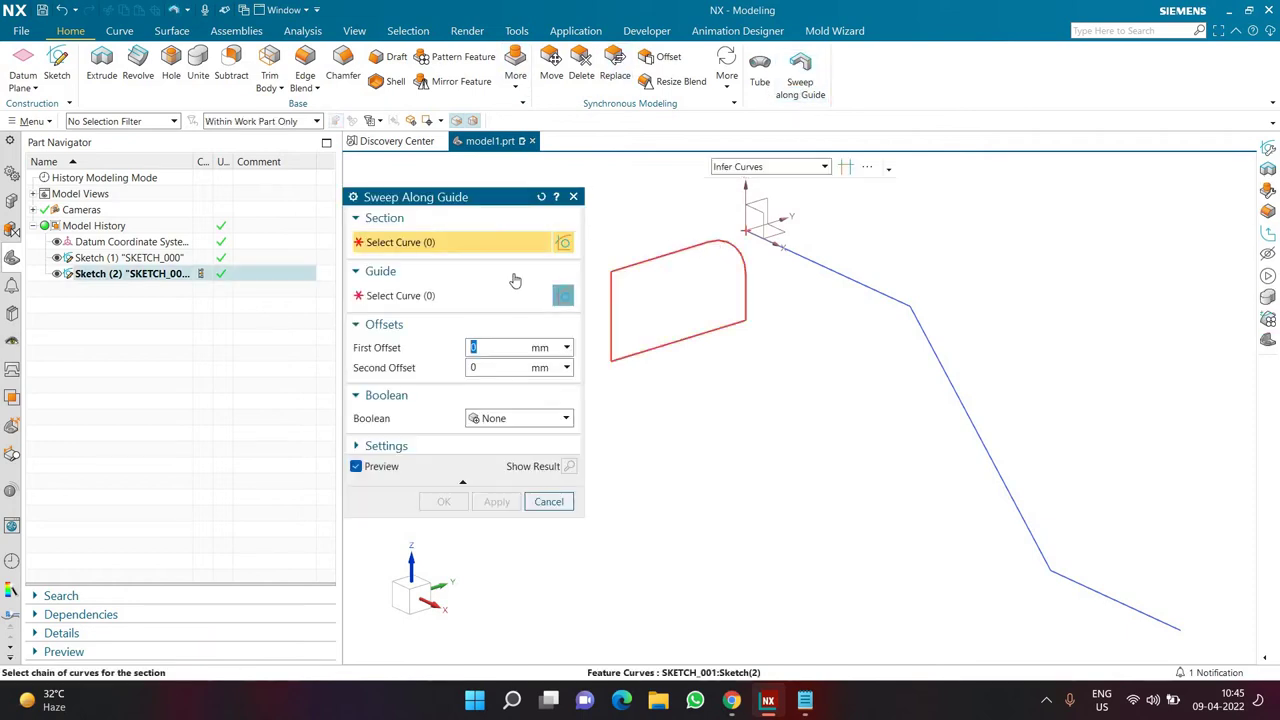
{"action": "left_click", "coordinate": [695, 243]}
{"action": "middle_click", "coordinate": [682, 192]}
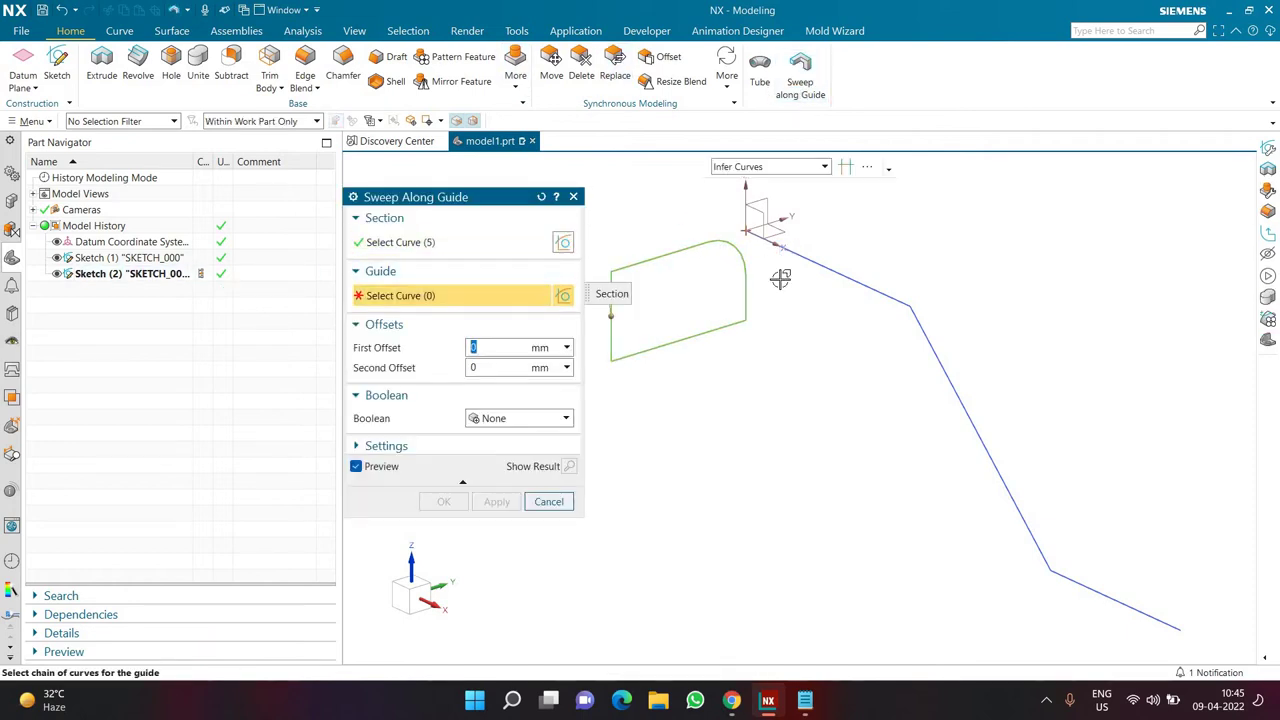
{"action": "left_click", "coordinate": [781, 262]}
{"action": "scroll", "coordinate": [850, 412], "scroll_direction": "up", "scroll_amount": 3}
{"action": "scroll", "coordinate": [857, 418], "scroll_direction": "down", "scroll_amount": 4}
{"action": "scroll", "coordinate": [699, 421], "scroll_direction": "up", "scroll_amount": 2}
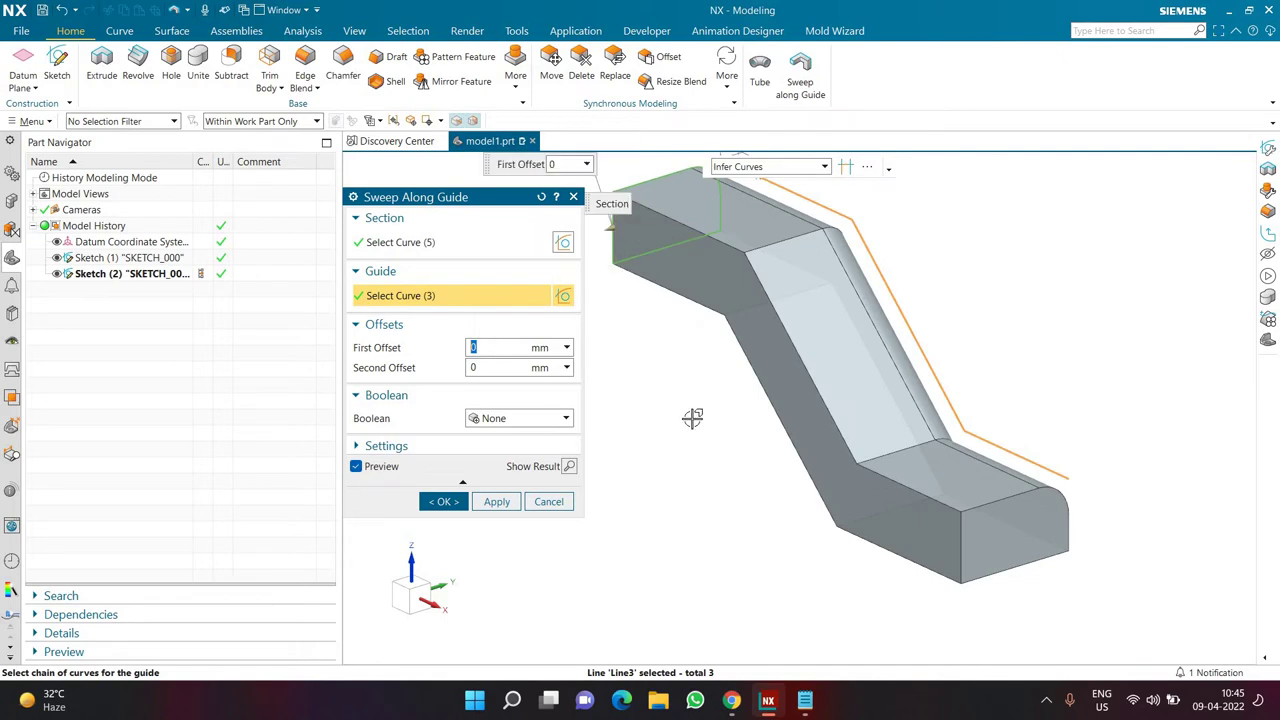
{"action": "middle_click_drag", "start_coordinate": [634, 409], "coordinate": [694, 420]}
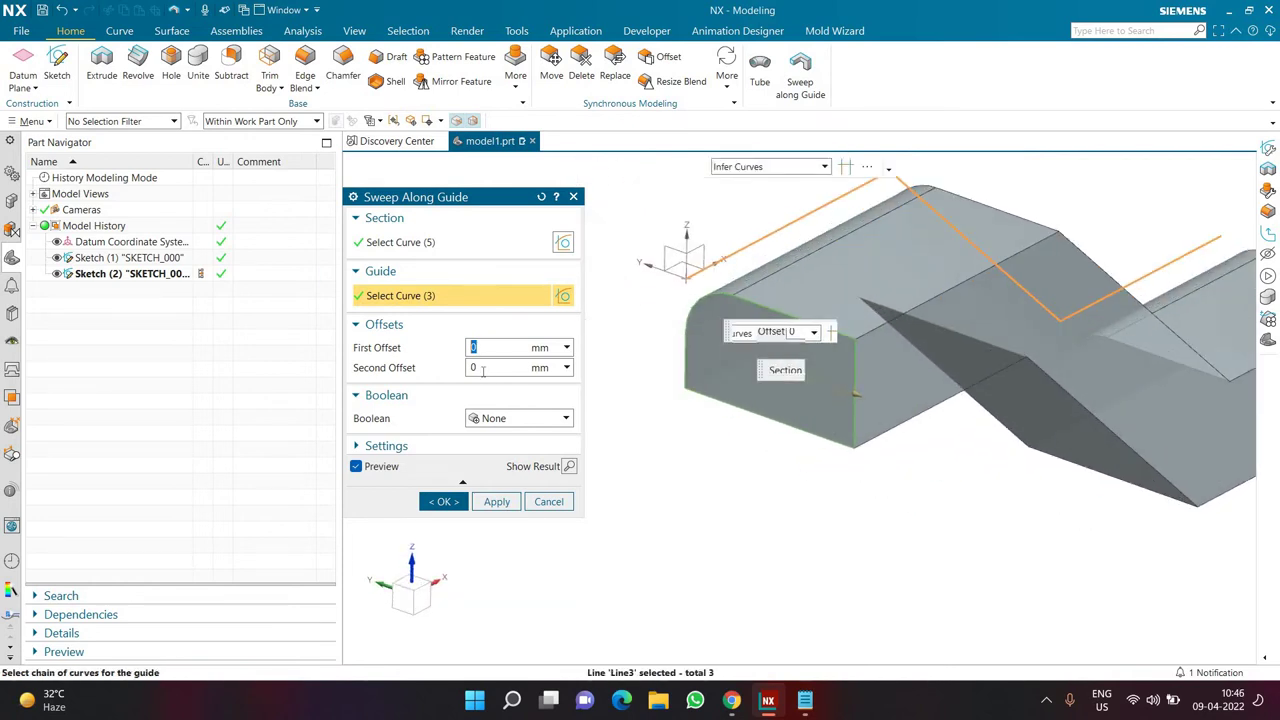
- Preview a thin-walled sweep with a Second Offset of 5 mm, inspect its wall, and reset that offset to 0 mm
{"action": "left_click", "coordinate": [484, 367]}
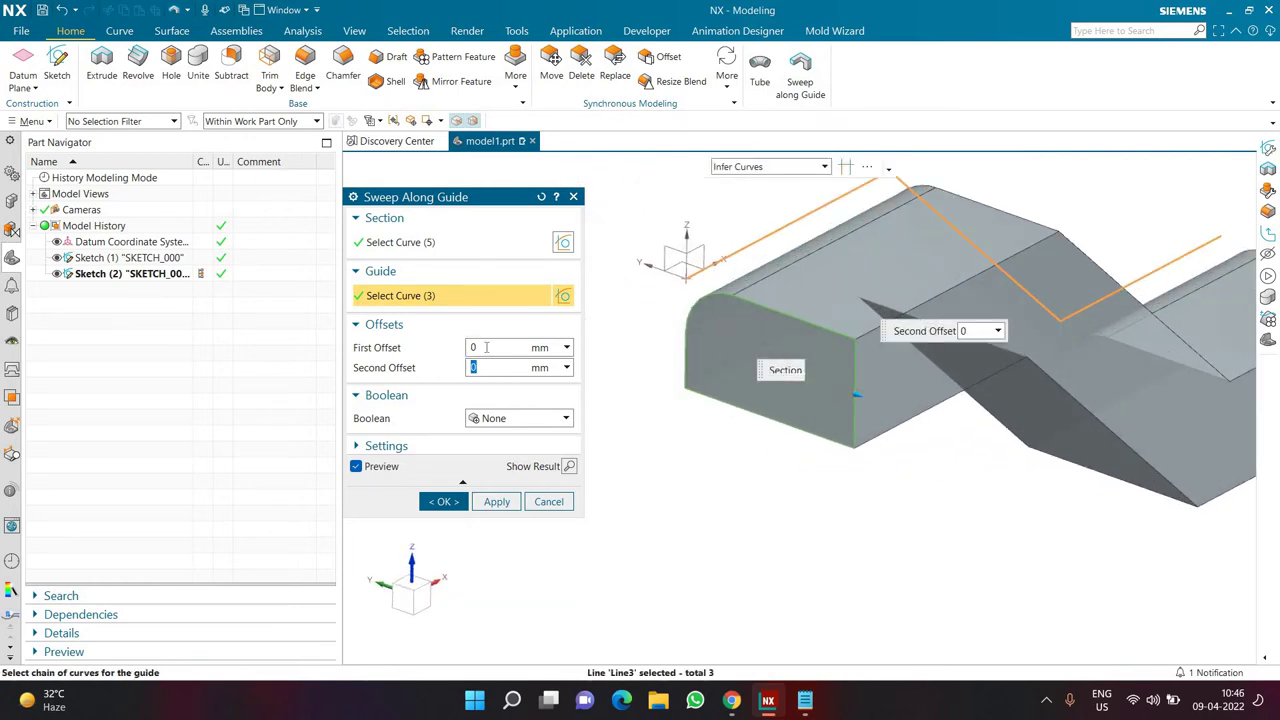
{"action": "left_click", "coordinate": [486, 347]}
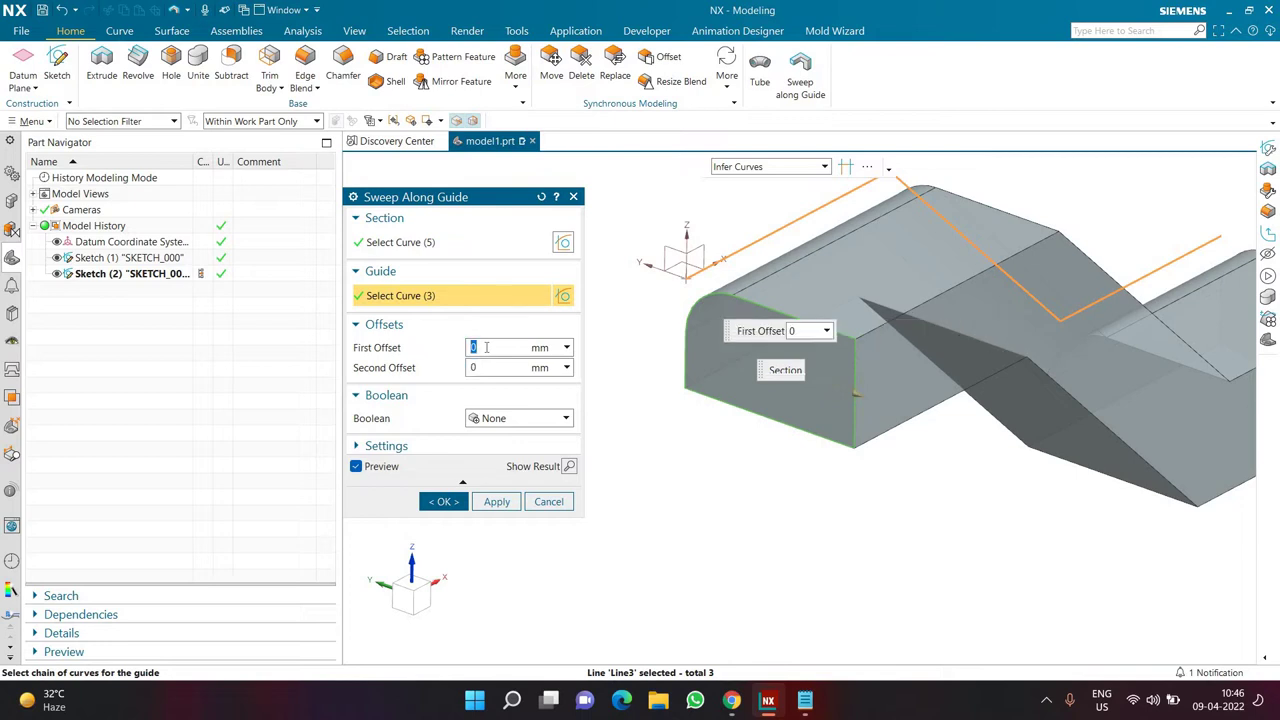
{"action": "left_click", "coordinate": [484, 367]}
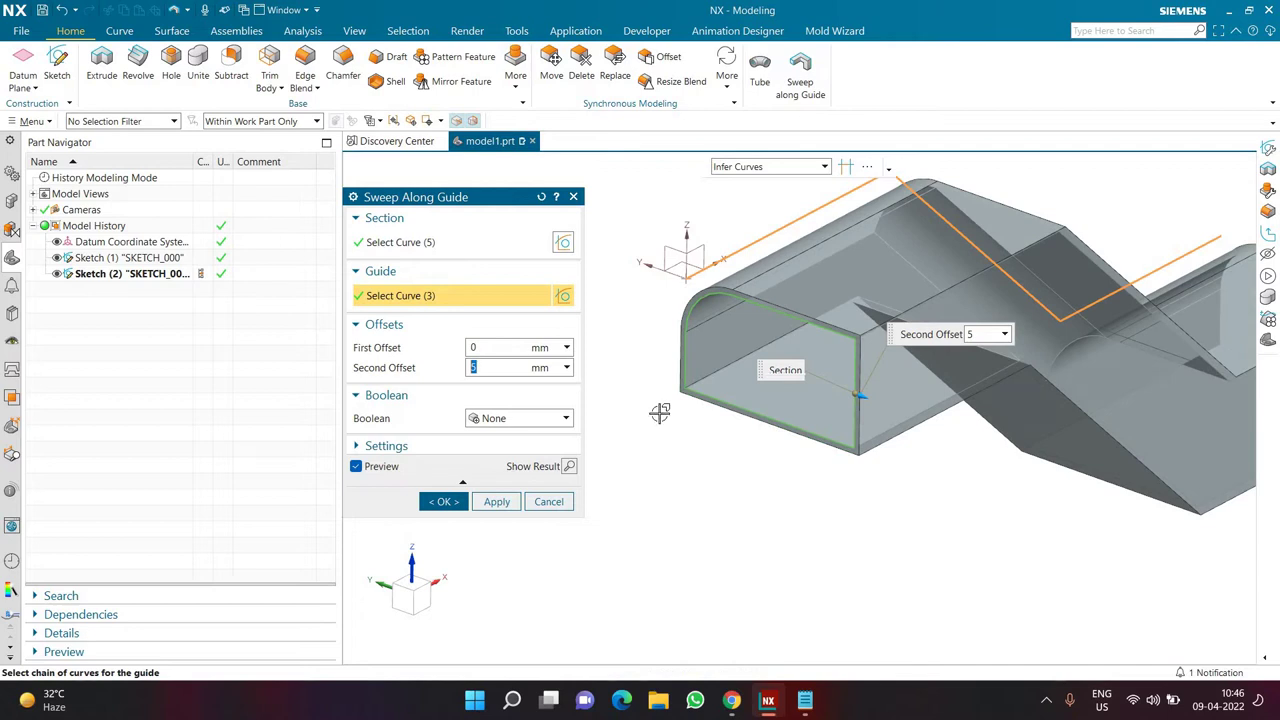
{"action": "scroll", "coordinate": [766, 420], "scroll_direction": "up", "scroll_amount": 5}
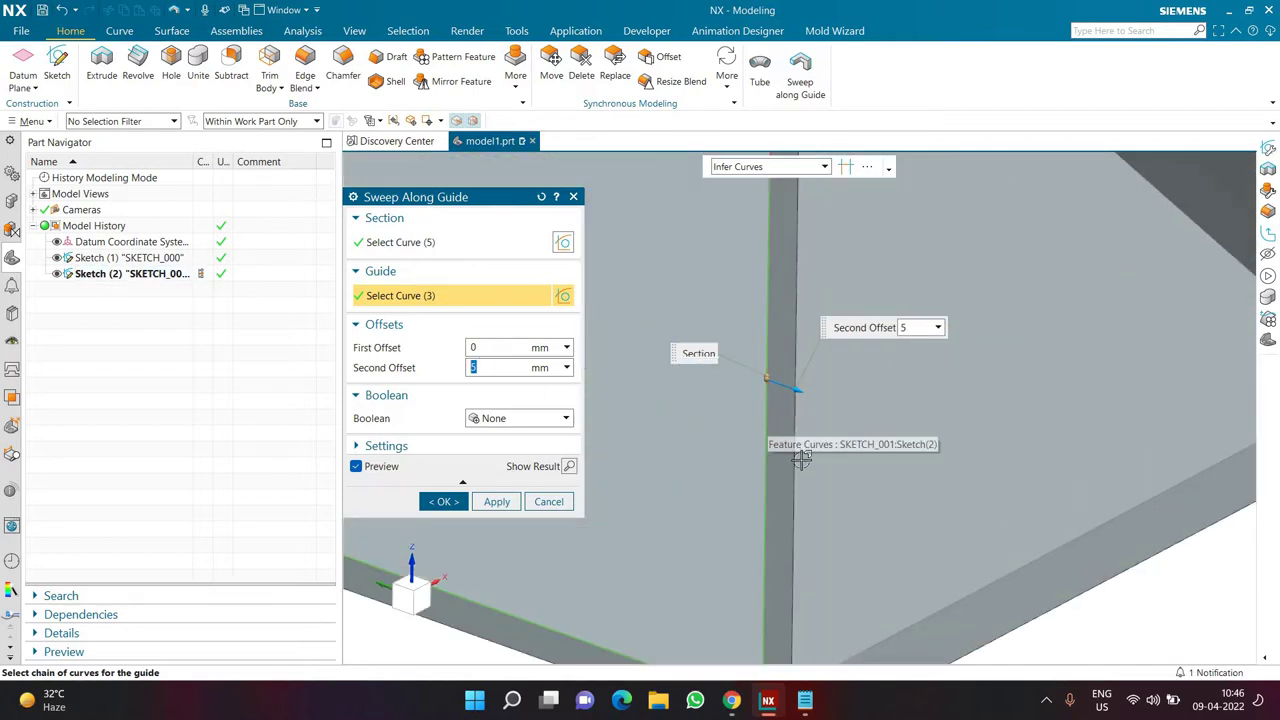
{"action": "scroll", "coordinate": [782, 464], "scroll_direction": "down", "scroll_amount": 5}
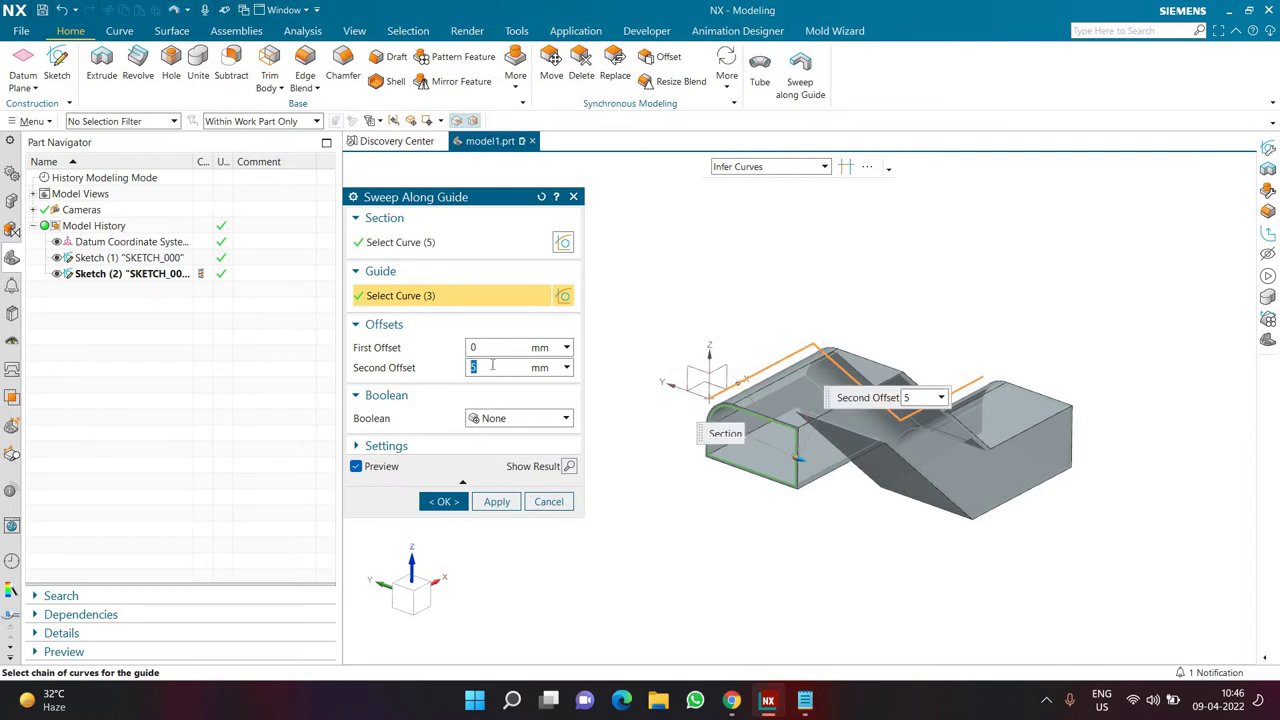
{"action": "type", "text": "0"}
{"action": "key", "text": "Return"}
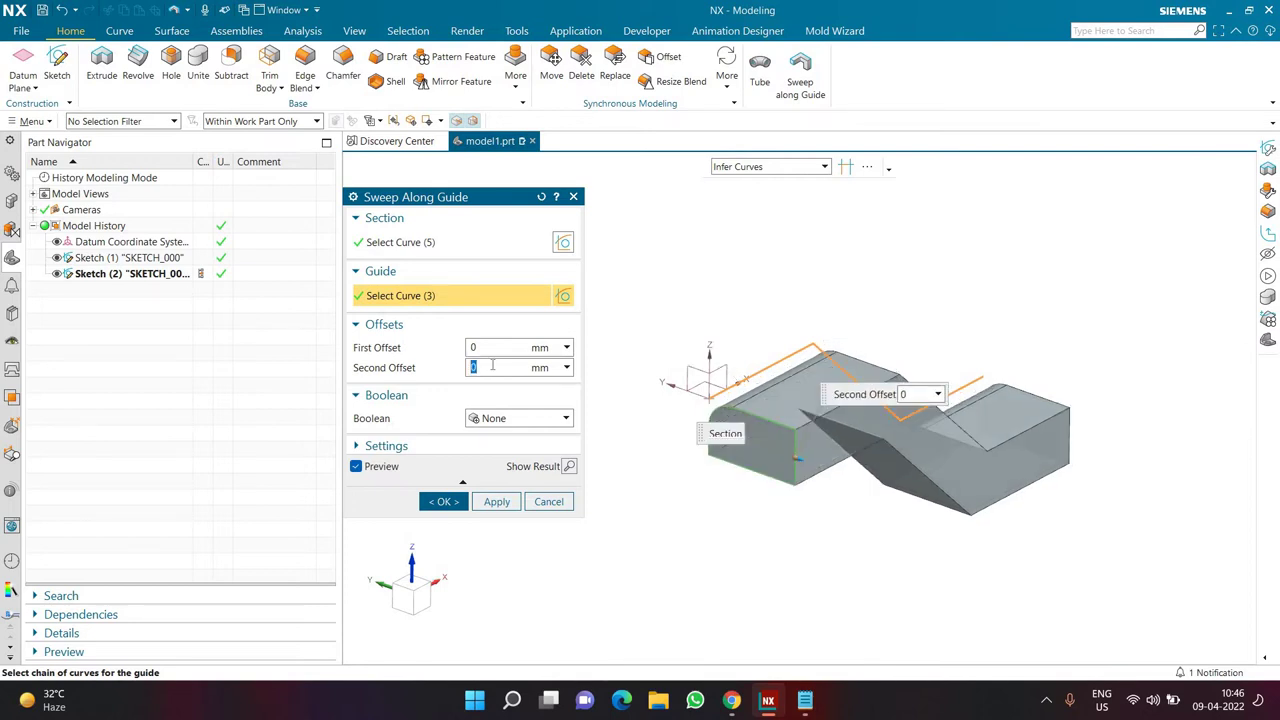
- Review the Output note in Notepad, highlighting "solid" and "thin solid", and return to NX
{"action": "left_click", "coordinate": [768, 700]}
{"action": "left_click", "coordinate": [805, 700]}
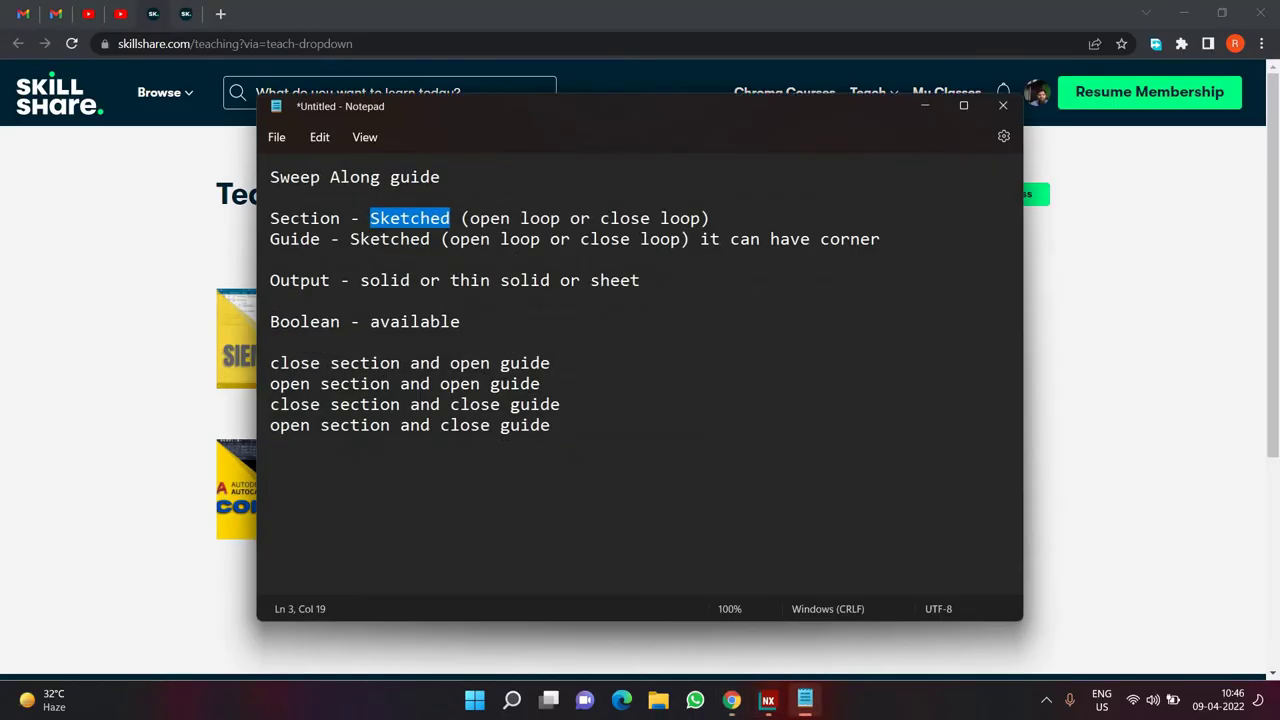
{"action": "double_click", "coordinate": [389, 283]}
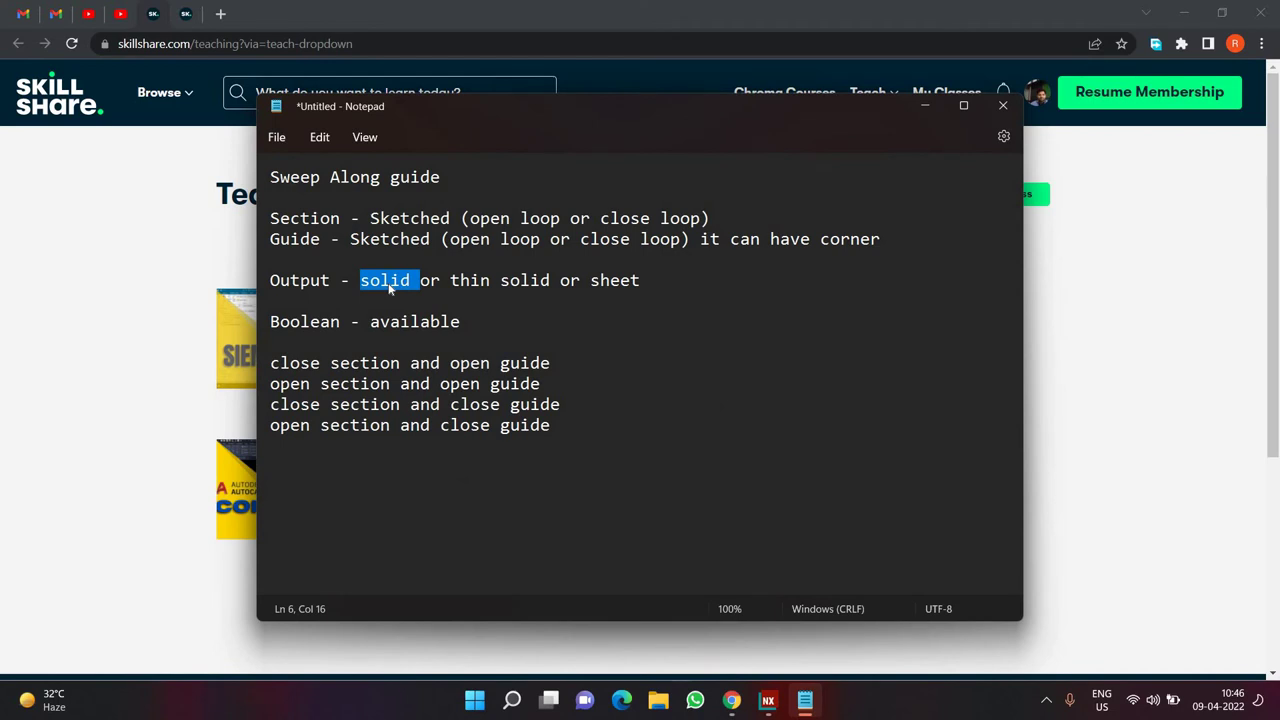
{"action": "left_click", "coordinate": [768, 700]}
{"action": "left_click", "coordinate": [805, 700]}
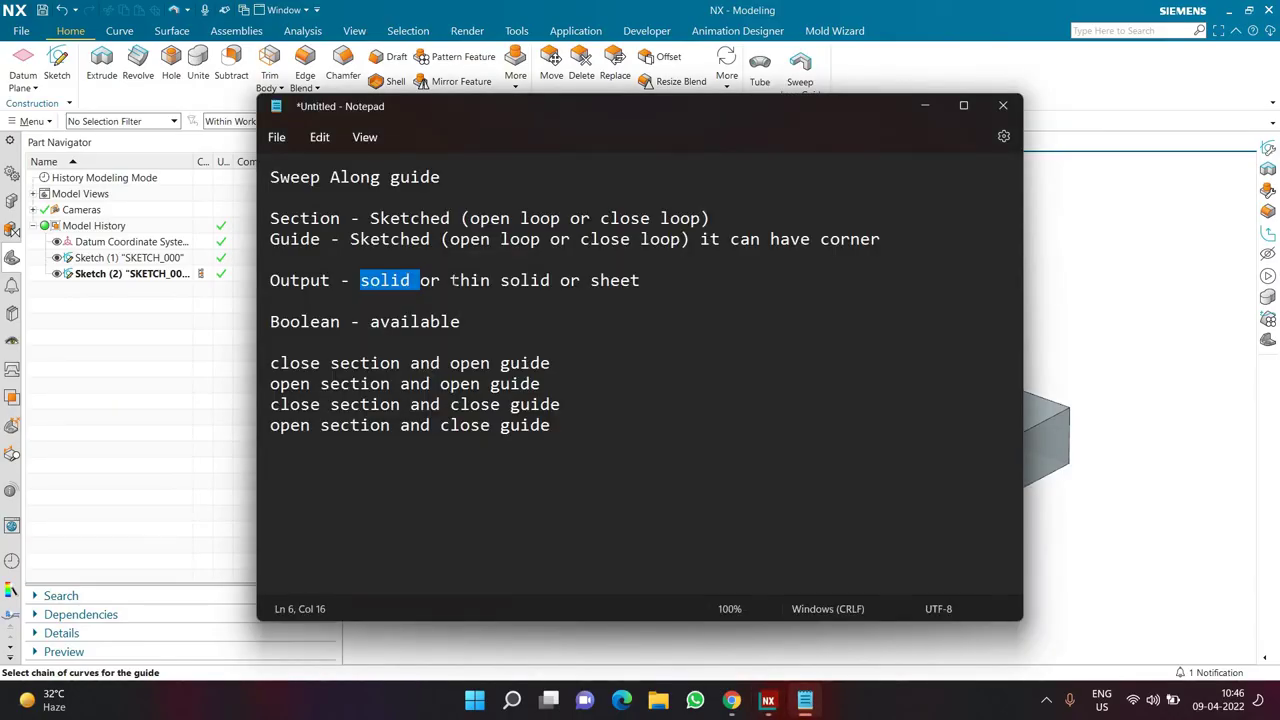
{"action": "left_click_drag", "start_coordinate": [450, 280], "coordinate": [550, 280]}
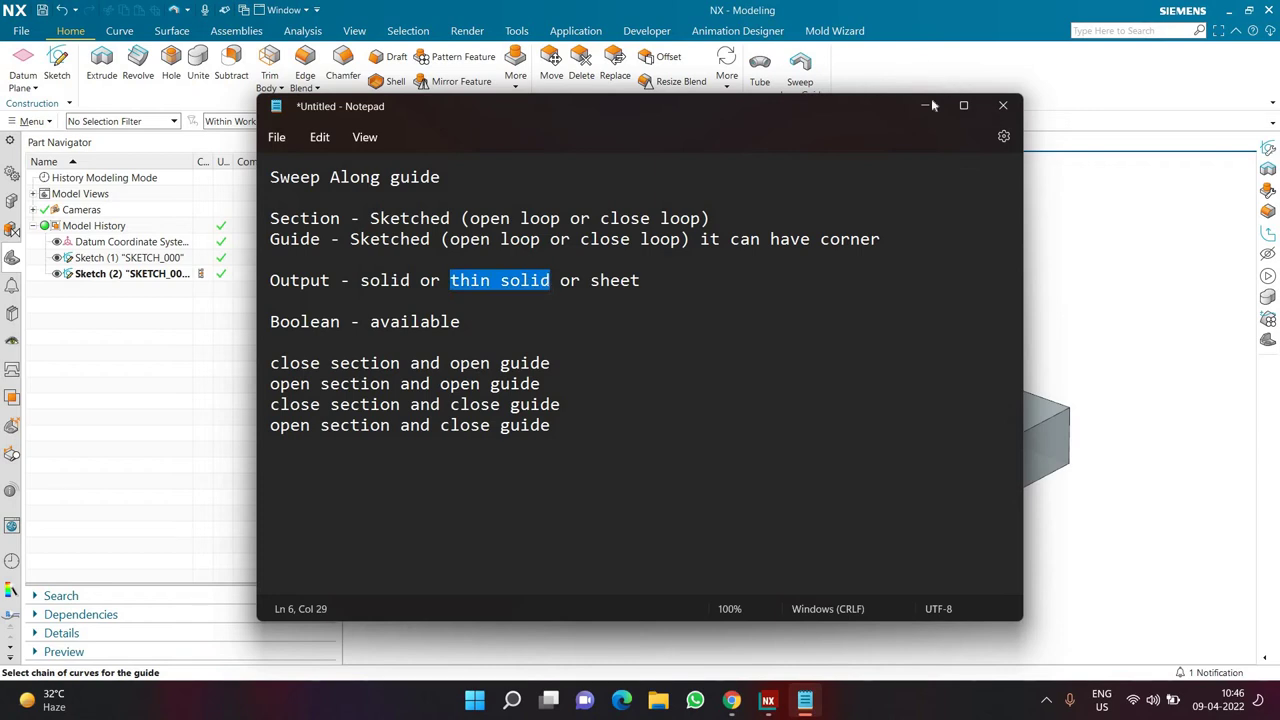
{"action": "key", "text": "alt+Tab"}
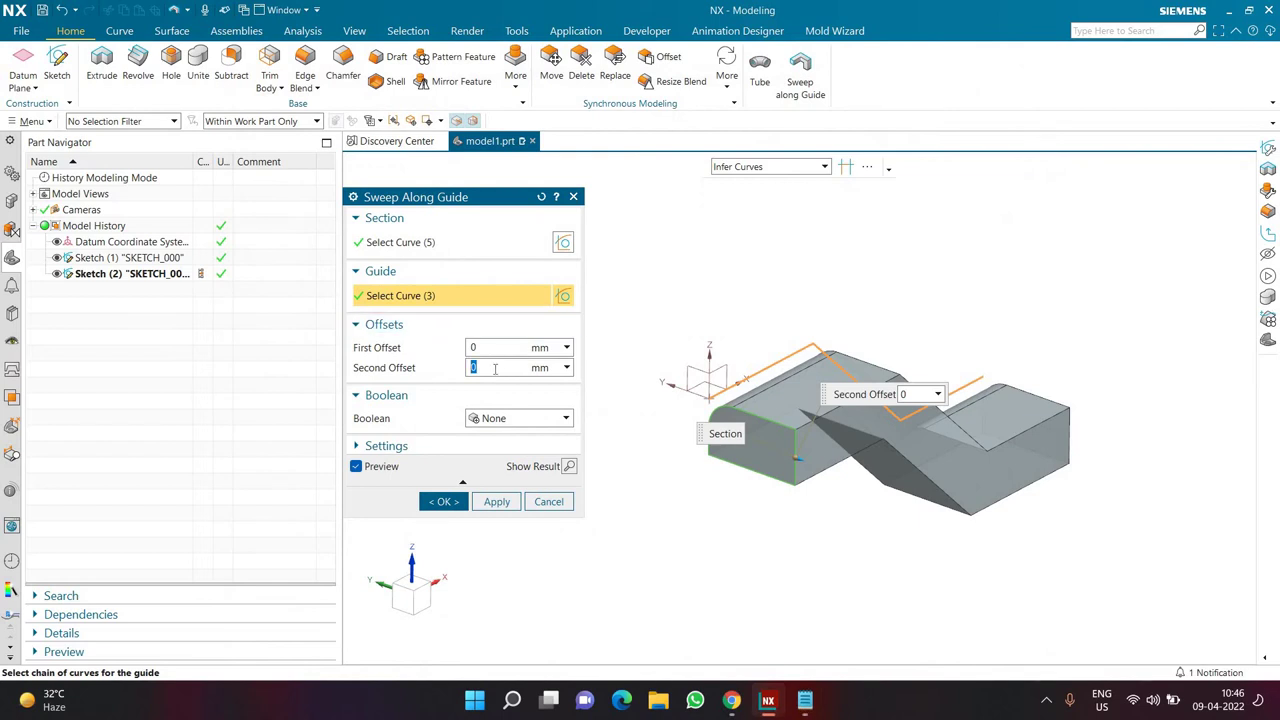
- Set the sweep's Second Offset to 10 mm and First Offset to 5 mm, and examine the wall relative to the section curve
{"action": "scroll", "coordinate": [750, 445], "scroll_direction": "up", "scroll_amount": 4}
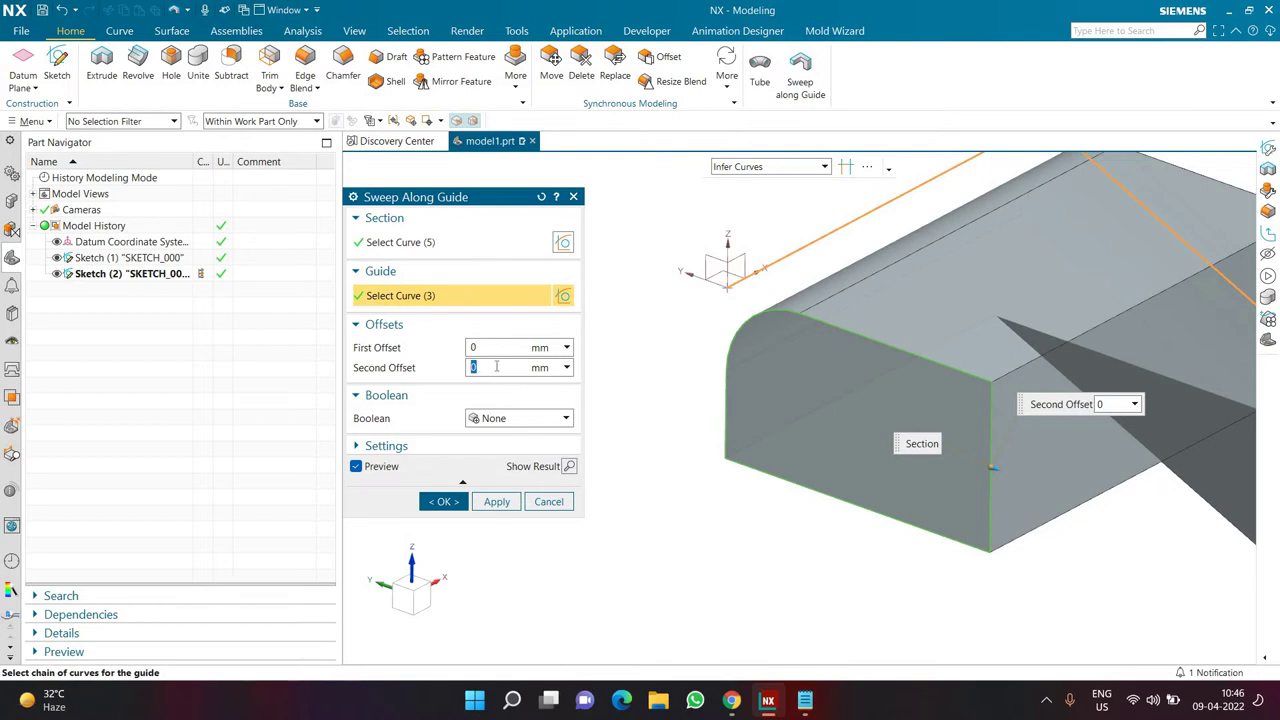
{"action": "key", "text": "Return"}
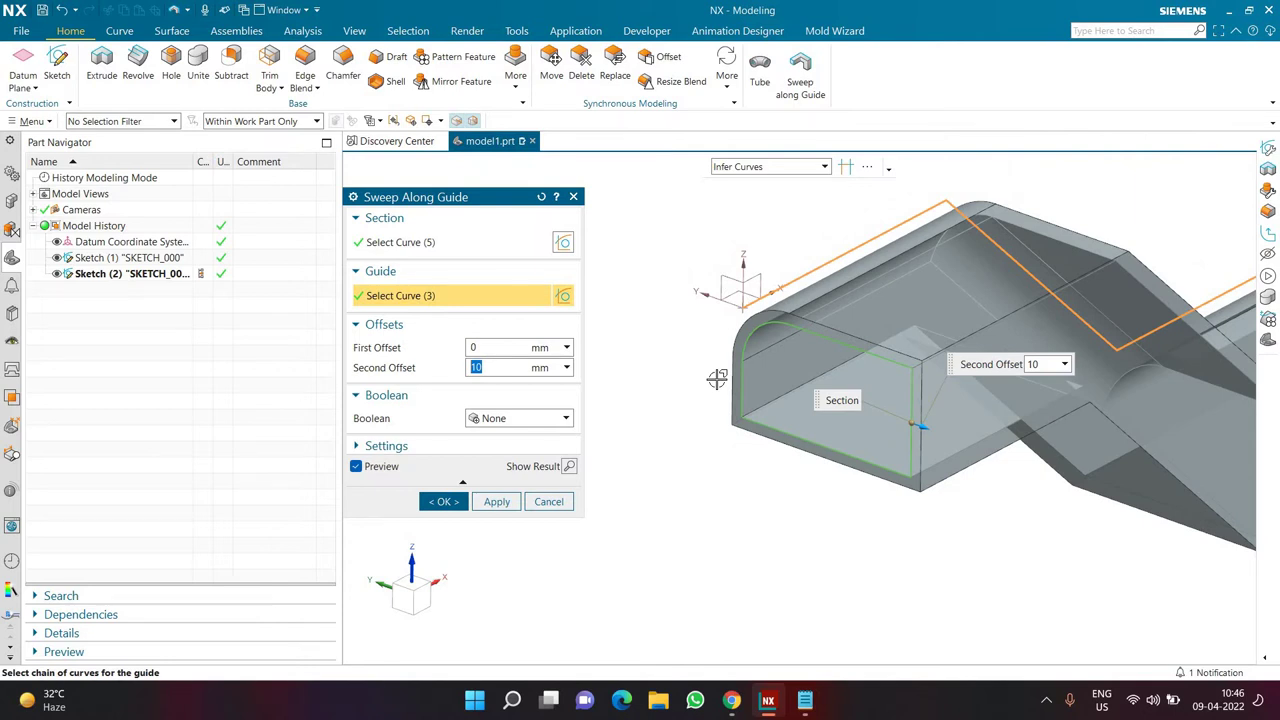
{"action": "left_click", "coordinate": [524, 347]}
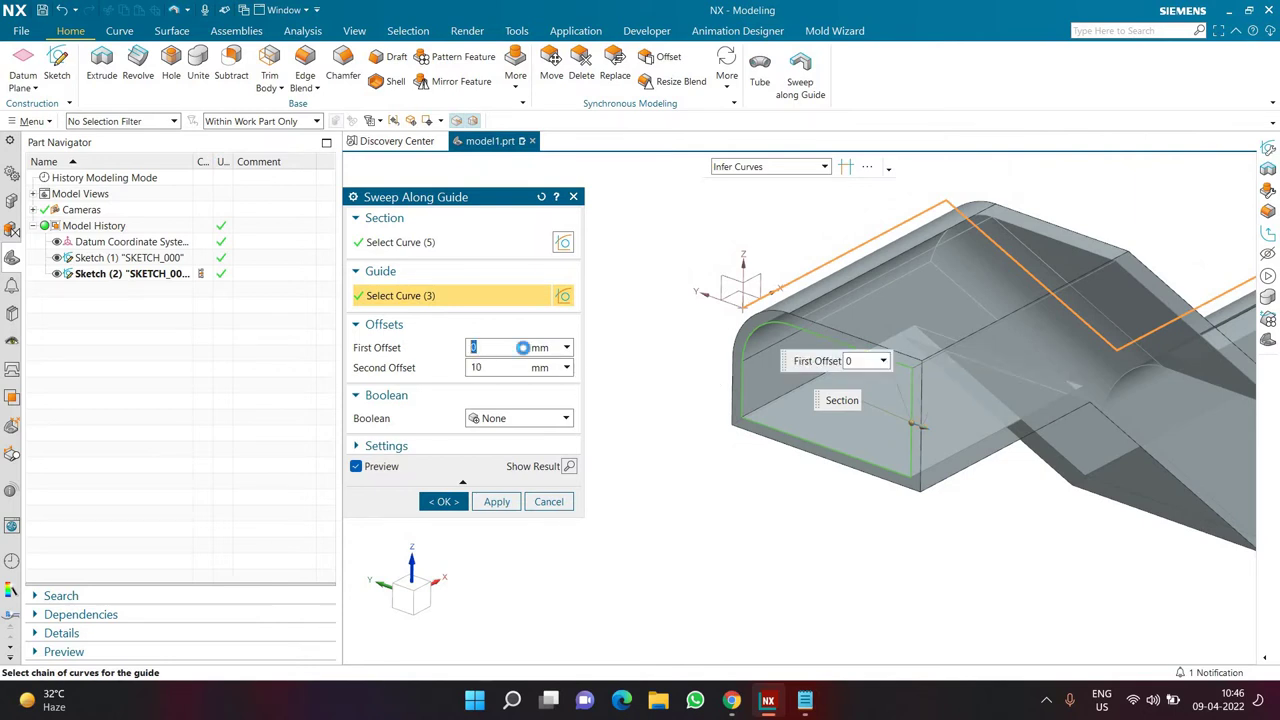
{"action": "type", "text": "5"}
{"action": "left_click", "coordinate": [485, 368]}
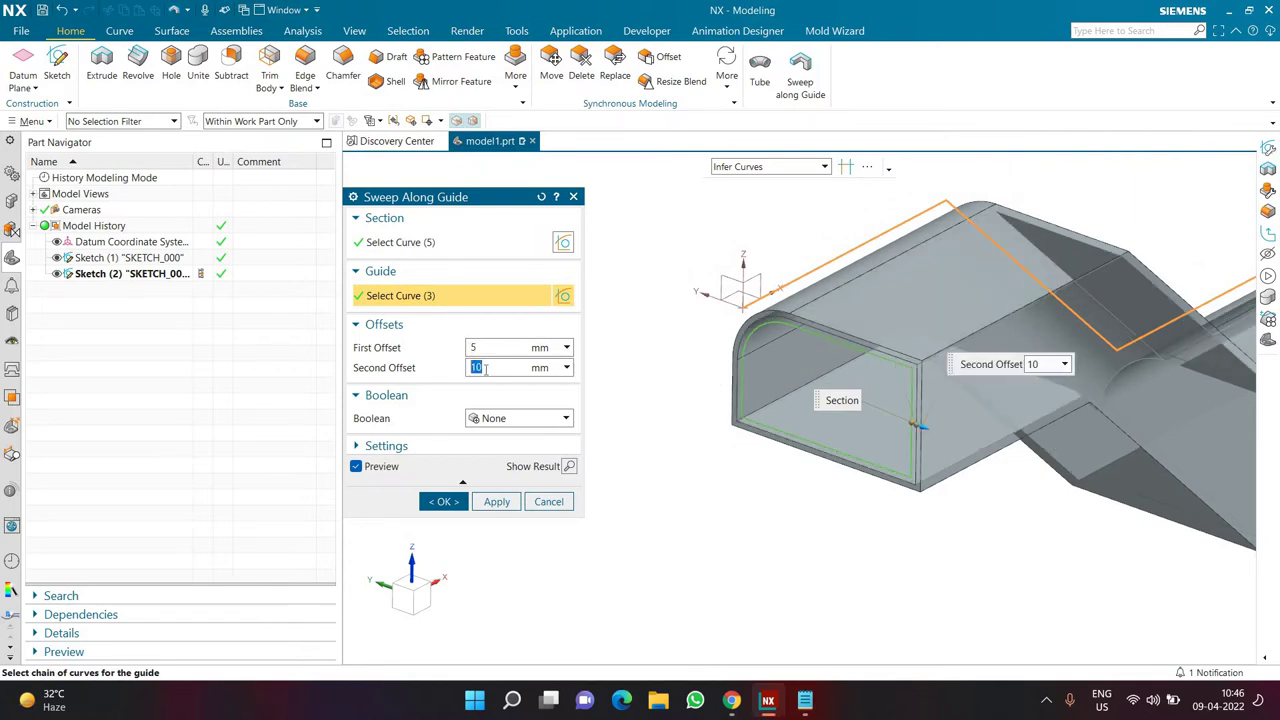
{"action": "scroll", "coordinate": [880, 432], "scroll_direction": "up", "scroll_amount": 5}
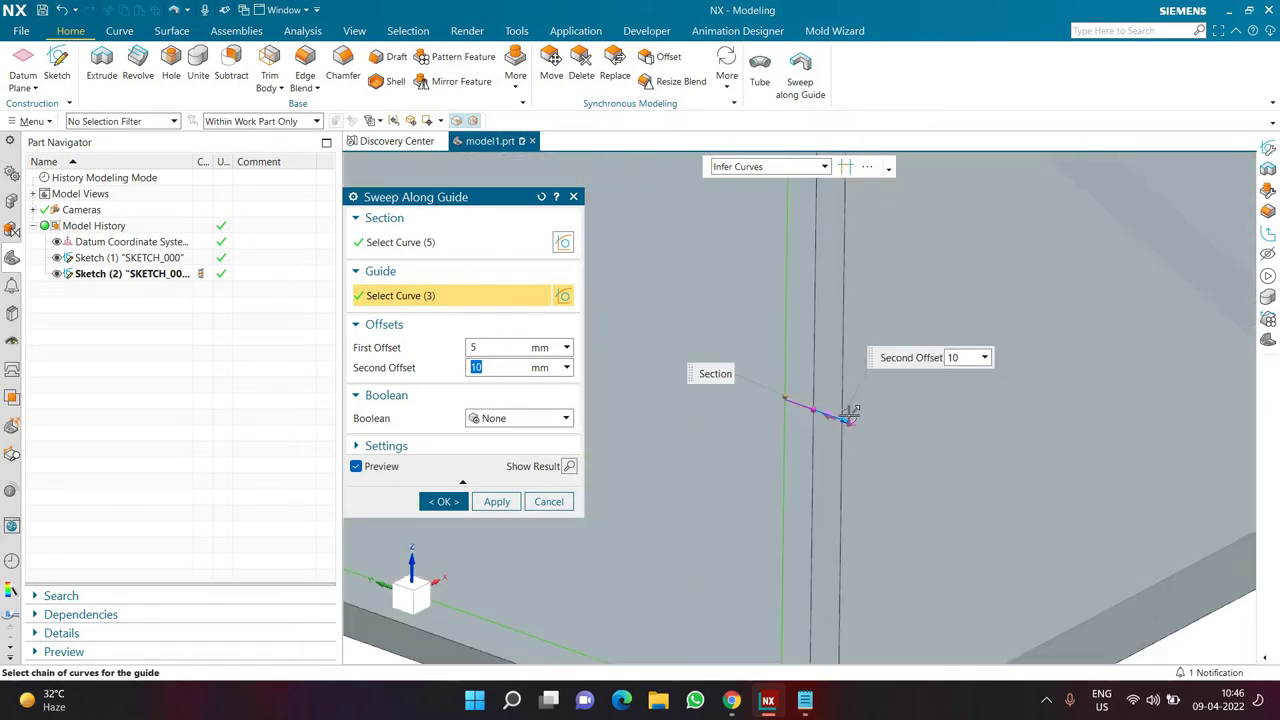
{"action": "scroll", "coordinate": [805, 420], "scroll_direction": "down", "scroll_amount": 5}
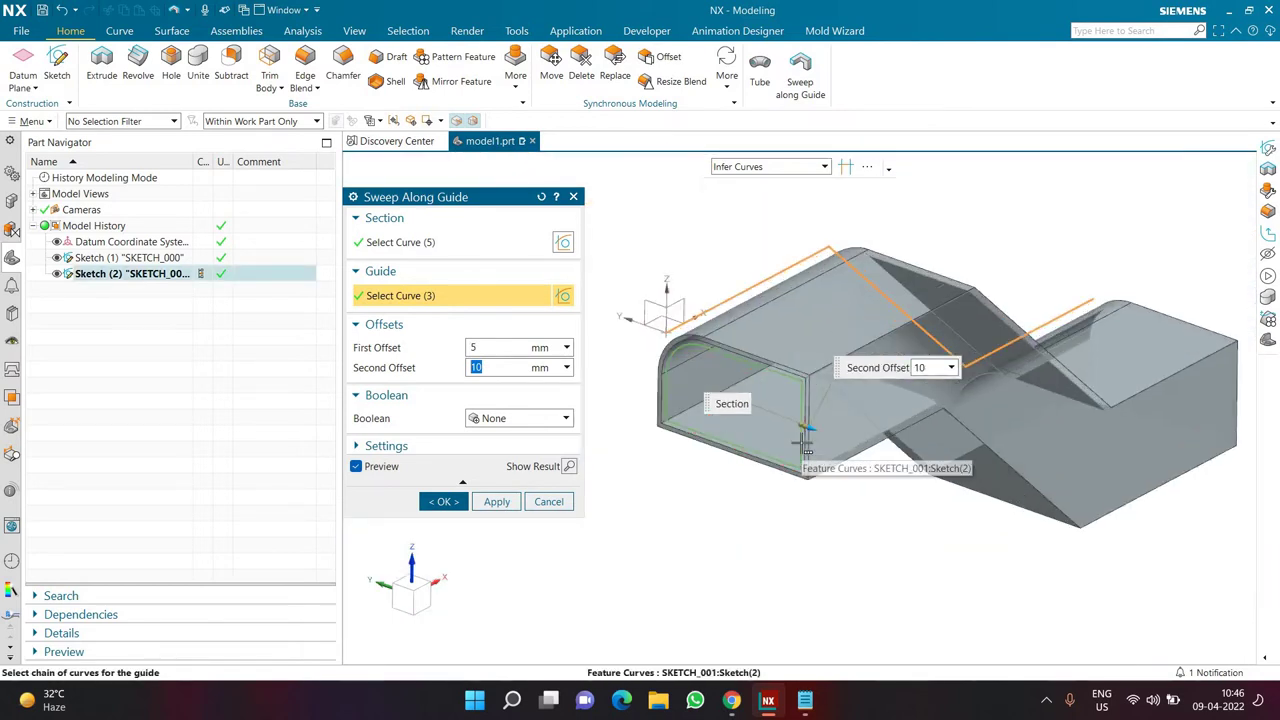
{"action": "left_click", "coordinate": [476, 346]}
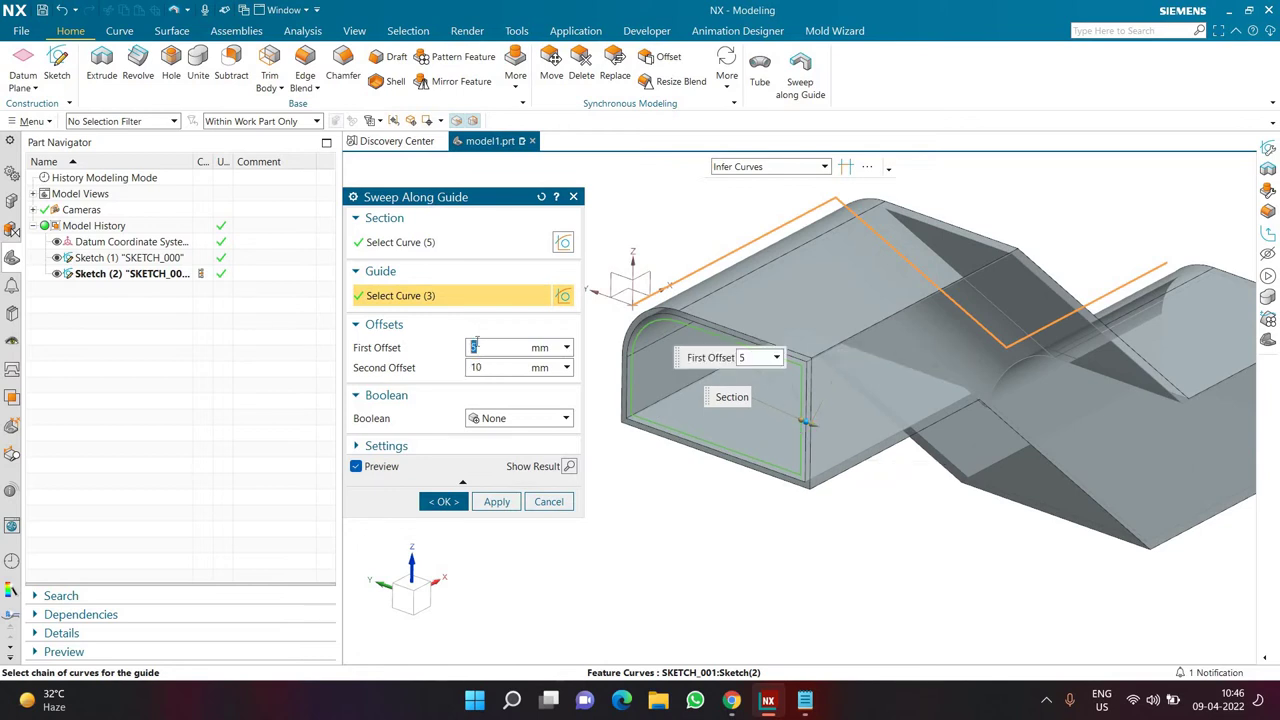
{"action": "left_click", "coordinate": [496, 367]}
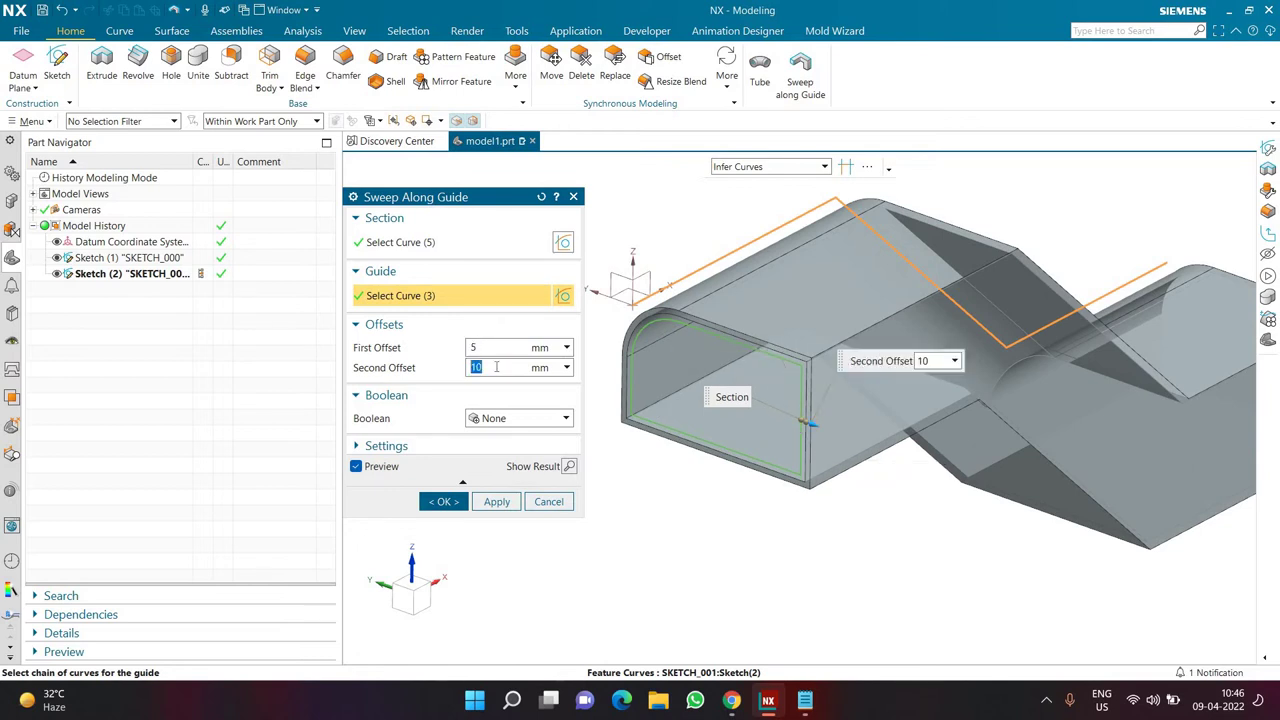
{"action": "scroll", "coordinate": [803, 403], "scroll_direction": "up", "scroll_amount": 4}
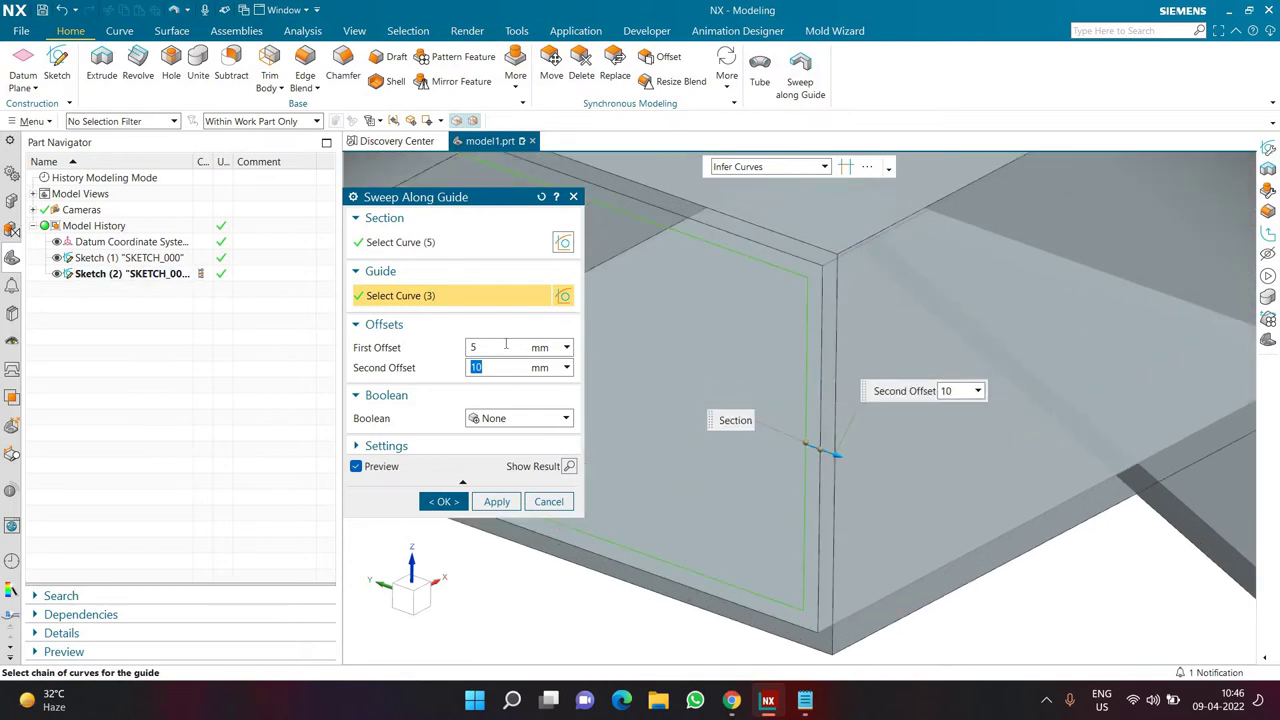
- Reset the sweep's First Offset and Second Offset to 0 mm
{"action": "left_click", "coordinate": [506, 346]}
{"action": "type", "text": "0"}
{"action": "key", "text": "Return"}
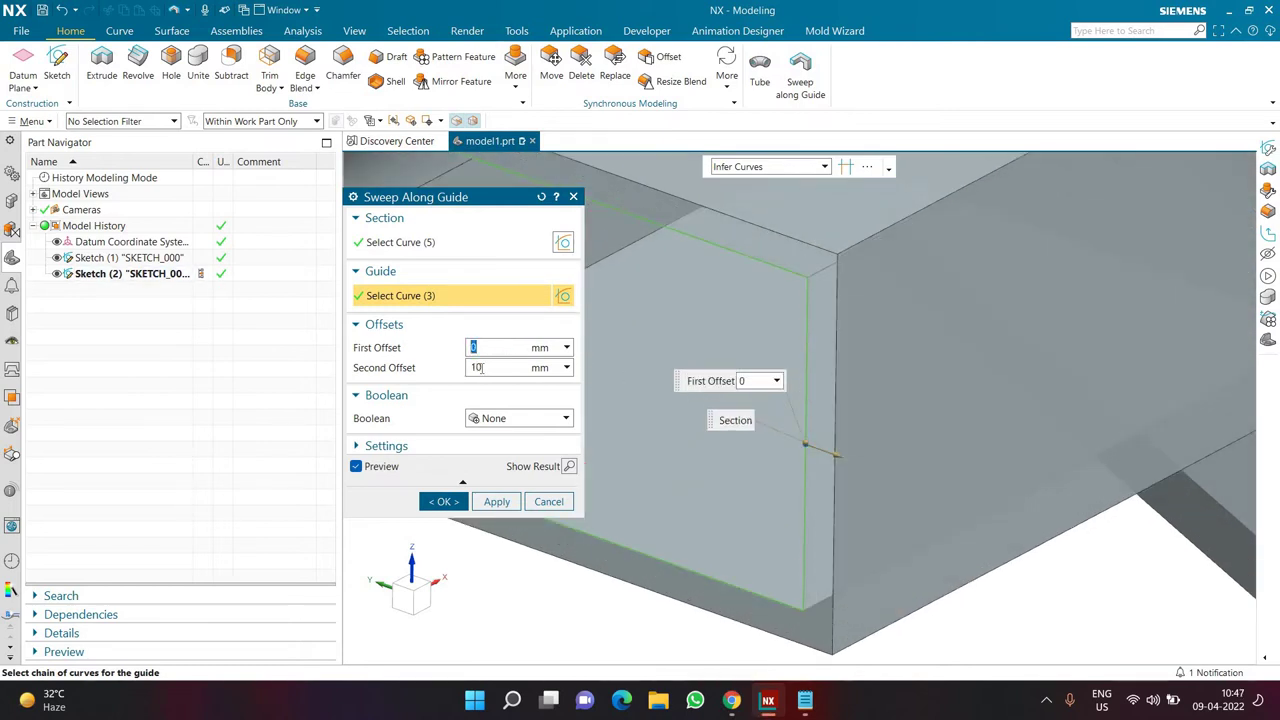
{"action": "left_click", "coordinate": [478, 367]}
{"action": "type", "text": "0"}
{"action": "key", "text": "Return"}
{"action": "scroll", "coordinate": [897, 503], "scroll_direction": "down", "scroll_amount": 4}
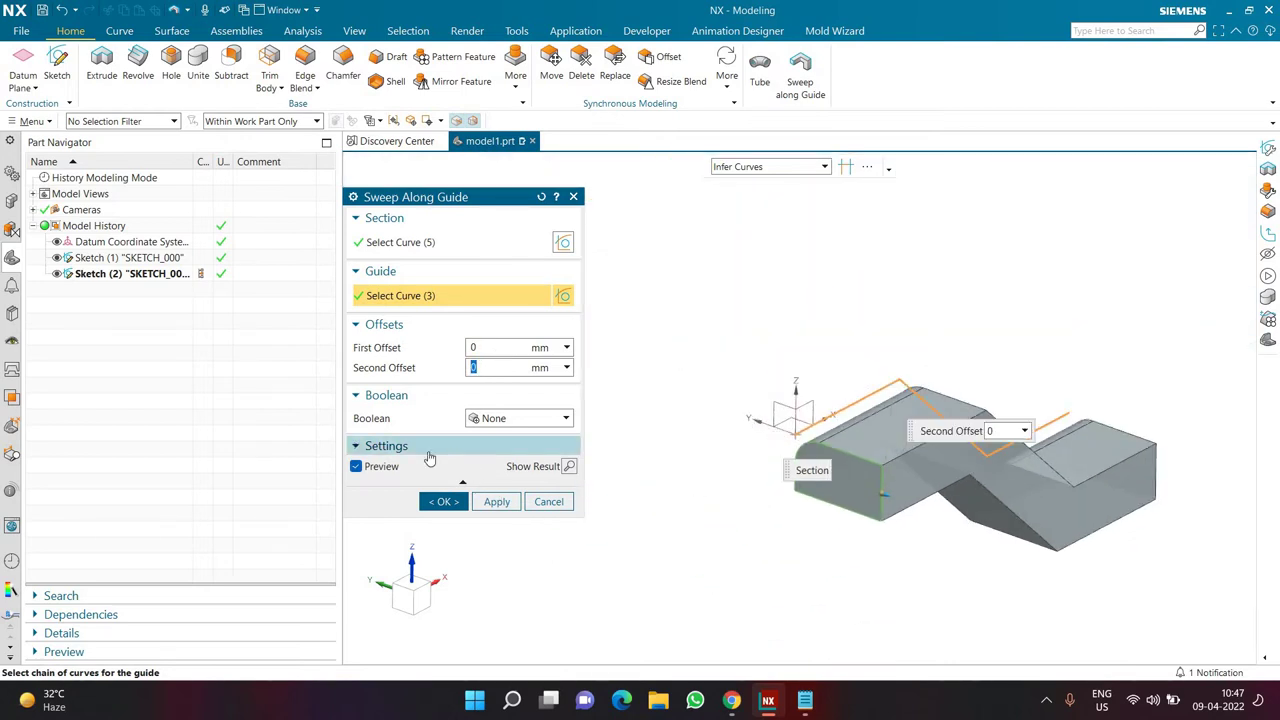
- Compare the Sheet and Solid body types in the sweep preview, leave it on Solid, and cancel the sweep
{"action": "left_click", "coordinate": [429, 456]}
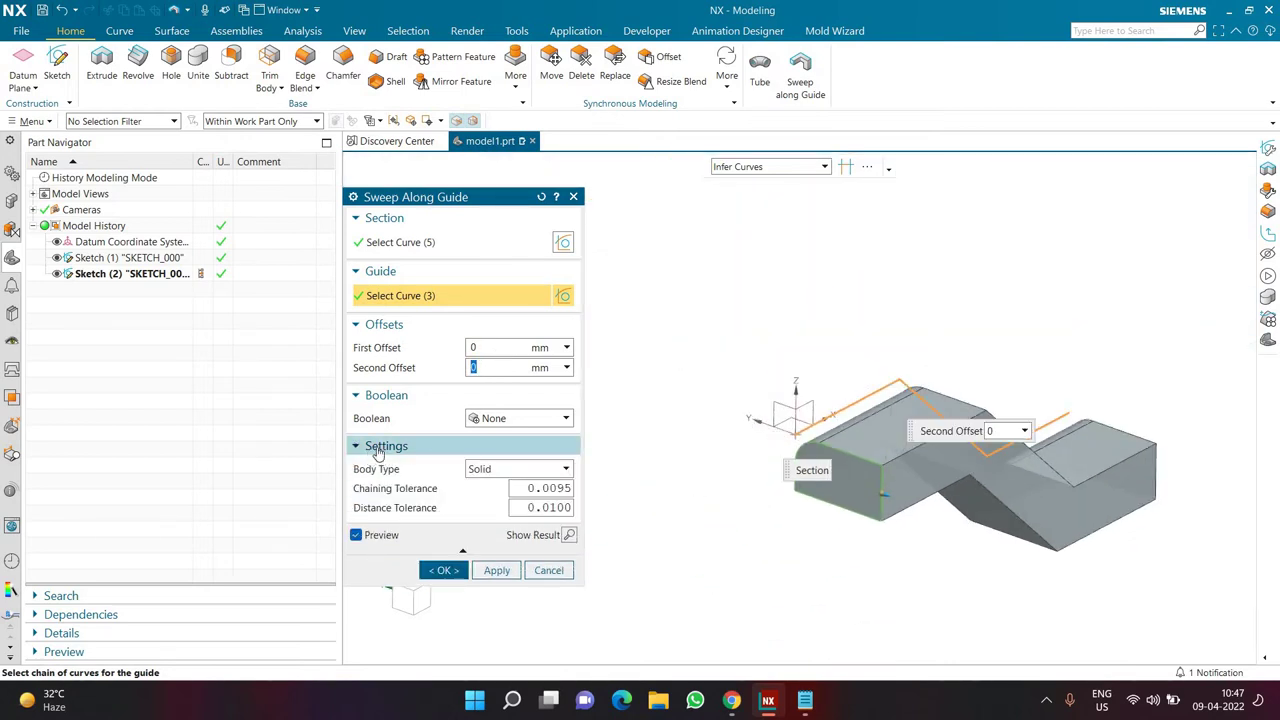
{"action": "left_click", "coordinate": [489, 474]}
{"action": "left_click", "coordinate": [489, 502]}
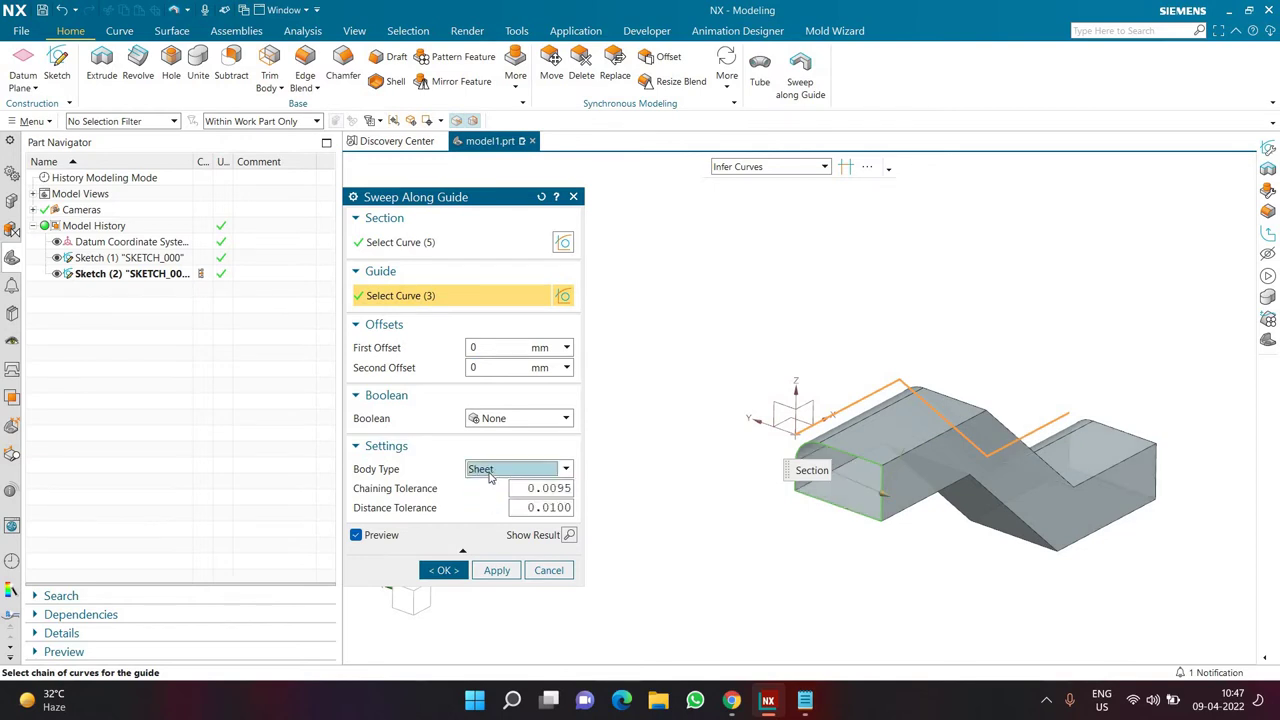
{"action": "left_click", "coordinate": [489, 476]}
{"action": "left_click", "coordinate": [489, 487]}
{"action": "left_click", "coordinate": [489, 474]}
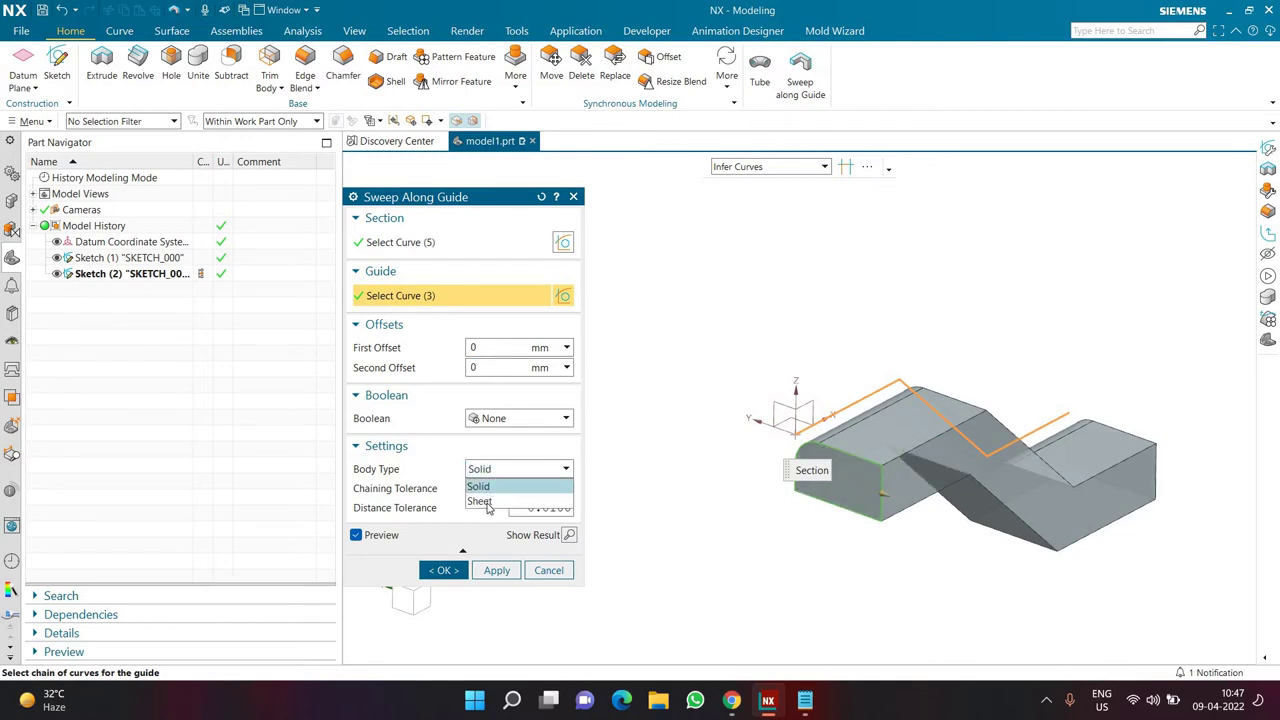
{"action": "left_click", "coordinate": [489, 502]}
{"action": "left_click", "coordinate": [489, 474]}
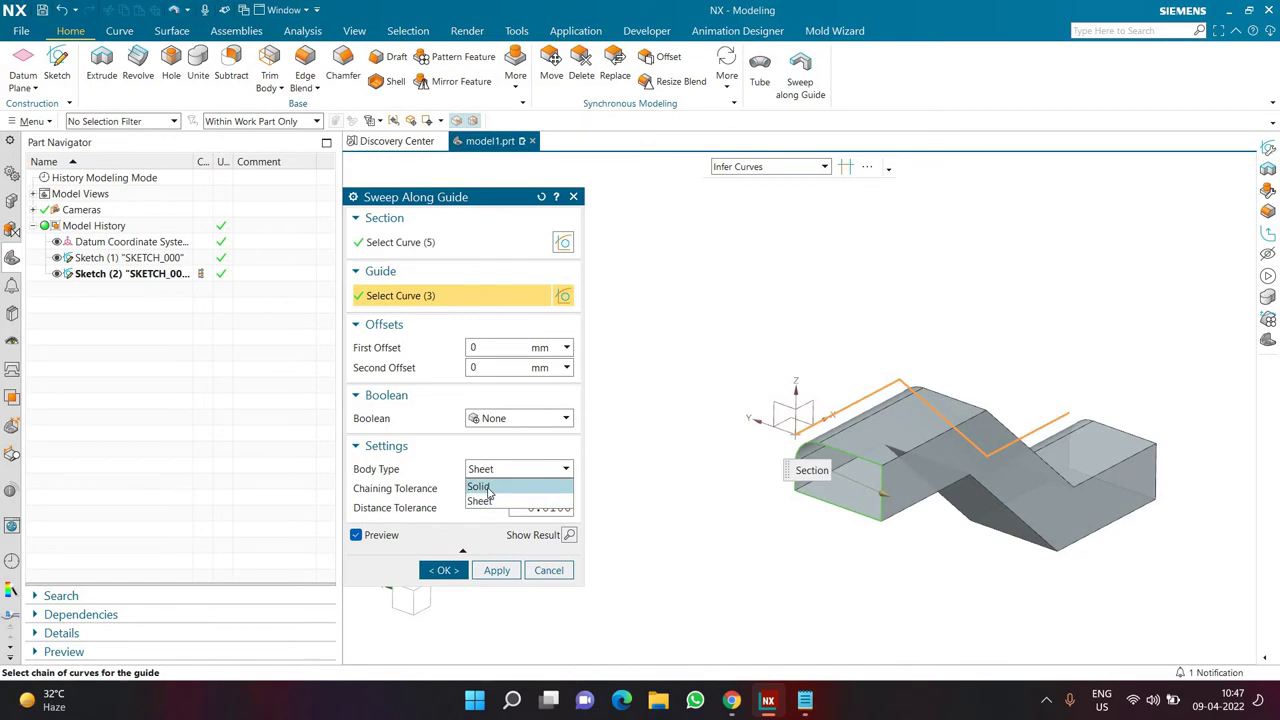
{"action": "left_click", "coordinate": [489, 488]}
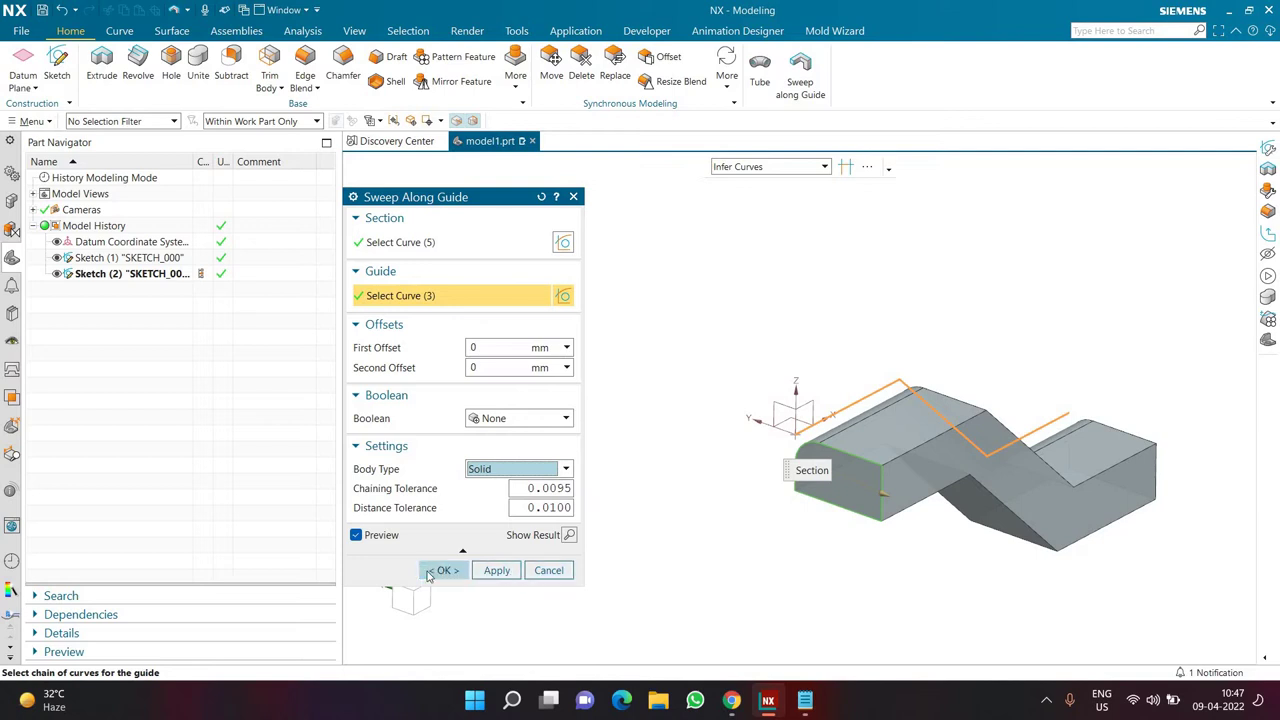
{"action": "left_click", "coordinate": [549, 571]}
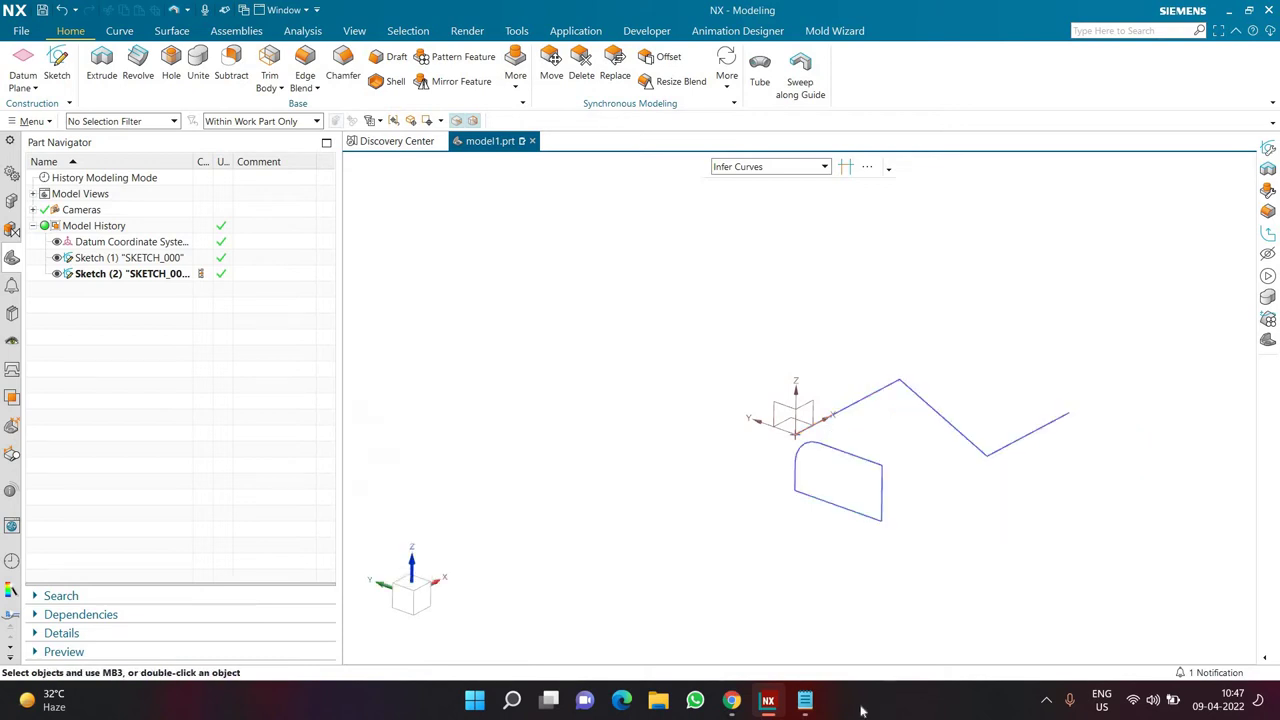
- Switch to the Notepad notes and highlight "close section" in the "close section and open guide" line
{"action": "left_click", "coordinate": [805, 700]}
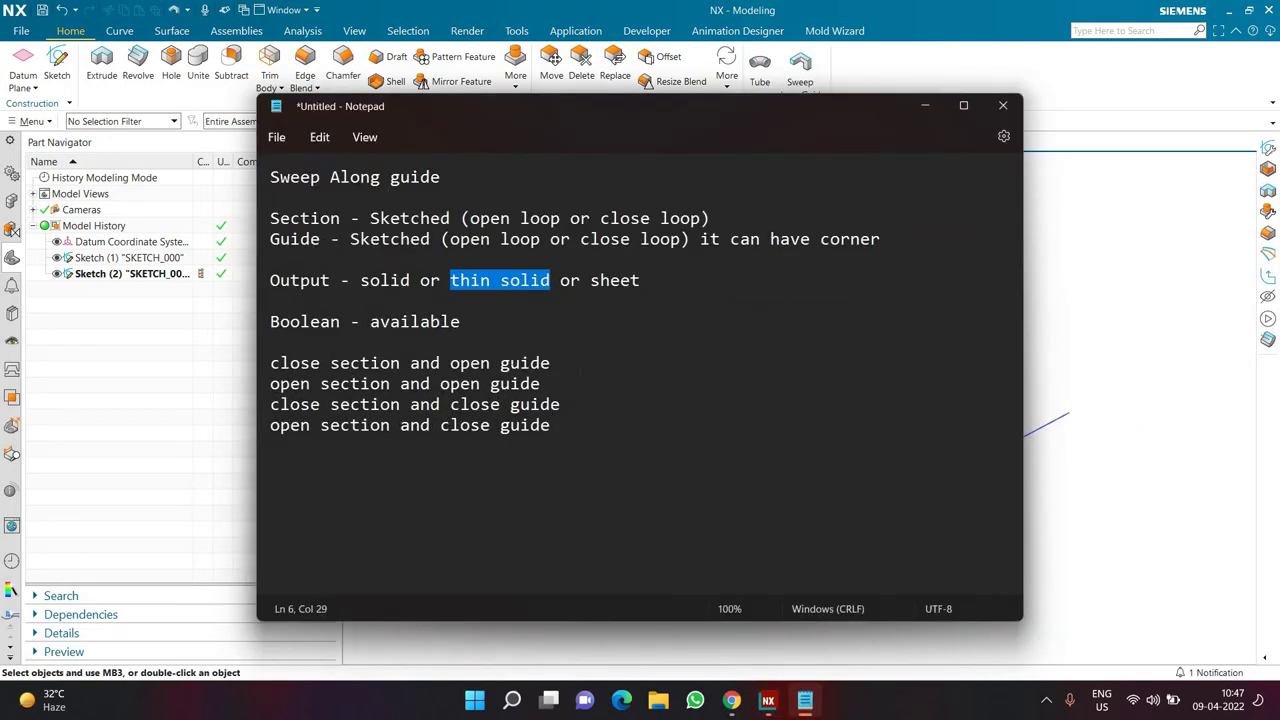
{"action": "left_click", "coordinate": [550, 363]}
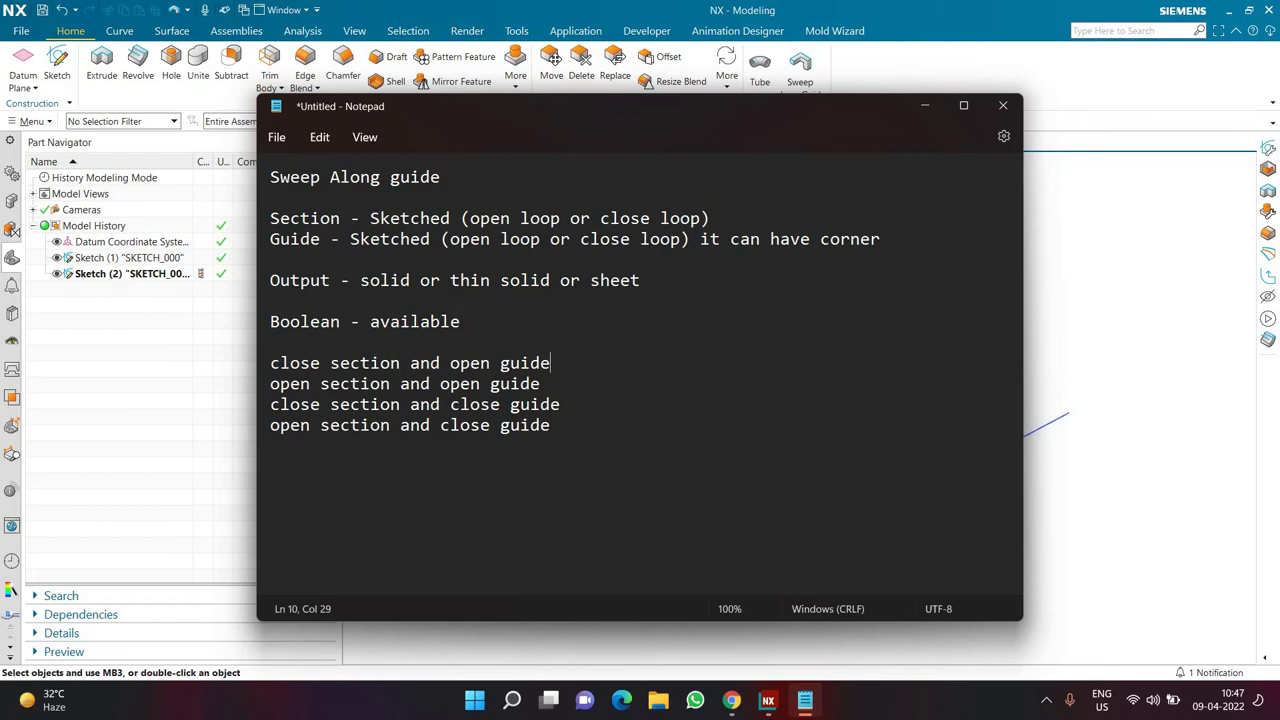
{"action": "left_click_drag", "start_coordinate": [400, 363], "coordinate": [287, 366]}
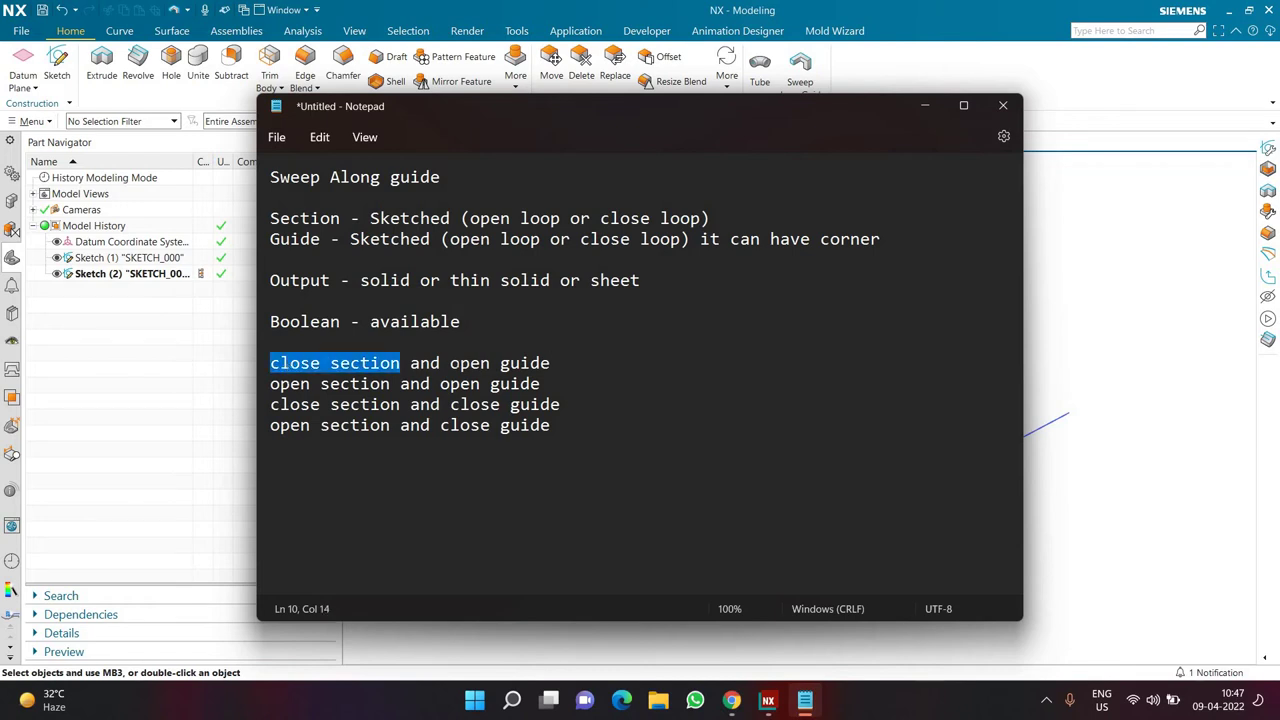
- Copy "solid or thin solid or sheet" from the Output line and append it after a dash to the "close section and open guide" line
{"action": "left_click_drag", "start_coordinate": [450, 363], "coordinate": [543, 364]}
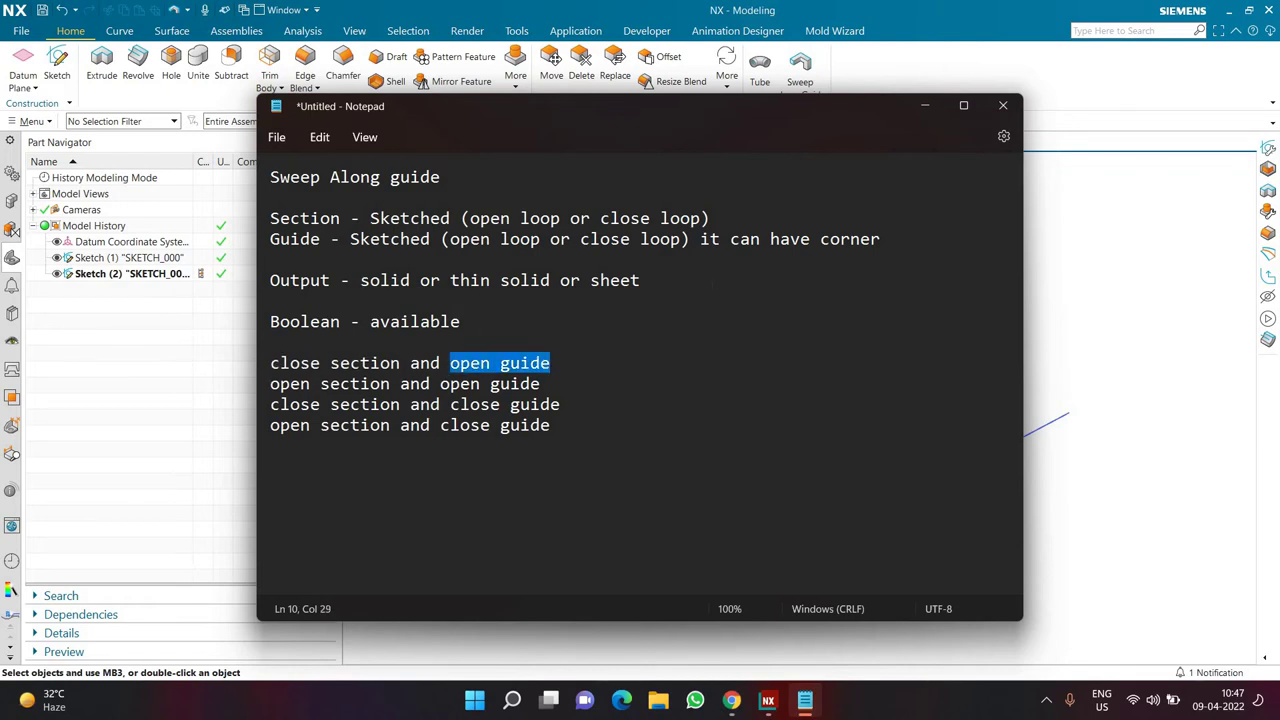
{"action": "left_click_drag", "start_coordinate": [360, 280], "coordinate": [640, 281]}
{"action": "key", "text": "ctrl+c"}
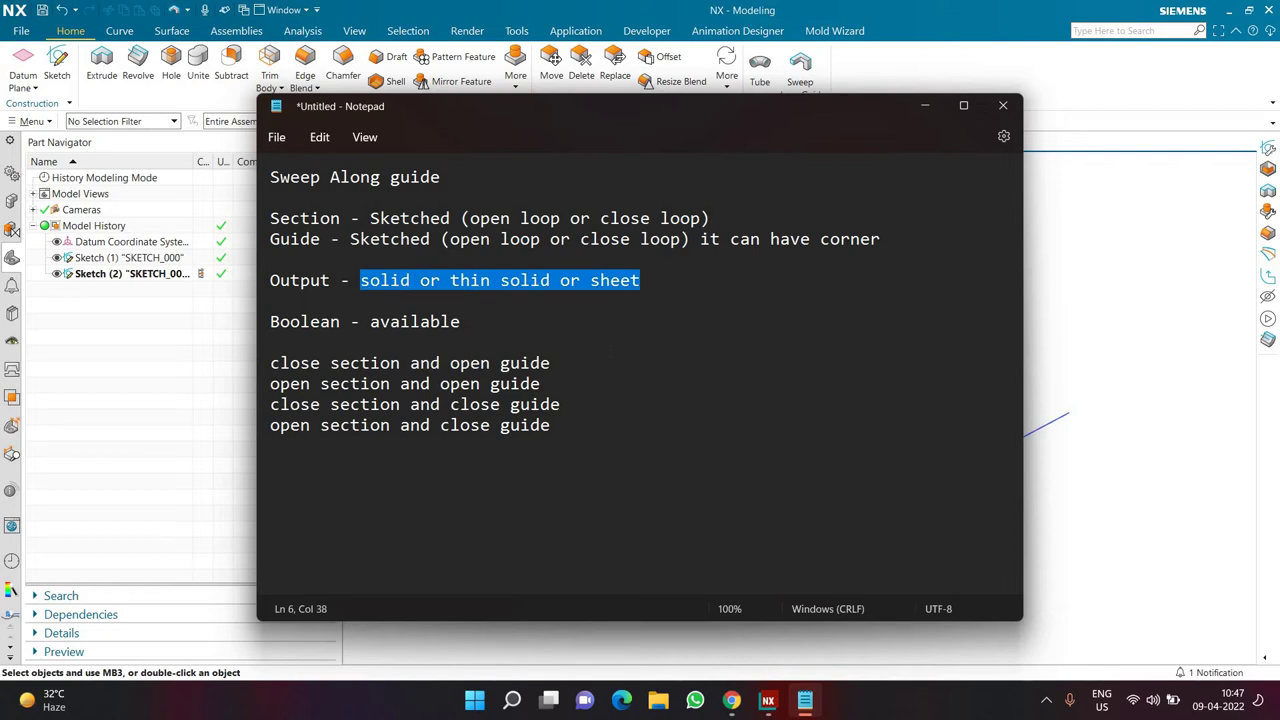
{"action": "left_click", "coordinate": [551, 363]}
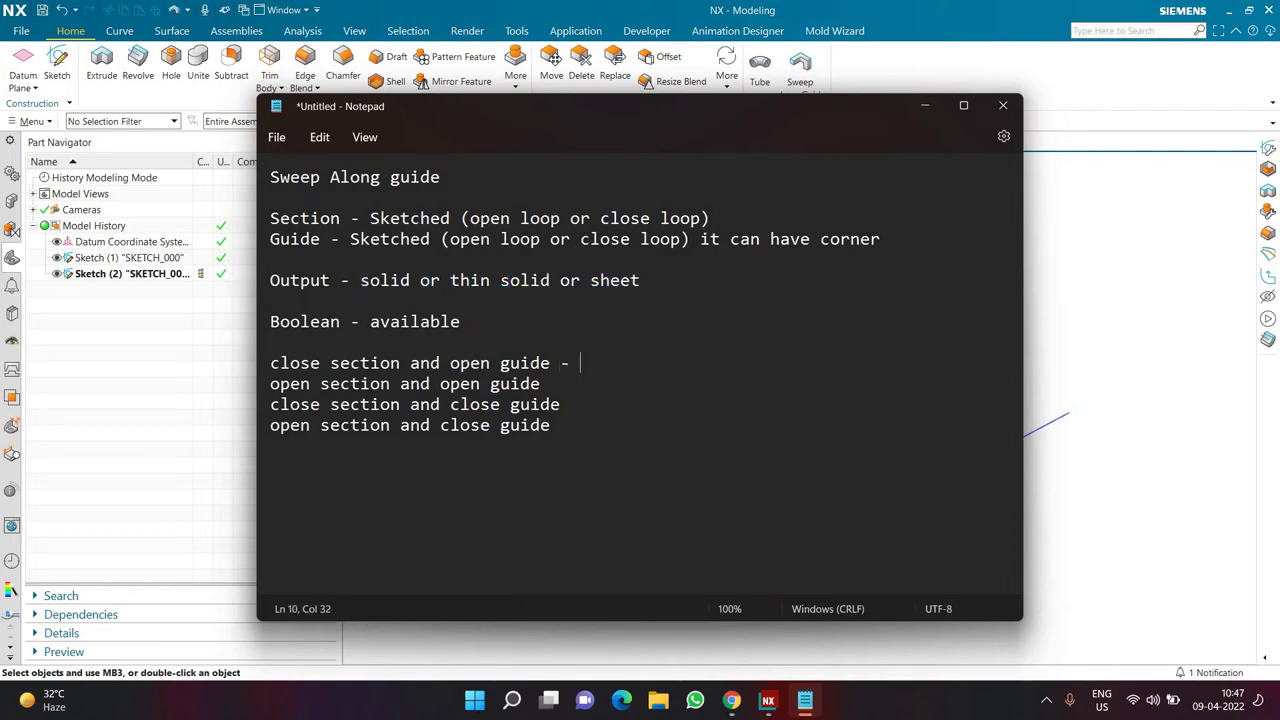
{"action": "key", "text": "ctrl+v"}
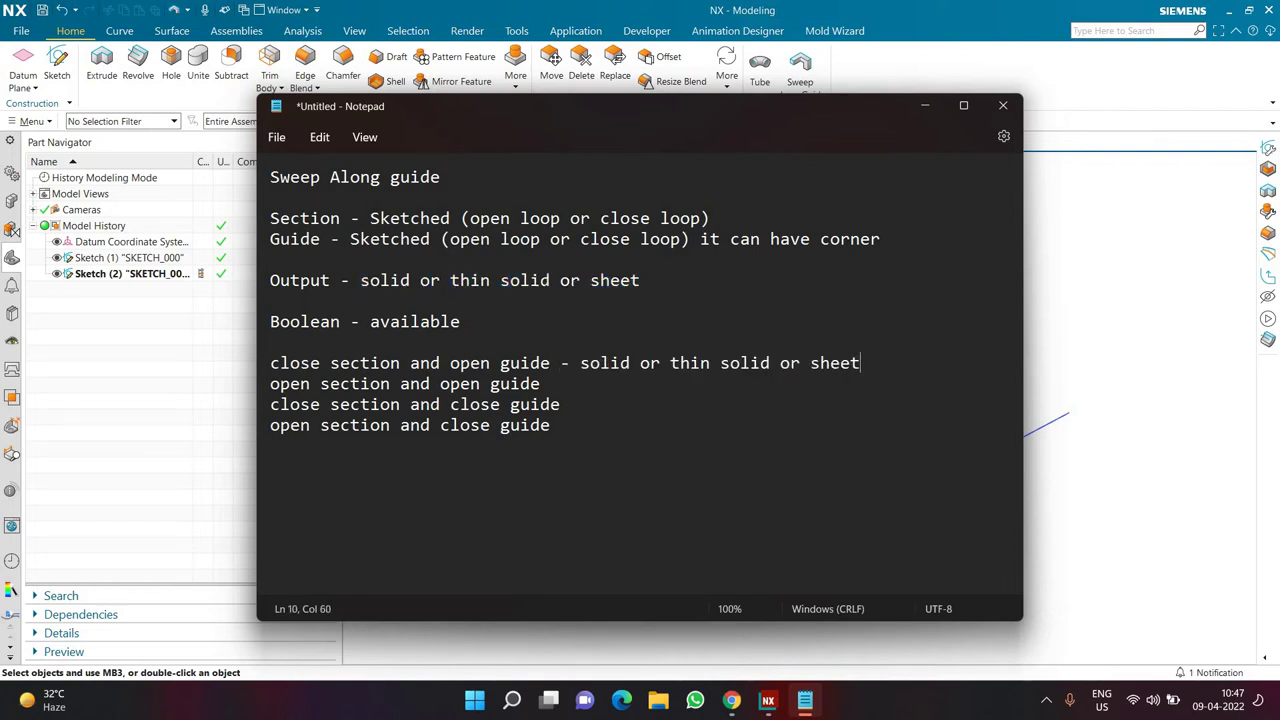
{"action": "left_click_drag", "start_coordinate": [670, 363], "coordinate": [760, 363]}
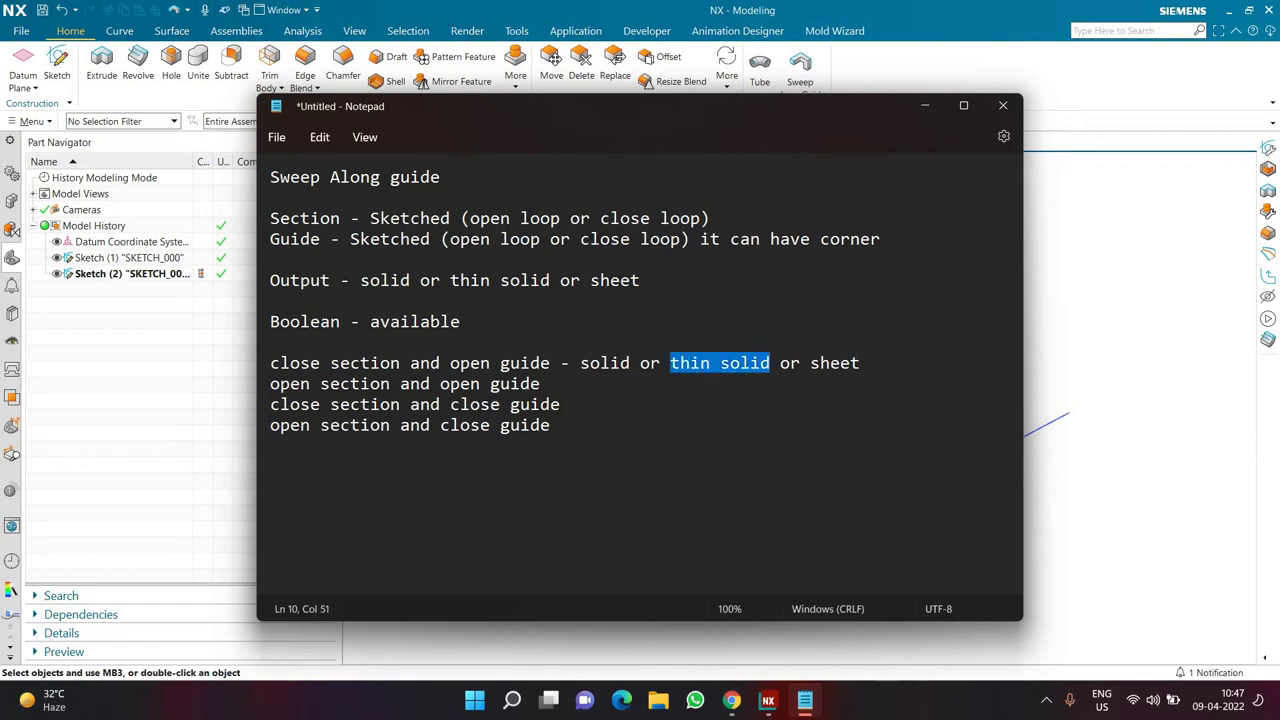
{"action": "double_click", "coordinate": [835, 363]}
{"action": "key", "text": "Right"}
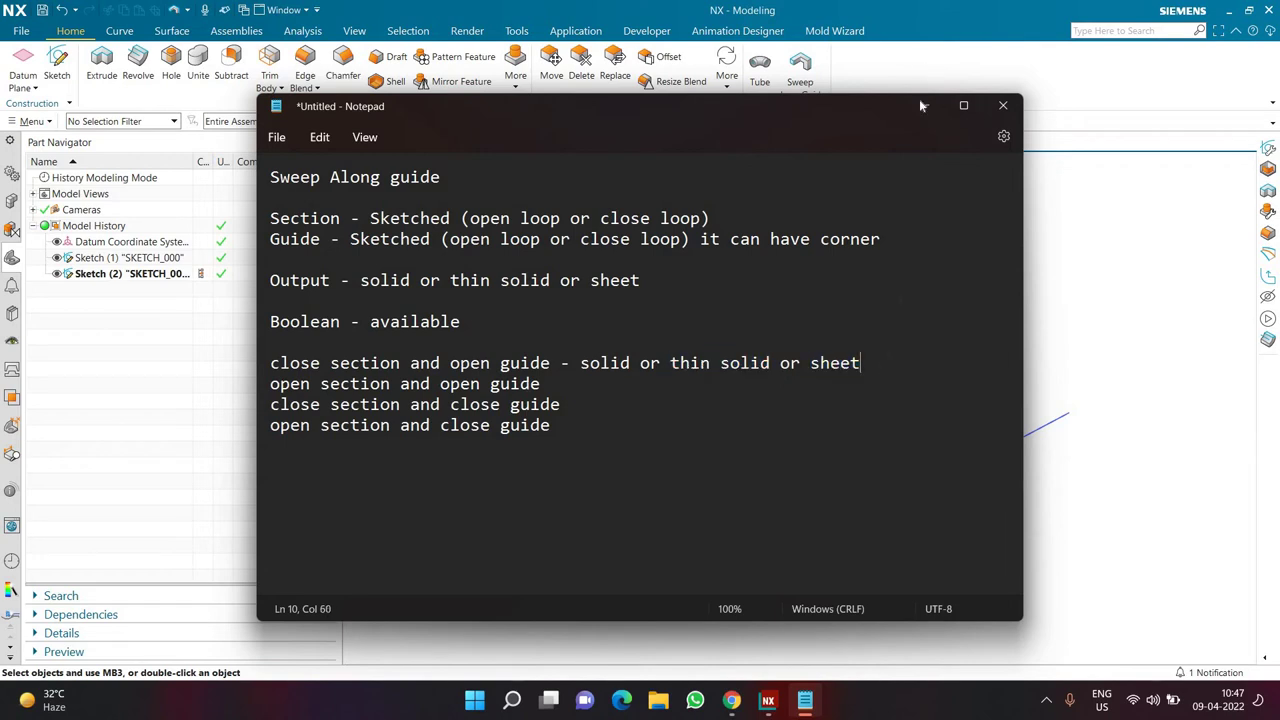
- Switch back to NX and open the section sketch by deleting its lower horizontal line and the vertical line opposite the fillet, then finish it
{"action": "left_click", "coordinate": [925, 105]}
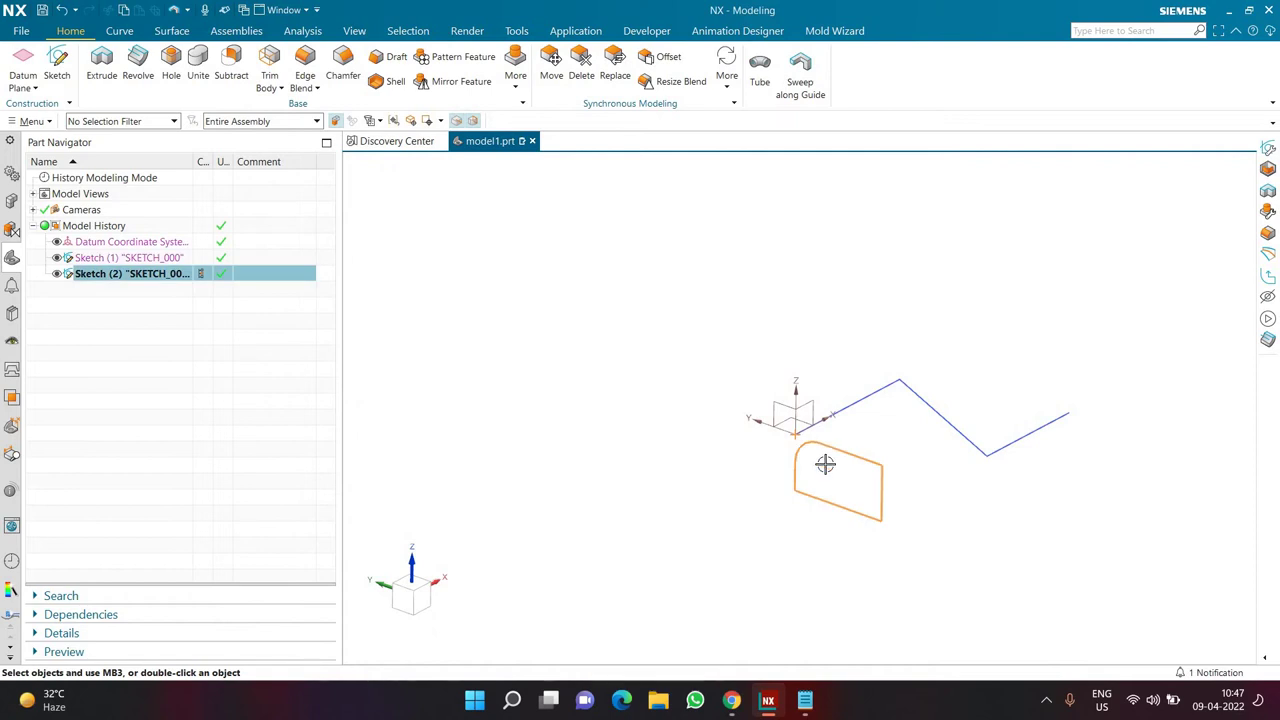
{"action": "double_click", "coordinate": [841, 448]}
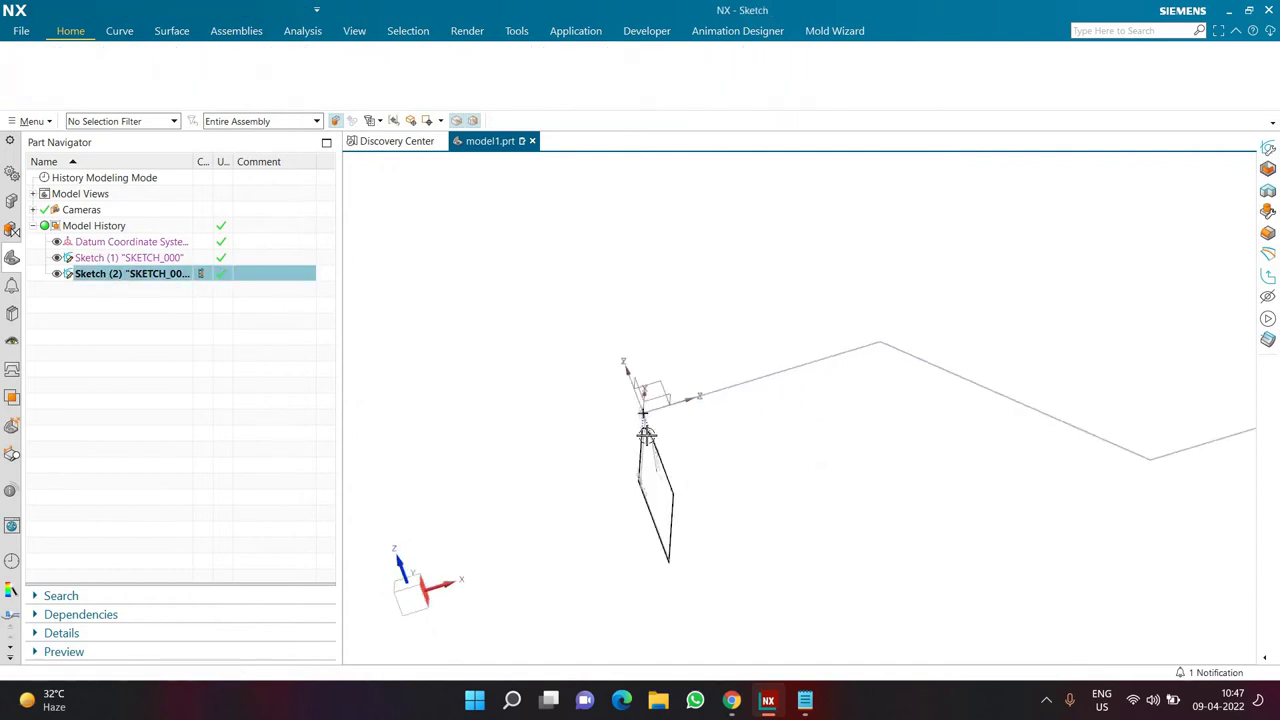
{"action": "left_click", "coordinate": [565, 537]}
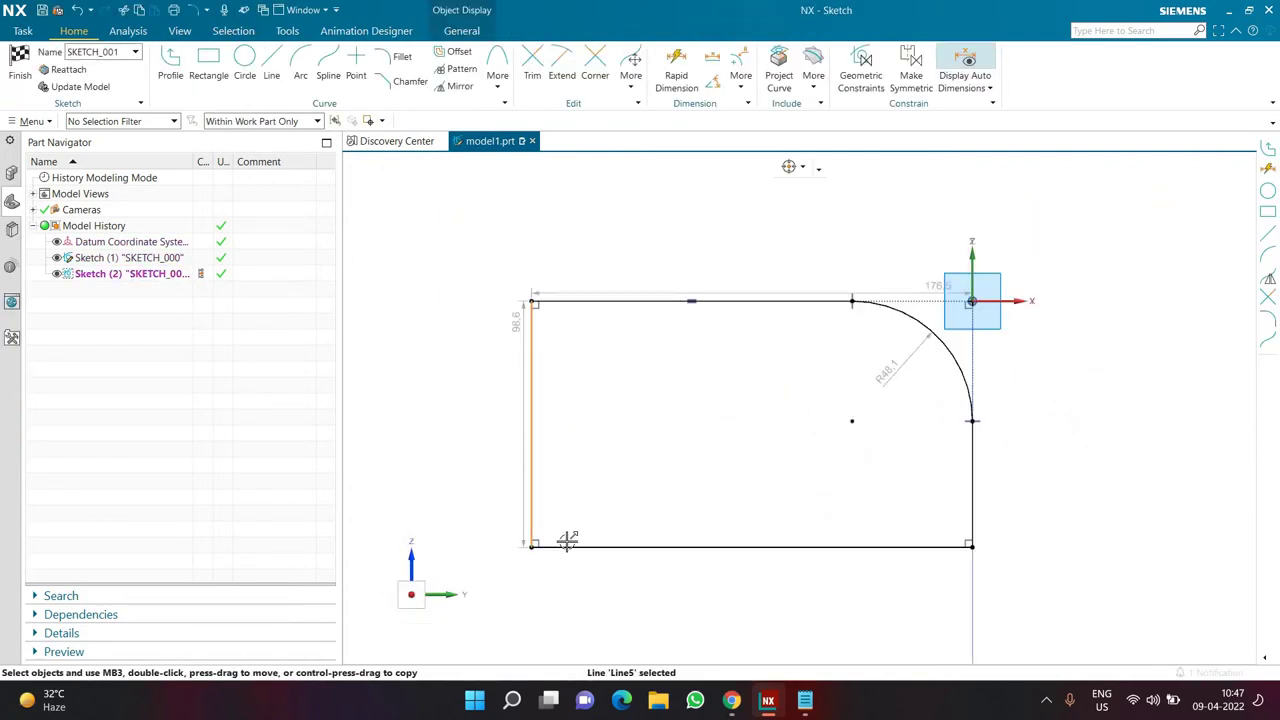
{"action": "left_click", "coordinate": [566, 545]}
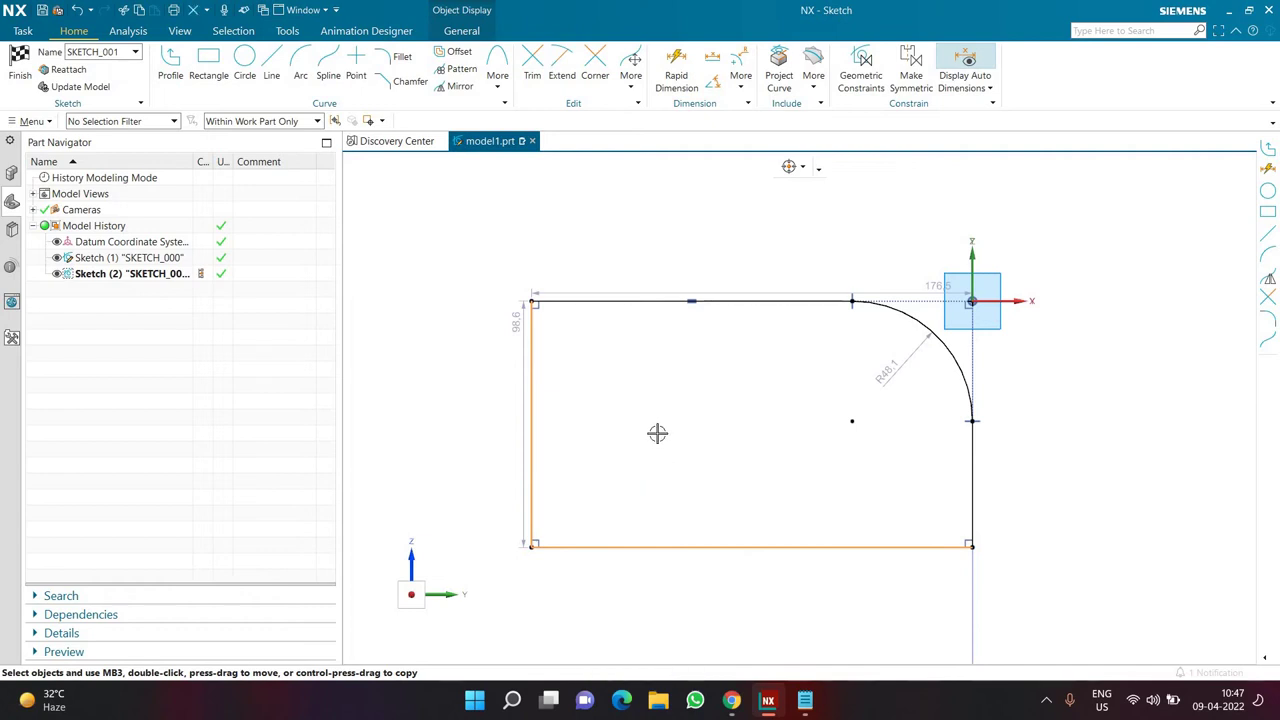
{"action": "key", "text": "Delete"}
{"action": "scroll", "coordinate": [657, 431], "scroll_direction": "down", "scroll_amount": 3}
{"action": "left_click", "coordinate": [17, 88]}
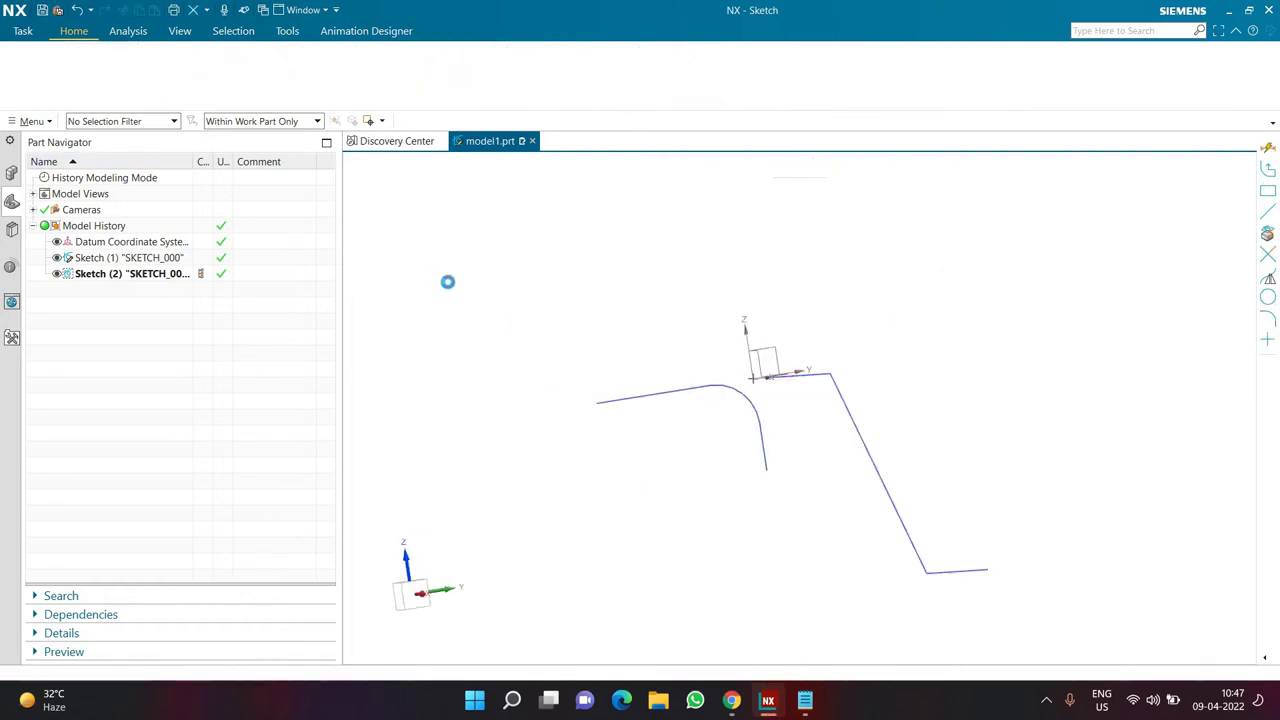
- Start Sweep along Guide with the open filleted profile as the section and the zigzag sketch as the guide
{"action": "mouse_move", "coordinate": [778, 416]}
{"action": "middle_mouse_down"}
{"action": "mouse_move", "coordinate": [811, 483]}
{"action": "mouse_move", "coordinate": [771, 474]}
{"action": "mouse_move", "coordinate": [937, 429]}
{"action": "mouse_move", "coordinate": [920, 509]}
{"action": "mouse_move", "coordinate": [977, 471]}
{"action": "middle_mouse_up"}
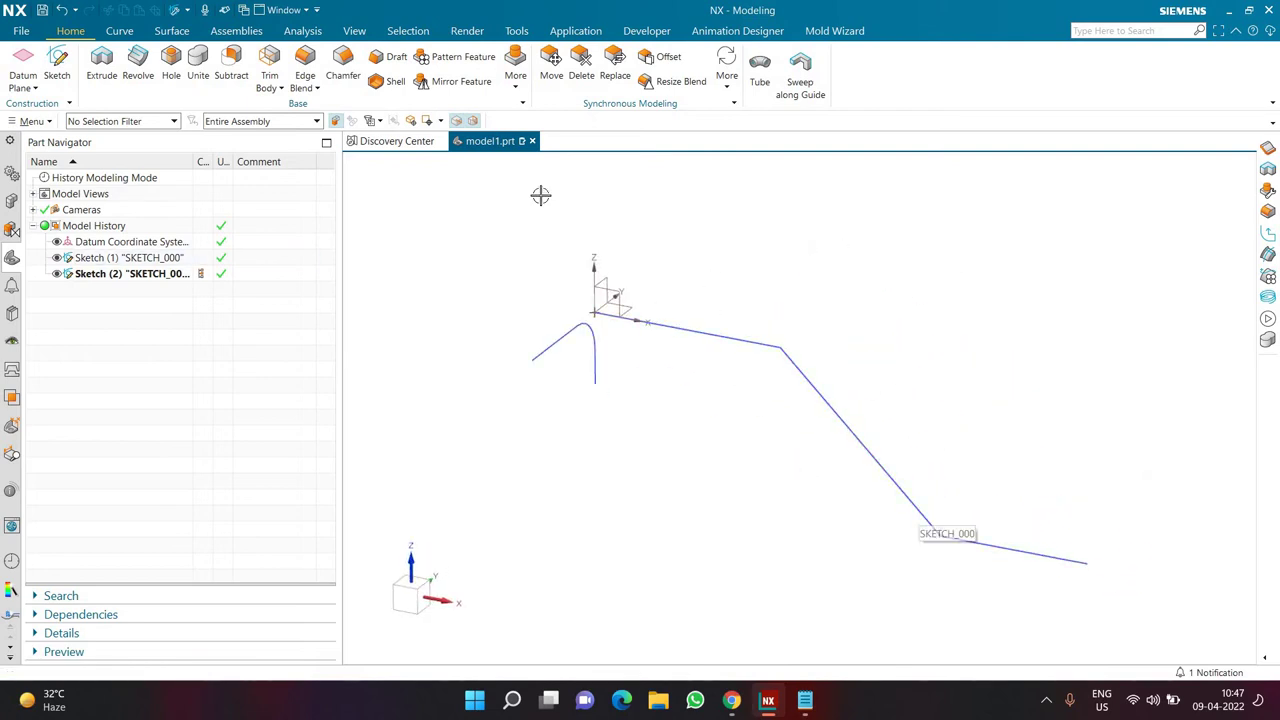
{"action": "left_click", "coordinate": [800, 88]}
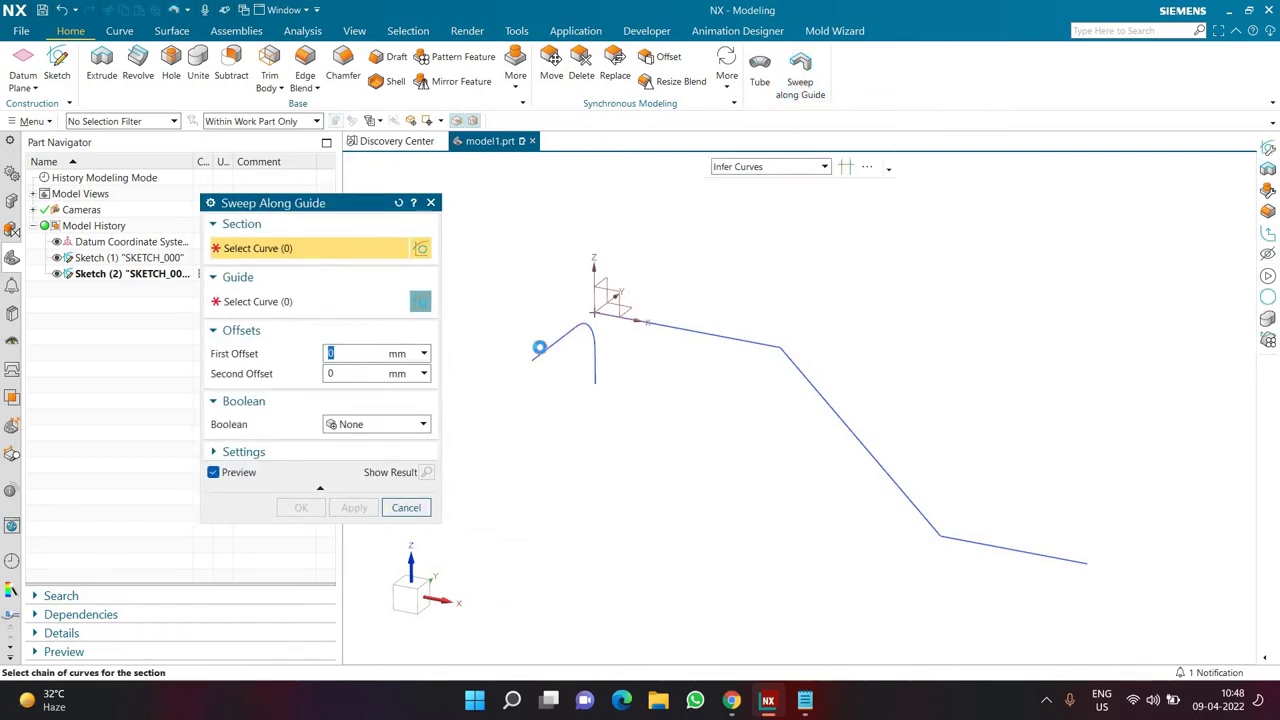
{"action": "left_click", "coordinate": [539, 347]}
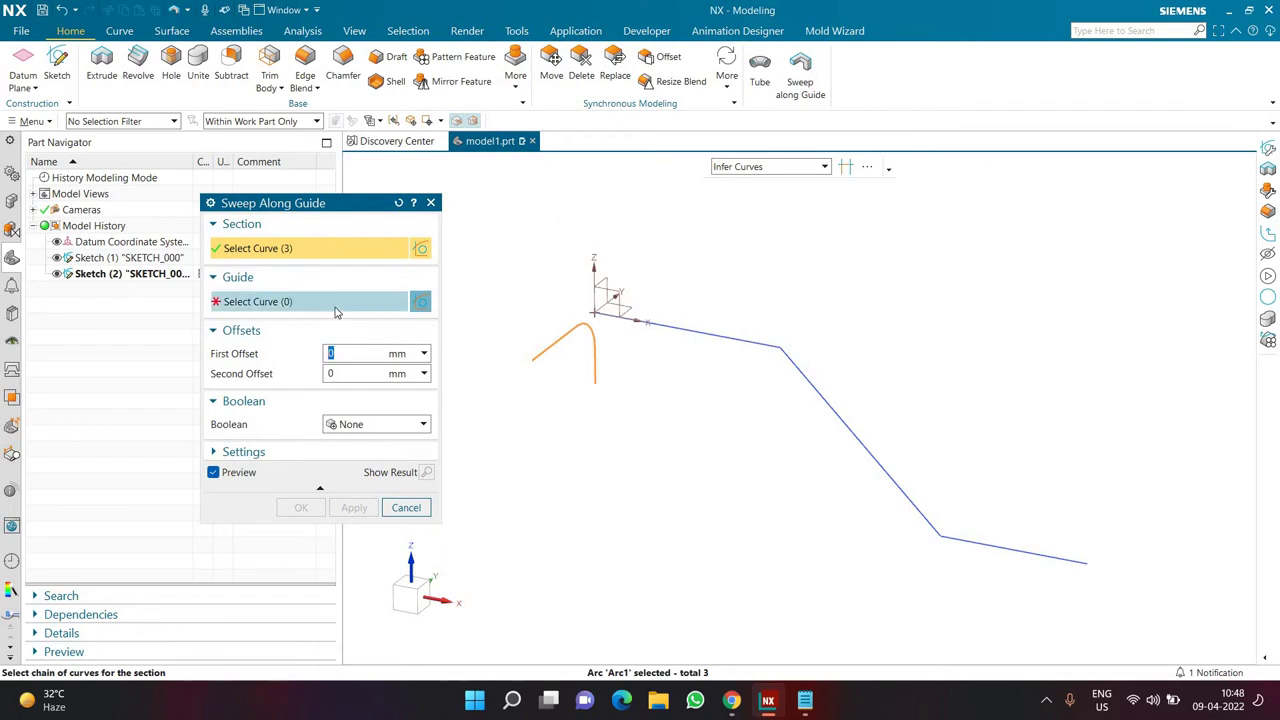
{"action": "left_click", "coordinate": [694, 333]}
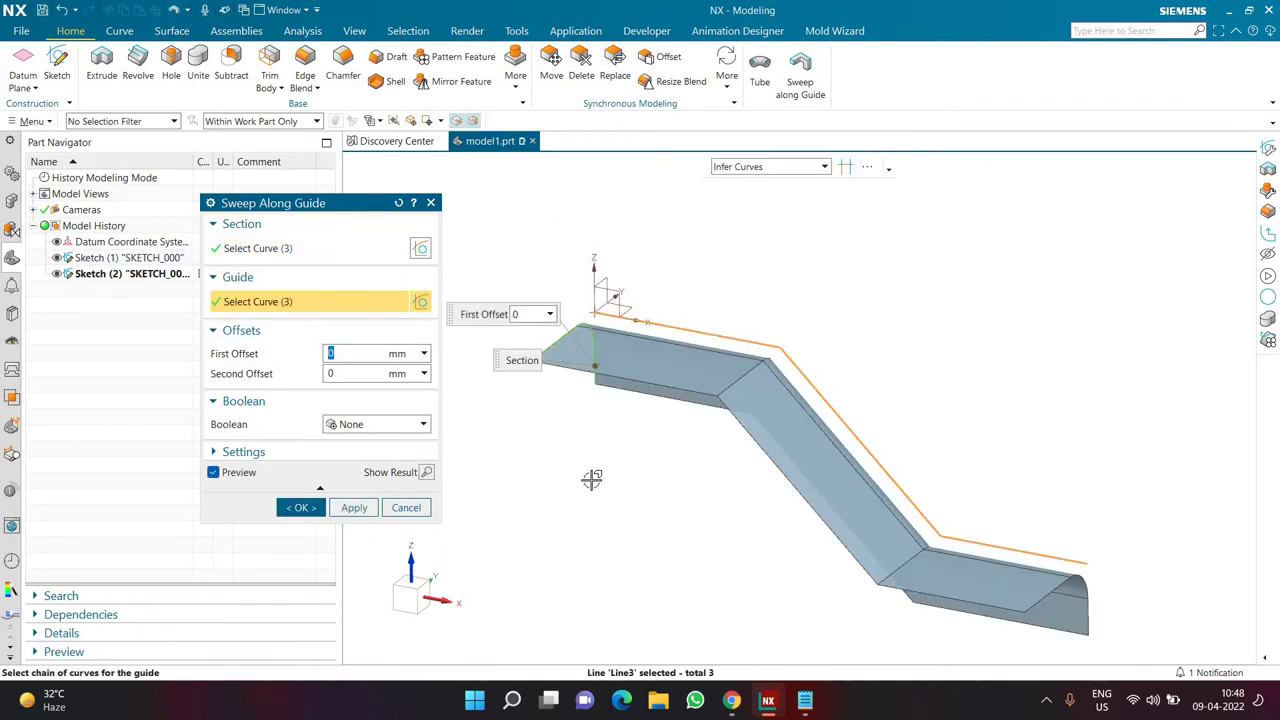
- Examine the sweep preview of the open section from several sides with both offsets at 0
{"action": "middle_click_drag", "start_coordinate": [569, 471], "coordinate": [740, 365]}
{"action": "scroll", "coordinate": [949, 446], "scroll_direction": "up", "scroll_amount": 2}
{"action": "scroll", "coordinate": [828, 466], "scroll_direction": "down", "scroll_amount": 3}
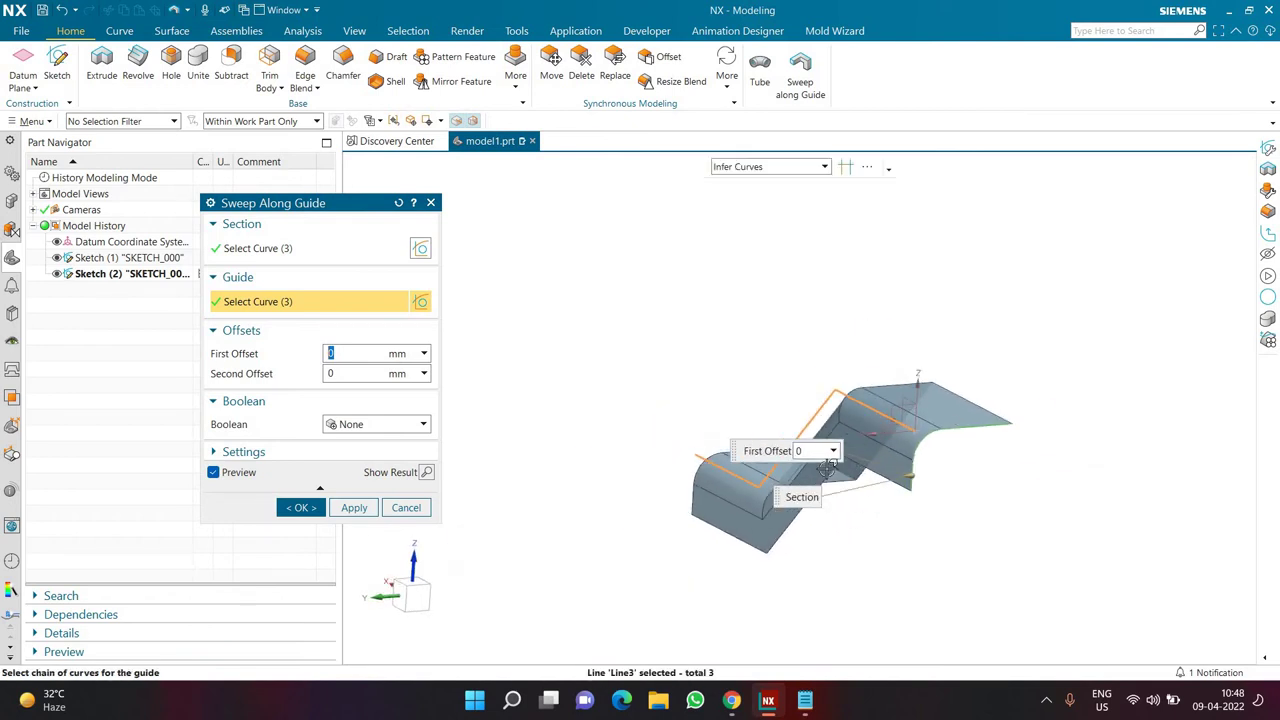
{"action": "scroll", "coordinate": [828, 466], "scroll_direction": "up", "scroll_amount": 2}
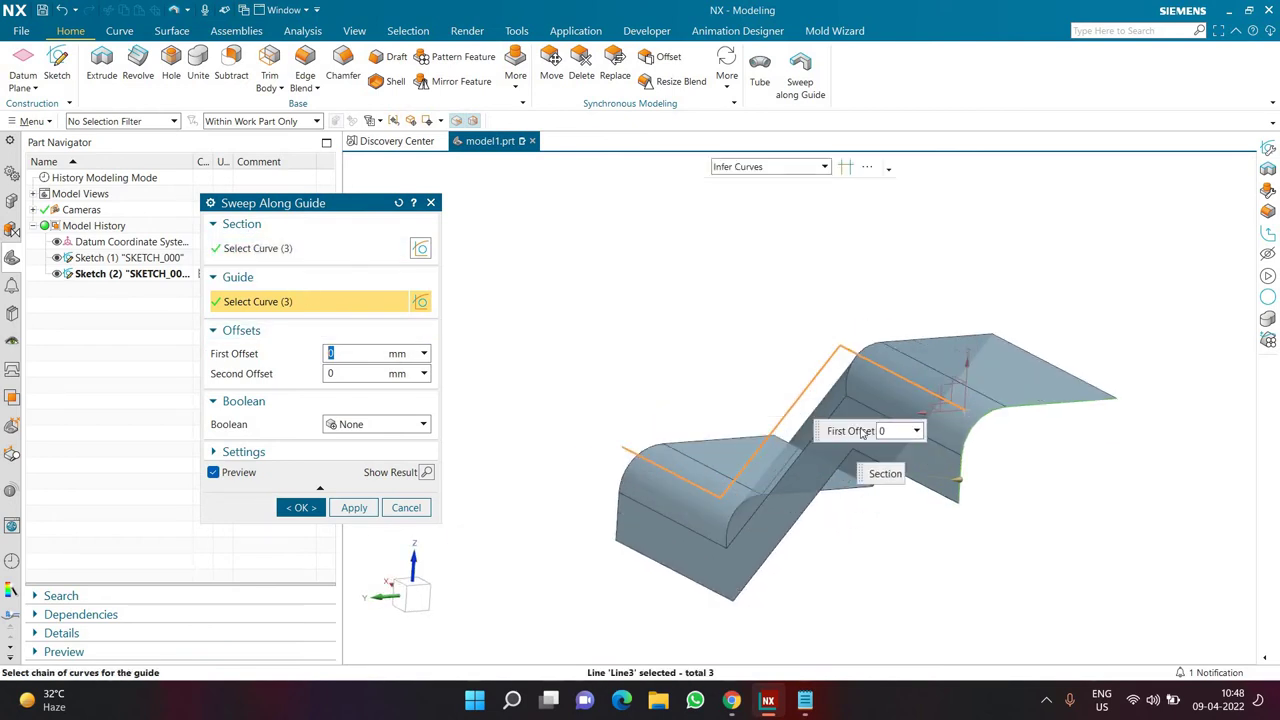
{"action": "scroll", "coordinate": [988, 454], "scroll_direction": "up", "scroll_amount": 2}
{"action": "scroll", "coordinate": [995, 445], "scroll_direction": "down", "scroll_amount": 2}
{"action": "scroll", "coordinate": [967, 471], "scroll_direction": "up", "scroll_amount": 3}
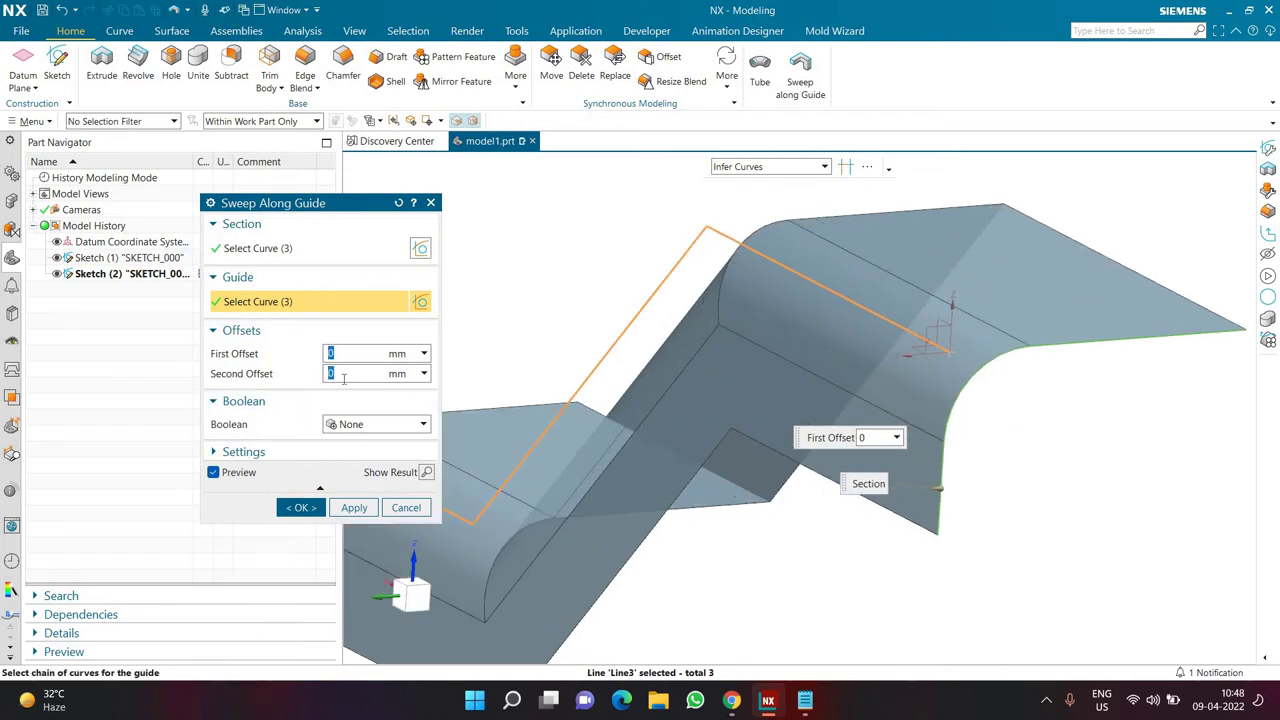
- Set the sweep's Second Offset to 10 mm and inspect the thickened preview of the open section
{"action": "left_click", "coordinate": [343, 374]}
{"action": "key", "text": "Return"}
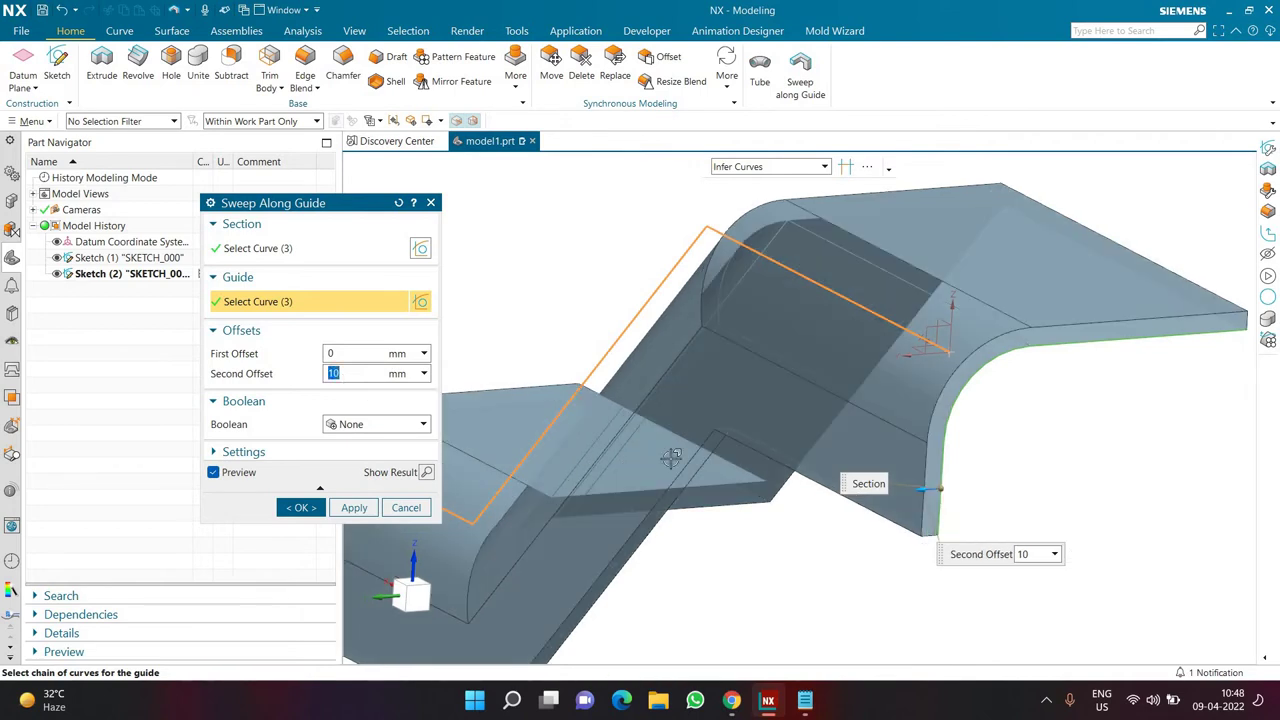
{"action": "scroll", "coordinate": [996, 468], "scroll_direction": "down", "scroll_amount": 3}
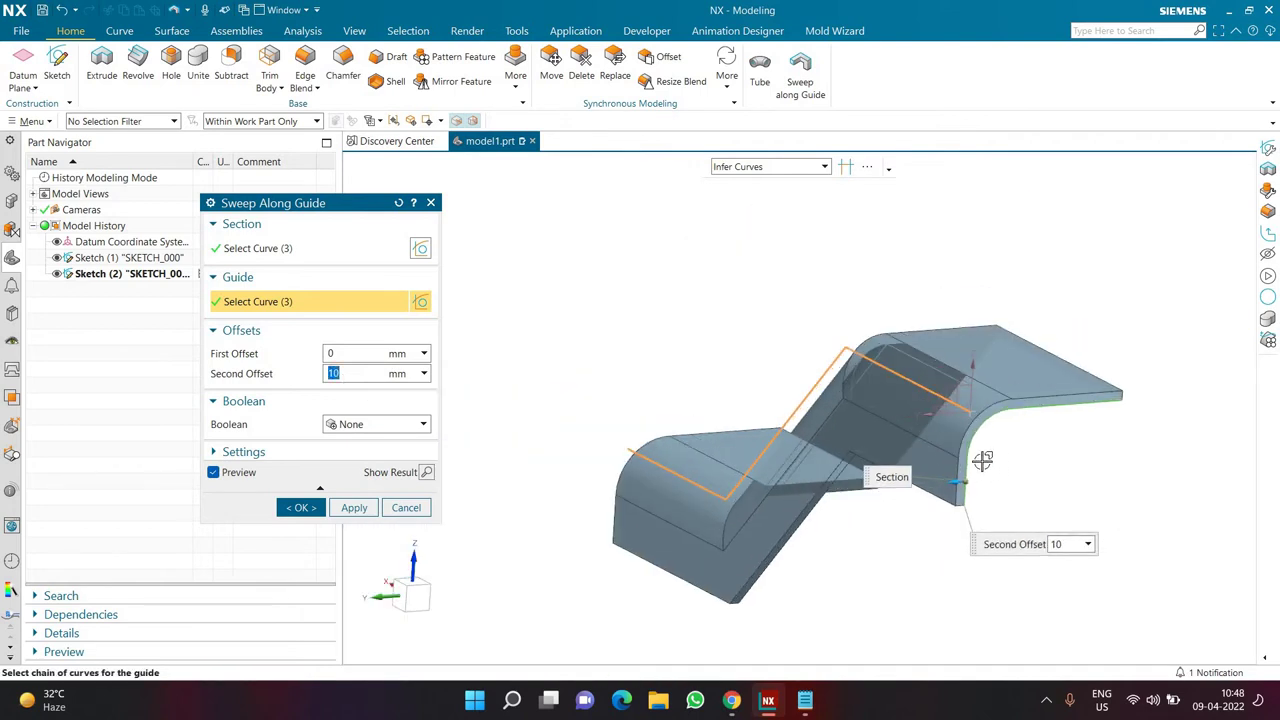
{"action": "middle_click_drag", "start_coordinate": [980, 460], "coordinate": [825, 645]}
- Switch to the Notepad notes and append "- thin solid or sheet" to the "open section and open guide" line
{"action": "left_click", "coordinate": [805, 700]}
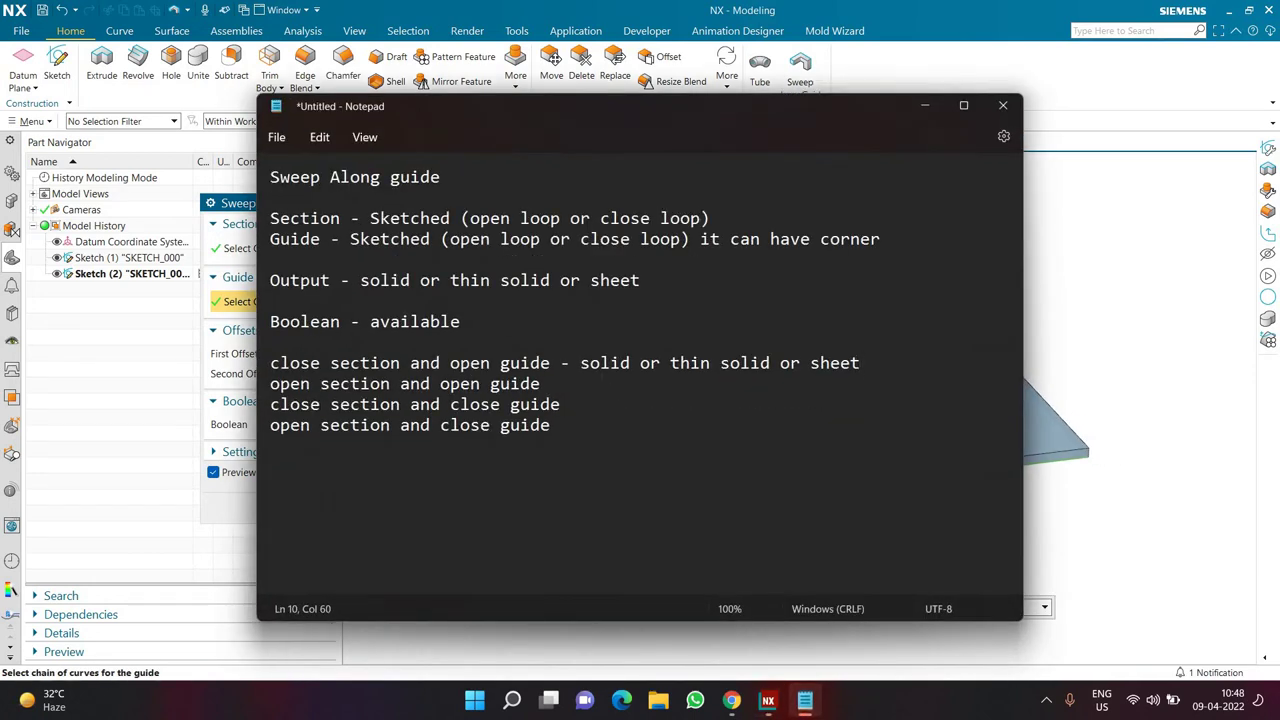
{"action": "left_click_drag", "start_coordinate": [581, 363], "coordinate": [858, 376]}
{"action": "key", "text": "ctrl+c"}
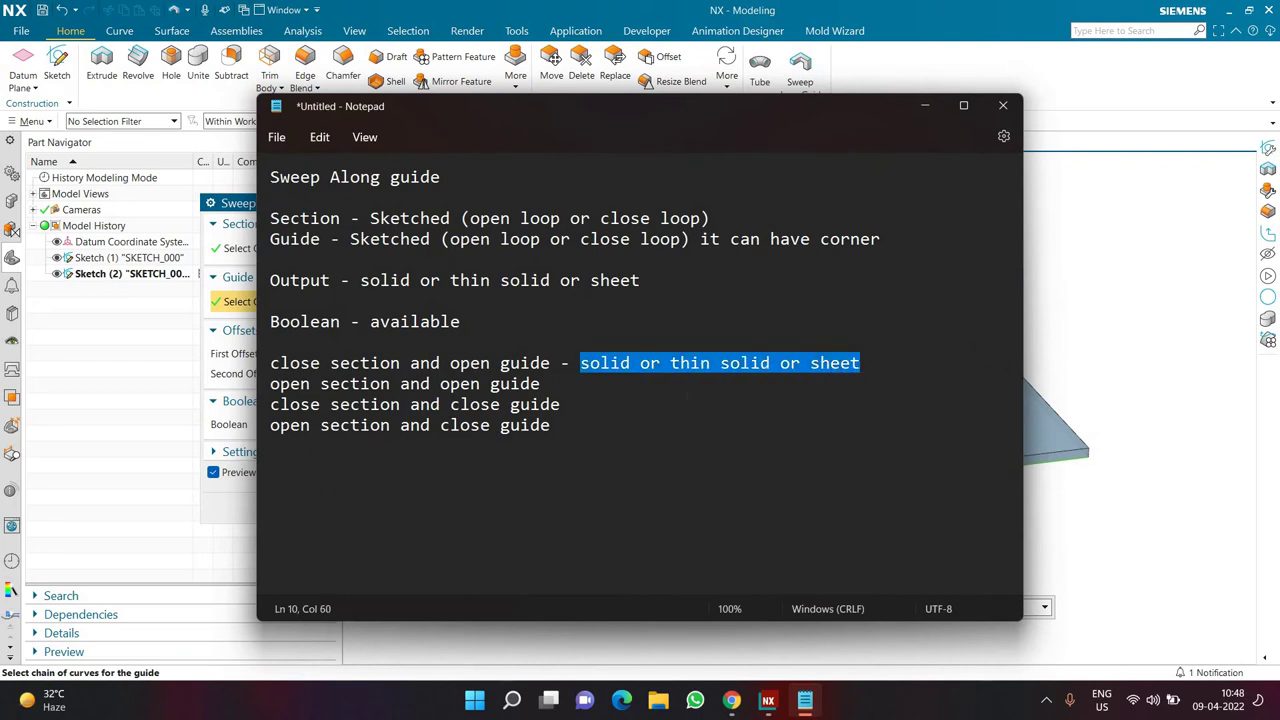
{"action": "left_click", "coordinate": [561, 404]}
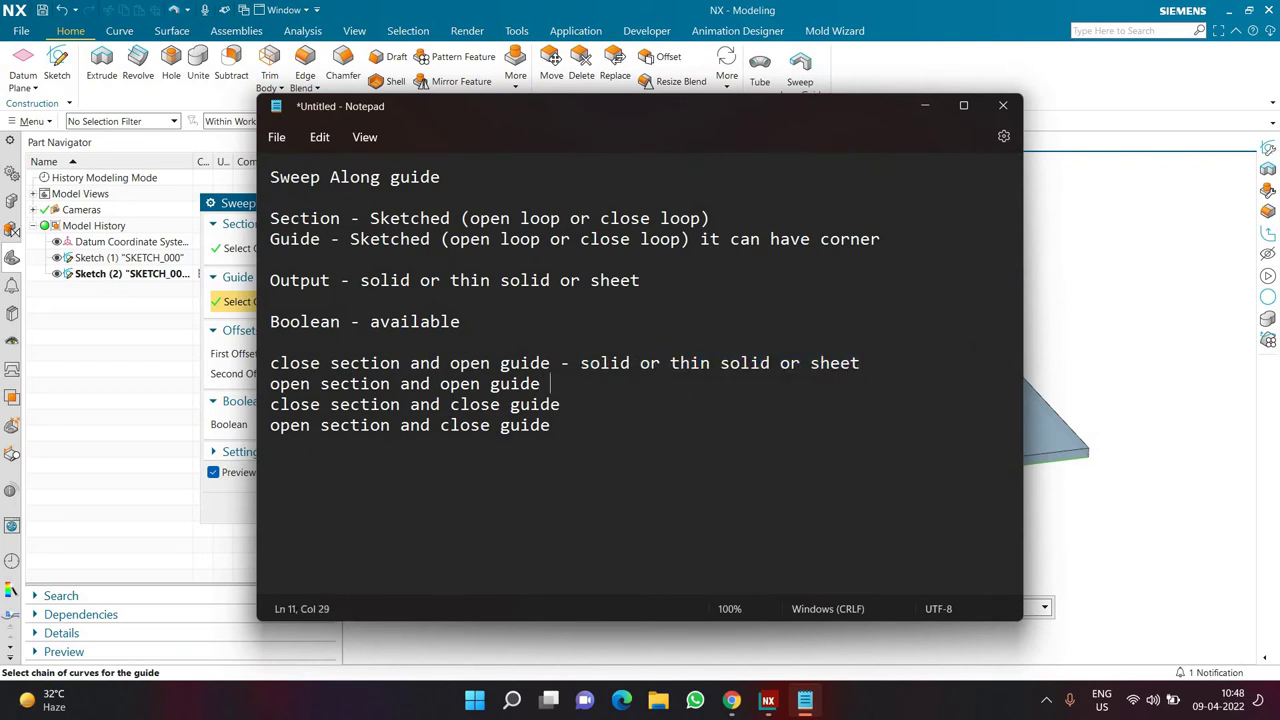
{"action": "key", "text": "ctrl+v"}
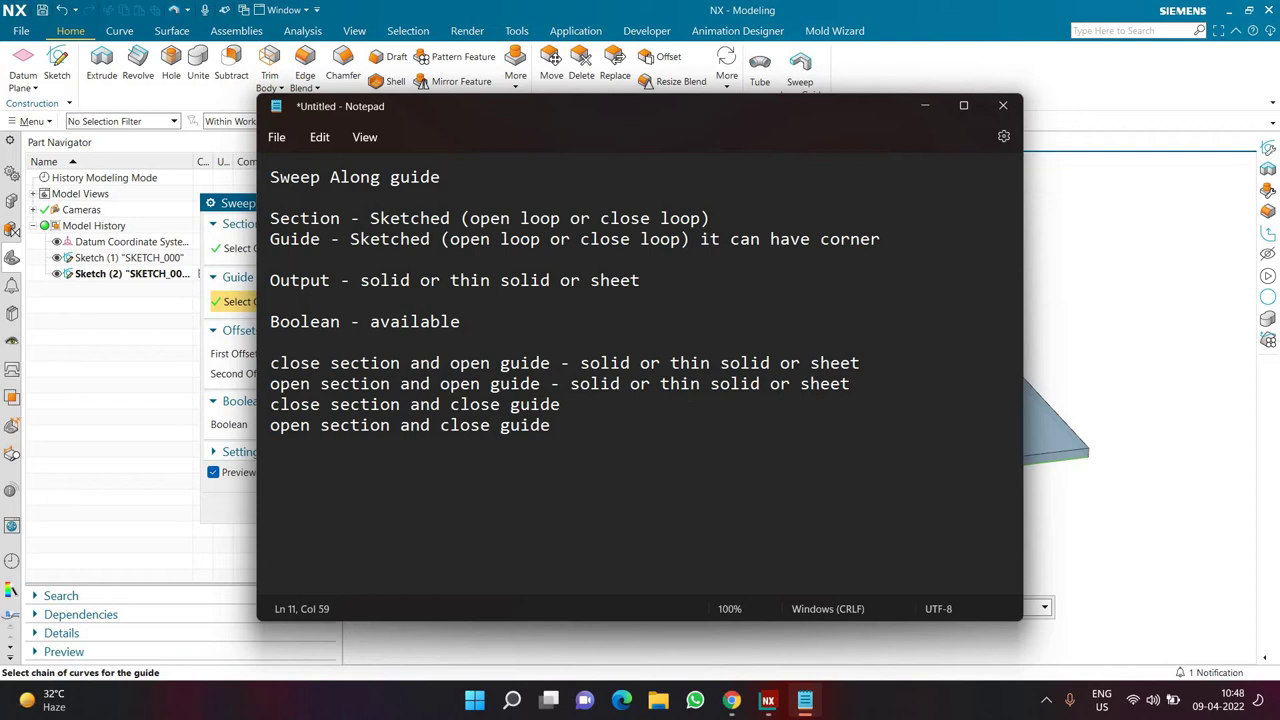
{"action": "double_click", "coordinate": [640, 384]}
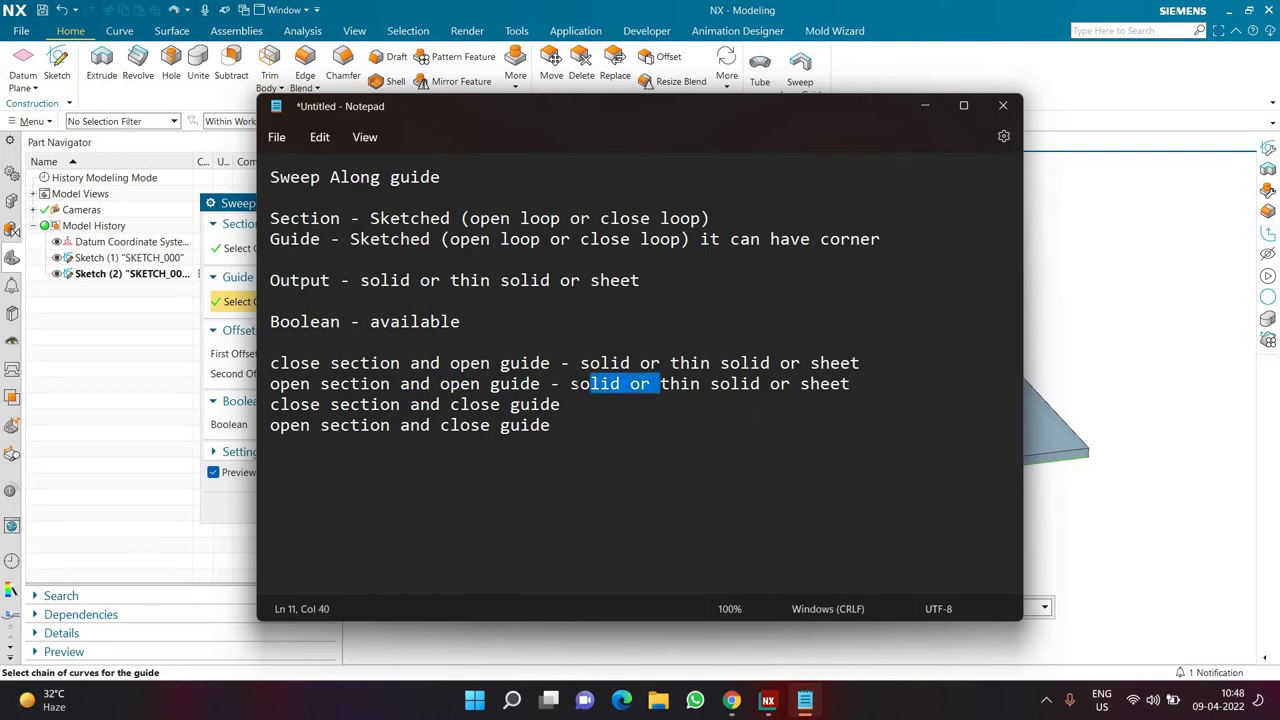
{"action": "key", "text": "BackSpace"}
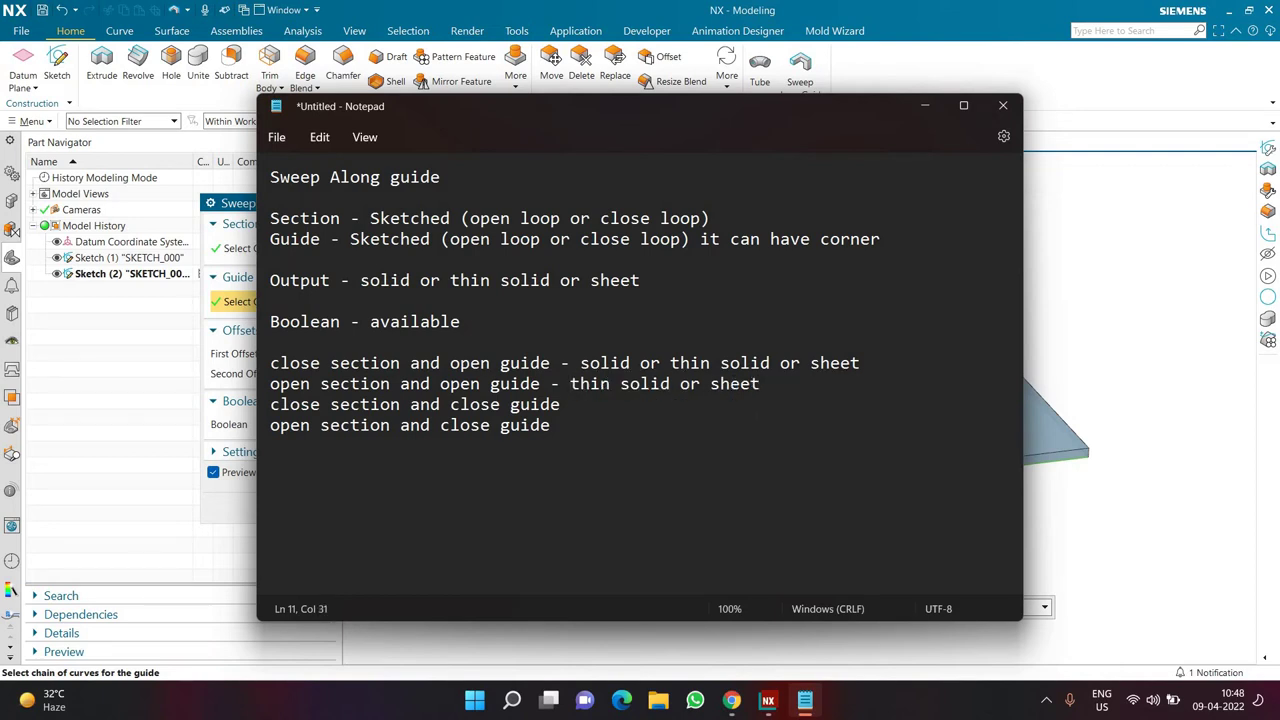
- Highlight "thin solid or sheet" in the "open section and open guide" line
{"action": "key", "text": "shift+Right"}
{"action": "key", "text": "shift+Right"}
{"action": "key", "text": "shift+Right"}
{"action": "key", "text": "shift+Right"}
{"action": "key", "text": "shift+Right"}
{"action": "key", "text": "shift+Right"}
{"action": "key", "text": "shift+Right"}
{"action": "key", "text": "shift+Right"}
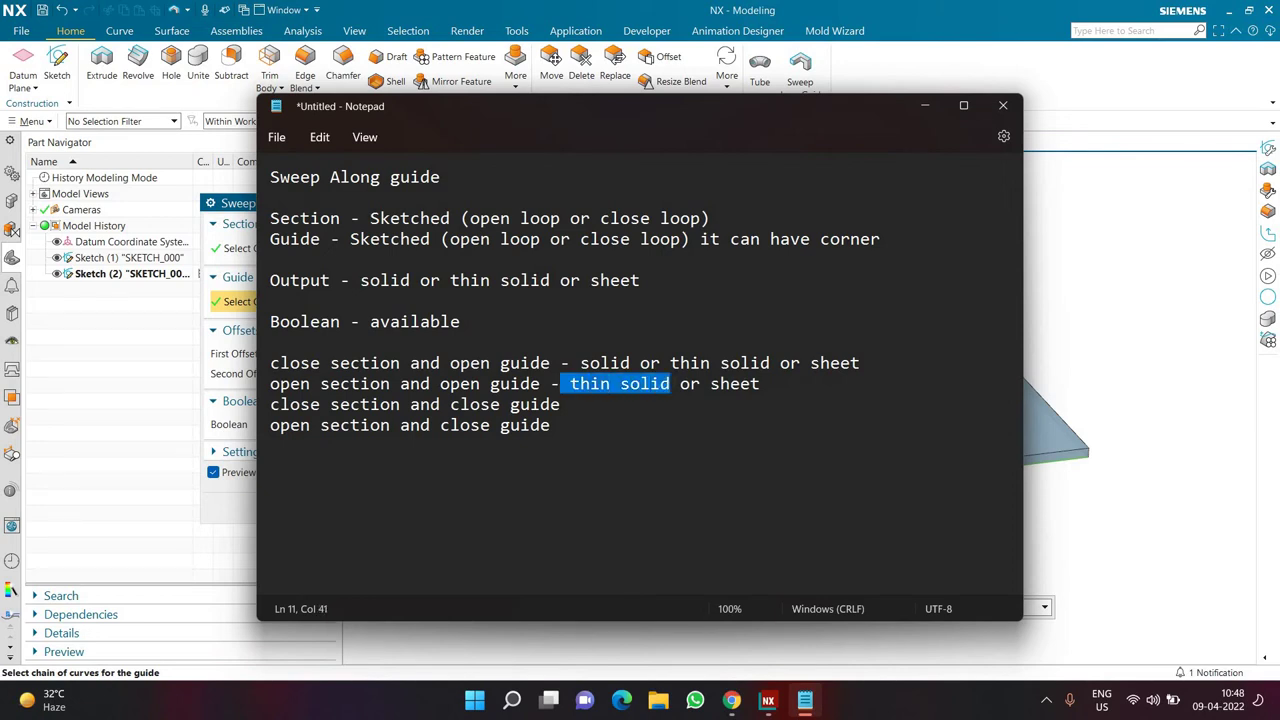
{"action": "key", "text": "shift+Right"}
{"action": "key", "text": "shift+Right"}
{"action": "key", "text": "shift+Right"}
{"action": "key", "text": "shift+Right"}
{"action": "key", "text": "shift+Right"}
{"action": "key", "text": "shift+Right"}
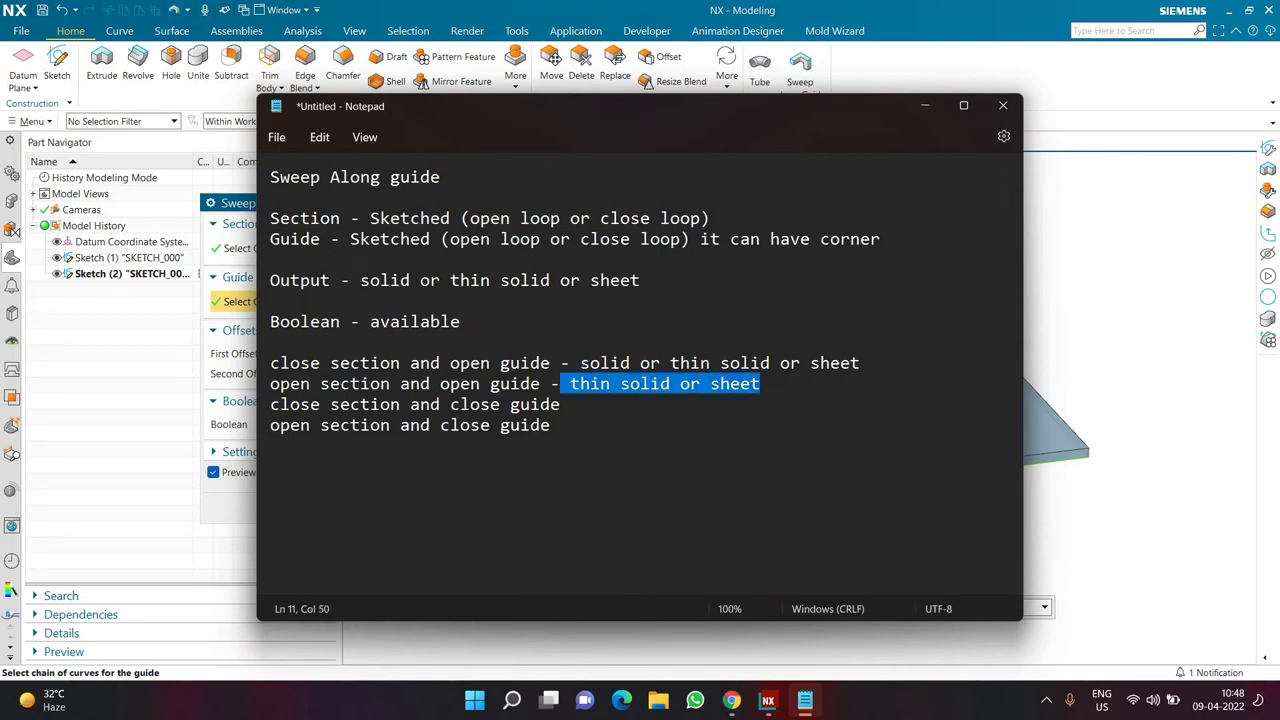
{"action": "key", "text": "Right"}
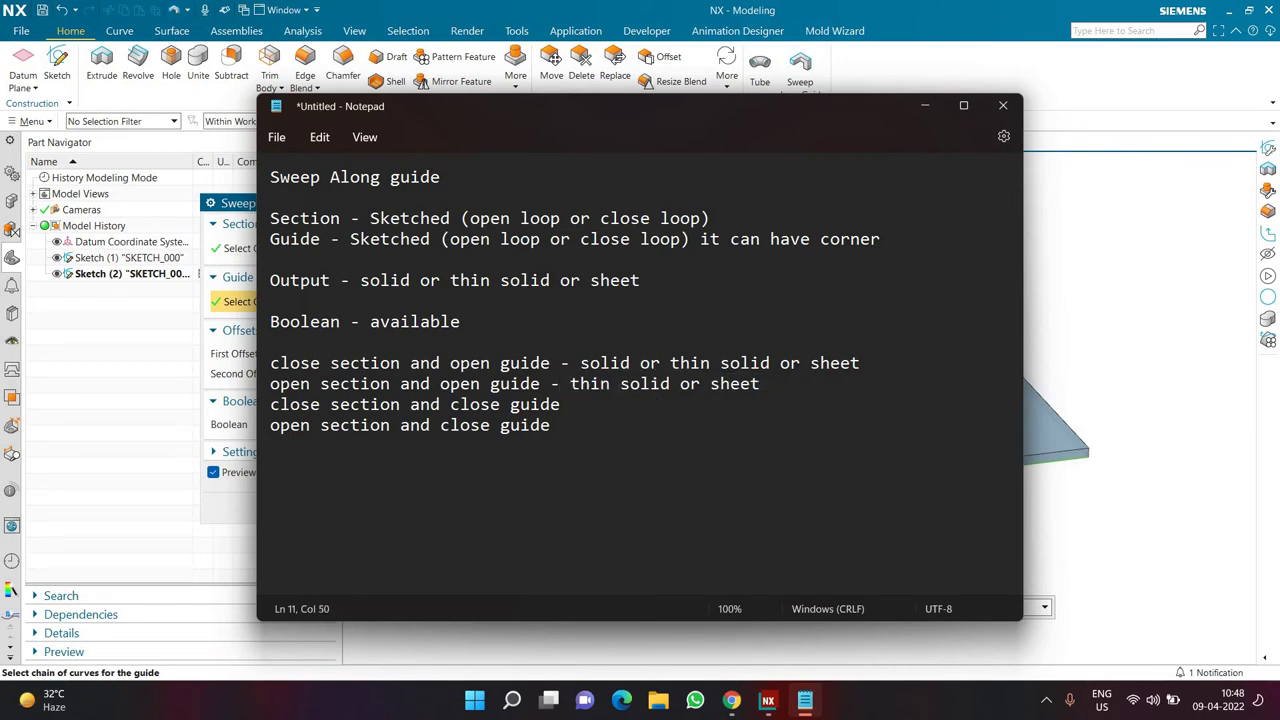
{"action": "key", "text": "ctrl+Left"}
{"action": "key", "text": "ctrl+Left"}
{"action": "key", "text": "ctrl+Left"}
{"action": "key", "text": "ctrl+Left"}
{"action": "key", "text": "shift+Right"}
{"action": "key", "text": "shift+Right"}
{"action": "key", "text": "shift+Right"}
{"action": "key", "text": "shift+Right"}
{"action": "key", "text": "shift+Right"}
{"action": "key", "text": "shift+Right"}
{"action": "key", "text": "shift+Right"}
{"action": "key", "text": "shift+Right"}
{"action": "key", "text": "shift+Right"}
{"action": "key", "text": "shift+Right"}
{"action": "key", "text": "shift+Right"}
{"action": "key", "text": "shift+Right"}
{"action": "key", "text": "shift+Right"}
{"action": "key", "text": "shift+Right"}
{"action": "key", "text": "shift+Right"}
{"action": "key", "text": "shift+Right"}
{"action": "key", "text": "shift+Right"}
{"action": "key", "text": "shift+Right"}
{"action": "key", "text": "shift+Right"}
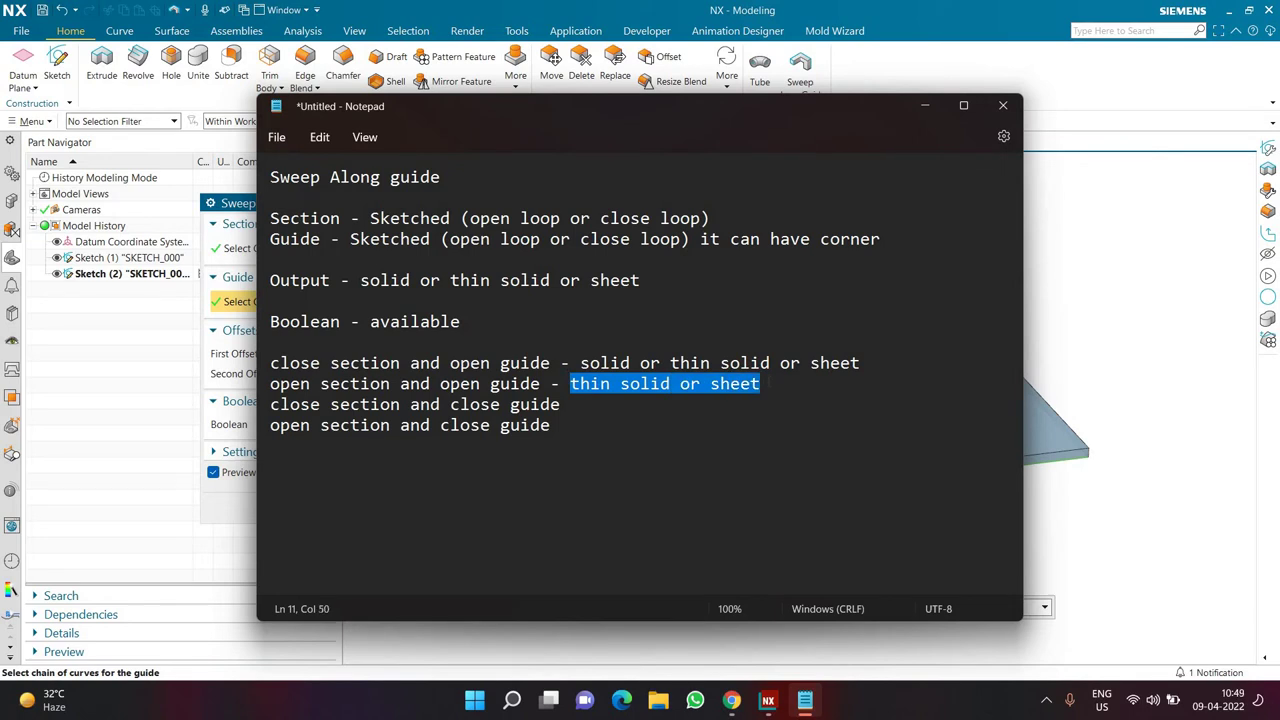
- Append a dash to the "close section and close guide" line and highlight that line's section and guide wording
{"action": "key", "text": "Down"}
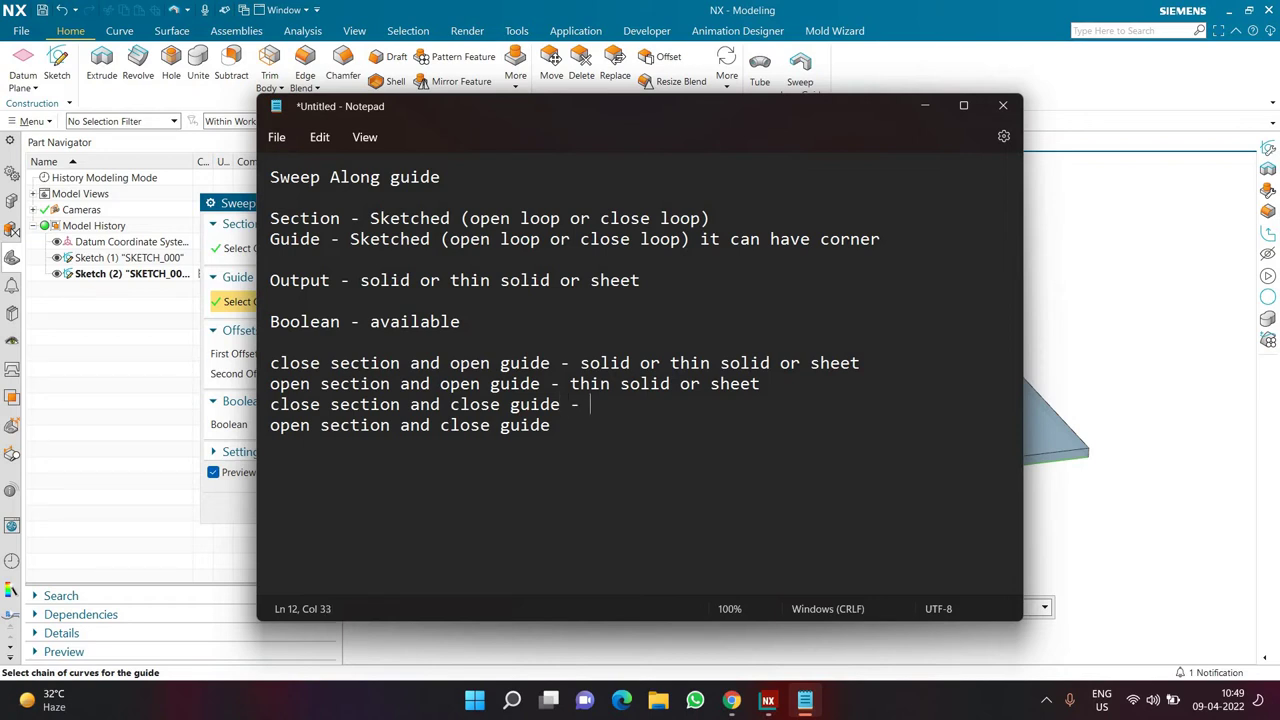
{"action": "key", "text": "Home"}
{"action": "key", "text": "shift+Right"}
{"action": "key", "text": "shift+Right"}
{"action": "key", "text": "shift+Right"}
{"action": "key", "text": "shift+Right"}
{"action": "key", "text": "shift+Right"}
{"action": "key", "text": "shift+Right"}
{"action": "key", "text": "shift+Right"}
{"action": "key", "text": "shift+Right"}
{"action": "key", "text": "shift+Right"}
{"action": "key", "text": "shift+Right"}
{"action": "key", "text": "shift+Right"}
{"action": "key", "text": "shift+Right"}
{"action": "key", "text": "shift+Right"}
{"action": "key", "text": "shift+Right"}
{"action": "key", "text": "shift+Right"}
{"action": "key", "text": "shift+Right"}
{"action": "key", "text": "shift+Right"}
{"action": "key", "text": "shift+Right"}
{"action": "key", "text": "shift+Right"}
{"action": "key", "text": "shift+Right"}
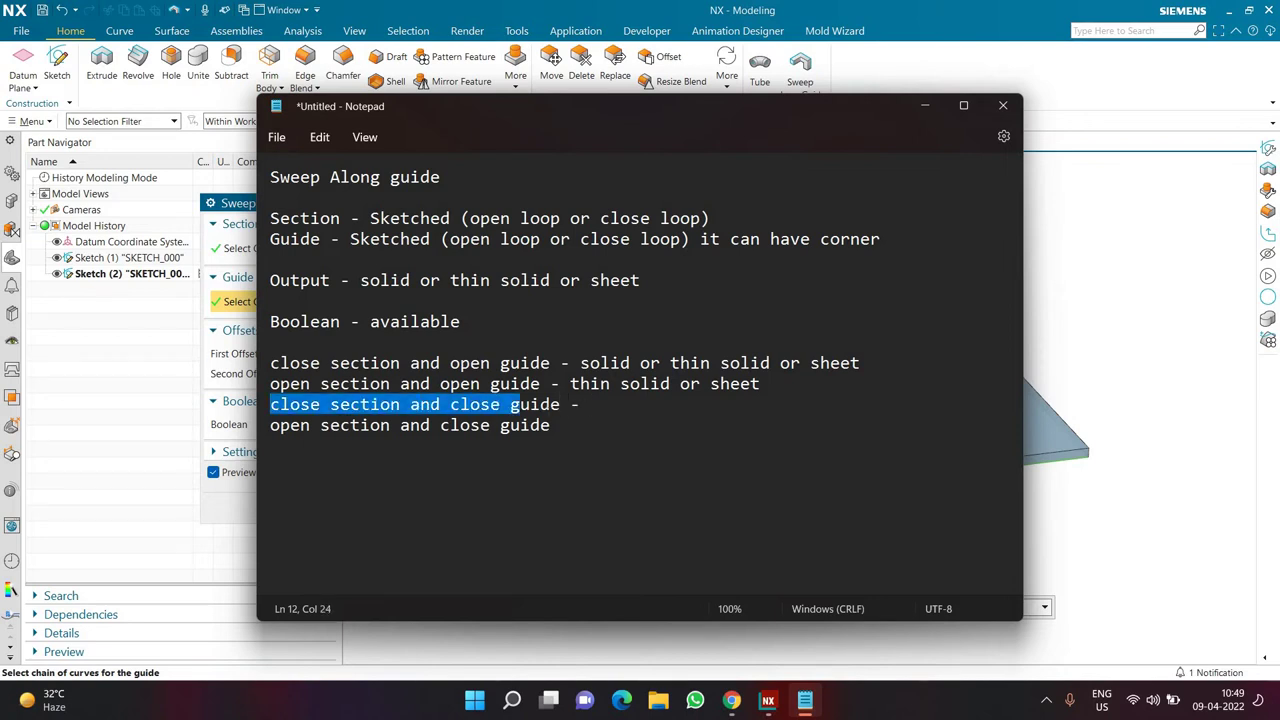
- Return to NX, cancel the open sweep and delete both existing sketches from the model history
{"action": "left_click", "coordinate": [925, 106]}
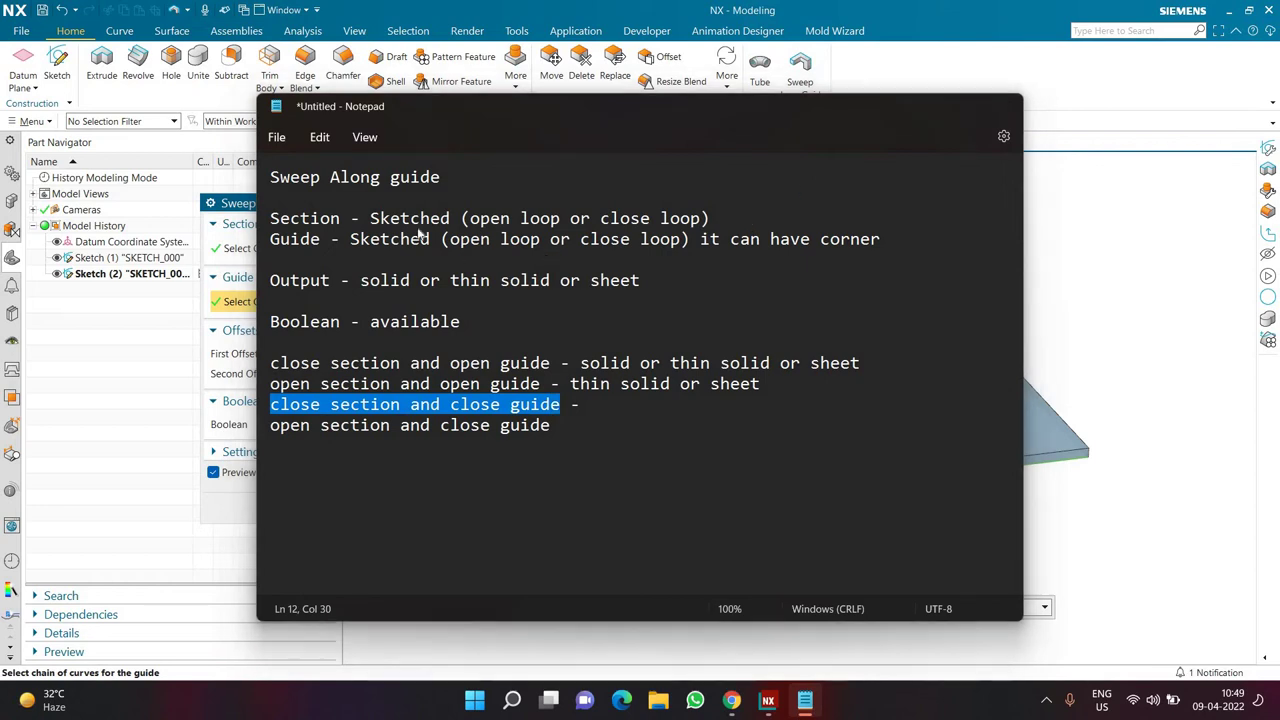
{"action": "left_click", "coordinate": [431, 203]}
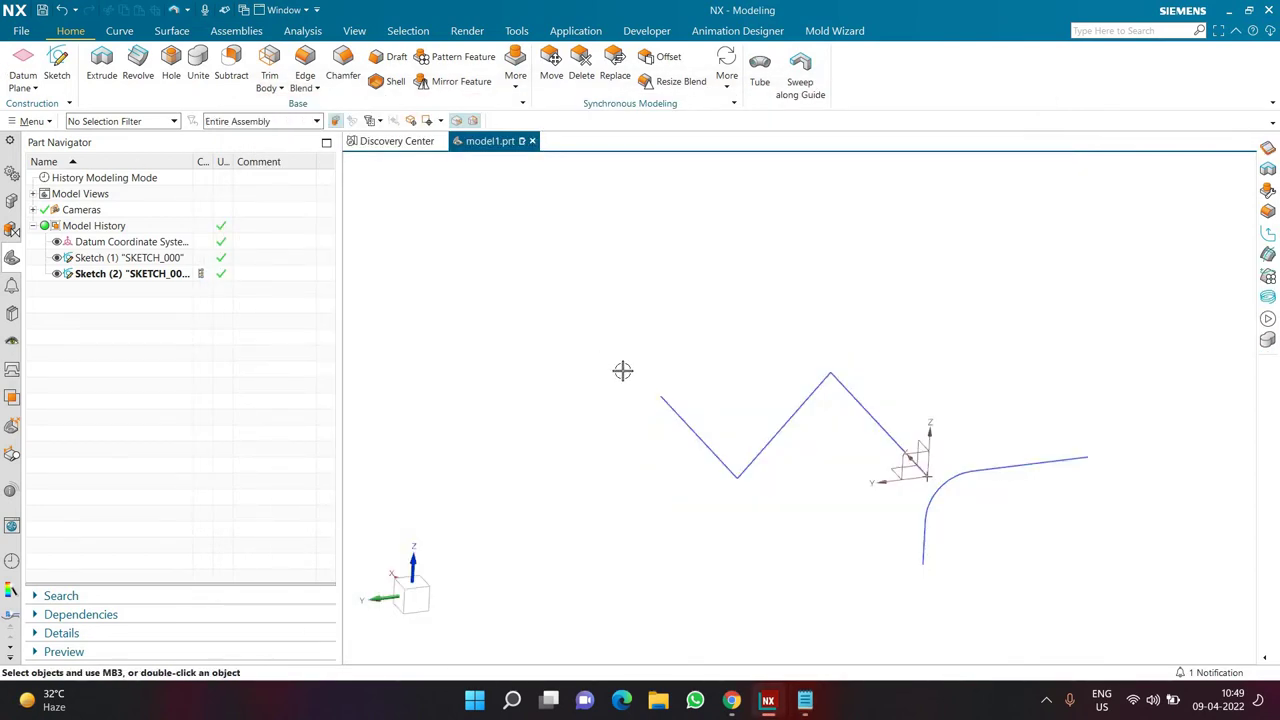
{"action": "scroll", "coordinate": [622, 371], "scroll_direction": "down", "scroll_amount": 4}
{"action": "left_click", "coordinate": [178, 258]}
{"action": "left_click", "coordinate": [170, 273], "text": "shift"}
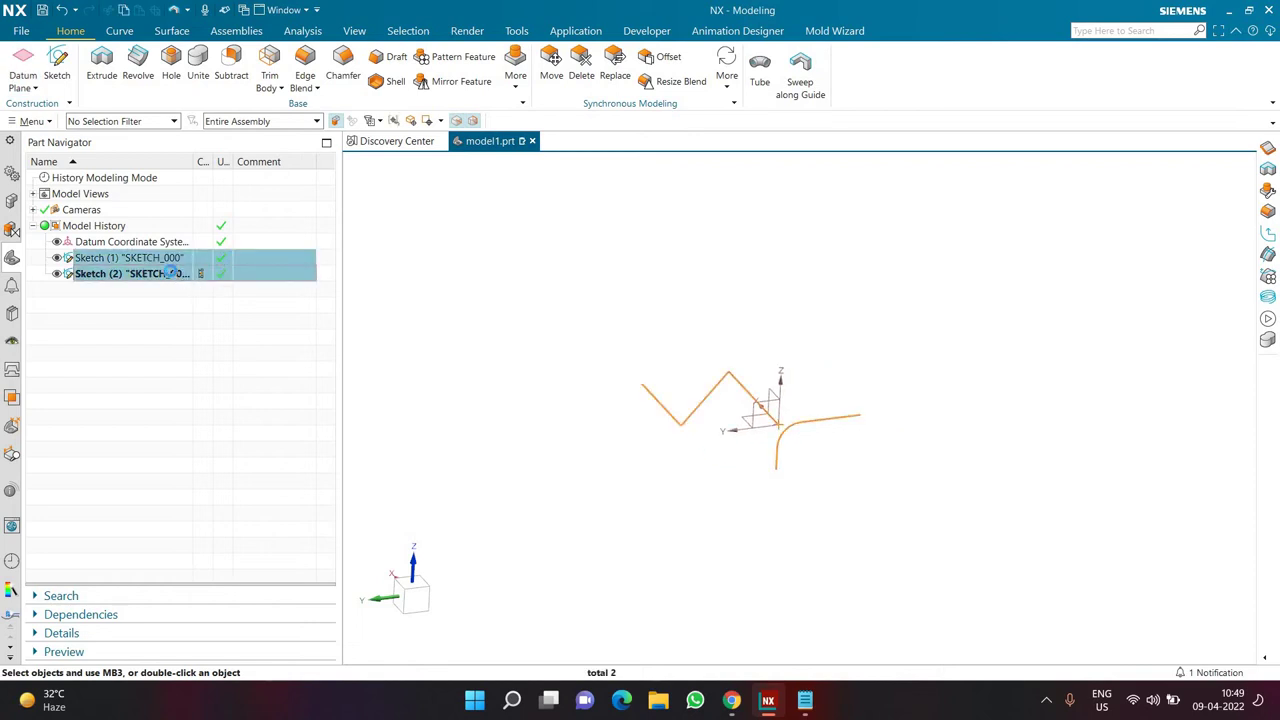
{"action": "key", "text": "Delete"}
- Create a sketch on the default XY plane and draw a 300 mm diameter circle centred on the origin
{"action": "left_click", "coordinate": [59, 68]}
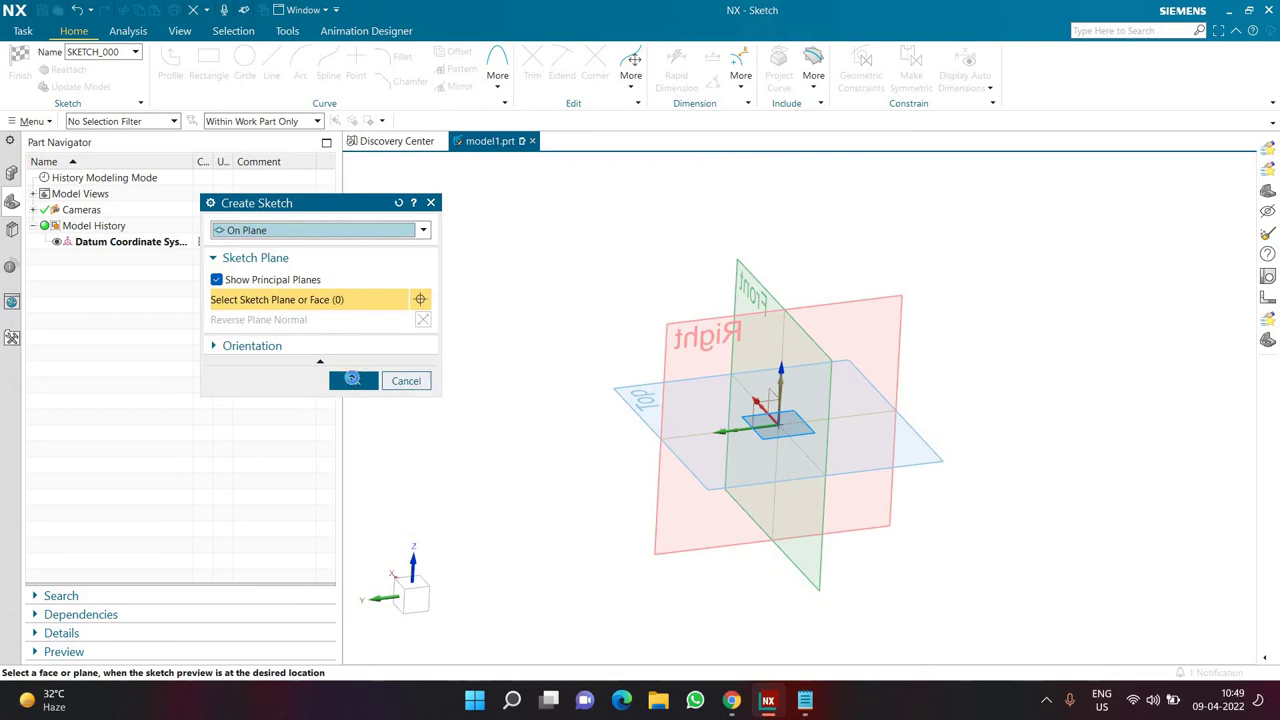
{"action": "left_click", "coordinate": [352, 378]}
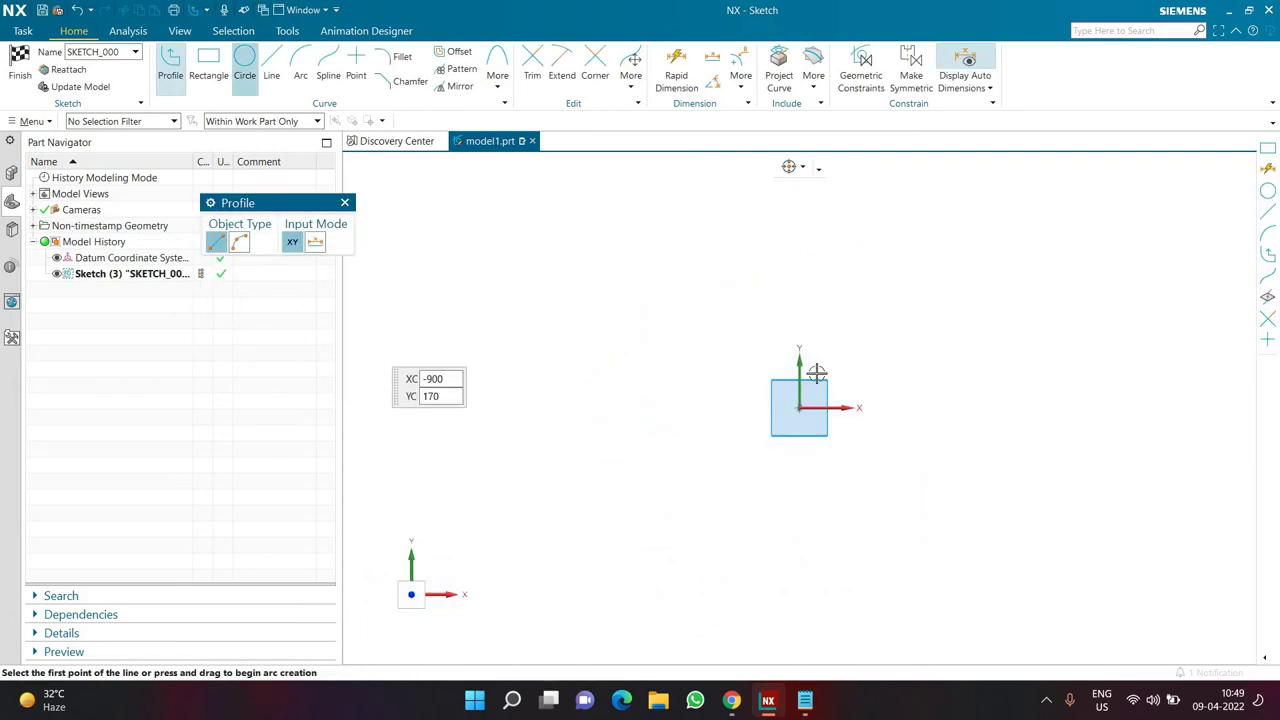
{"action": "key", "text": "o"}
{"action": "left_click", "coordinate": [788, 432]}
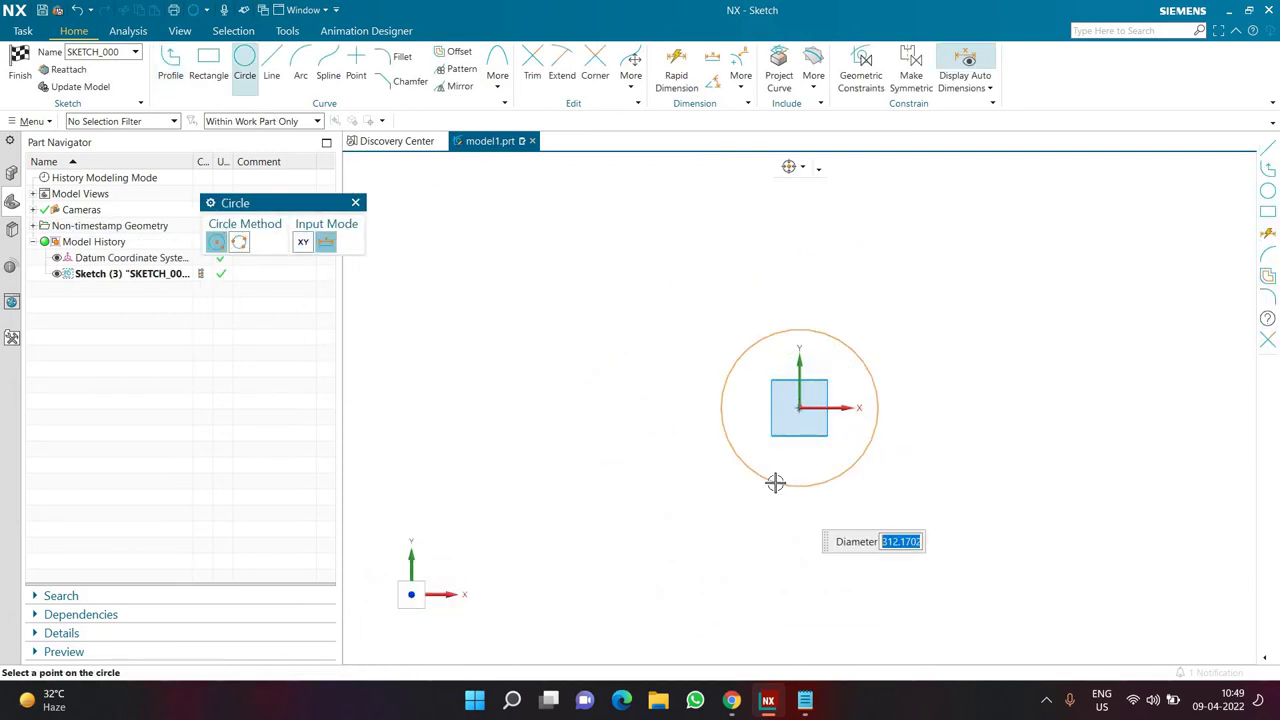
{"action": "type", "text": "300"}
{"action": "key", "text": "Return"}
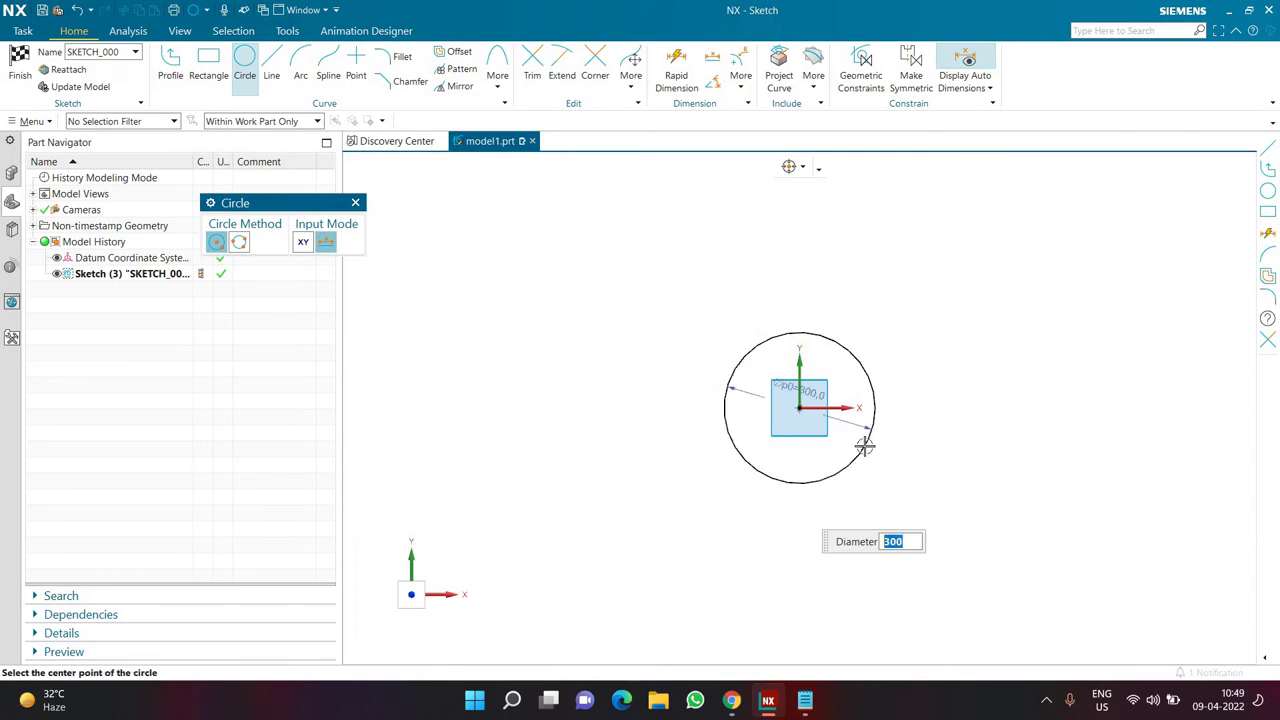
{"action": "scroll", "coordinate": [860, 445], "scroll_direction": "down", "scroll_amount": 4}
{"action": "key", "text": "Escape"}
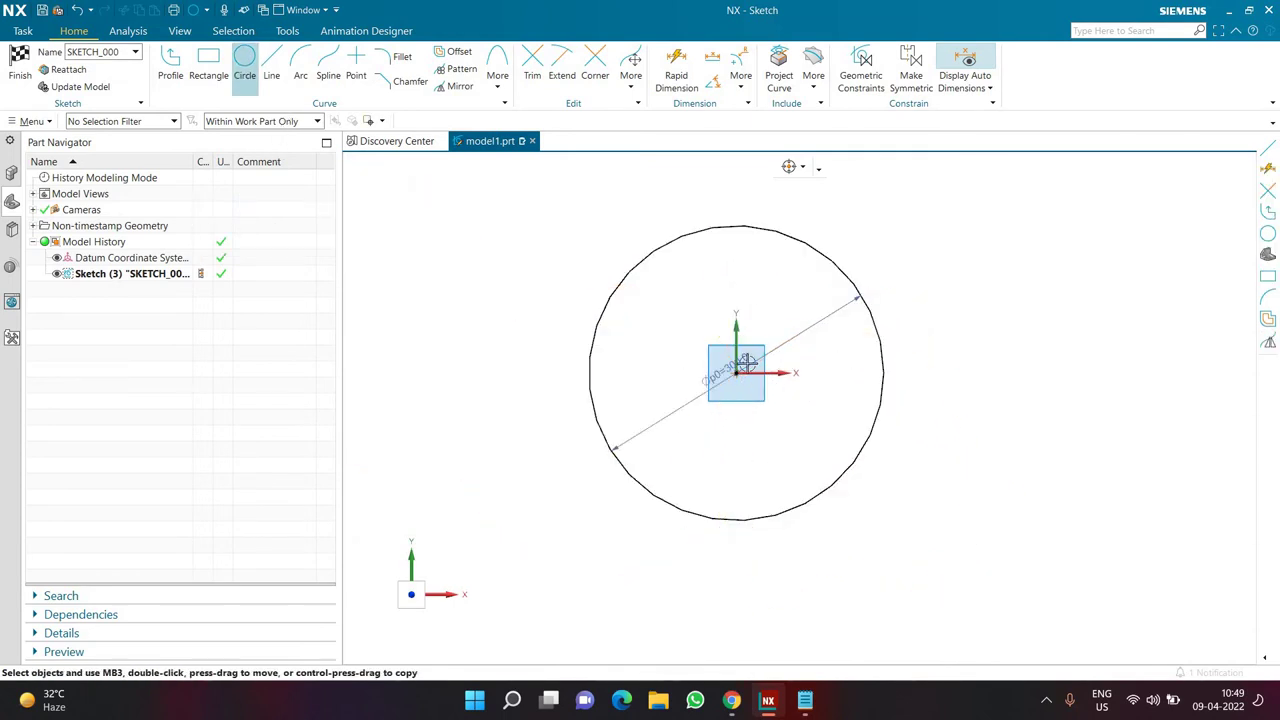
- Draw a 150 mm diameter circle centred on the positive X axis about 335 mm from the origin
{"action": "left_click", "coordinate": [244, 65]}
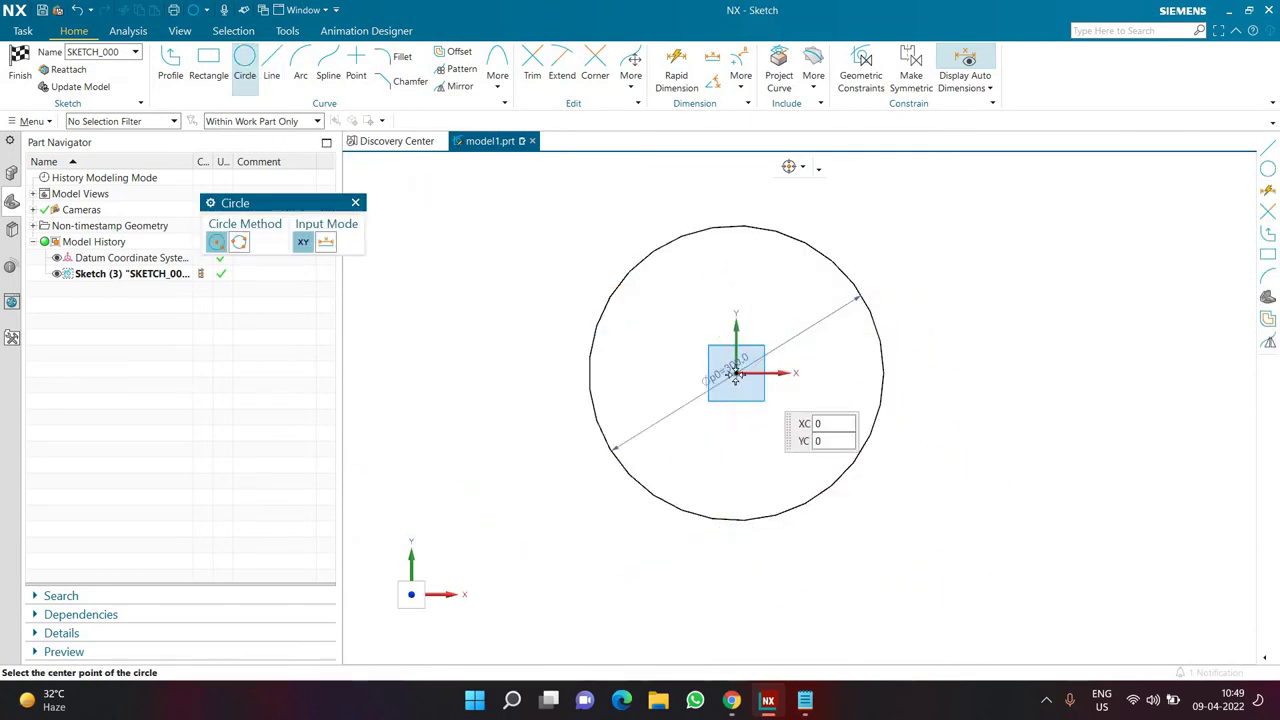
{"action": "left_click", "coordinate": [1065, 373]}
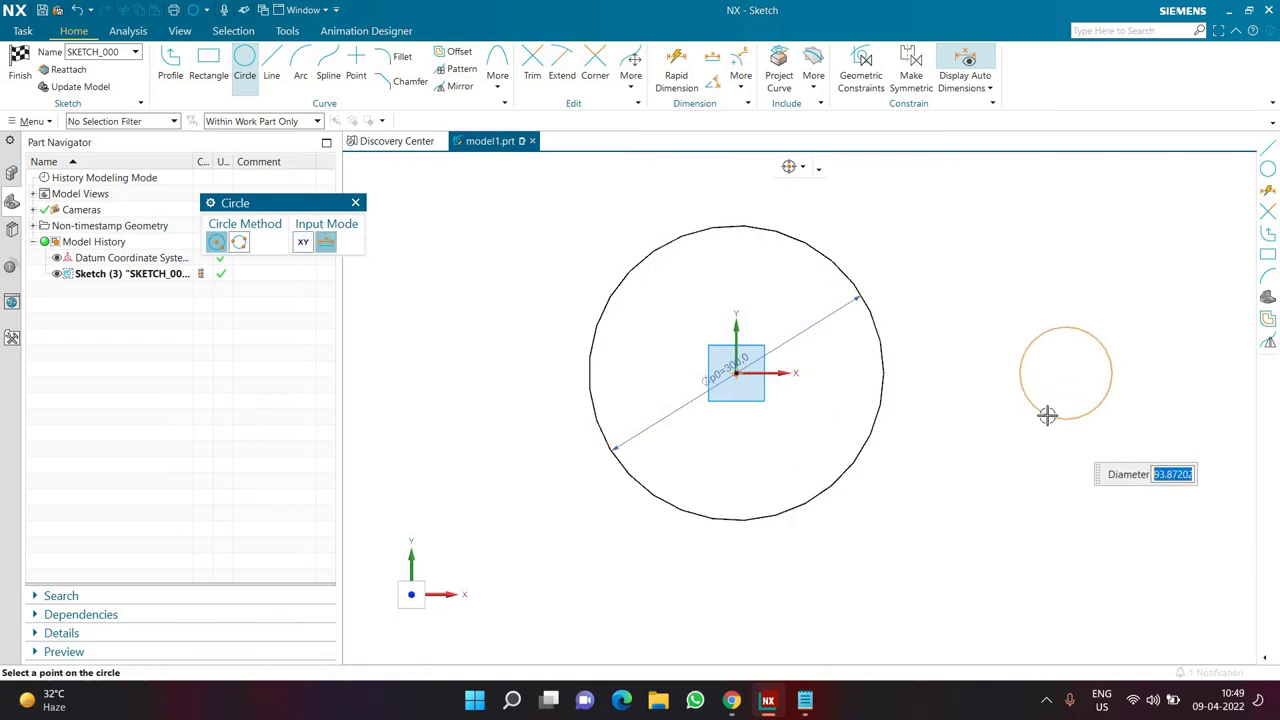
{"action": "type", "text": "150"}
{"action": "key", "text": "Return"}
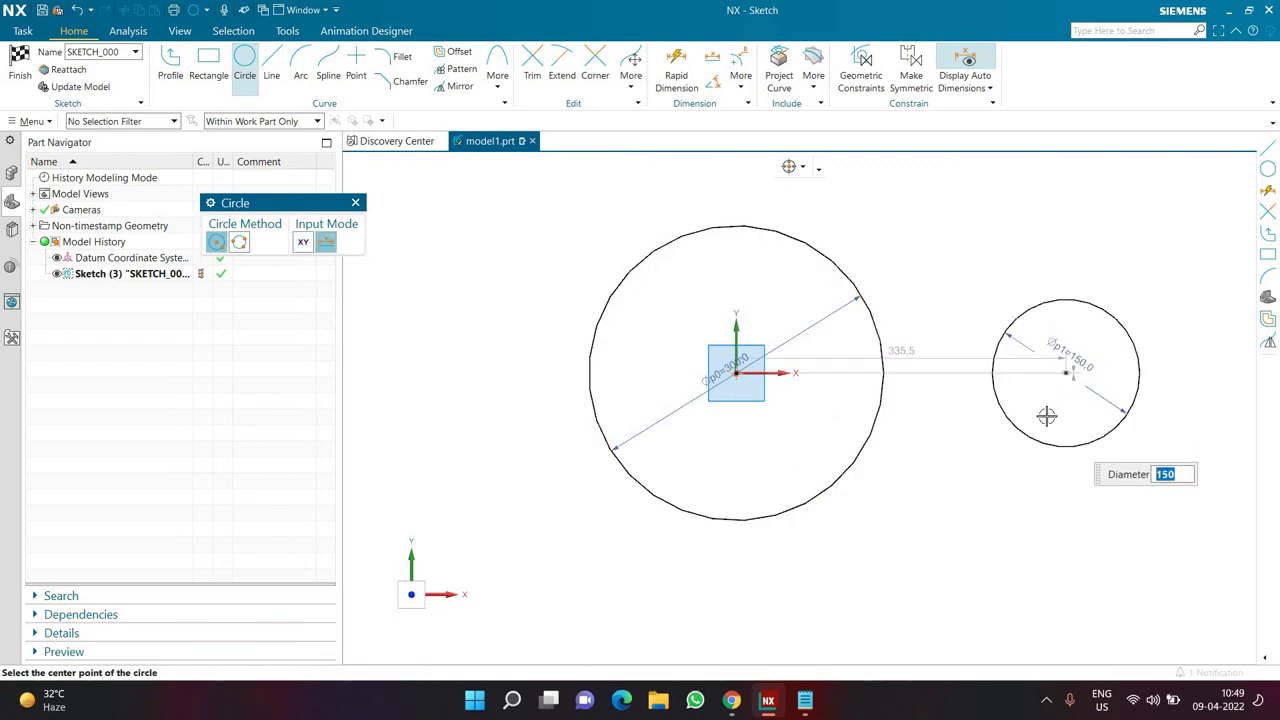
{"action": "key", "text": "Escape"}
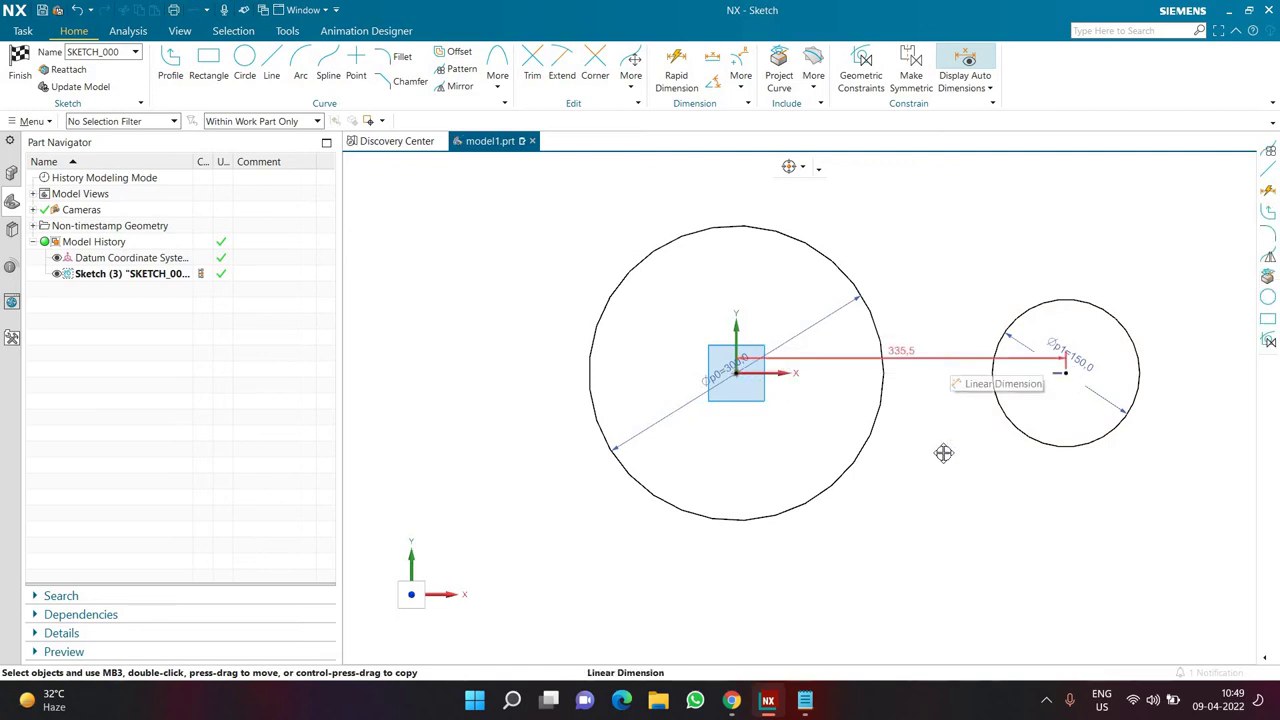
- Place the horizontal centre-distance dimension below the circles and set it to 300 mm
{"action": "left_click_drag", "start_coordinate": [944, 453], "coordinate": [940, 543]}
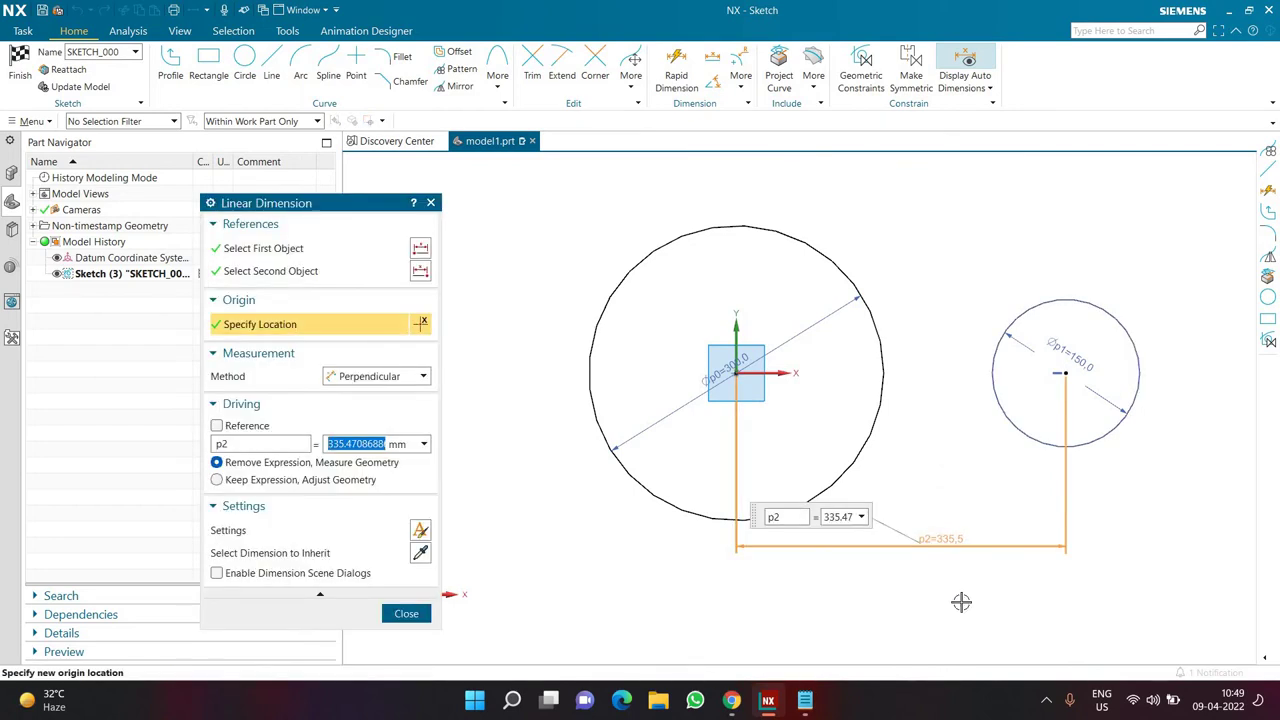
{"action": "type", "text": "300"}
{"action": "left_click", "coordinate": [216, 479]}
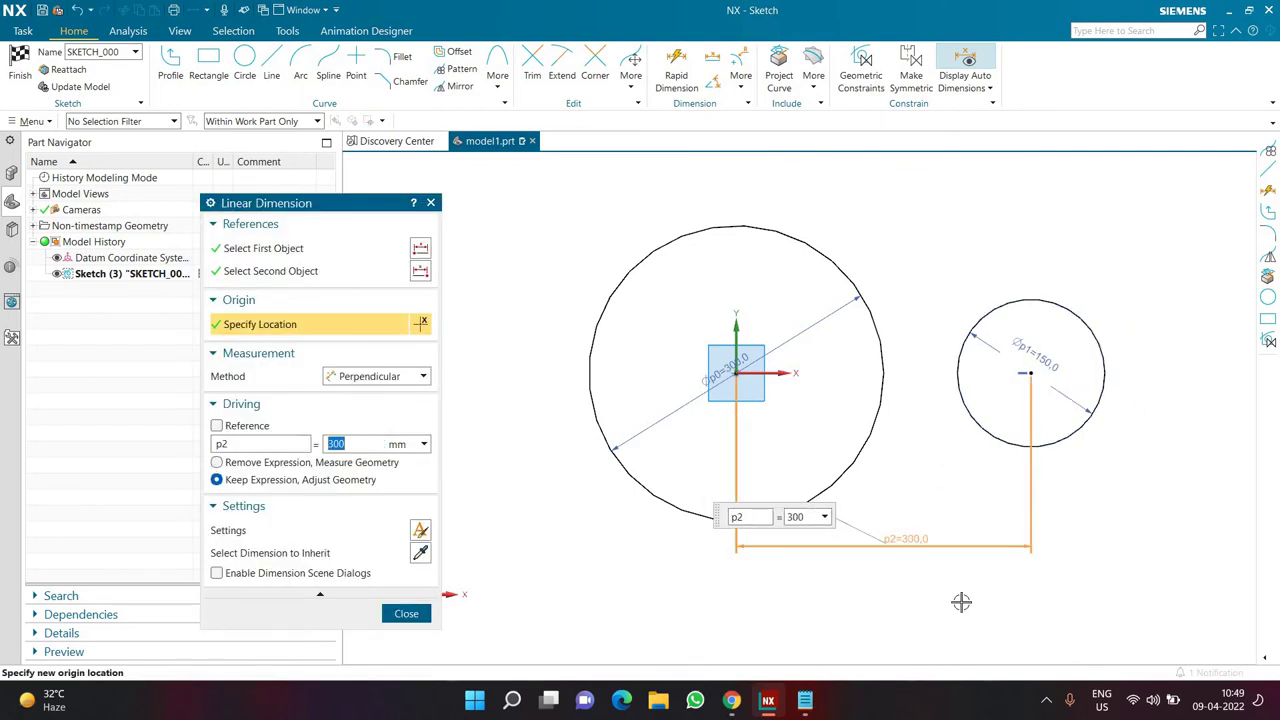
{"action": "left_click", "coordinate": [406, 613]}
- Connect the two circles with an upper and a lower line, each tangent to both circles
{"action": "key", "text": "l"}
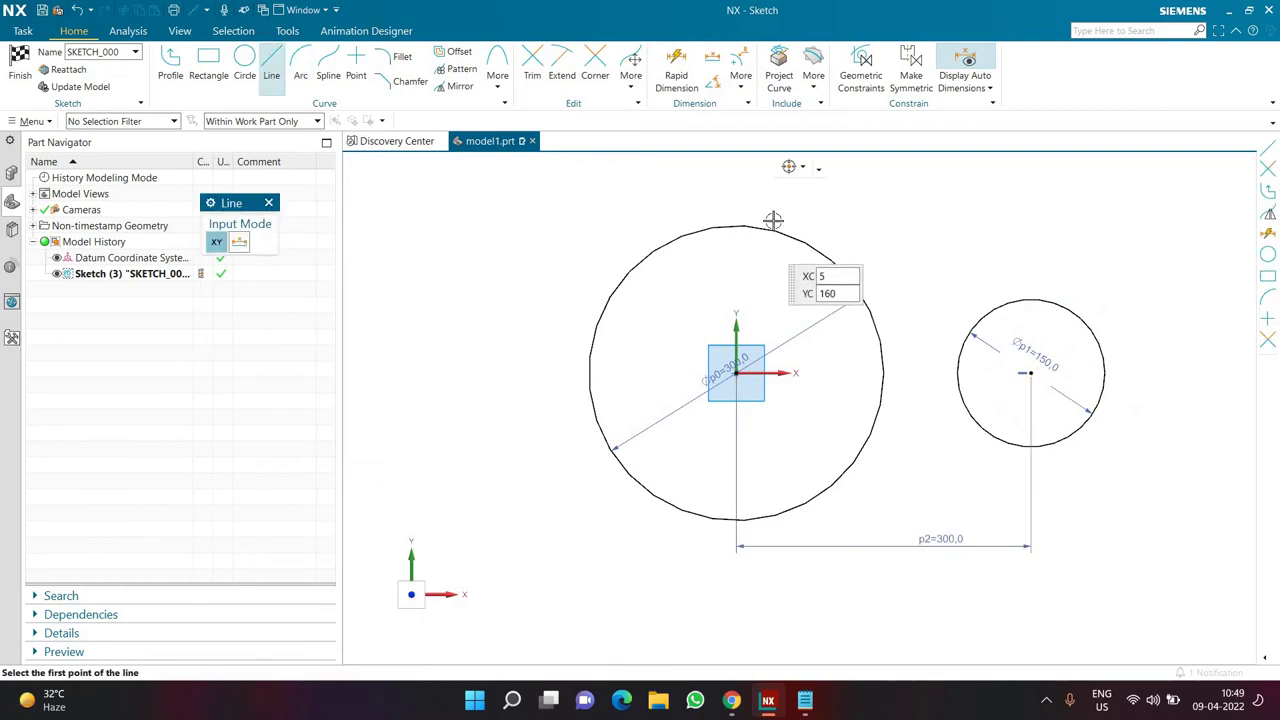
{"action": "left_click", "coordinate": [770, 228]}
{"action": "left_click", "coordinate": [1033, 298]}
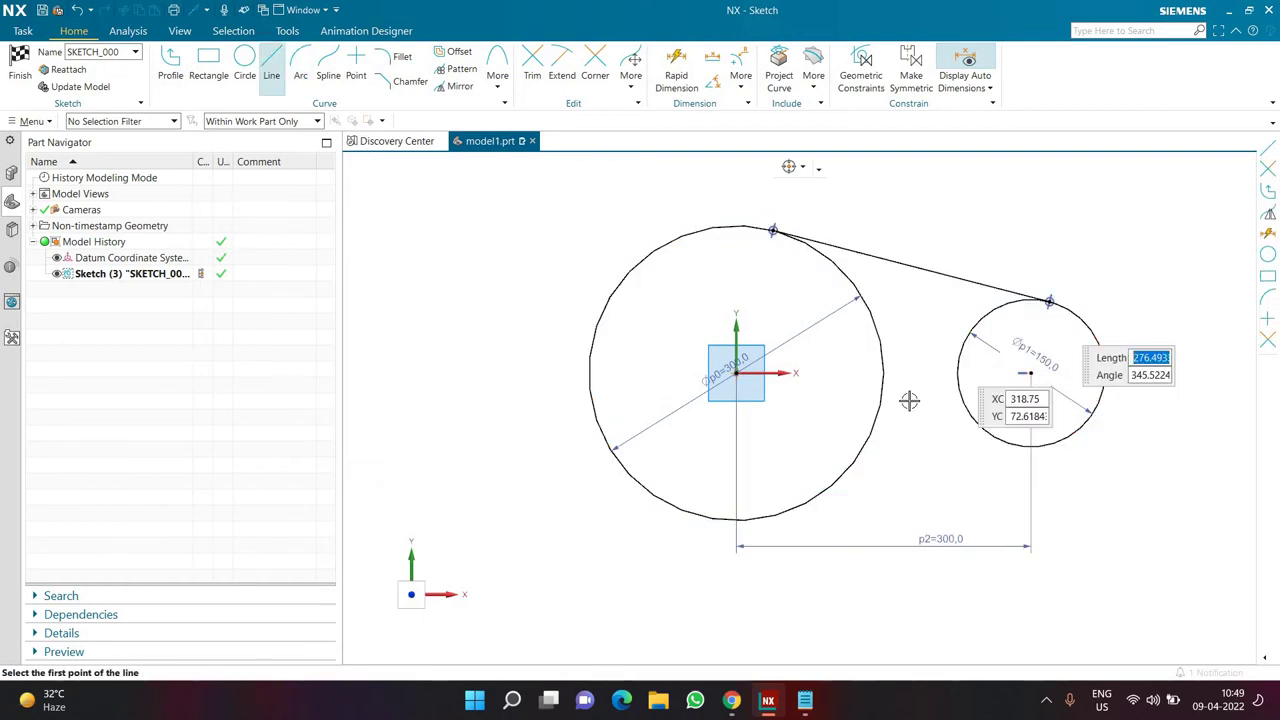
{"action": "left_click", "coordinate": [775, 516]}
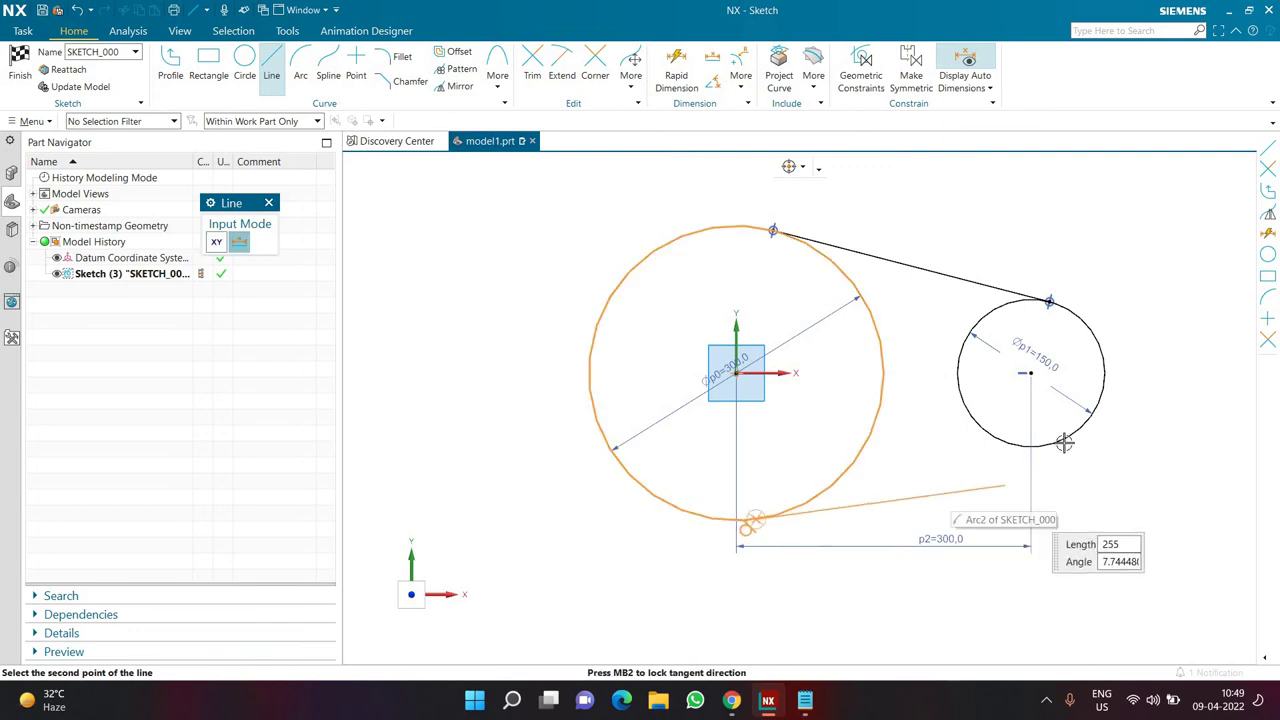
{"action": "left_click", "coordinate": [1045, 447]}
{"action": "key", "text": "Escape"}
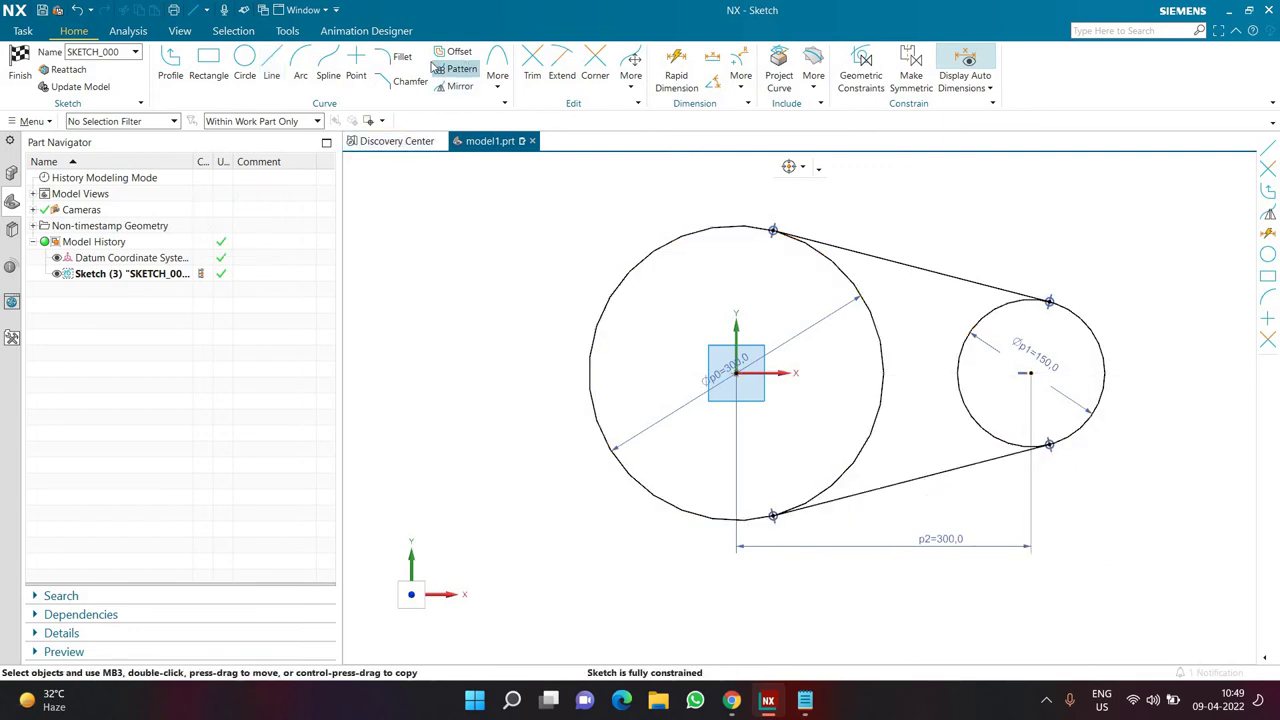
- Trim the inner arcs of both circles to leave a closed outline and finish the sketch
{"action": "left_click", "coordinate": [532, 70]}
{"action": "left_click", "coordinate": [880, 340]}
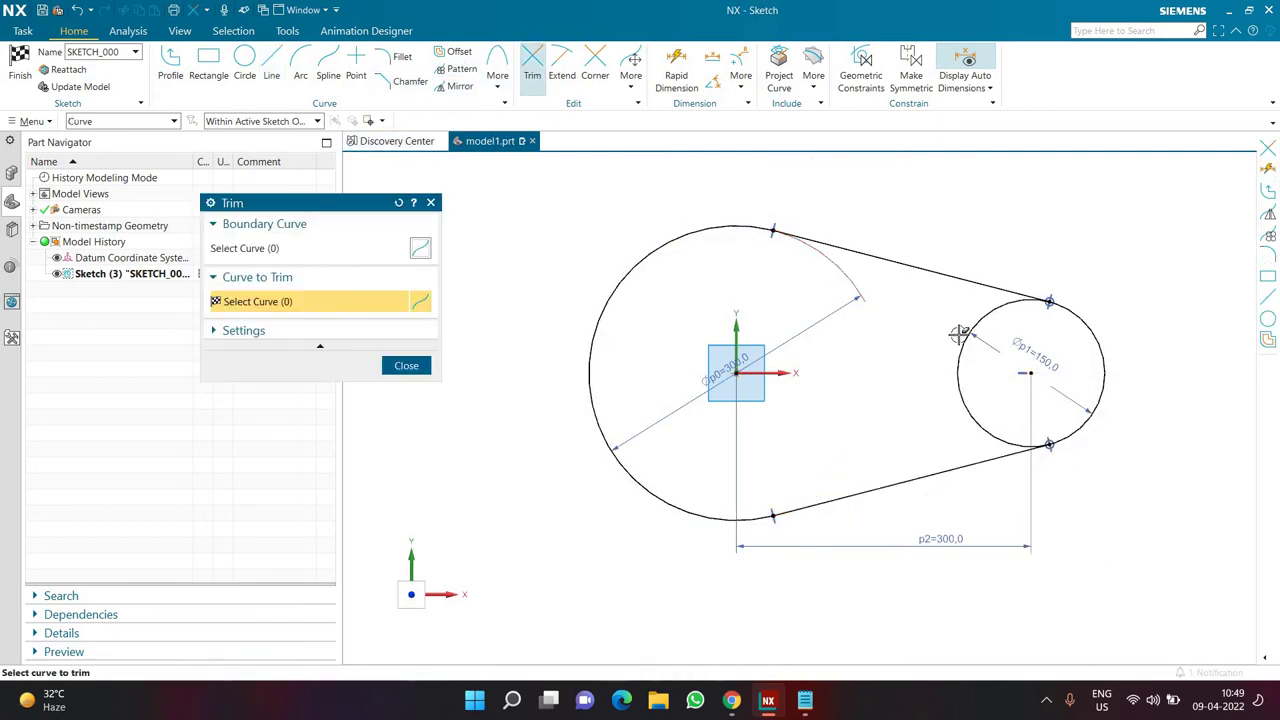
{"action": "left_click", "coordinate": [960, 340]}
{"action": "key", "text": "Escape"}
{"action": "key", "text": "ctrl+q"}
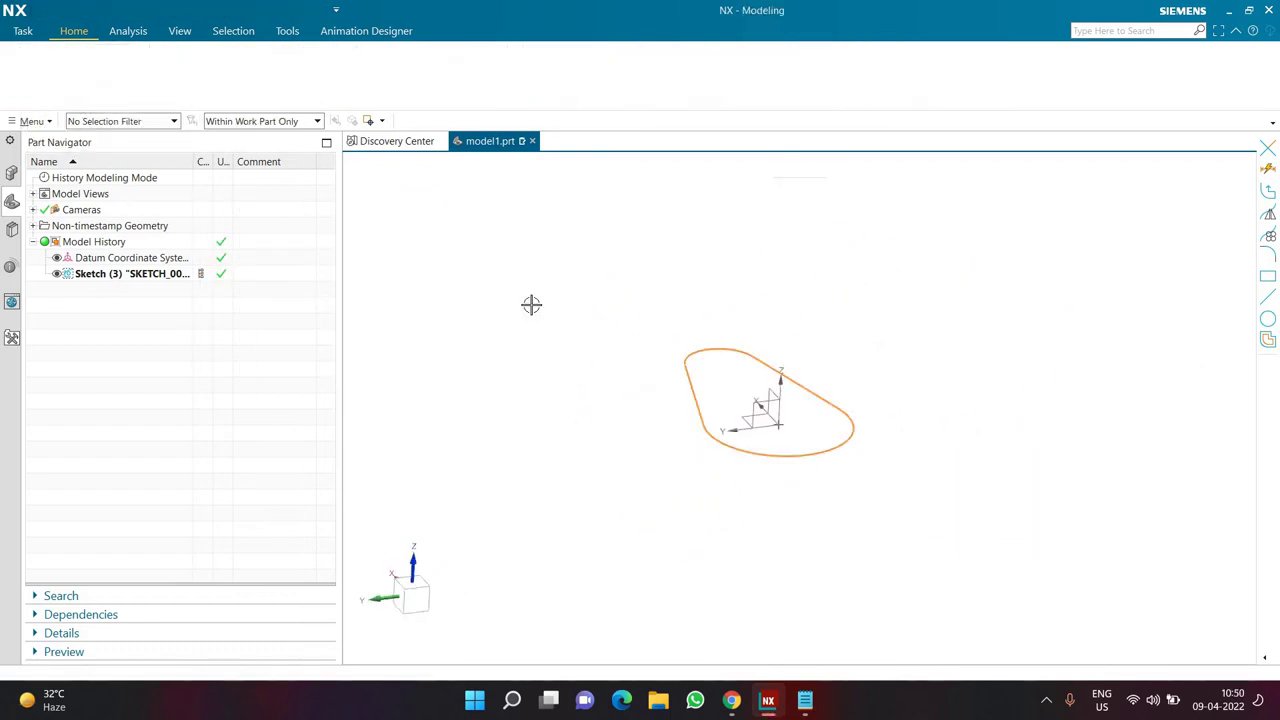
{"action": "mouse_move", "coordinate": [531, 304]}
{"action": "middle_mouse_down"}
{"action": "mouse_move", "coordinate": [677, 411]}
{"action": "mouse_move", "coordinate": [643, 428]}
{"action": "middle_mouse_up"}
{"action": "key", "text": "Escape"}
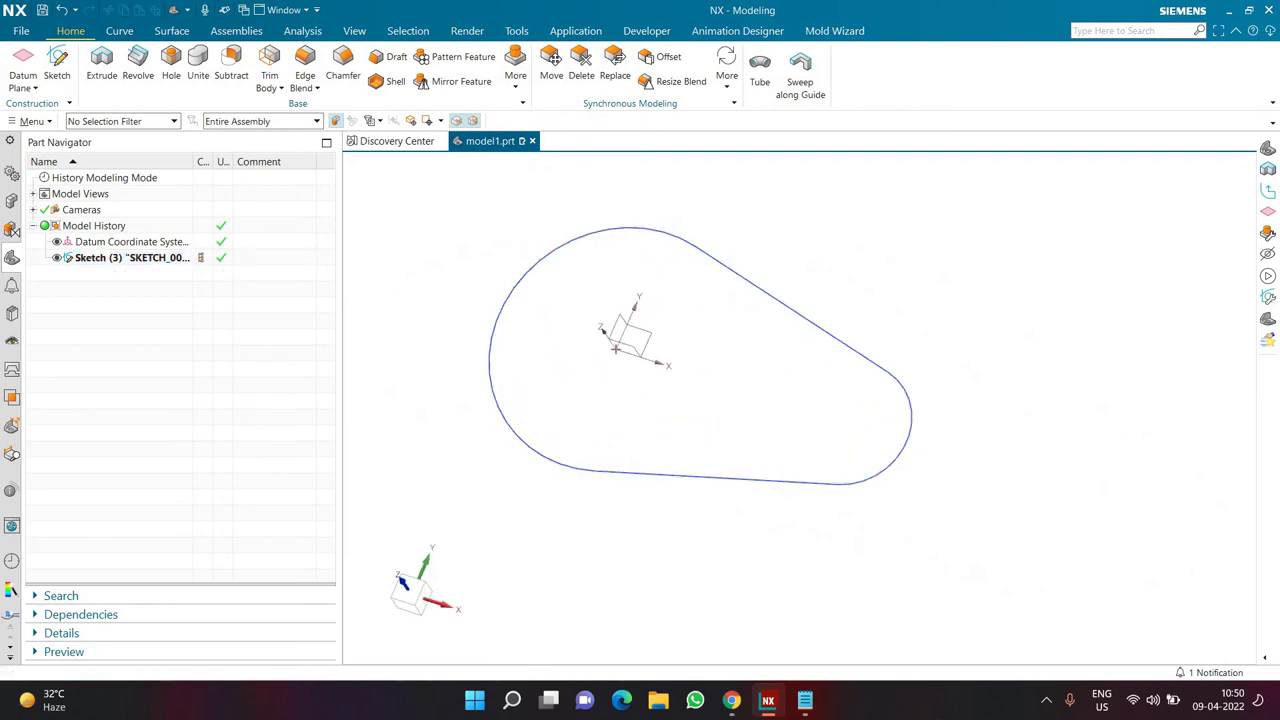
- Review the Notepad notes, highlighting "Section", "Guide" and the word "close" in the "close section and close guide" line
{"action": "left_click", "coordinate": [810, 705]}
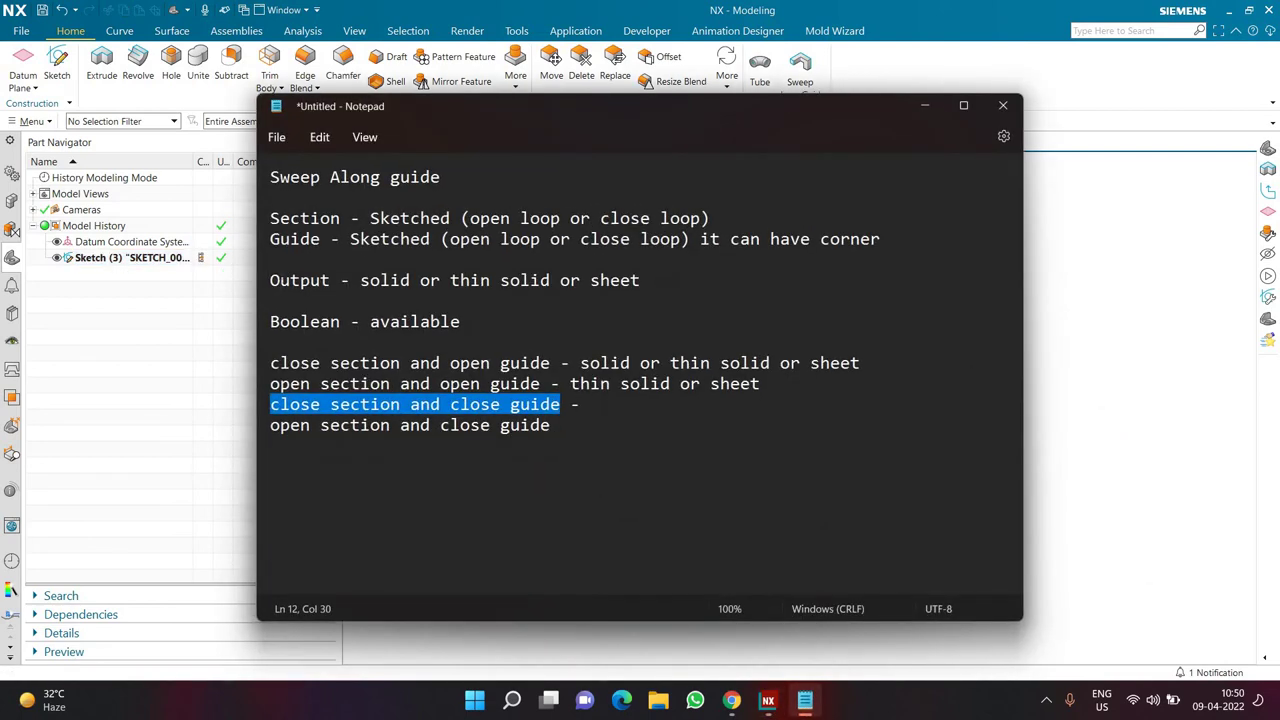
{"action": "double_click", "coordinate": [305, 218]}
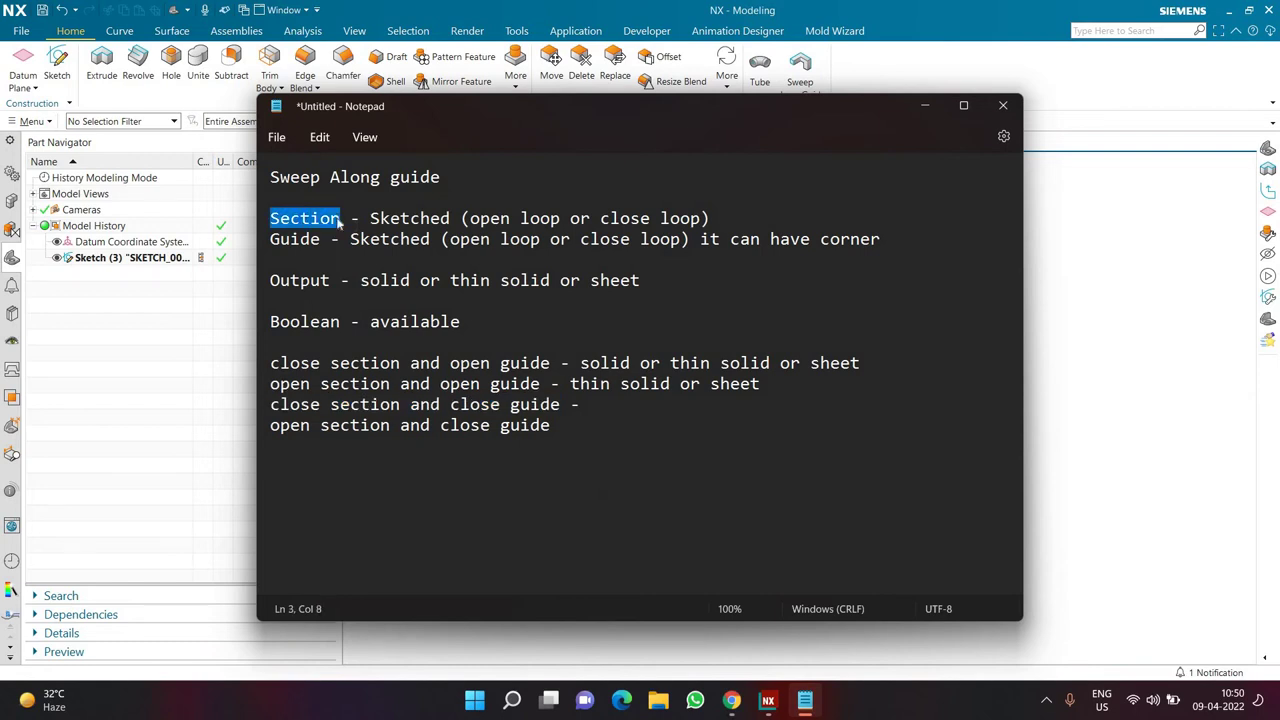
{"action": "double_click", "coordinate": [296, 239]}
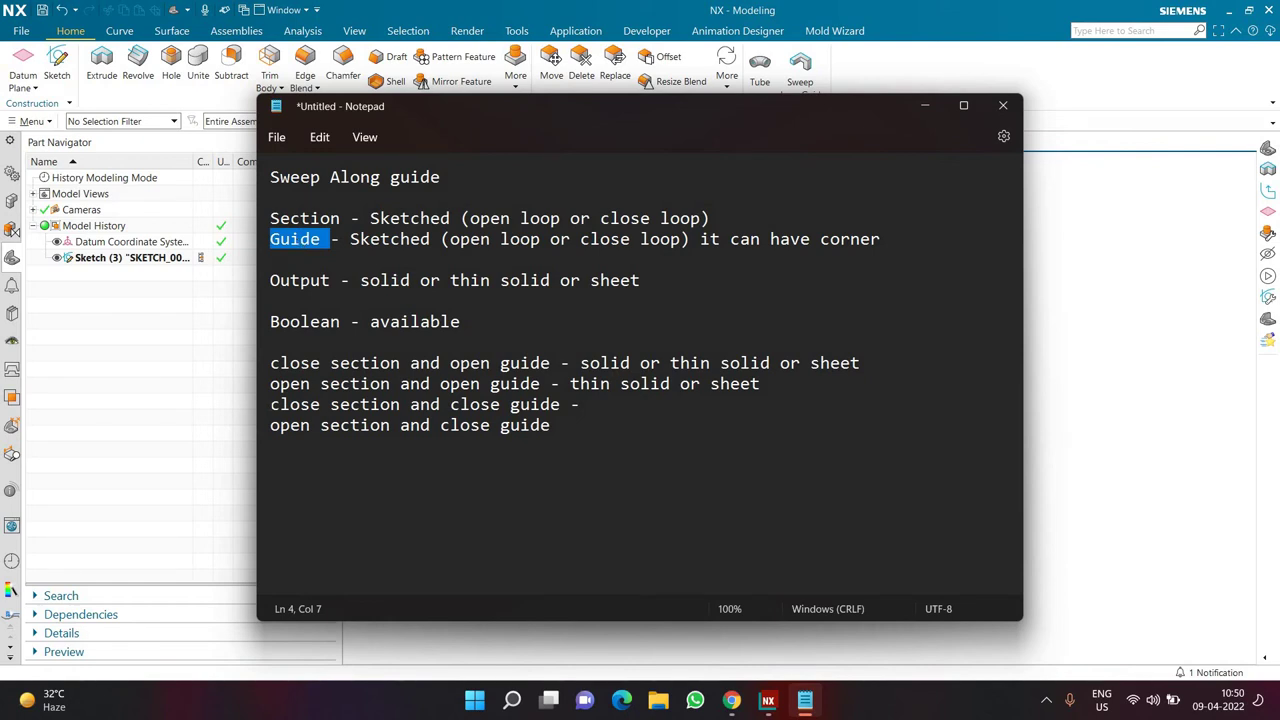
{"action": "left_click_drag", "start_coordinate": [270, 404], "coordinate": [320, 404]}
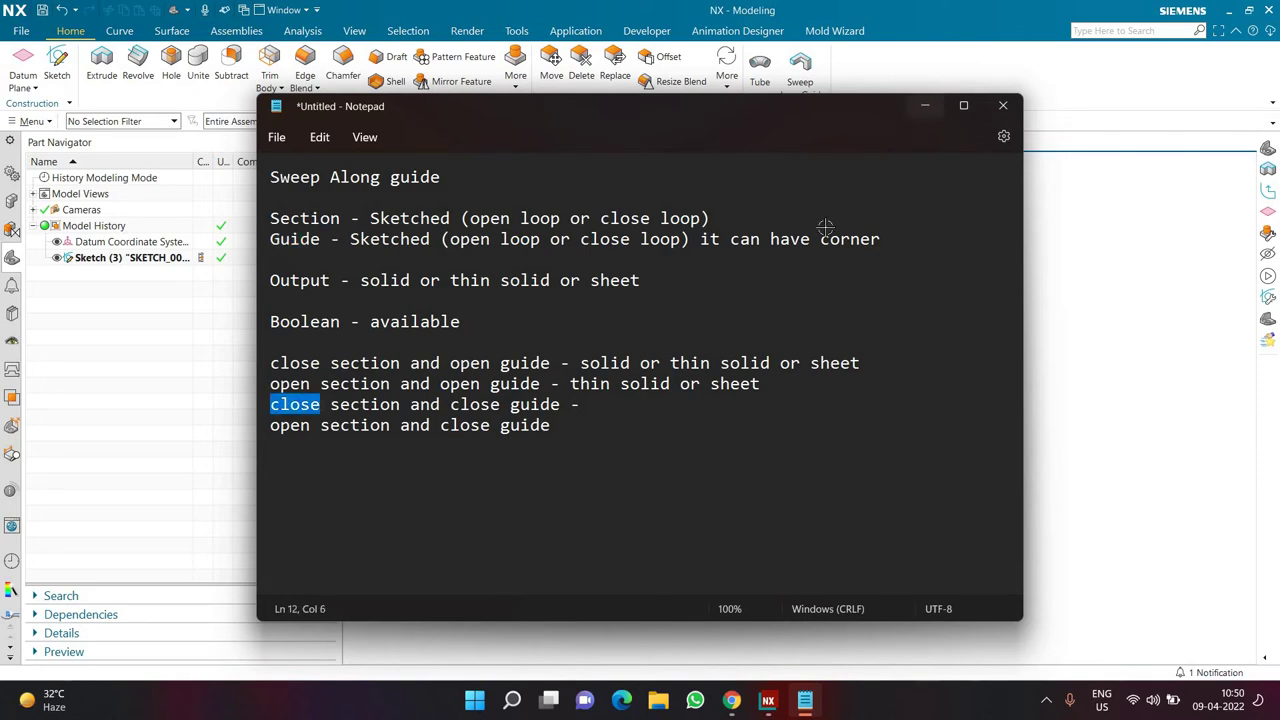
{"action": "left_click", "coordinate": [925, 107]}
- Start a new sketch in NX and set its type to On Path
{"action": "left_click", "coordinate": [62, 66]}
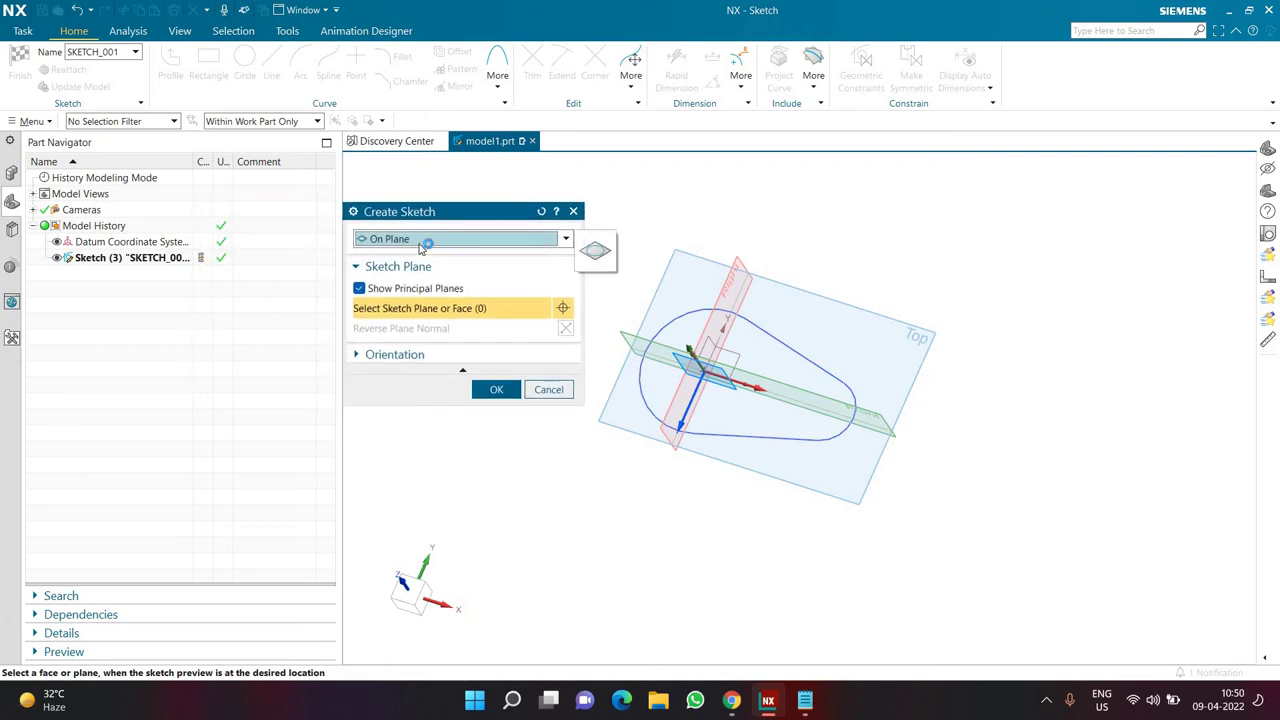
{"action": "key", "text": "super+plus"}
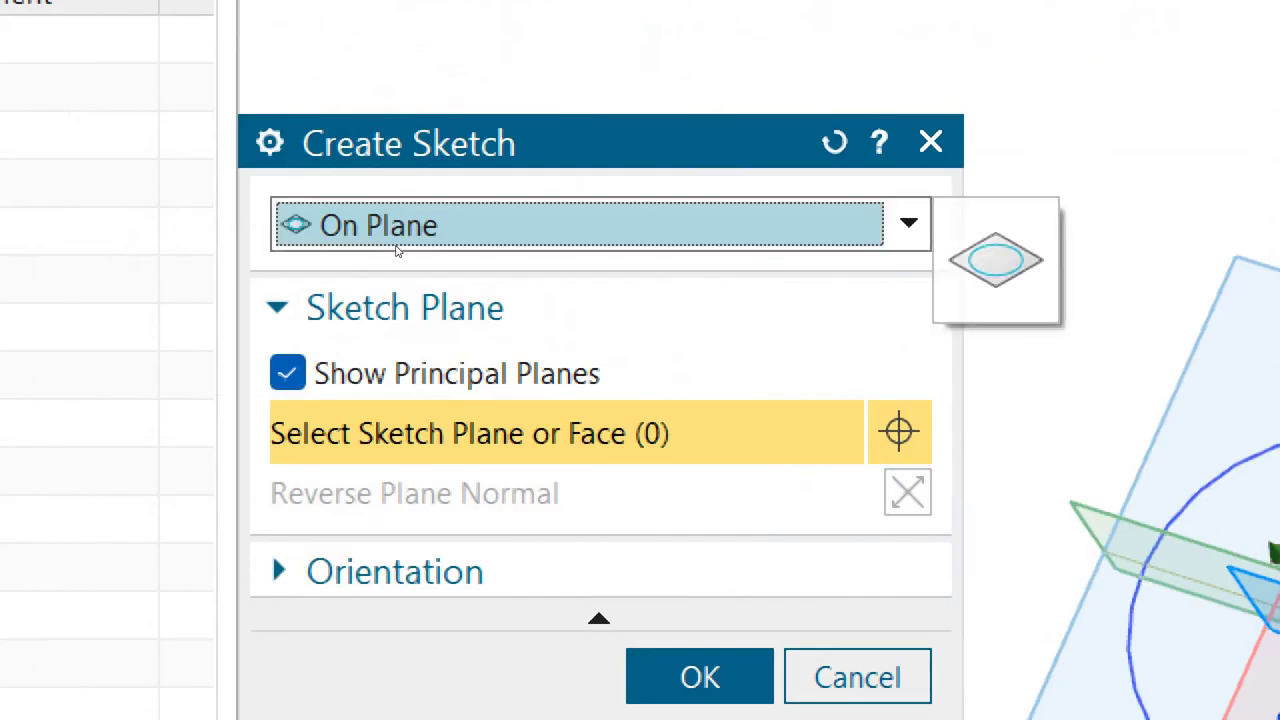
{"action": "left_click", "coordinate": [396, 248]}
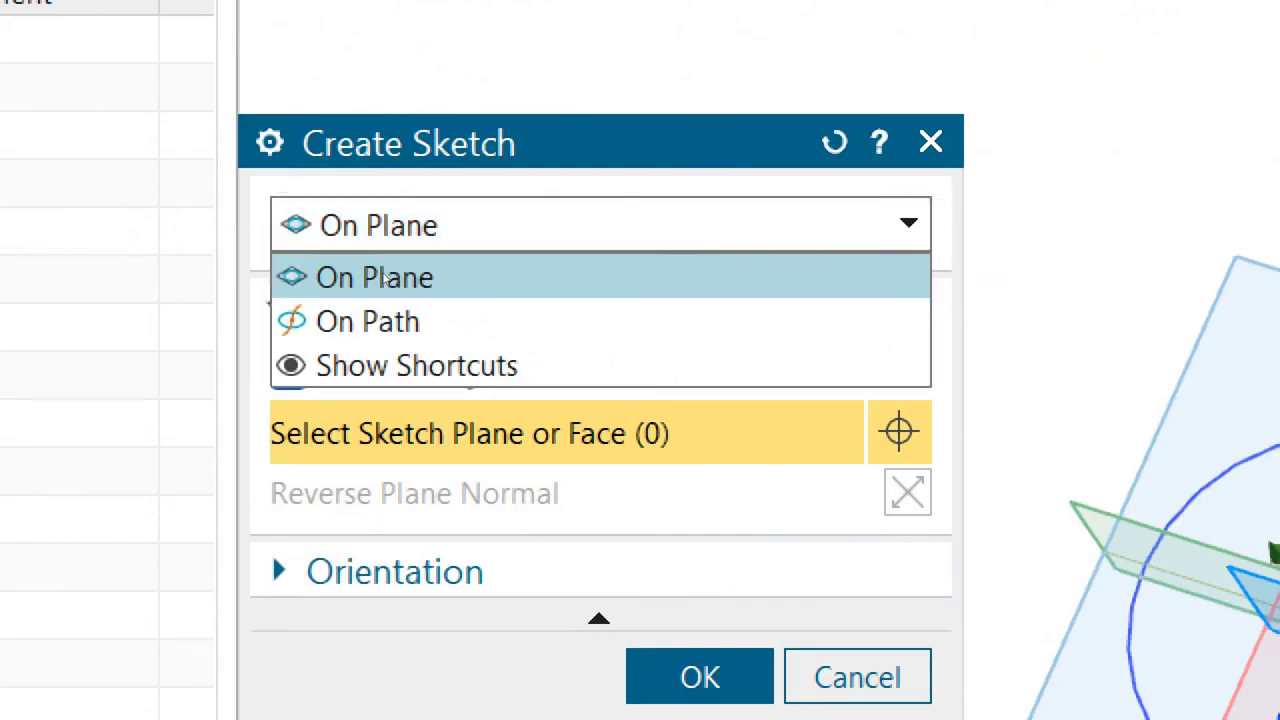
{"action": "key", "text": "Down"}
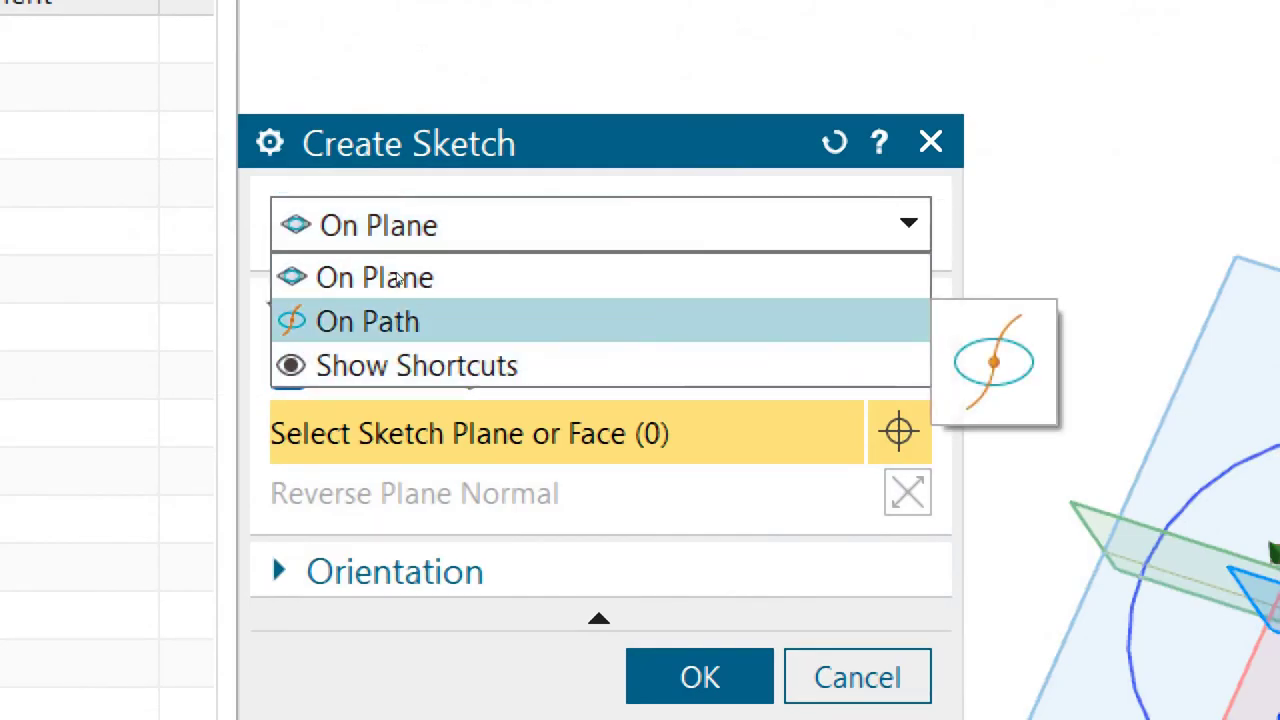
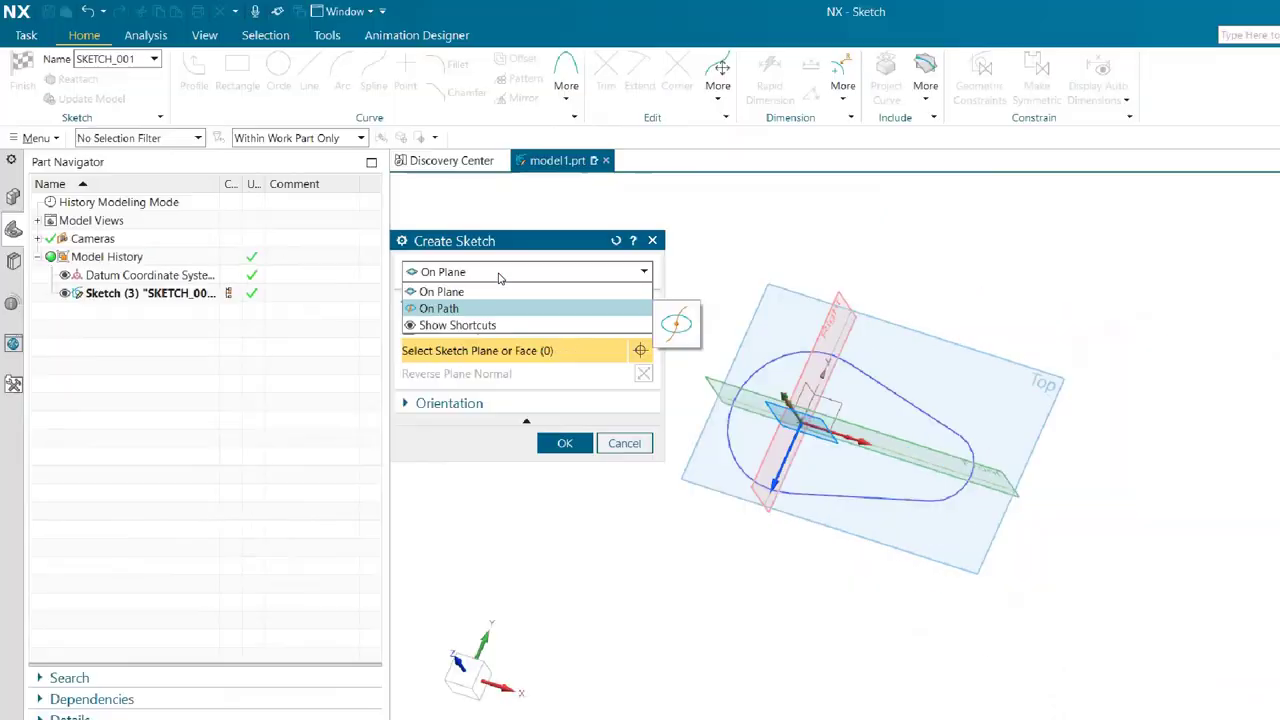
{"action": "key", "text": "Up"}
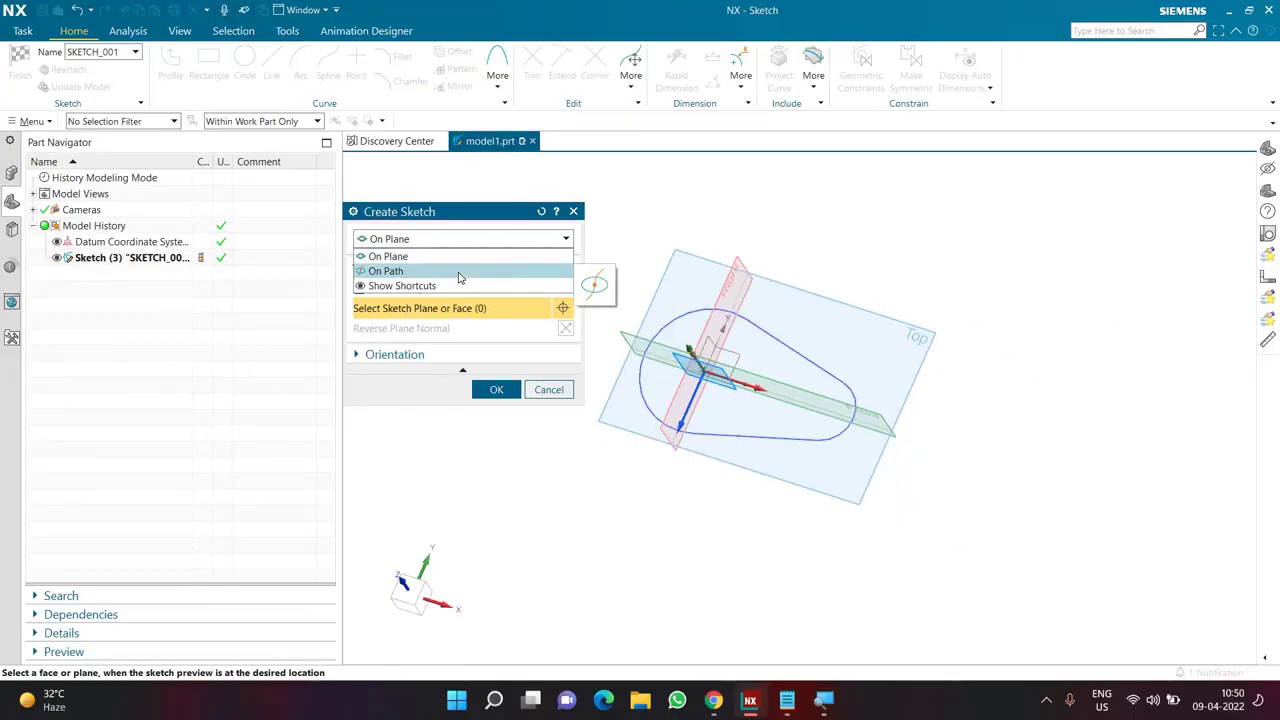
{"action": "left_click", "coordinate": [459, 272]}
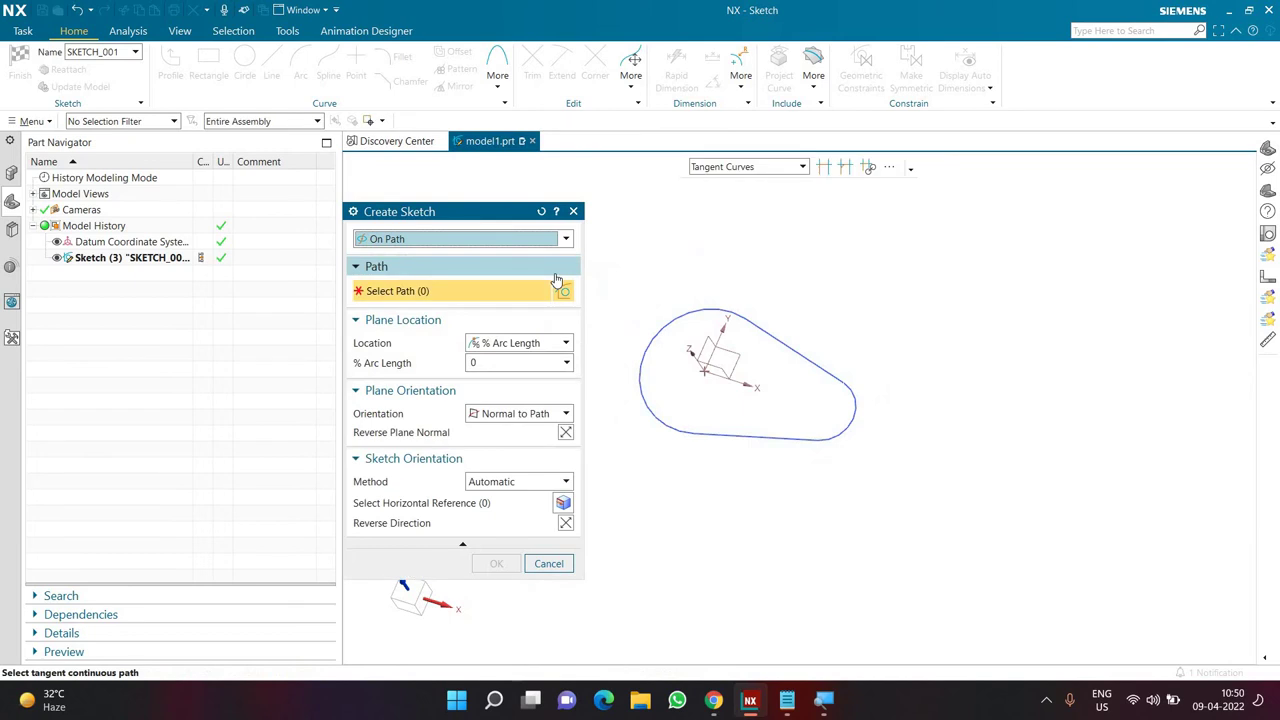
- Using the Single Curve rule, select the outline's upper straight line as the path and position the sketch plane at 11% arc length
{"action": "left_click", "coordinate": [720, 166]}
{"action": "left_click", "coordinate": [712, 183]}
{"action": "scroll", "coordinate": [741, 277], "scroll_direction": "up", "scroll_amount": 2}
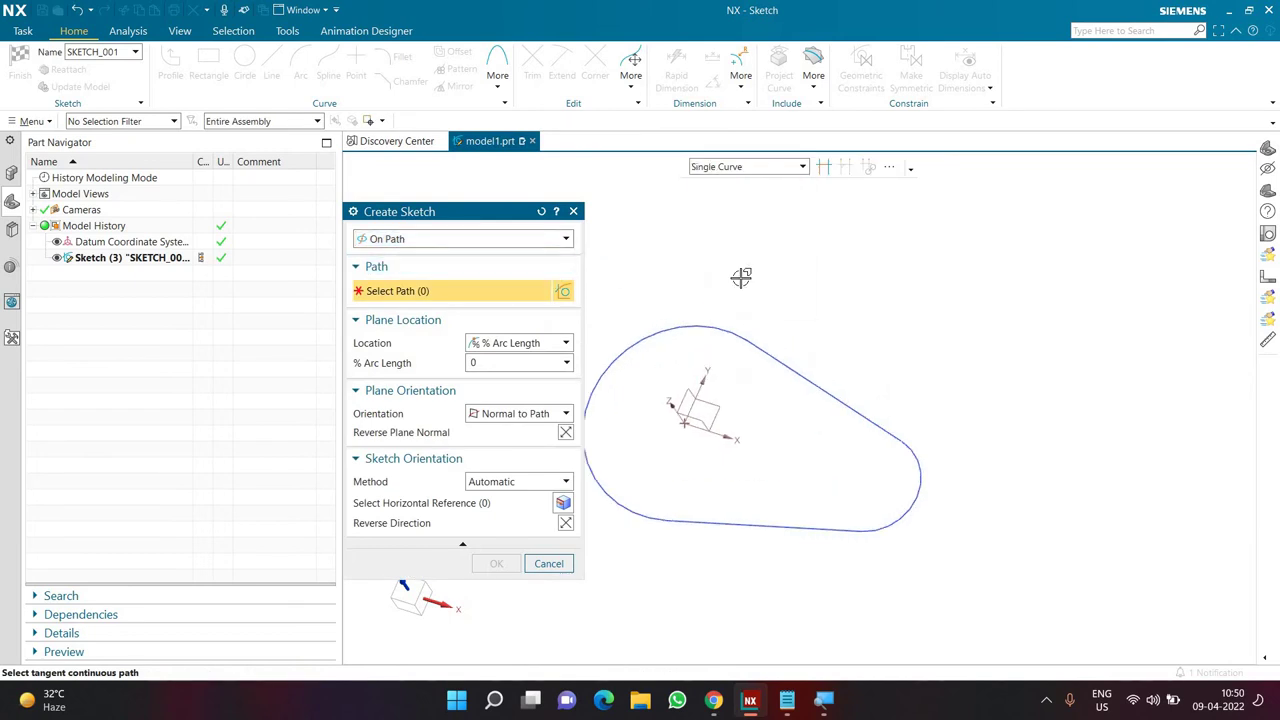
{"action": "mouse_move", "coordinate": [763, 244]}
{"action": "middle_mouse_down"}
{"action": "mouse_move", "coordinate": [746, 300]}
{"action": "mouse_move", "coordinate": [786, 314]}
{"action": "mouse_move", "coordinate": [803, 403]}
{"action": "middle_mouse_up"}
{"action": "left_click", "coordinate": [802, 414]}
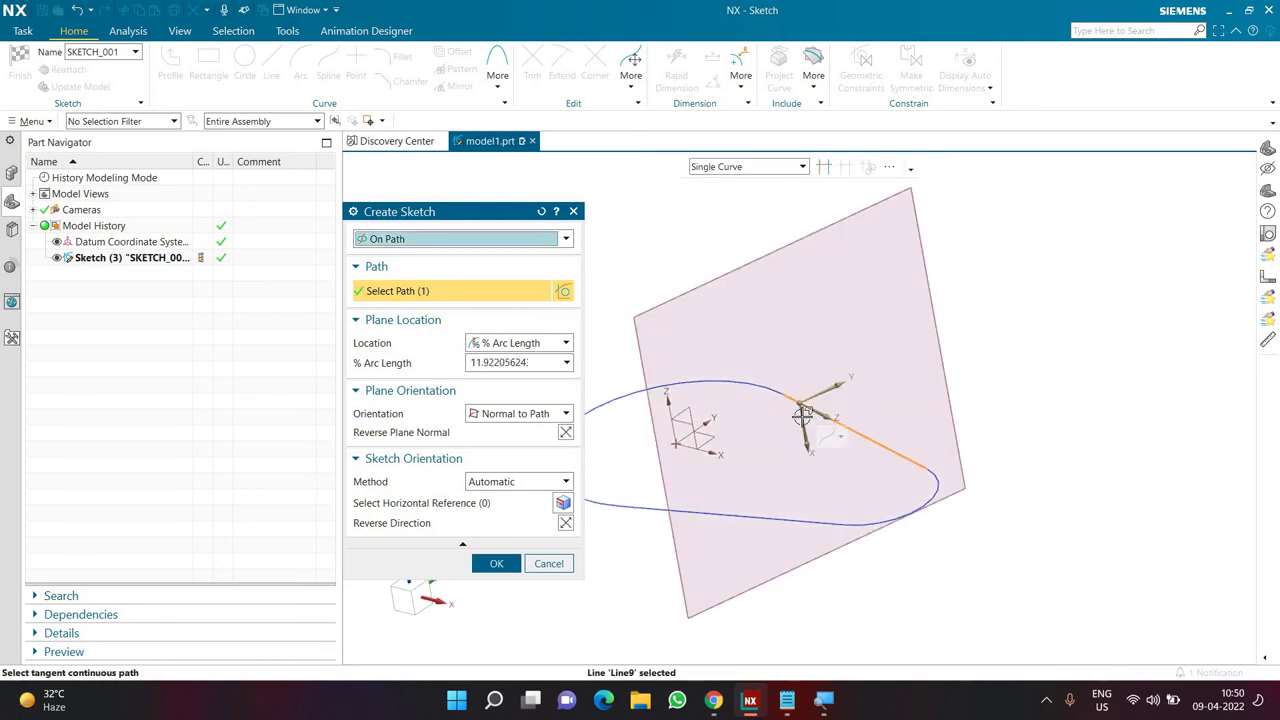
{"action": "left_click_drag", "start_coordinate": [814, 420], "coordinate": [878, 473]}
{"action": "left_click_drag", "start_coordinate": [898, 496], "coordinate": [785, 429]}
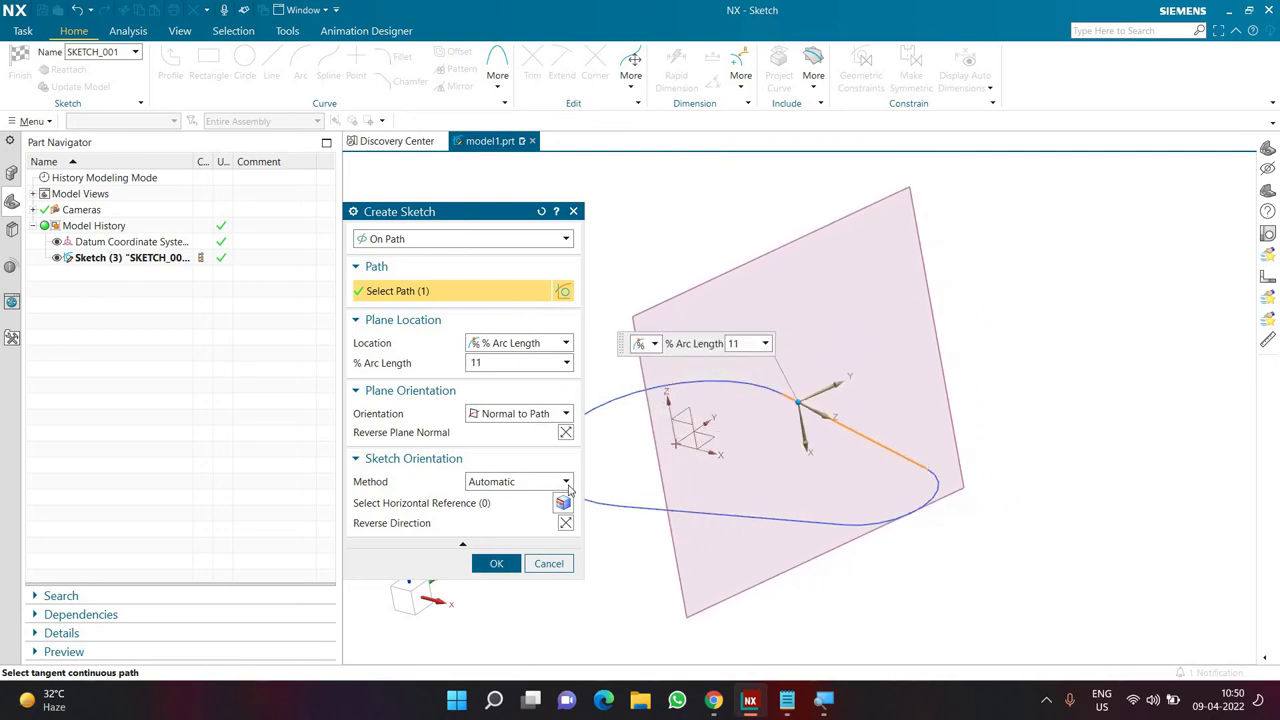
- Place the sketch plane at 10% arc length along the path and accept the on-path sketch placement
{"action": "left_click", "coordinate": [563, 503]}
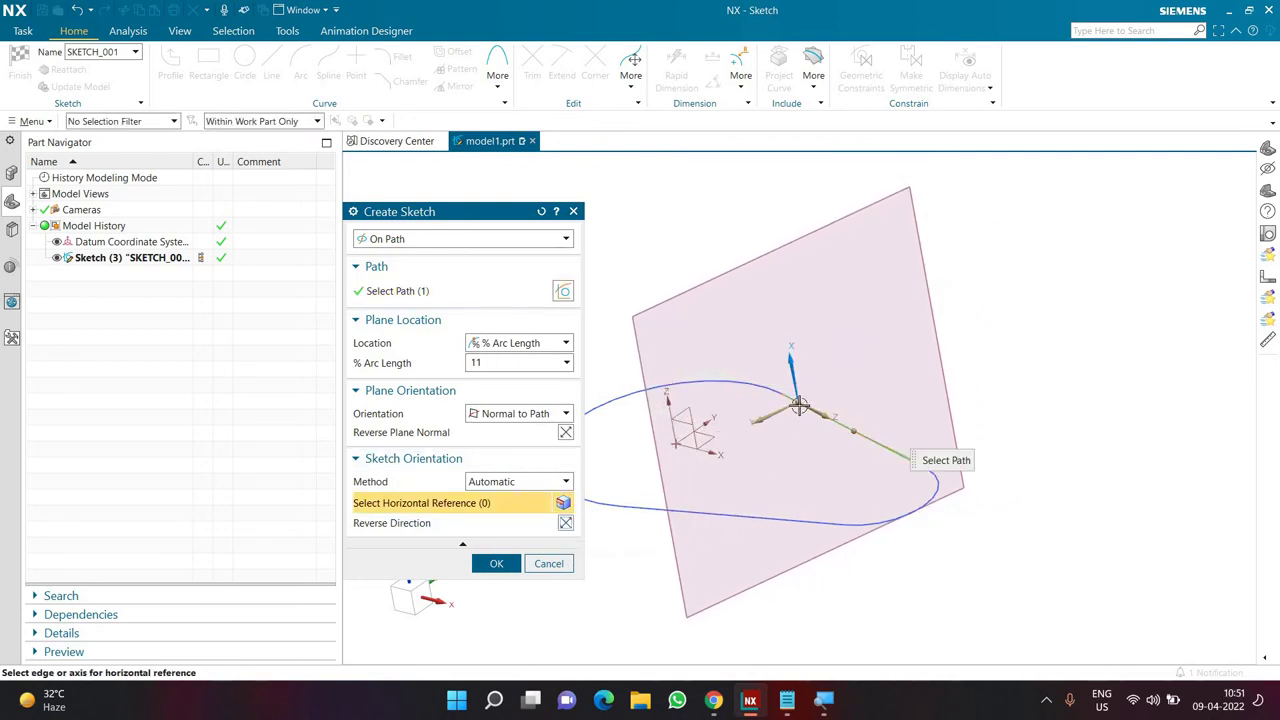
{"action": "mouse_move", "coordinate": [836, 429]}
{"action": "left_mouse_down"}
{"action": "mouse_move", "coordinate": [846, 449]}
{"action": "mouse_move", "coordinate": [792, 424]}
{"action": "left_mouse_up"}
{"action": "left_click", "coordinate": [466, 364]}
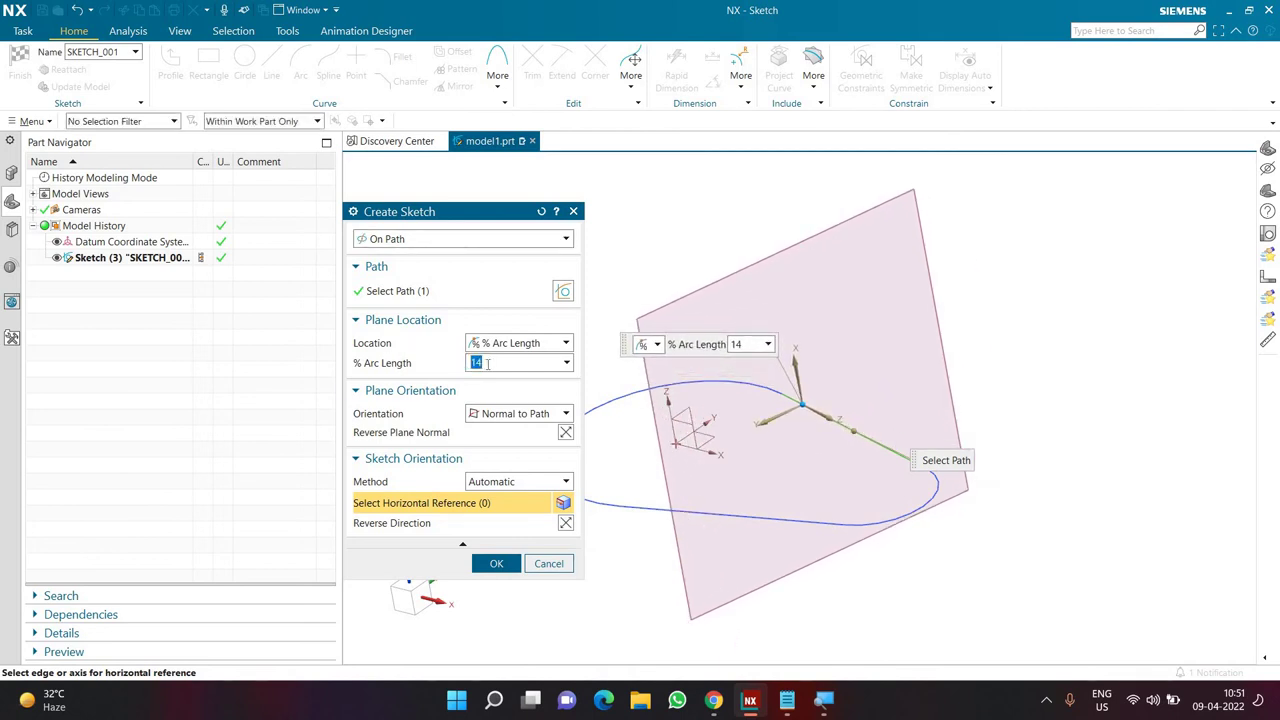
{"action": "type", "text": "10"}
{"action": "key", "text": "Return"}
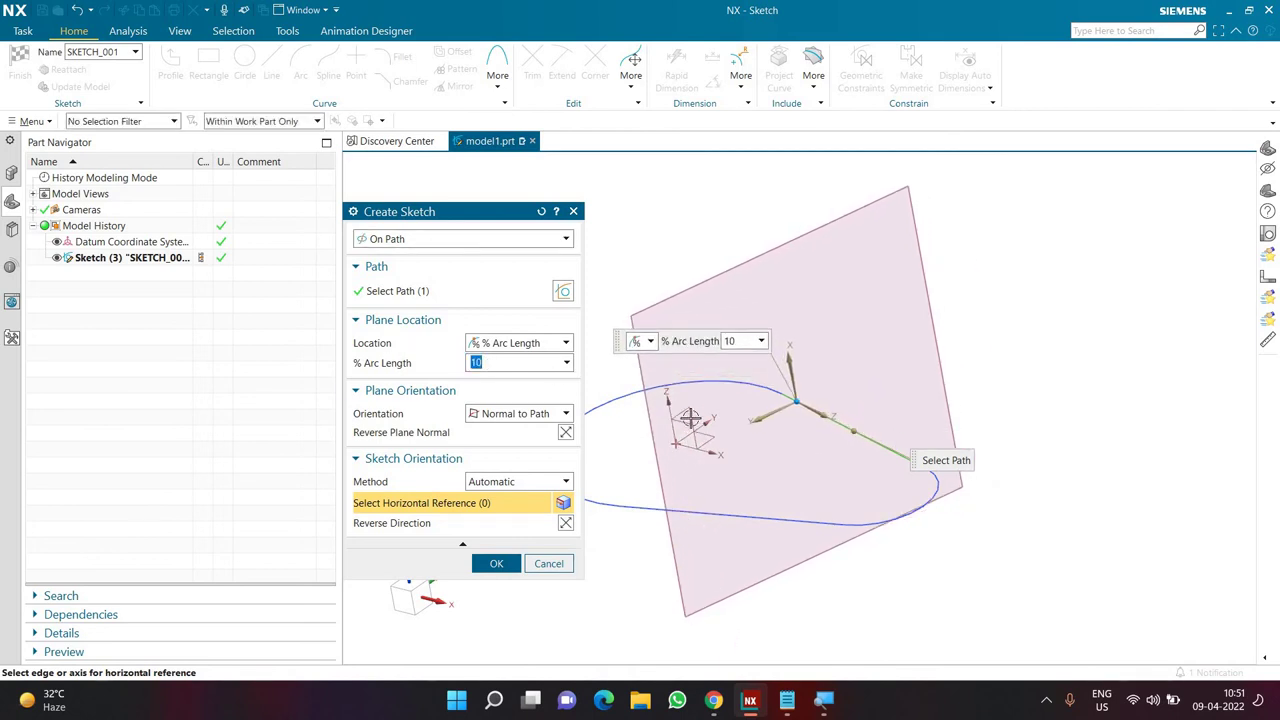
{"action": "scroll", "coordinate": [793, 399], "scroll_direction": "up", "scroll_amount": 5}
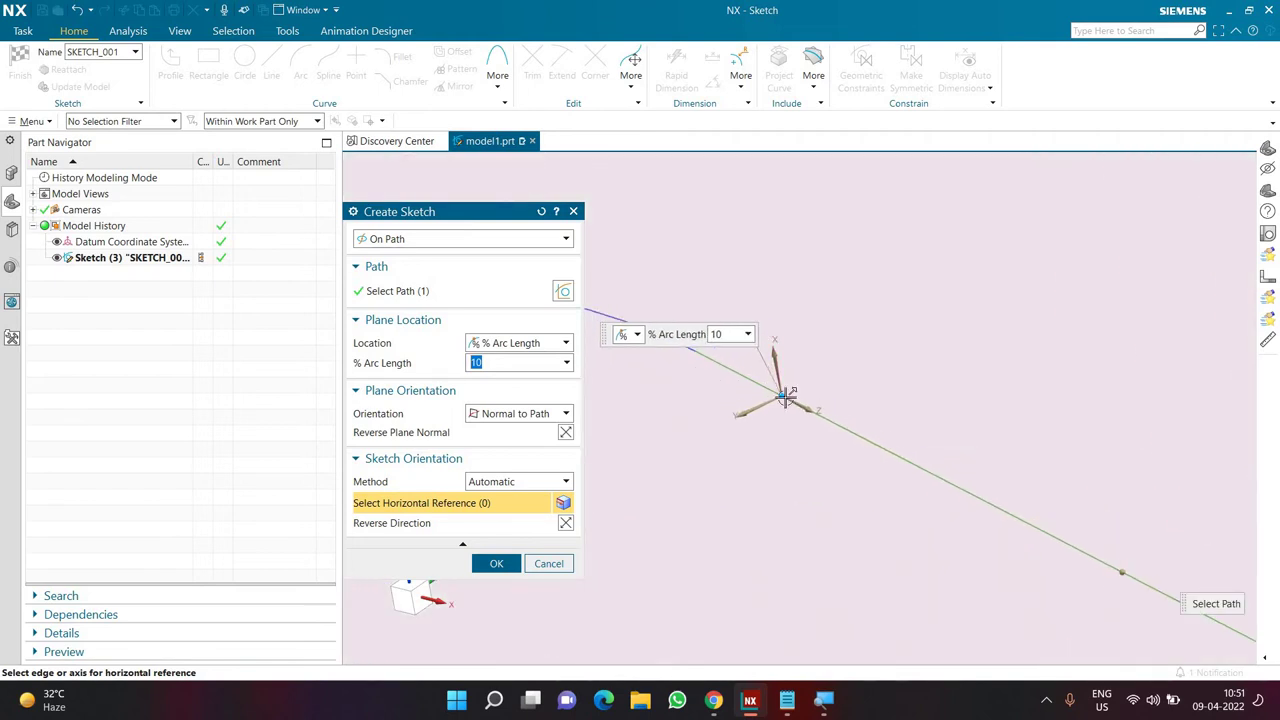
{"action": "left_click_drag", "start_coordinate": [787, 397], "coordinate": [674, 346]}
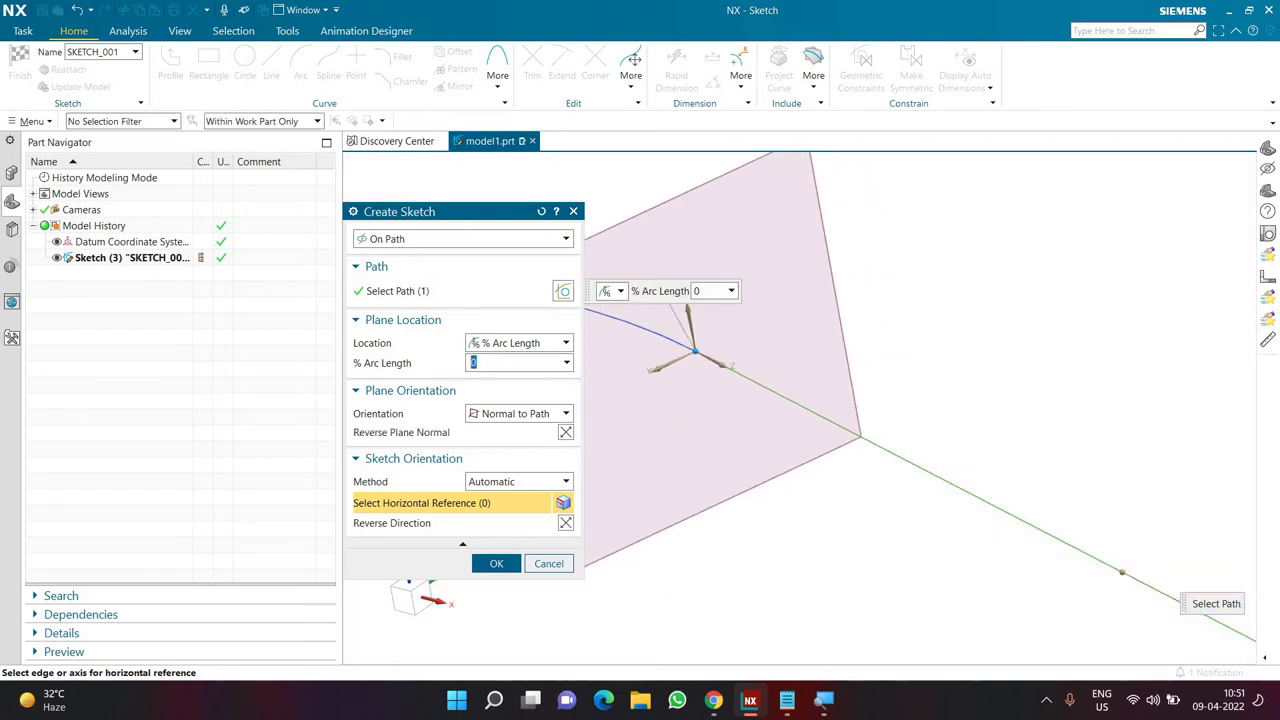
{"action": "key", "text": "Return"}
{"action": "scroll", "coordinate": [779, 428], "scroll_direction": "down", "scroll_amount": 5}
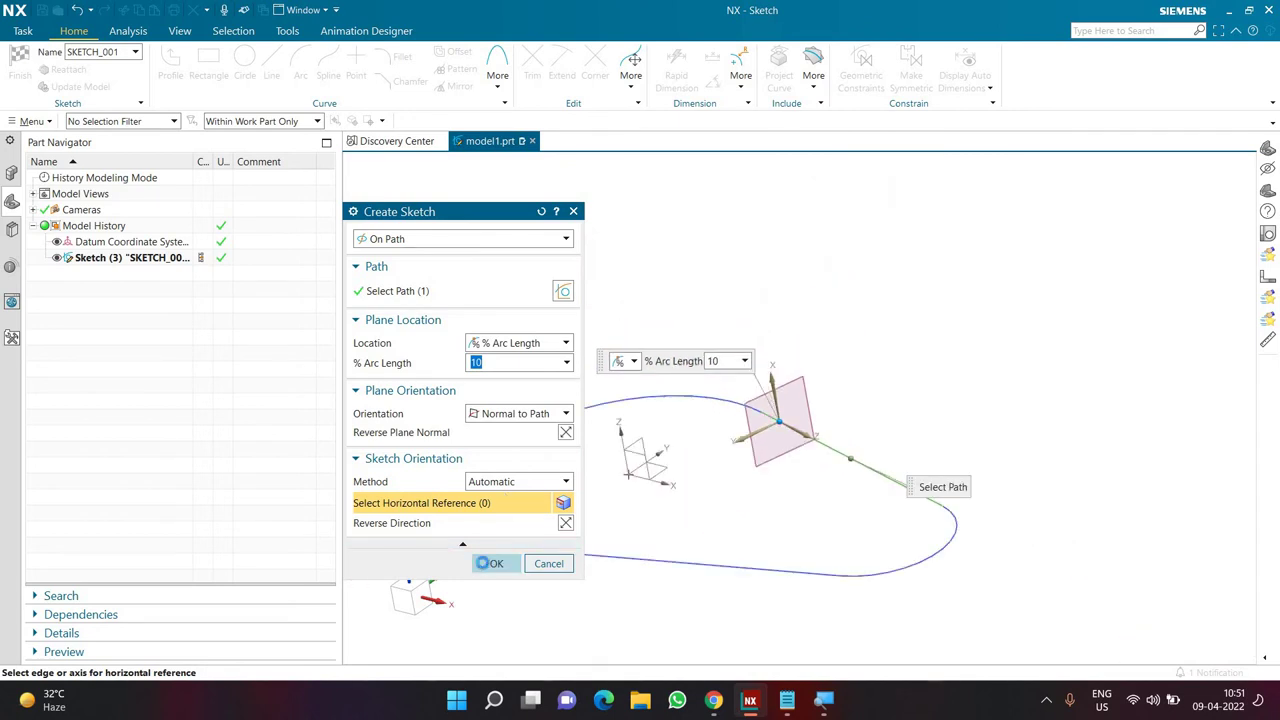
- Draw a two-point rectangle starting at the sketch origin and finish the sketch
{"action": "key", "text": "r"}
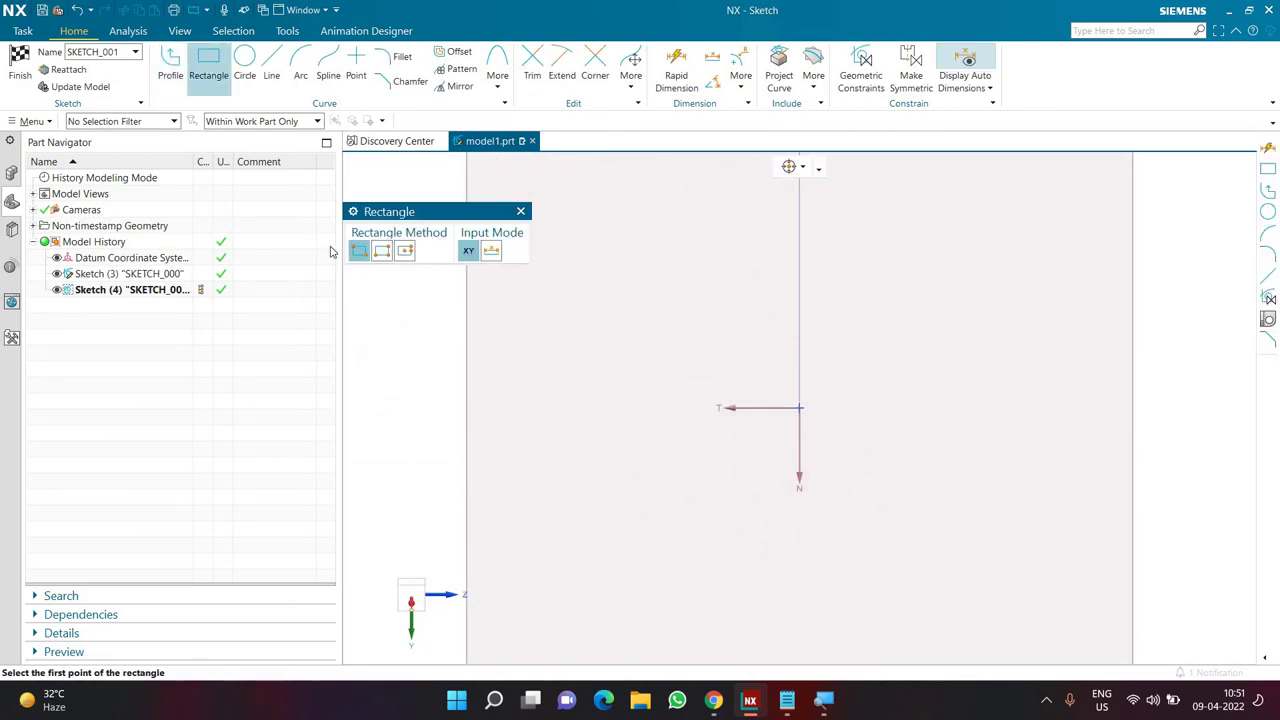
{"action": "left_click", "coordinate": [799, 407]}
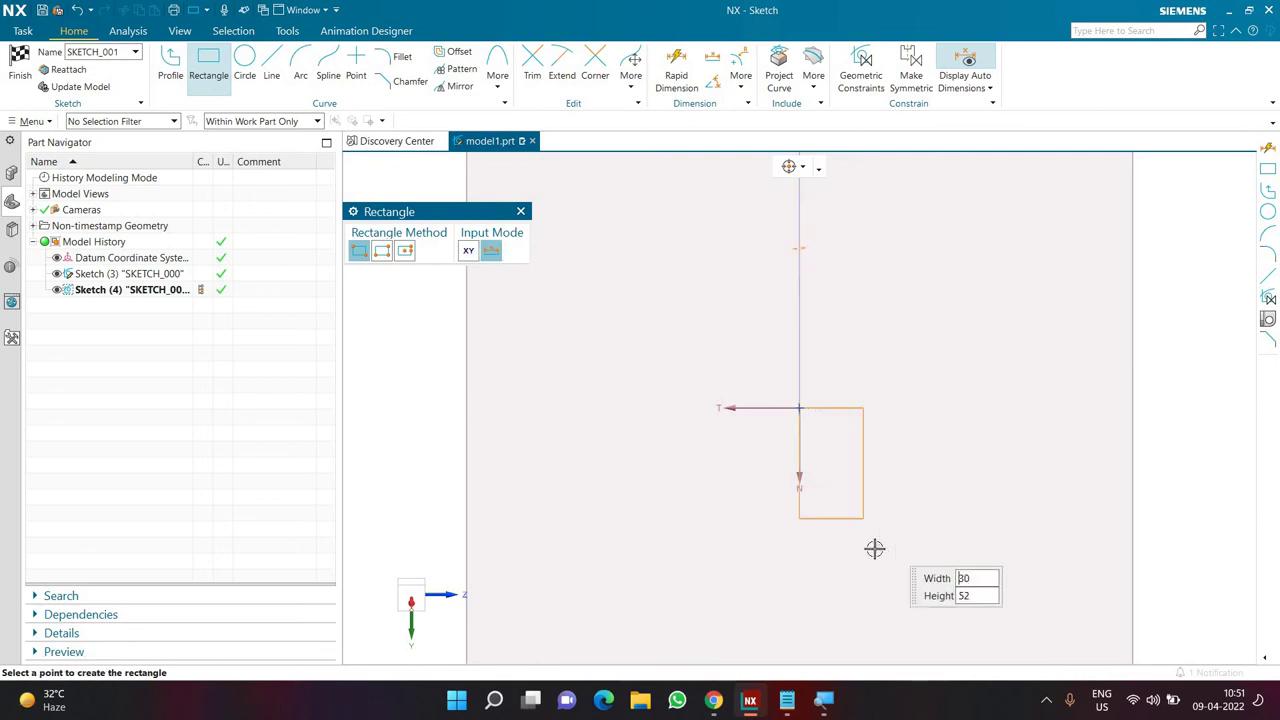
{"action": "left_click", "coordinate": [872, 545]}
{"action": "key", "text": "ctrl+q"}
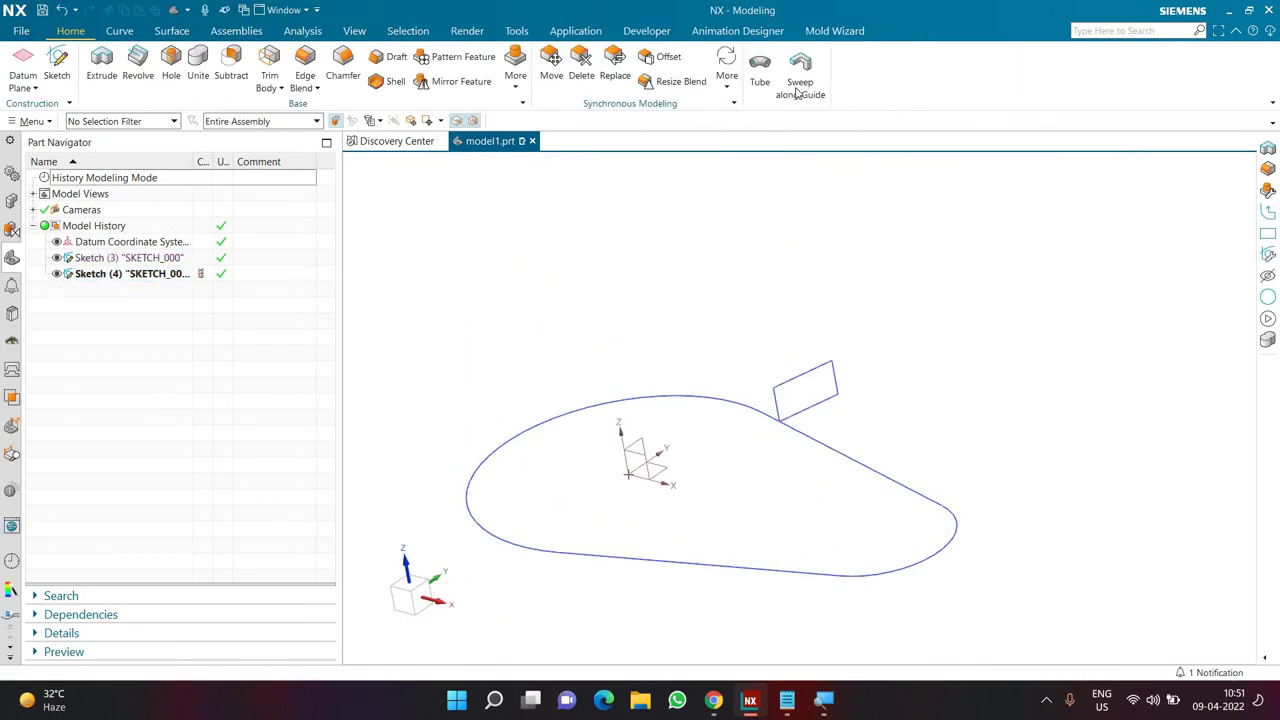
- Start Sweep along Guide and pick the rectangle as the section using the Connected Curves rule
{"action": "left_click", "coordinate": [799, 88]}
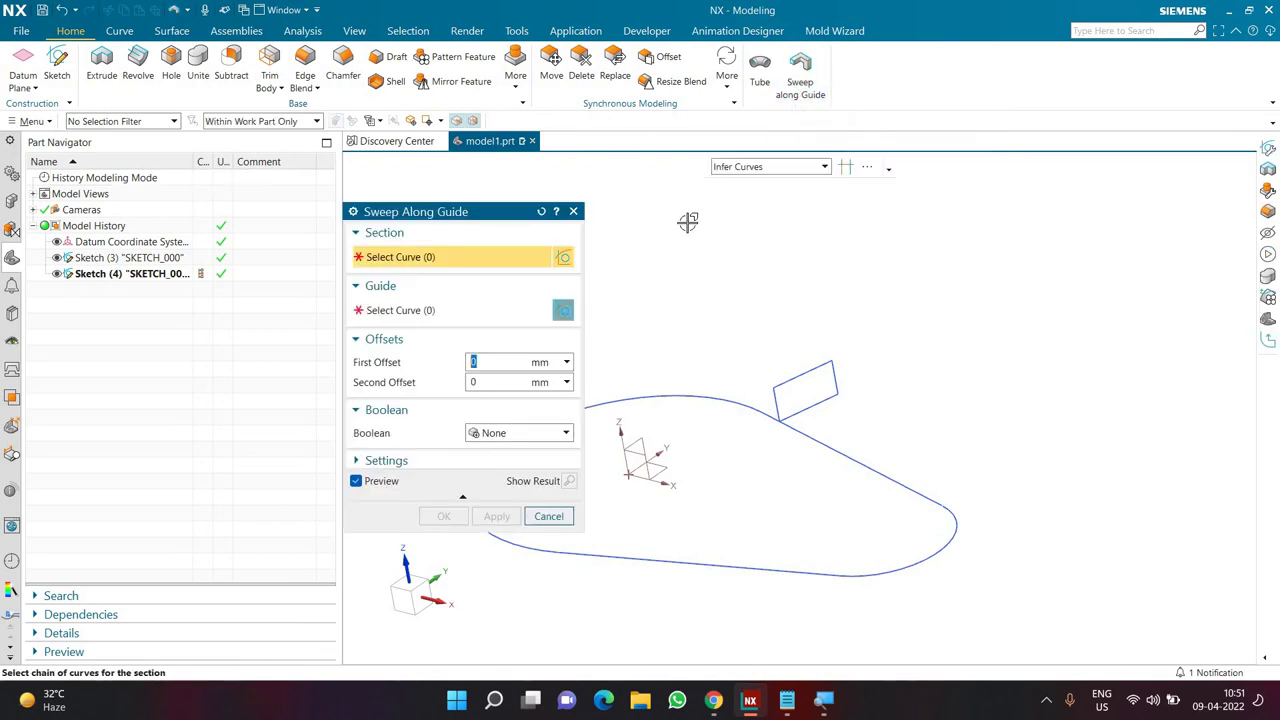
{"action": "middle_click_drag", "start_coordinate": [805, 327], "coordinate": [780, 300]}
{"action": "left_click", "coordinate": [768, 166]}
{"action": "left_click", "coordinate": [745, 200]}
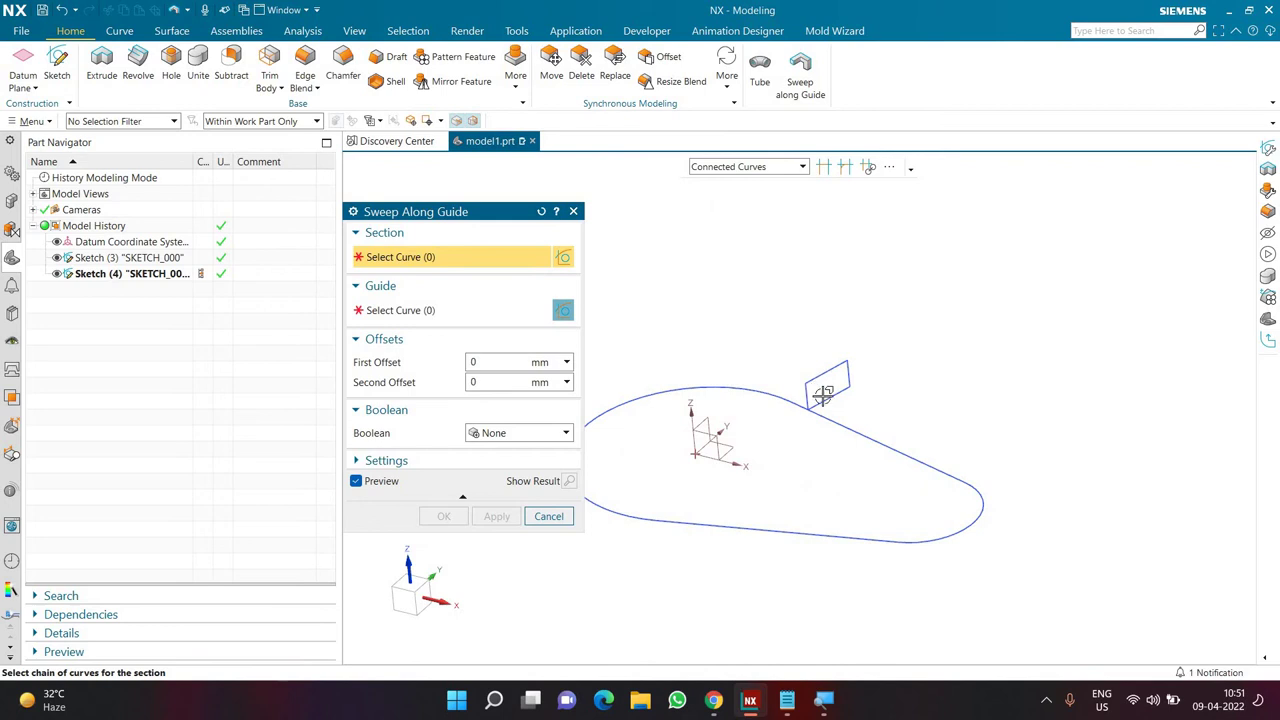
{"action": "left_click", "coordinate": [822, 393]}
{"action": "middle_click_drag", "start_coordinate": [822, 393], "coordinate": [609, 363]}
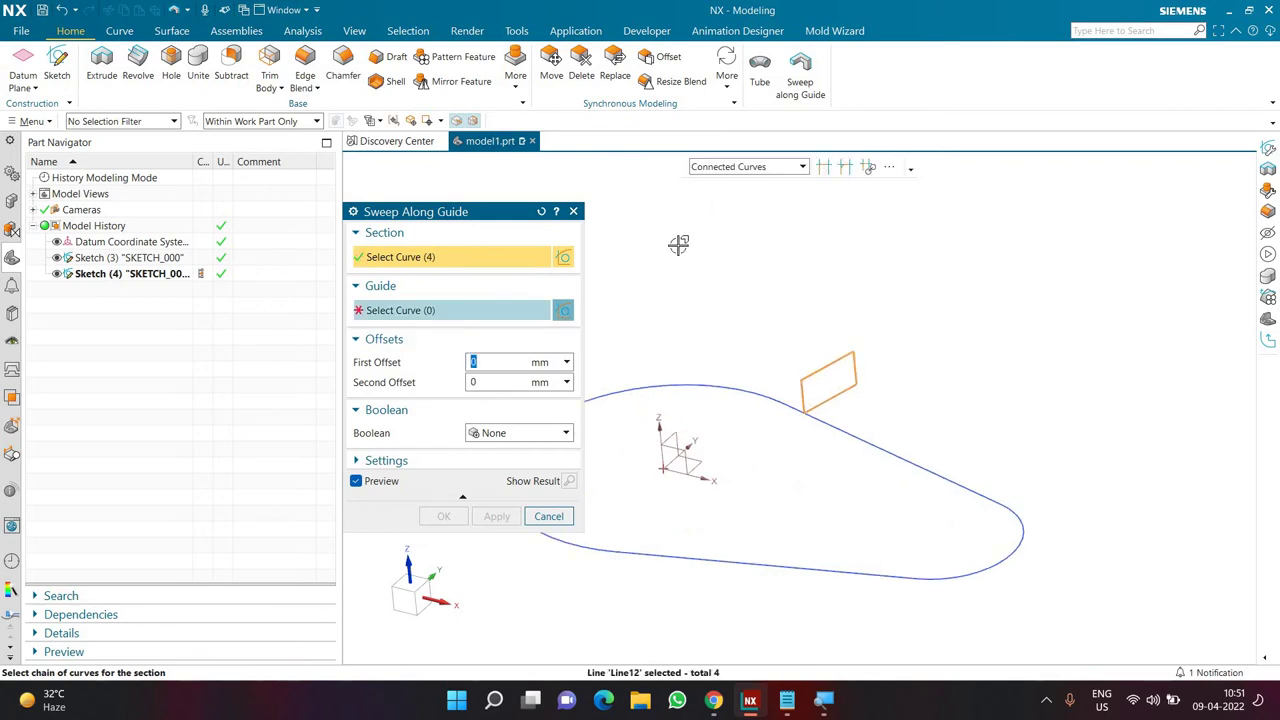
- Pick the closed outline as the sweep's guide using the Tangent Curves rule
{"action": "middle_click", "coordinate": [695, 210]}
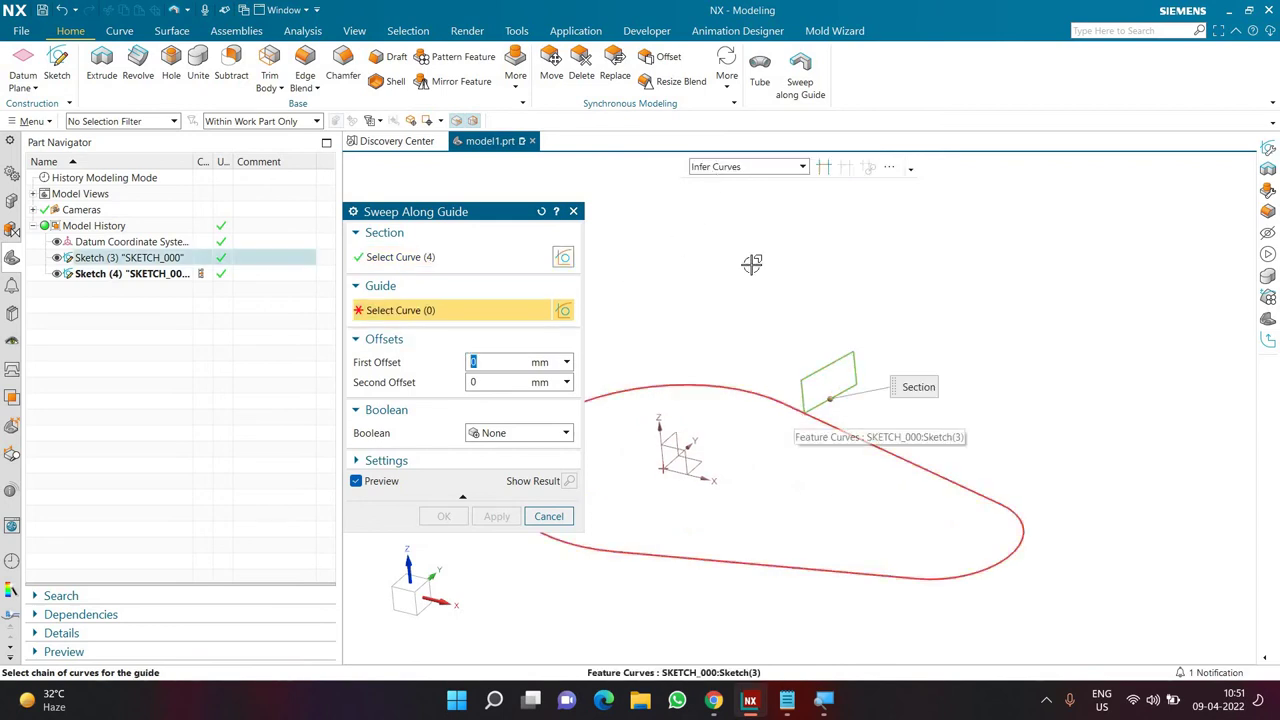
{"action": "left_click", "coordinate": [742, 167]}
{"action": "left_click", "coordinate": [725, 218]}
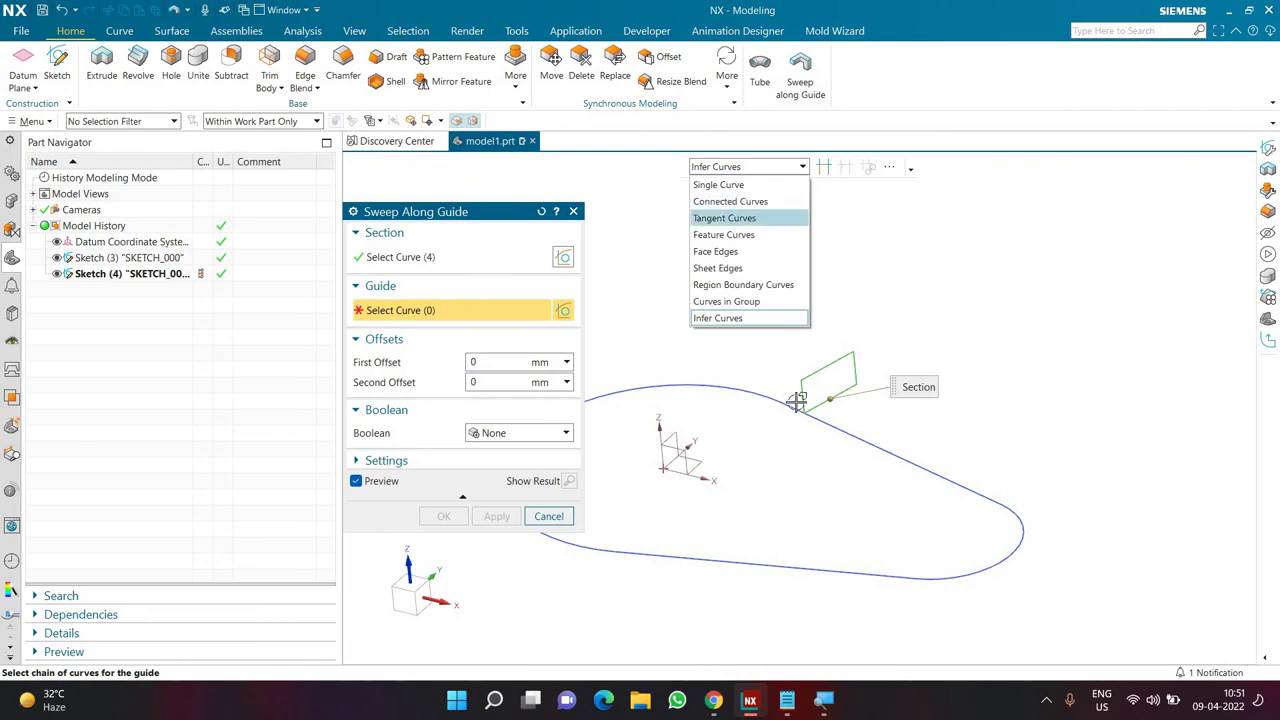
{"action": "left_click", "coordinate": [789, 459]}
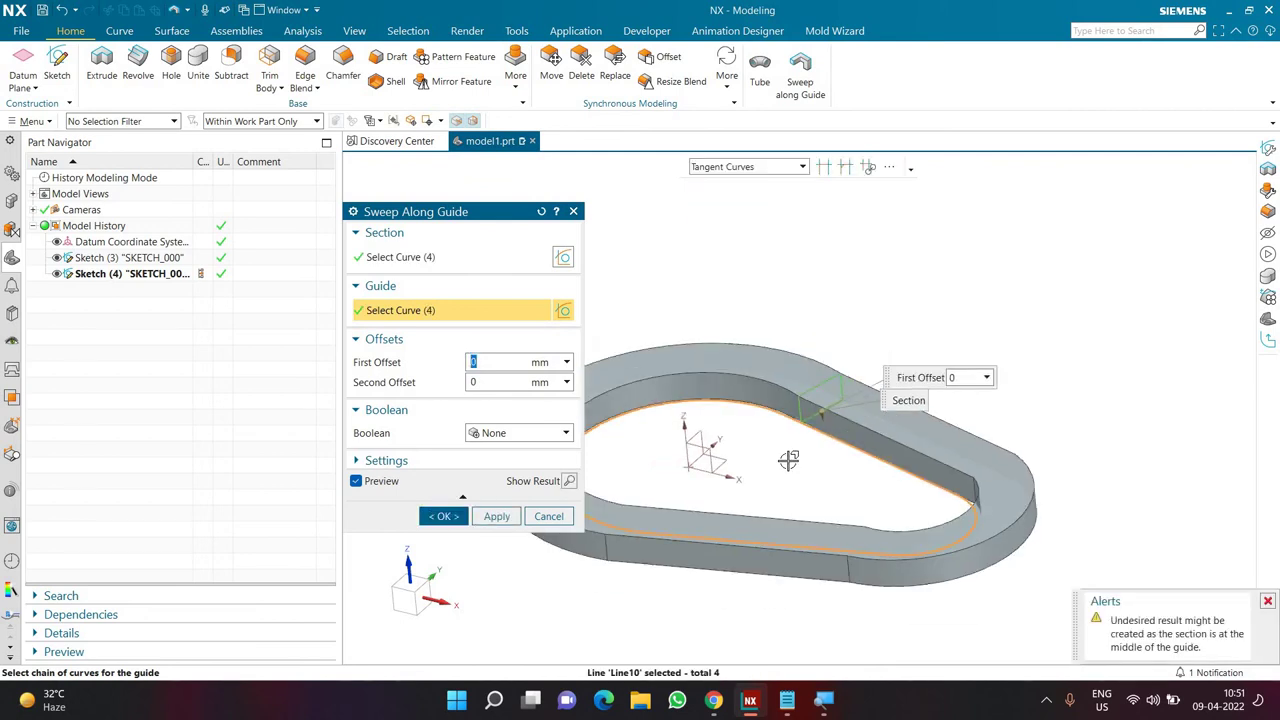
- Examine the sweep preview from above, comparing its inner edge with the guide curve around both rounded ends
{"action": "middle_click_drag", "start_coordinate": [789, 459], "coordinate": [773, 511]}
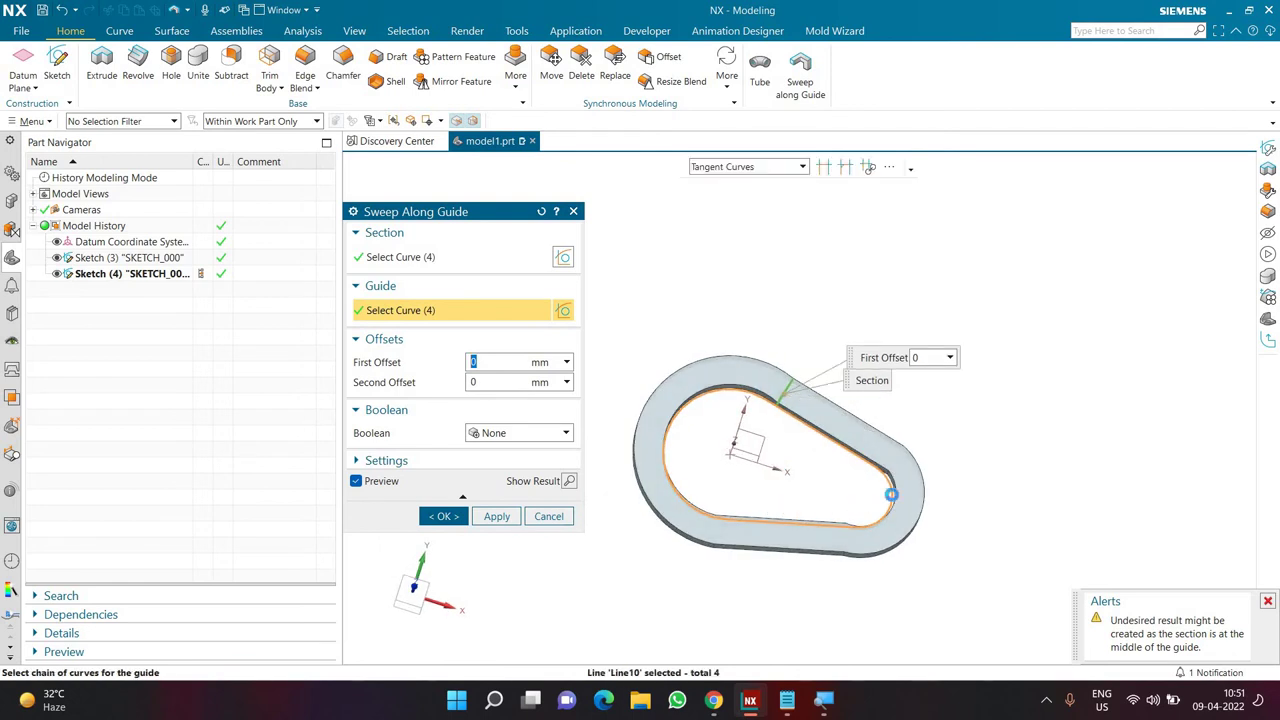
{"action": "scroll", "coordinate": [1063, 320], "scroll_direction": "up", "scroll_amount": 6}
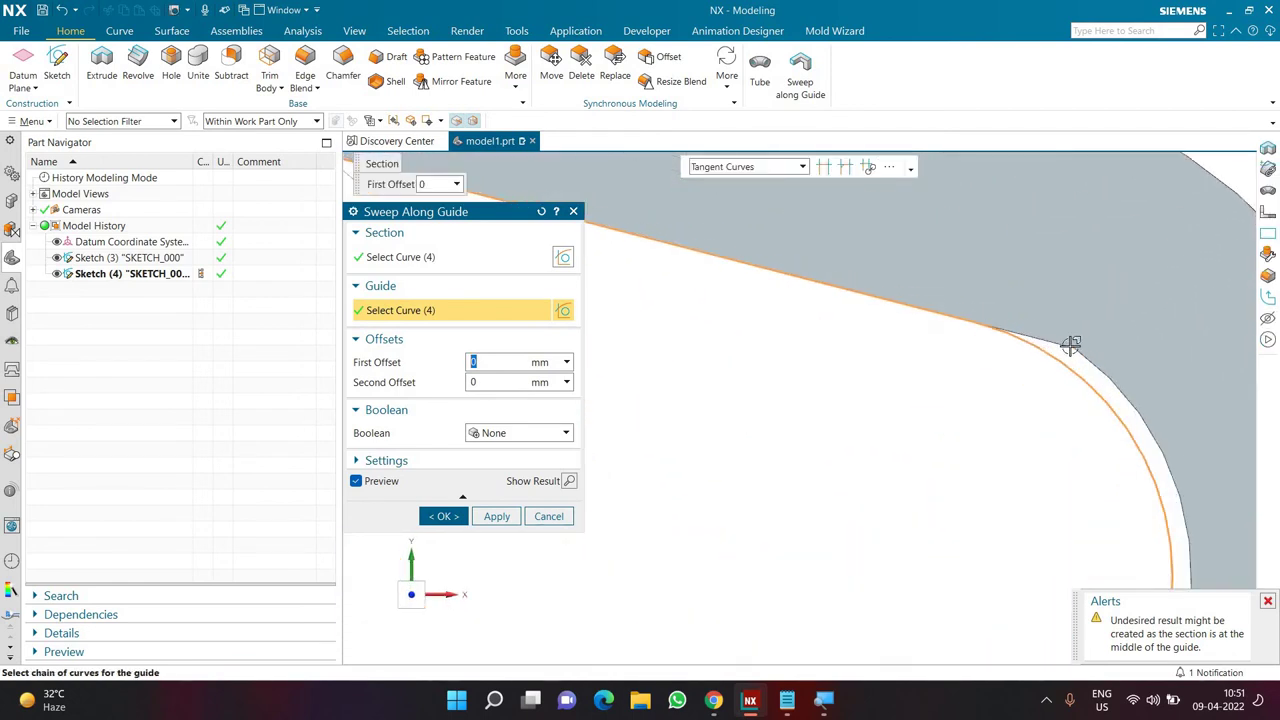
{"action": "scroll", "coordinate": [1062, 343], "scroll_direction": "down", "scroll_amount": 4}
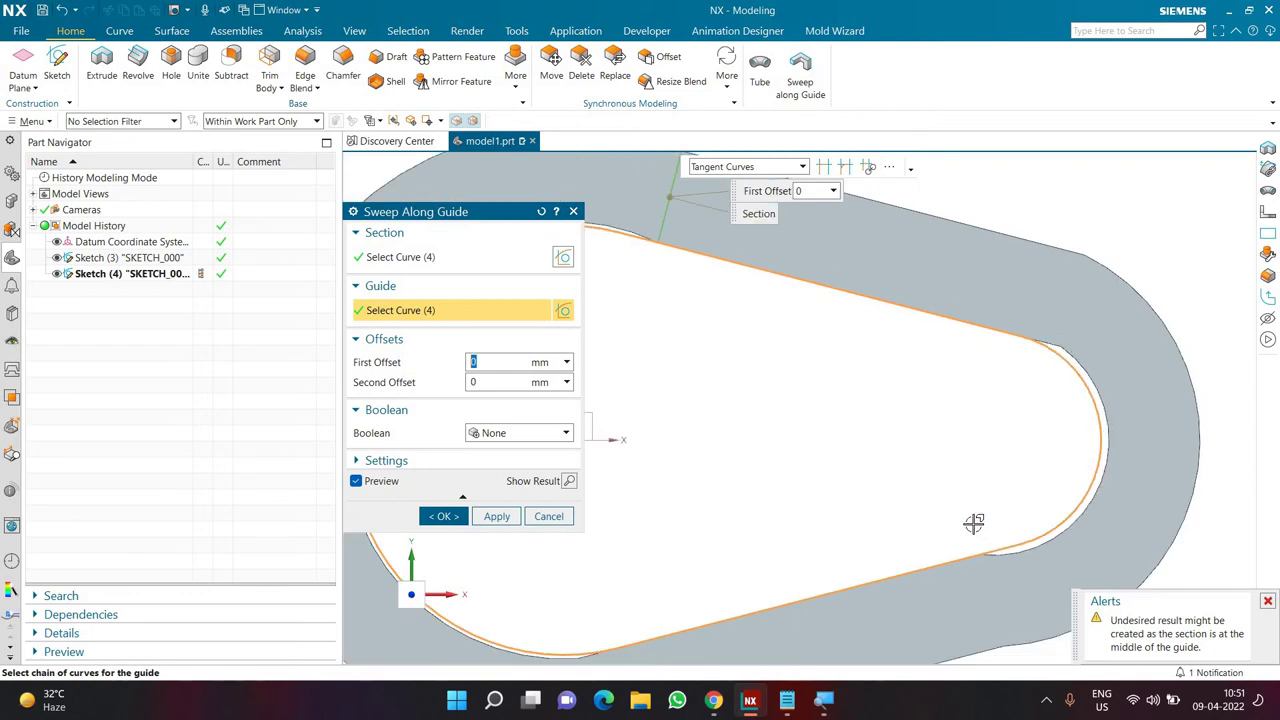
{"action": "scroll", "coordinate": [720, 591], "scroll_direction": "down", "scroll_amount": 5}
{"action": "scroll", "coordinate": [820, 594], "scroll_direction": "up", "scroll_amount": 6}
{"action": "scroll", "coordinate": [829, 591], "scroll_direction": "down", "scroll_amount": 3}
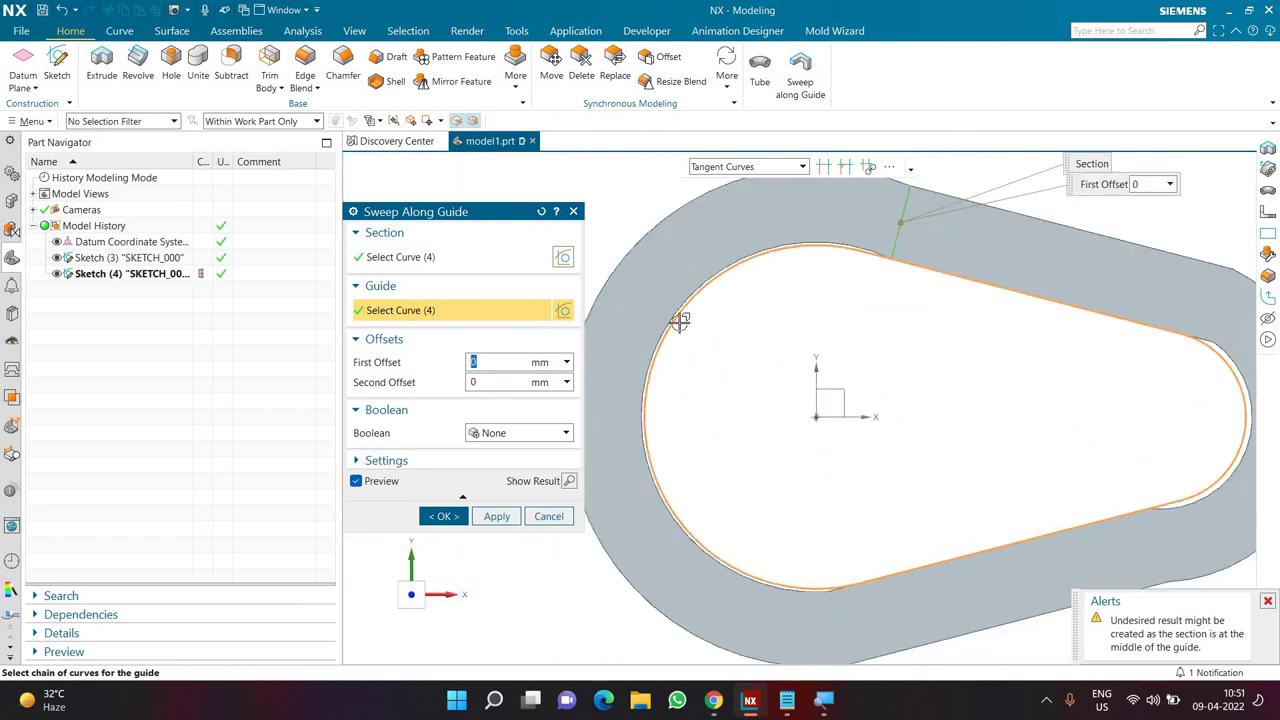
{"action": "scroll", "coordinate": [874, 252], "scroll_direction": "up", "scroll_amount": 5}
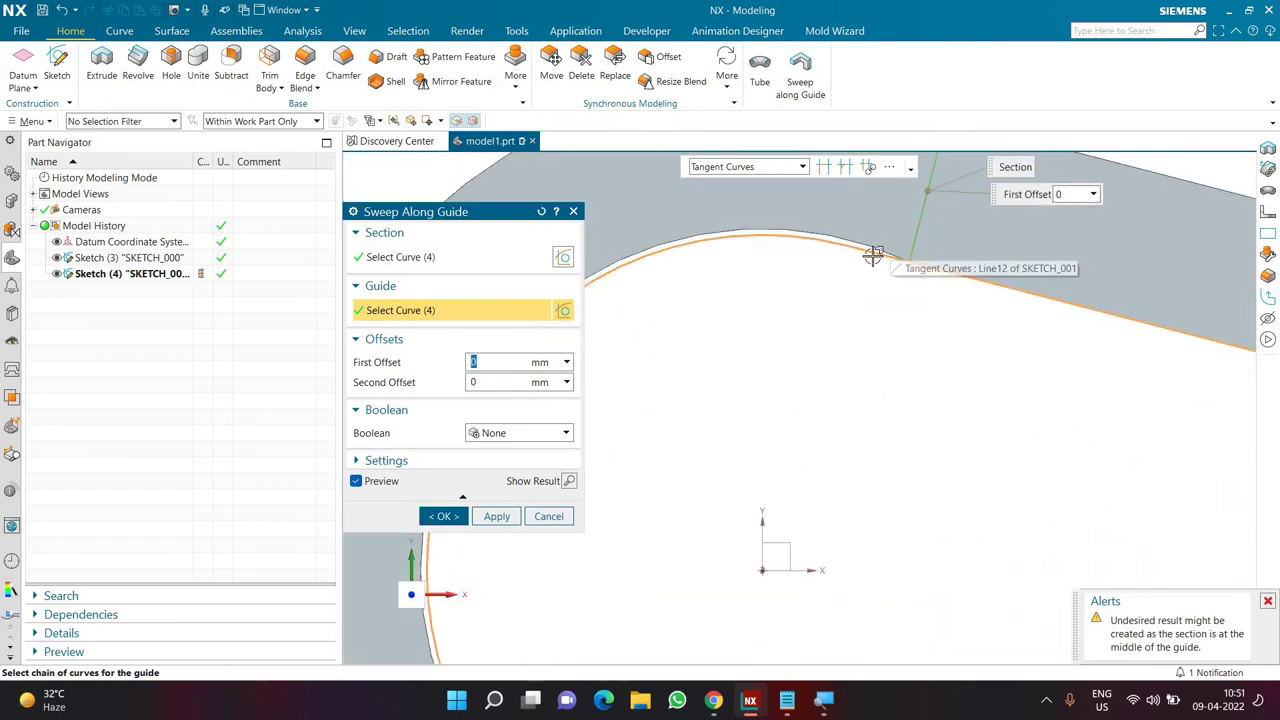
{"action": "scroll", "coordinate": [885, 262], "scroll_direction": "down", "scroll_amount": 6}
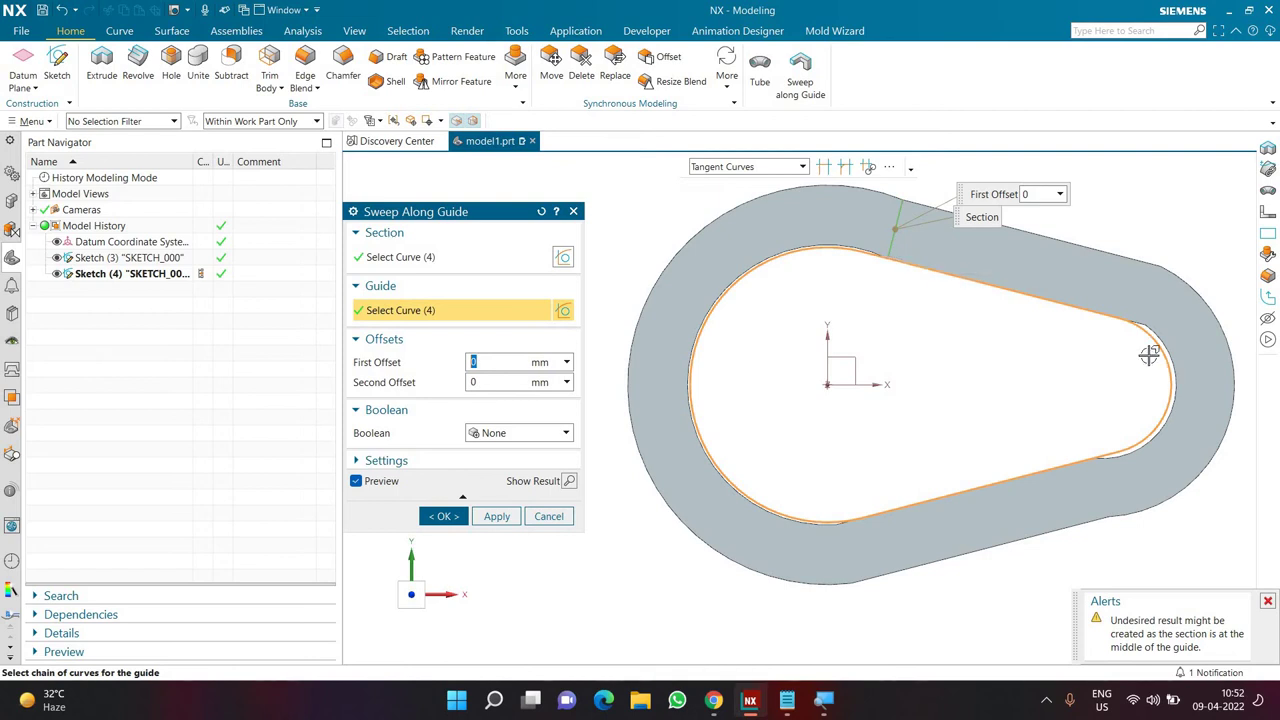
{"action": "scroll", "coordinate": [1128, 312], "scroll_direction": "up", "scroll_amount": 5}
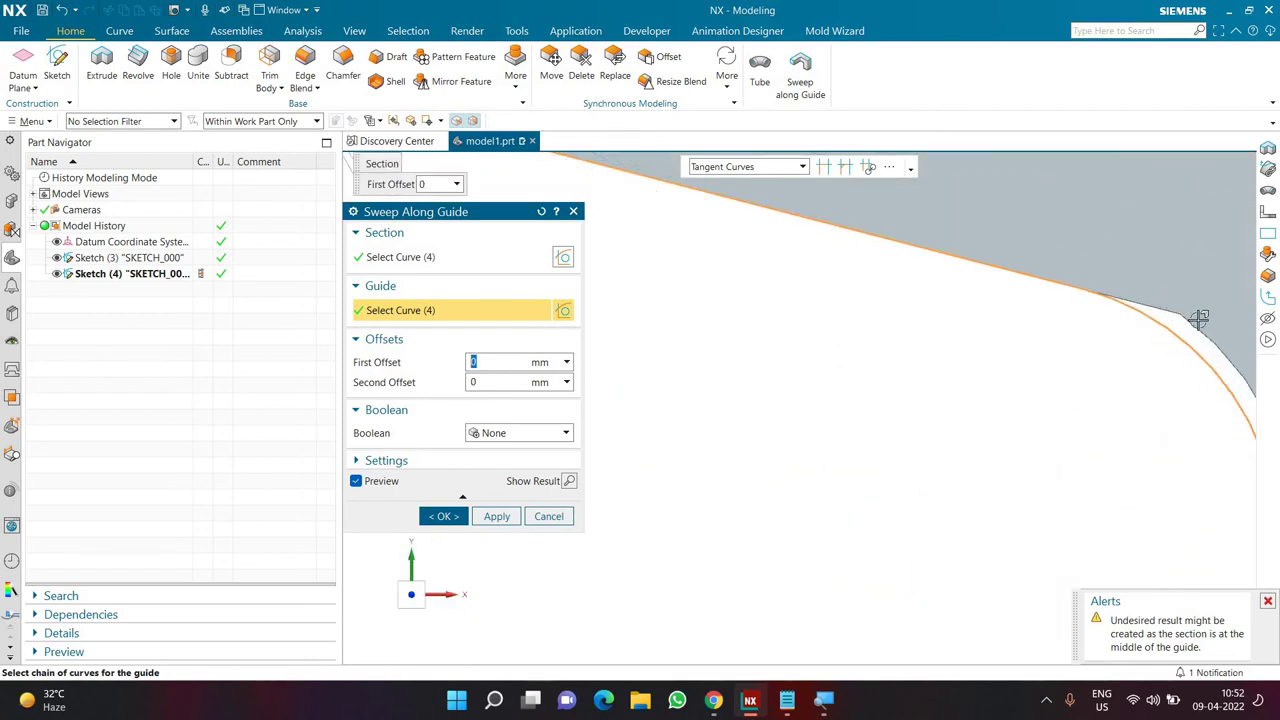
{"action": "scroll", "coordinate": [1073, 424], "scroll_direction": "down", "scroll_amount": 6}
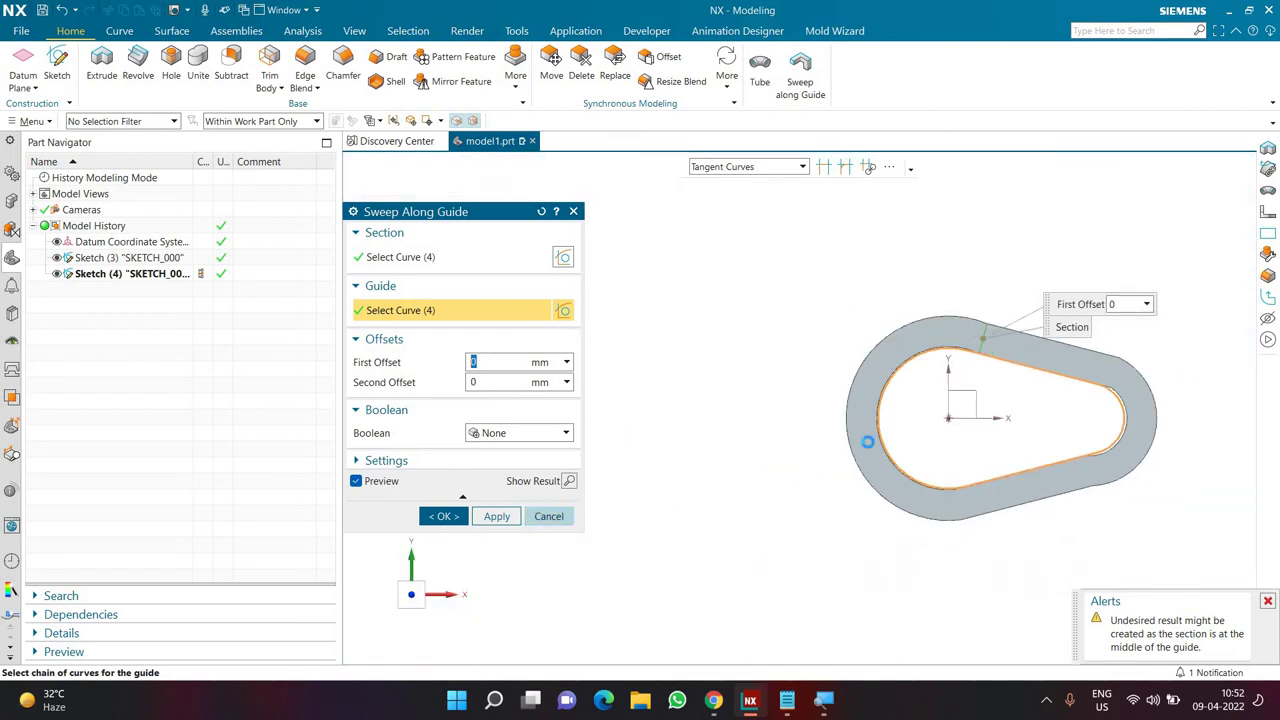
- Cancel the sweep and delete the rectangle sketch positioned partway along the guide's straight line
{"action": "key", "text": "Escape"}
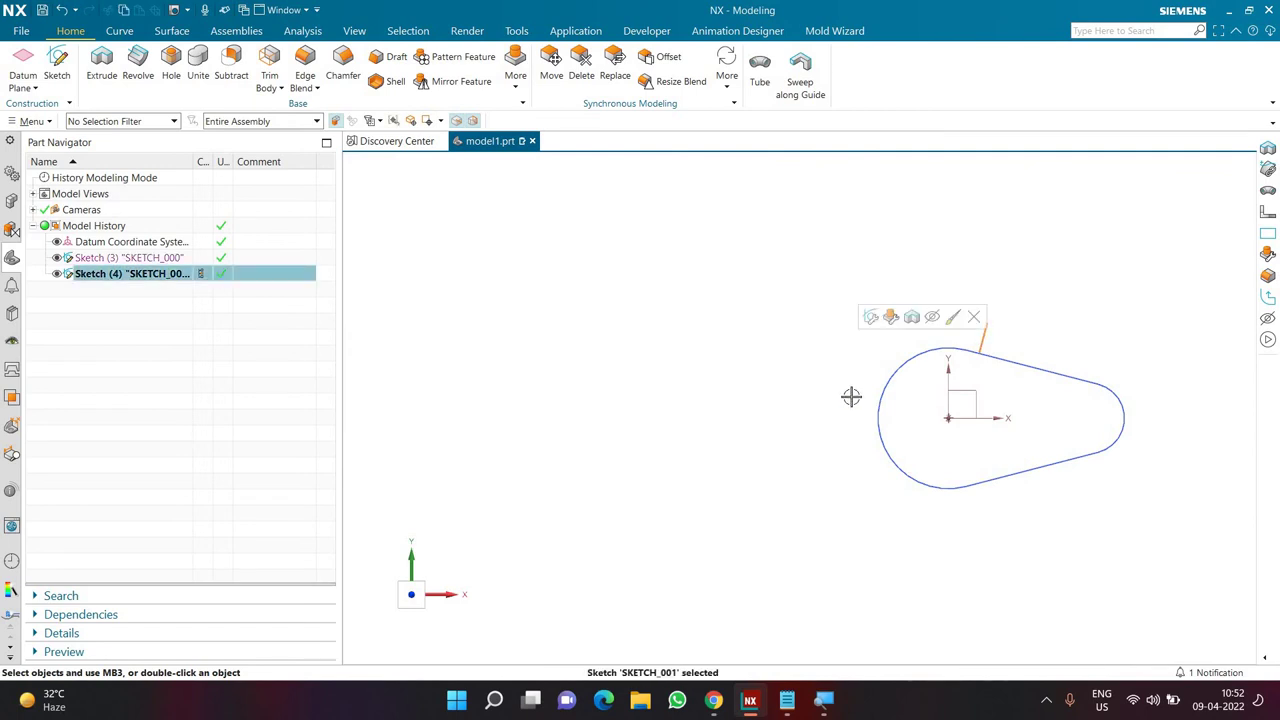
{"action": "key", "text": "Delete"}
{"action": "mouse_move", "coordinate": [831, 334]}
{"action": "middle_mouse_down"}
{"action": "mouse_move", "coordinate": [789, 354]}
{"action": "mouse_move", "coordinate": [1072, 400]}
{"action": "middle_mouse_up"}
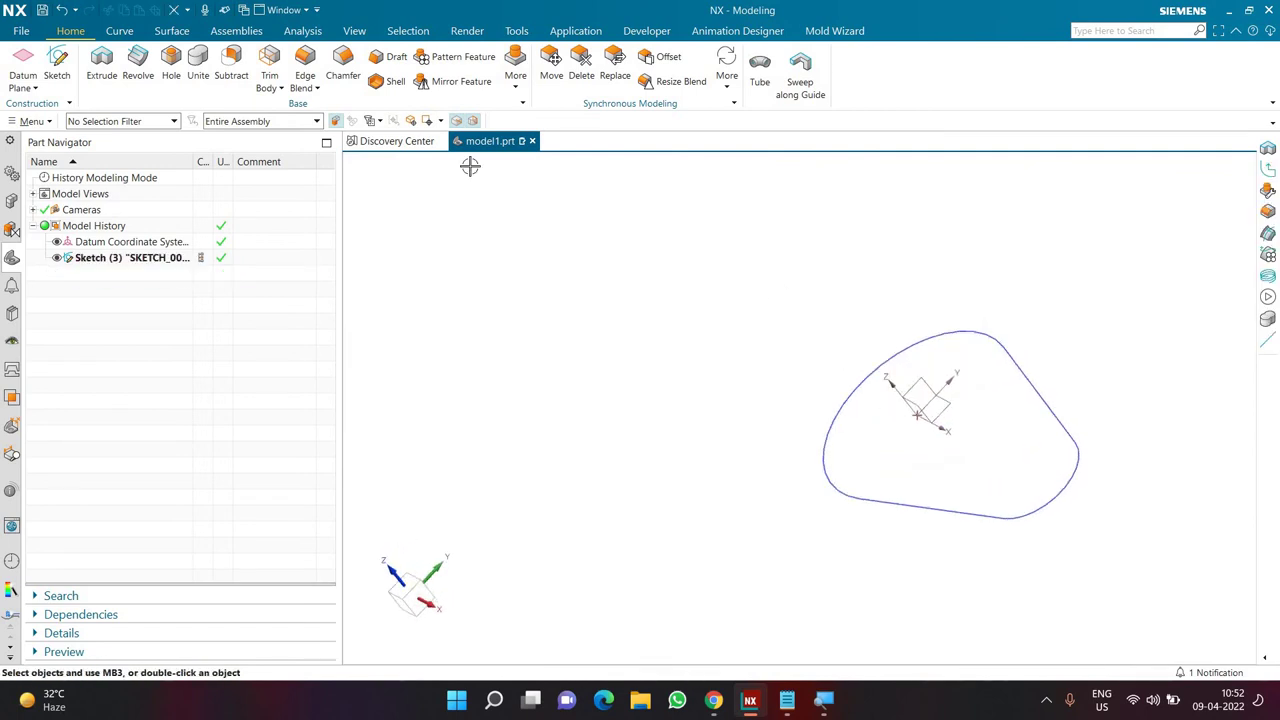
- Create a new On Path sketch on the outline's upper straight line, with its plane at 0% arc length
{"action": "left_click", "coordinate": [62, 66]}
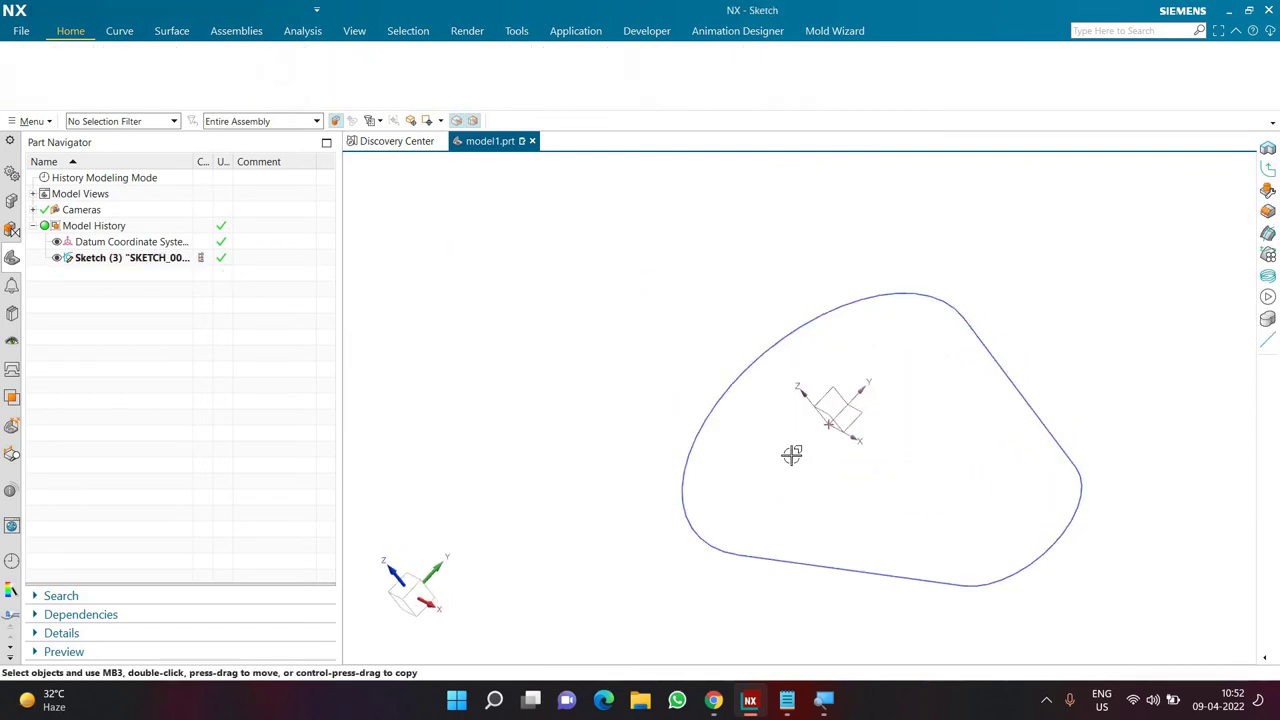
{"action": "left_click", "coordinate": [987, 345]}
{"action": "left_click_drag", "start_coordinate": [988, 350], "coordinate": [948, 312]}
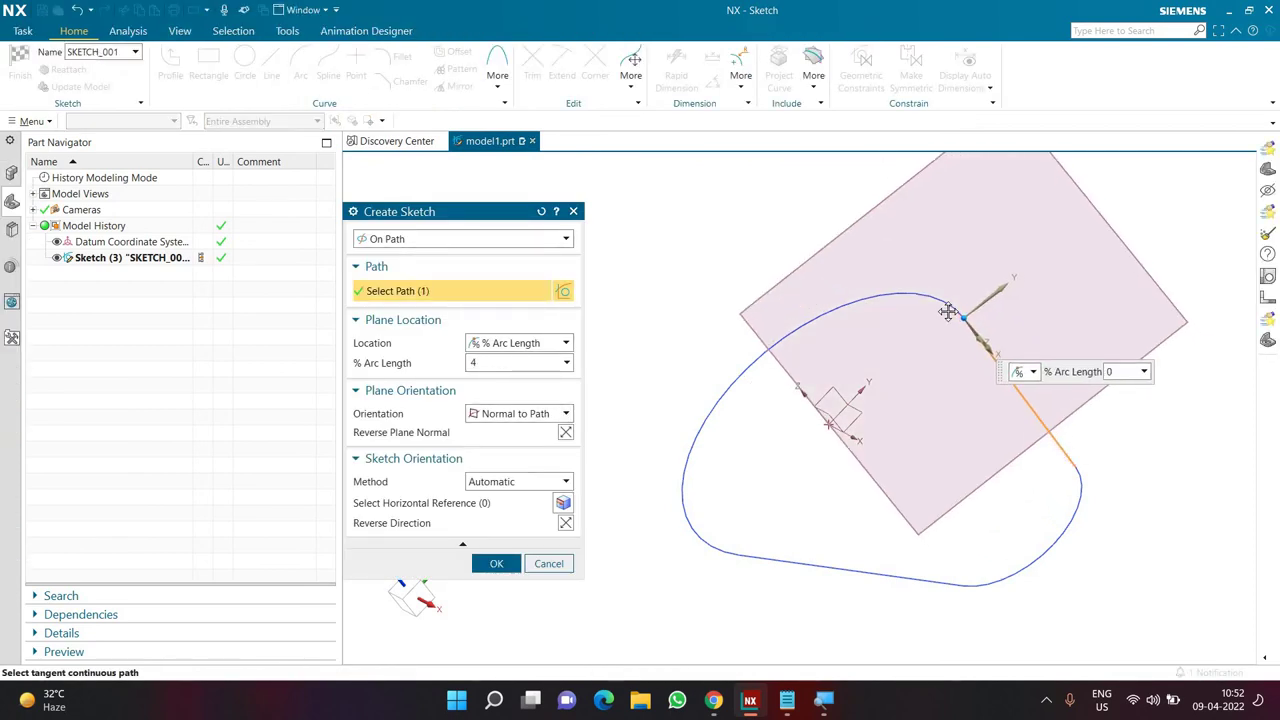
{"action": "mouse_move", "coordinate": [1012, 400]}
{"action": "left_mouse_down"}
{"action": "mouse_move", "coordinate": [1084, 507]}
{"action": "mouse_move", "coordinate": [1070, 493]}
{"action": "left_mouse_up"}
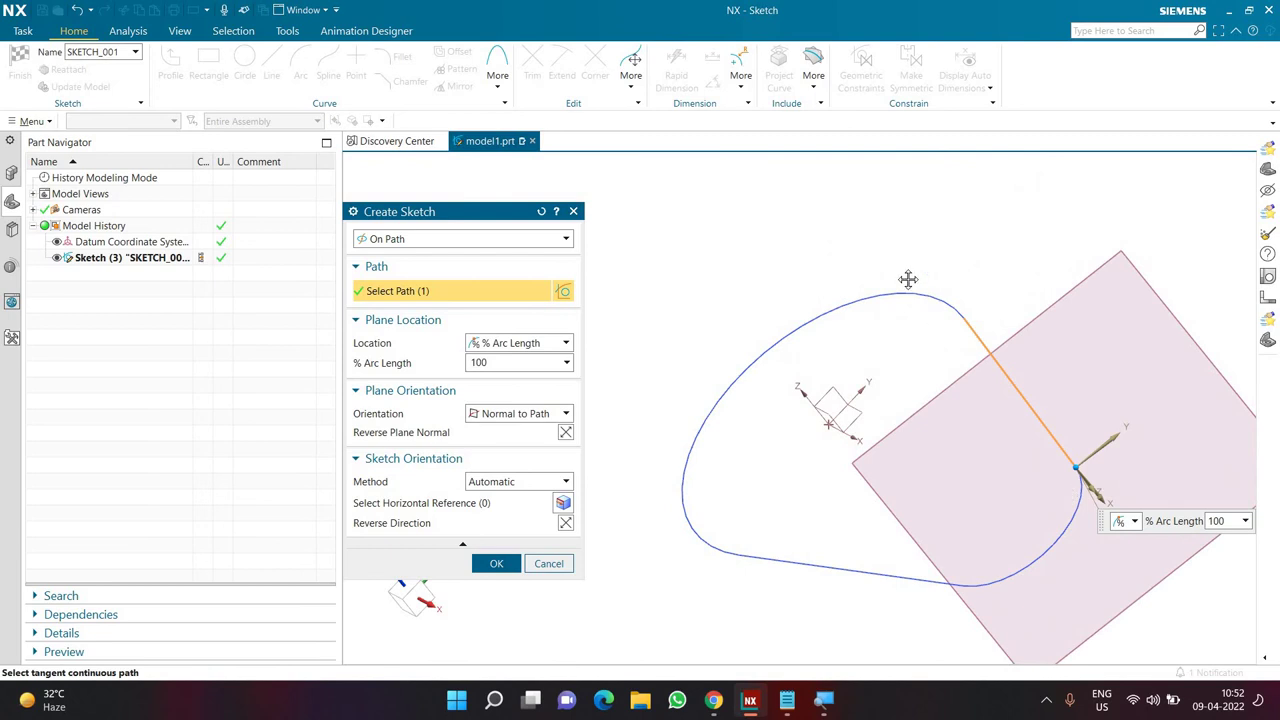
{"action": "left_click_drag", "start_coordinate": [990, 394], "coordinate": [1069, 570]}
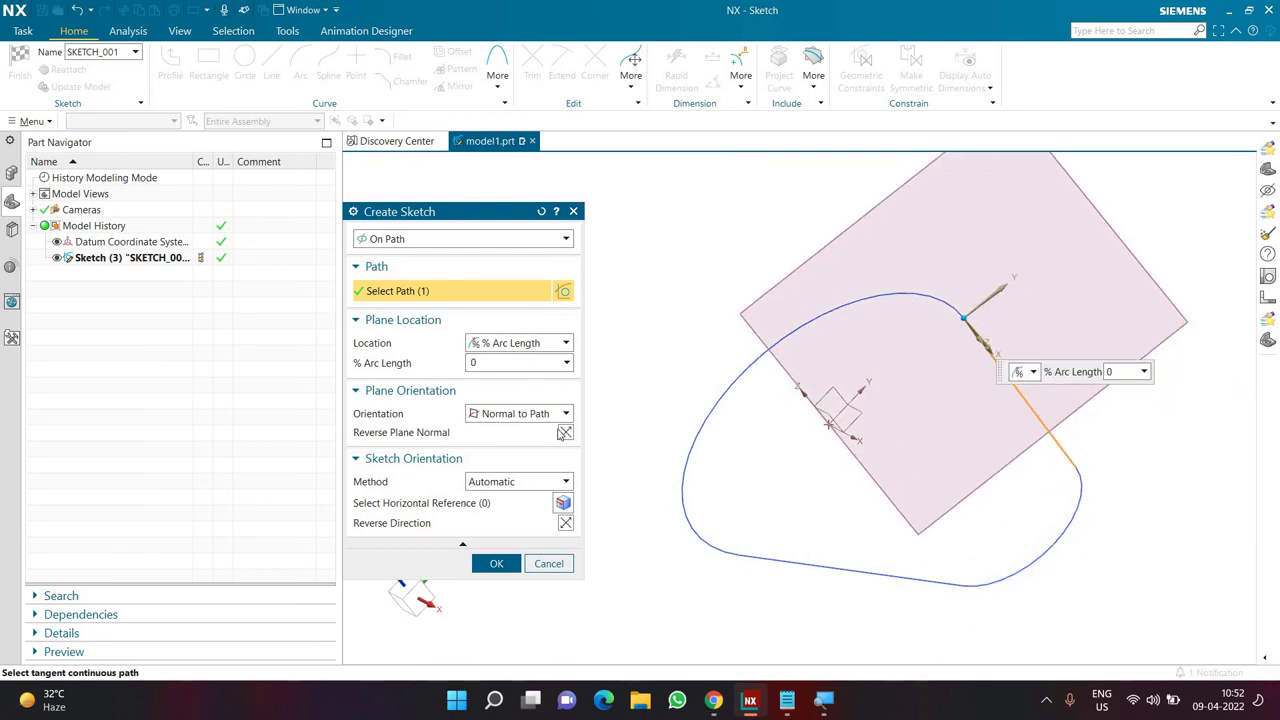
{"action": "middle_click", "coordinate": [575, 540]}
{"action": "middle_click_drag", "start_coordinate": [590, 534], "coordinate": [648, 508]}
{"action": "middle_click", "coordinate": [648, 508]}
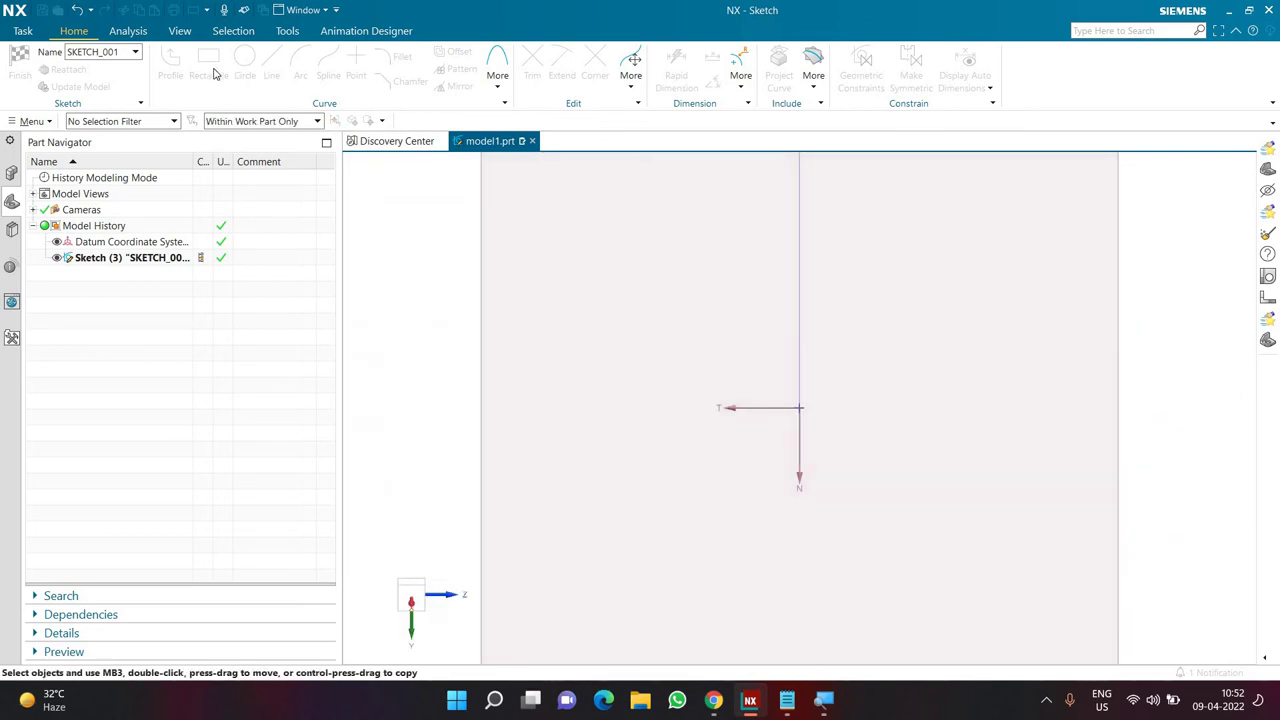
- Draw a rectangle about 41 mm wide and 84 mm high from the sketch origin and finish the sketch
{"action": "left_click", "coordinate": [208, 65]}
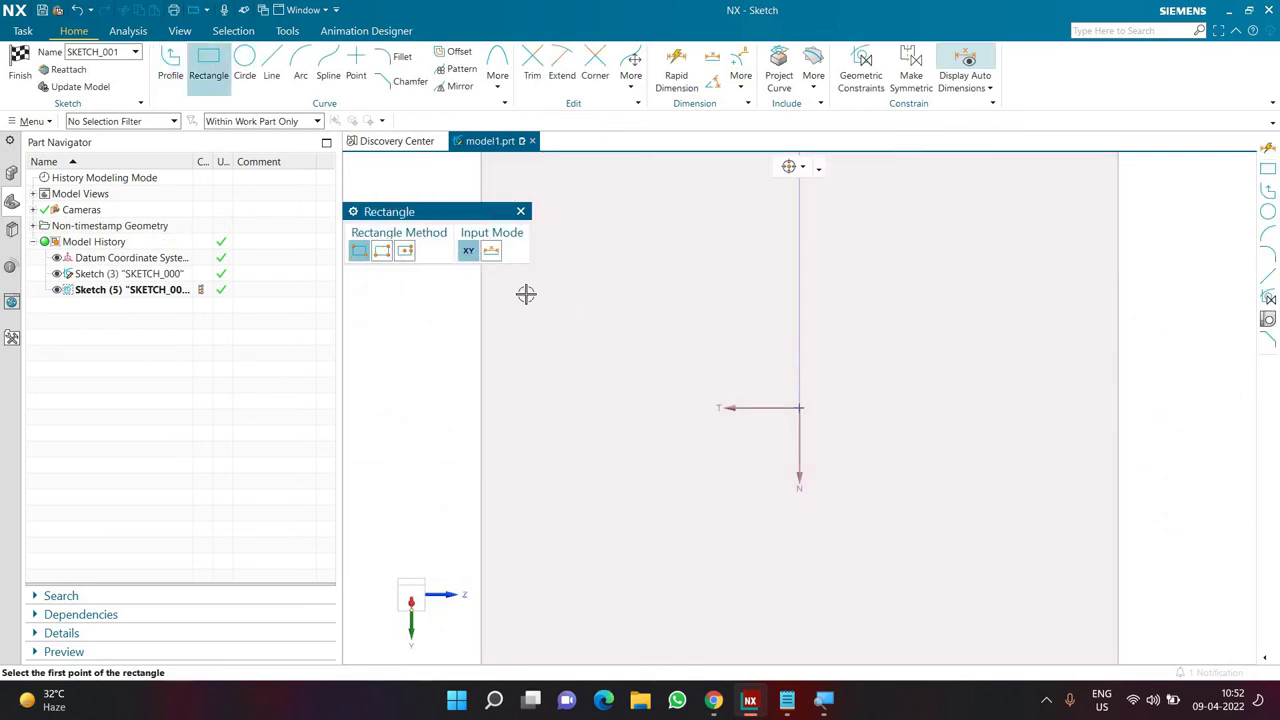
{"action": "left_click", "coordinate": [799, 408]}
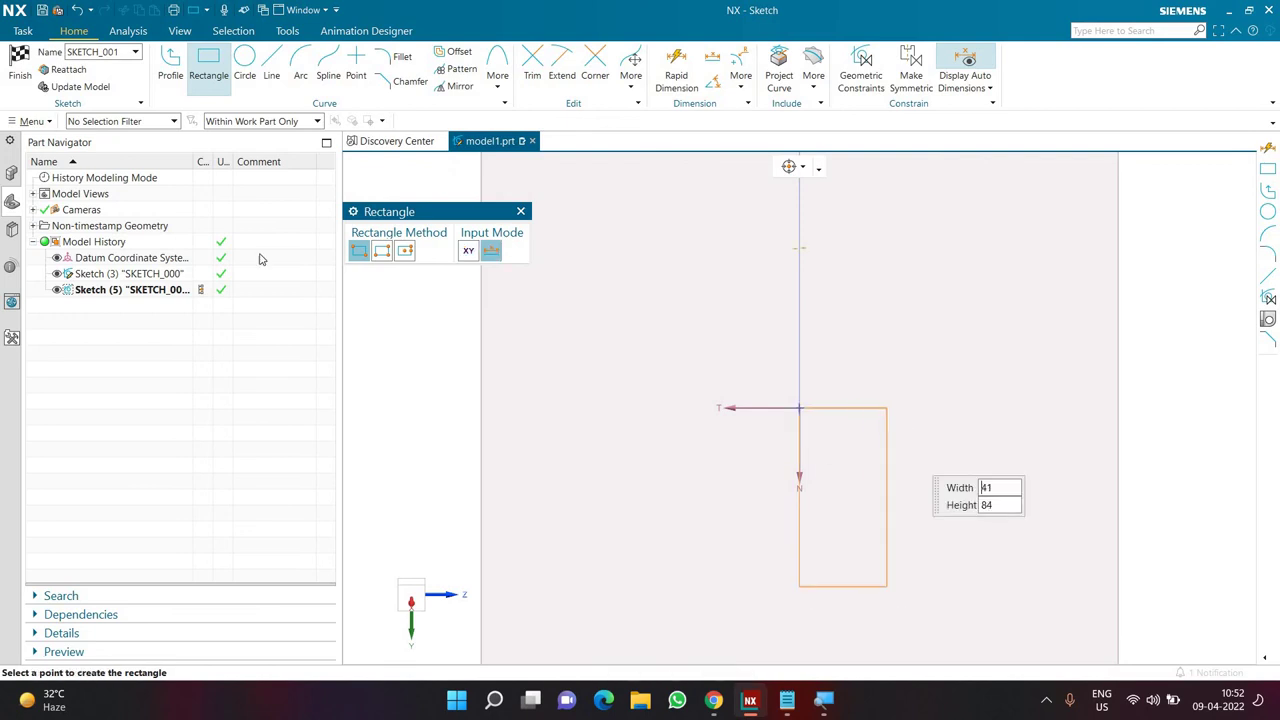
{"action": "left_click", "coordinate": [890, 588]}
{"action": "key", "text": "ctrl+q"}
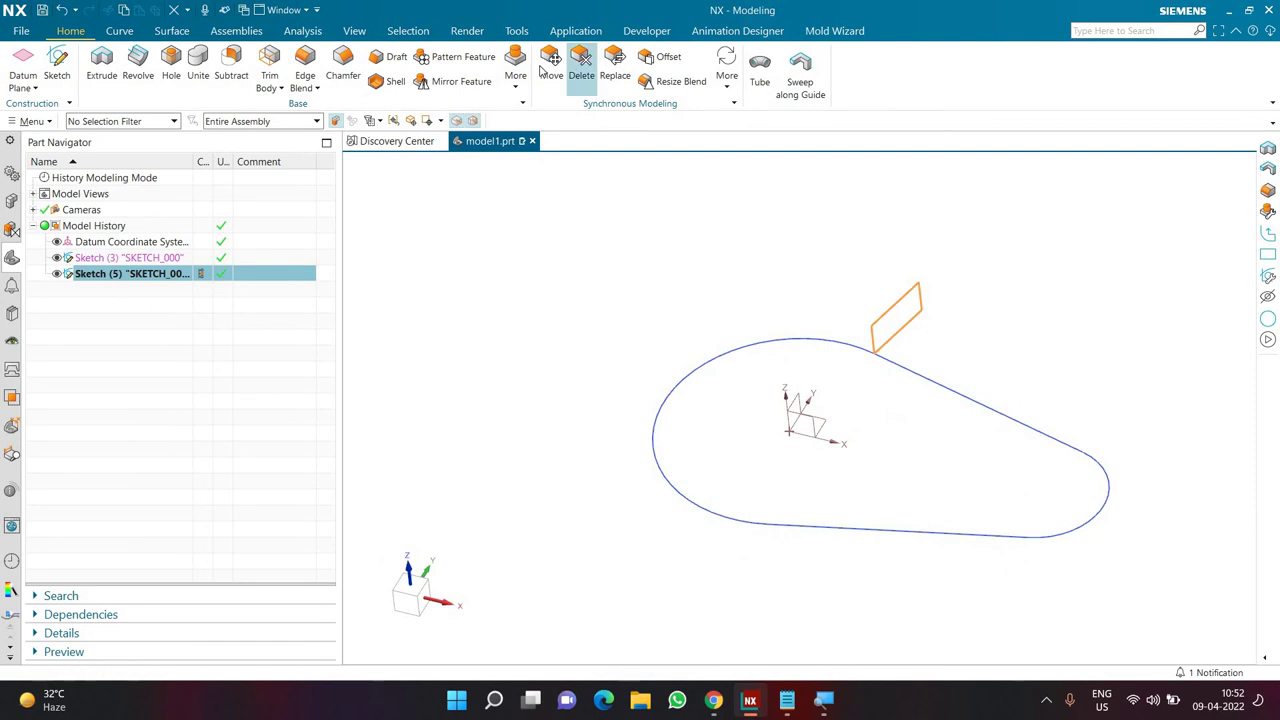
- Preview a Sweep along Guide of the rectangle around the closed outline, inspect its inner edge, and cancel the command
{"action": "left_click", "coordinate": [808, 78]}
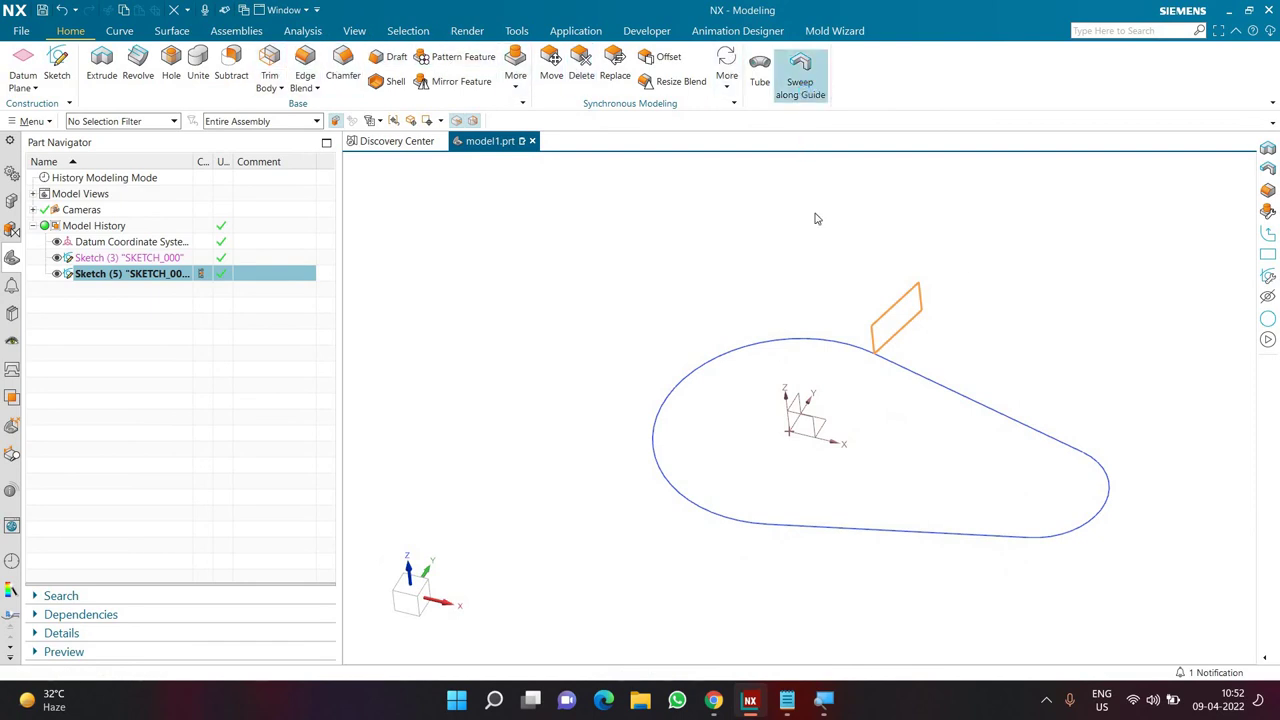
{"action": "left_click", "coordinate": [862, 406]}
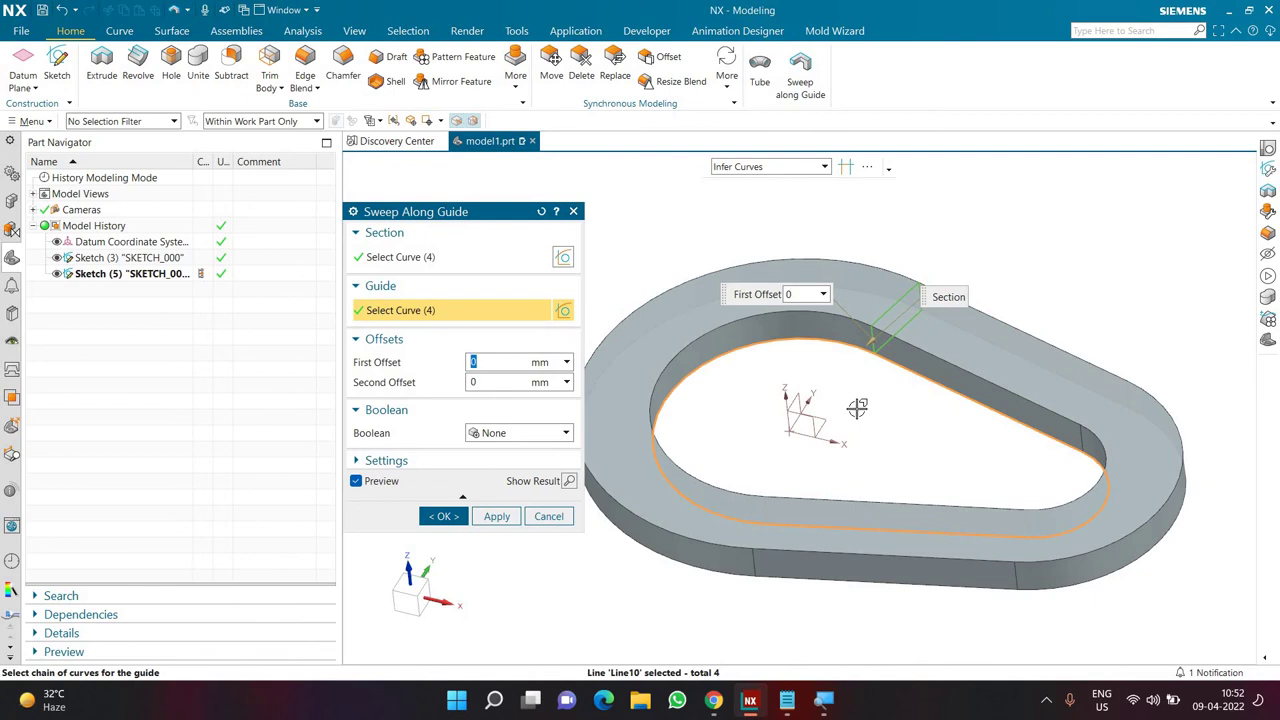
{"action": "middle_click_drag", "start_coordinate": [913, 479], "coordinate": [915, 438]}
{"action": "middle_click_drag", "start_coordinate": [831, 461], "coordinate": [836, 452]}
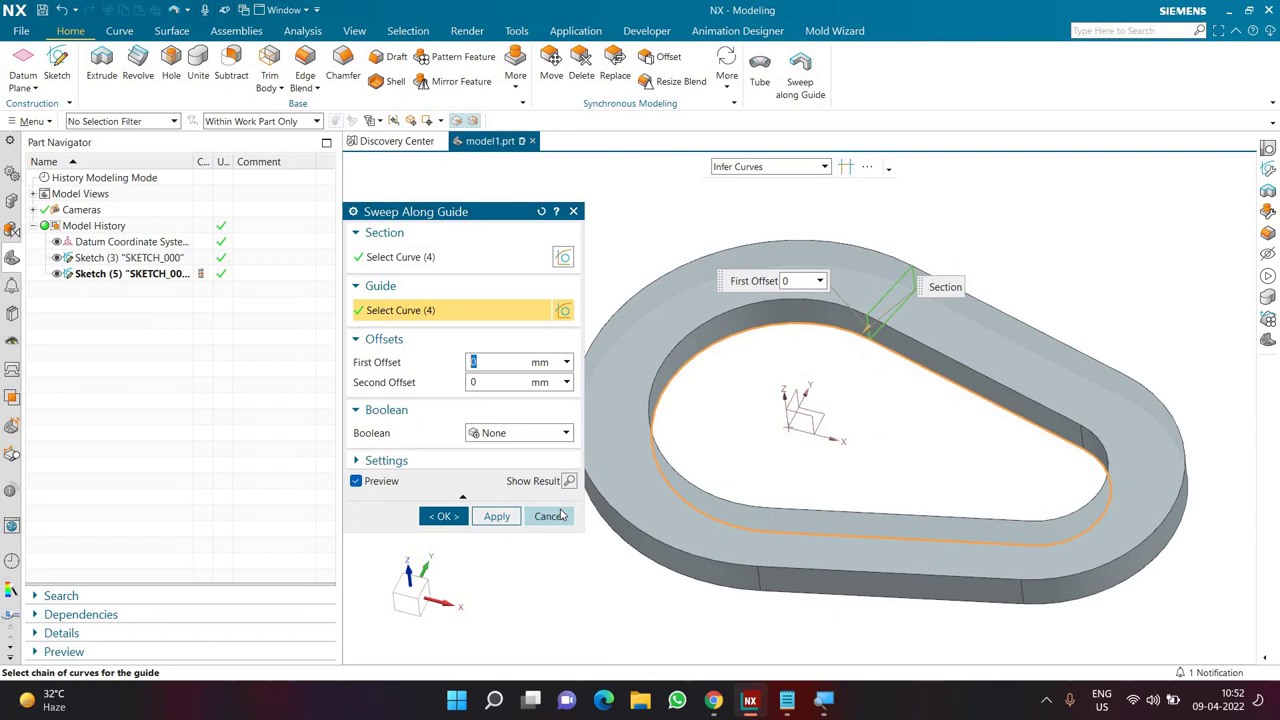
{"action": "left_click", "coordinate": [549, 516]}
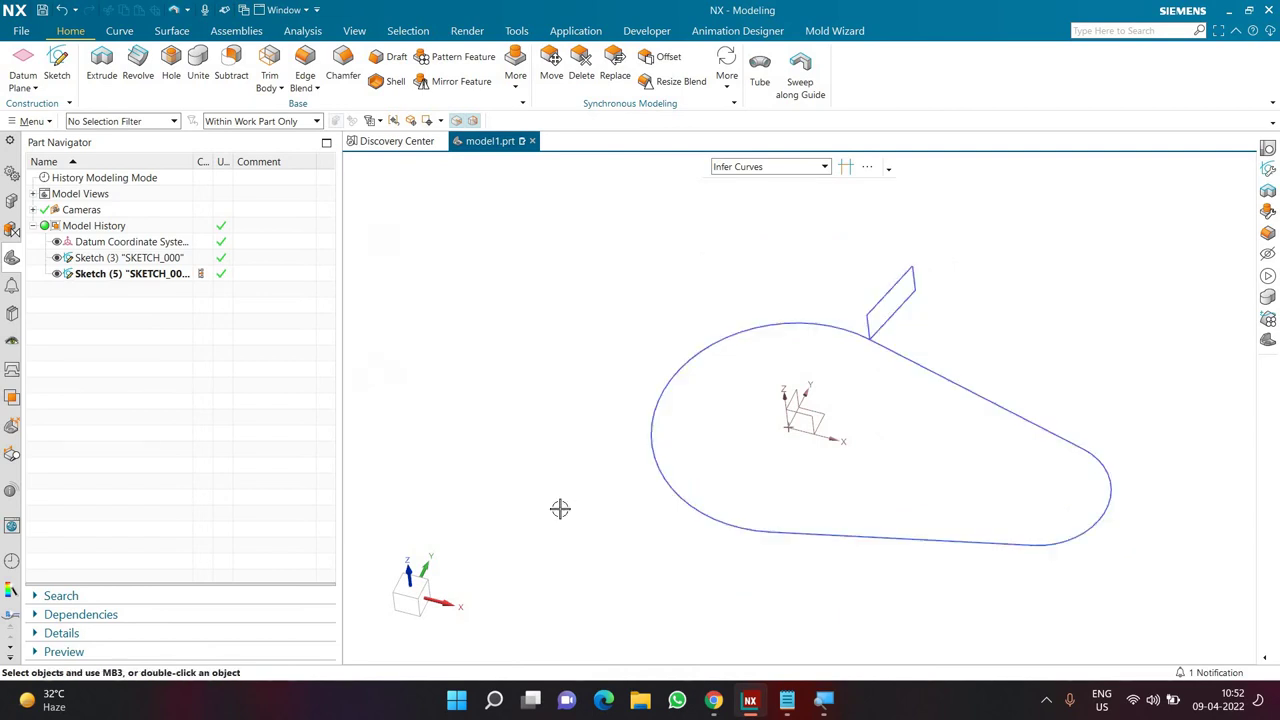
- In Notepad, enter "solid or thin solid or sheet" for close section and close guide, and add a dash after the open section and close guide line
{"action": "left_click", "coordinate": [787, 699]}
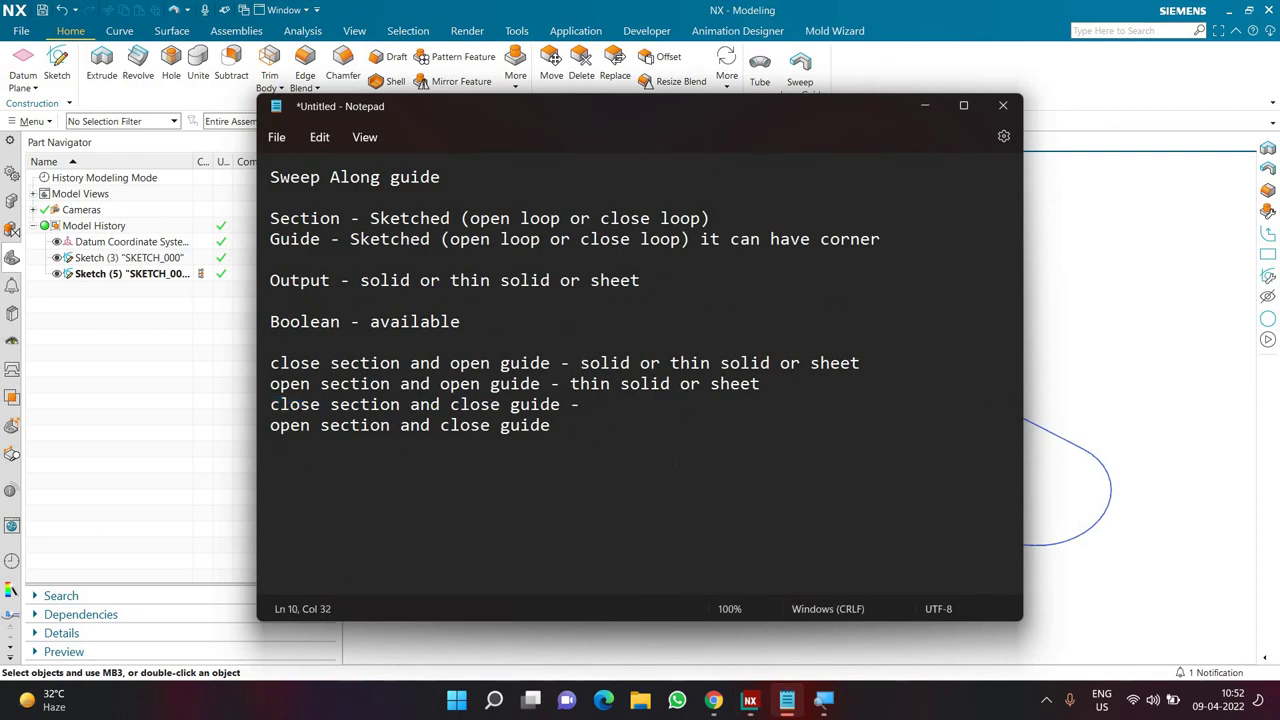
{"action": "left_click_drag", "start_coordinate": [580, 363], "coordinate": [862, 363]}
{"action": "key", "text": "ctrl+c"}
{"action": "left_click", "coordinate": [682, 416]}
{"action": "key", "text": "ctrl+v"}
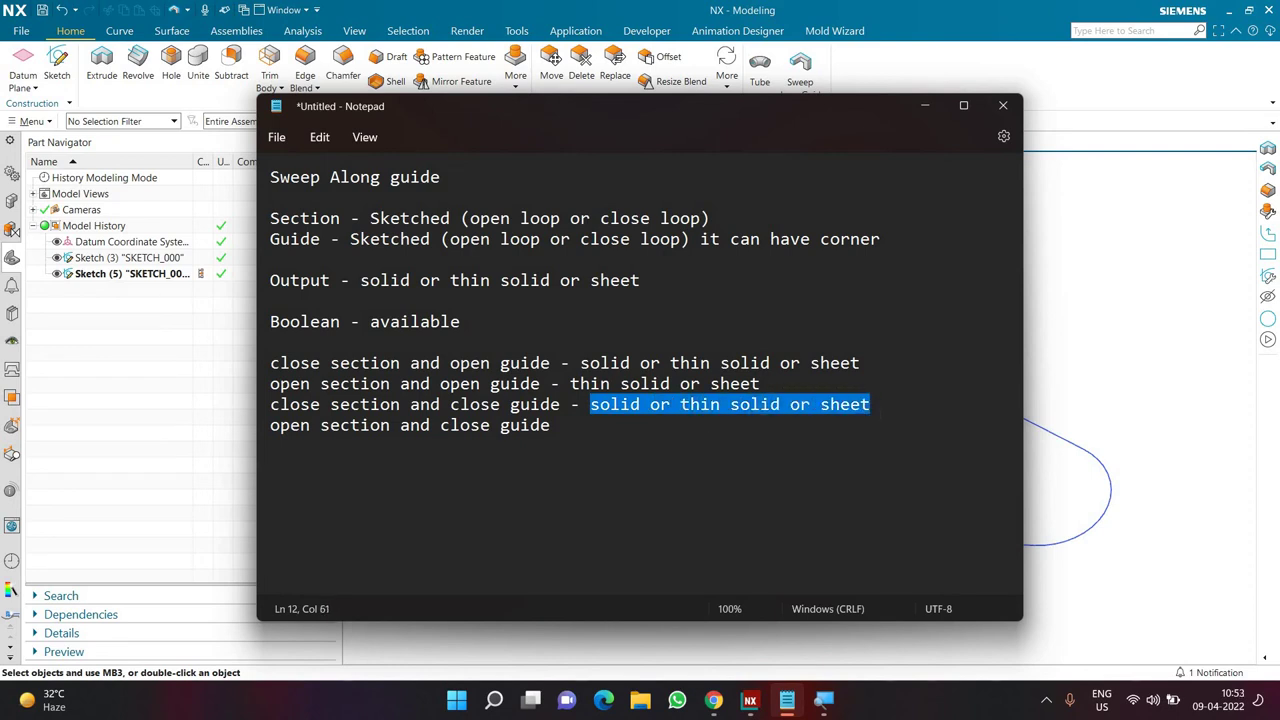
{"action": "left_click", "coordinate": [550, 425]}
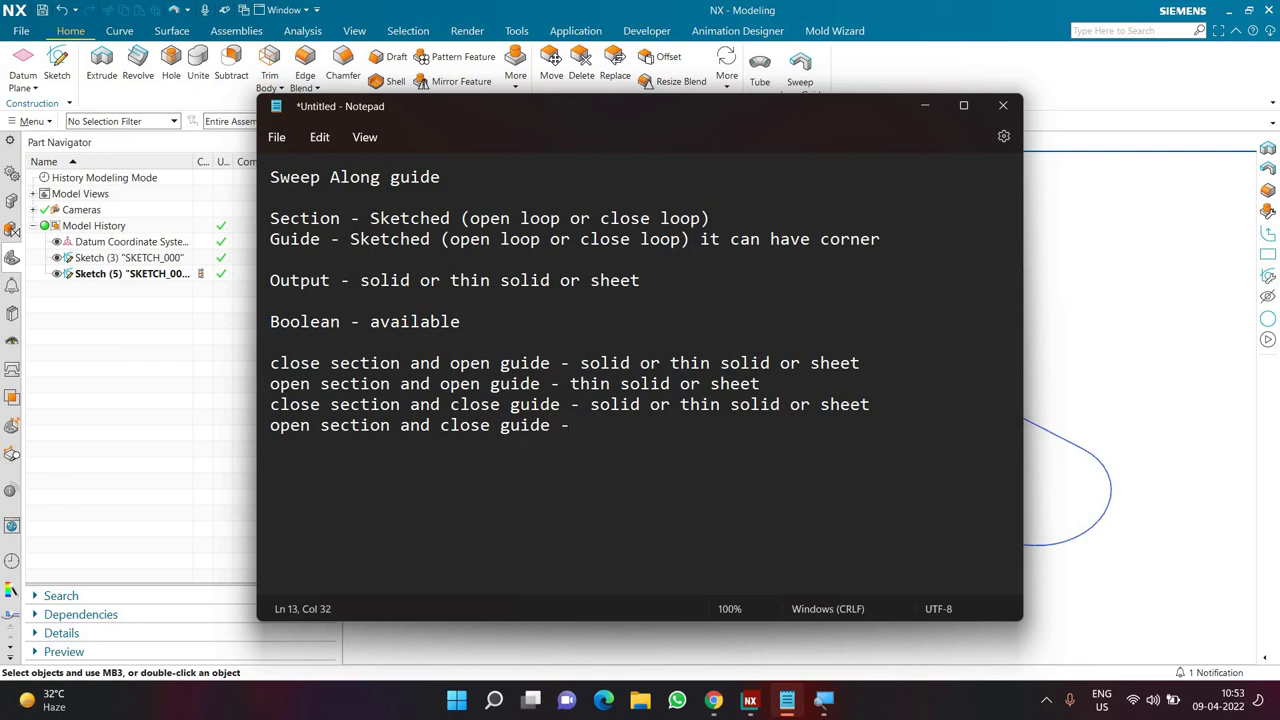
{"action": "left_click", "coordinate": [925, 107]}
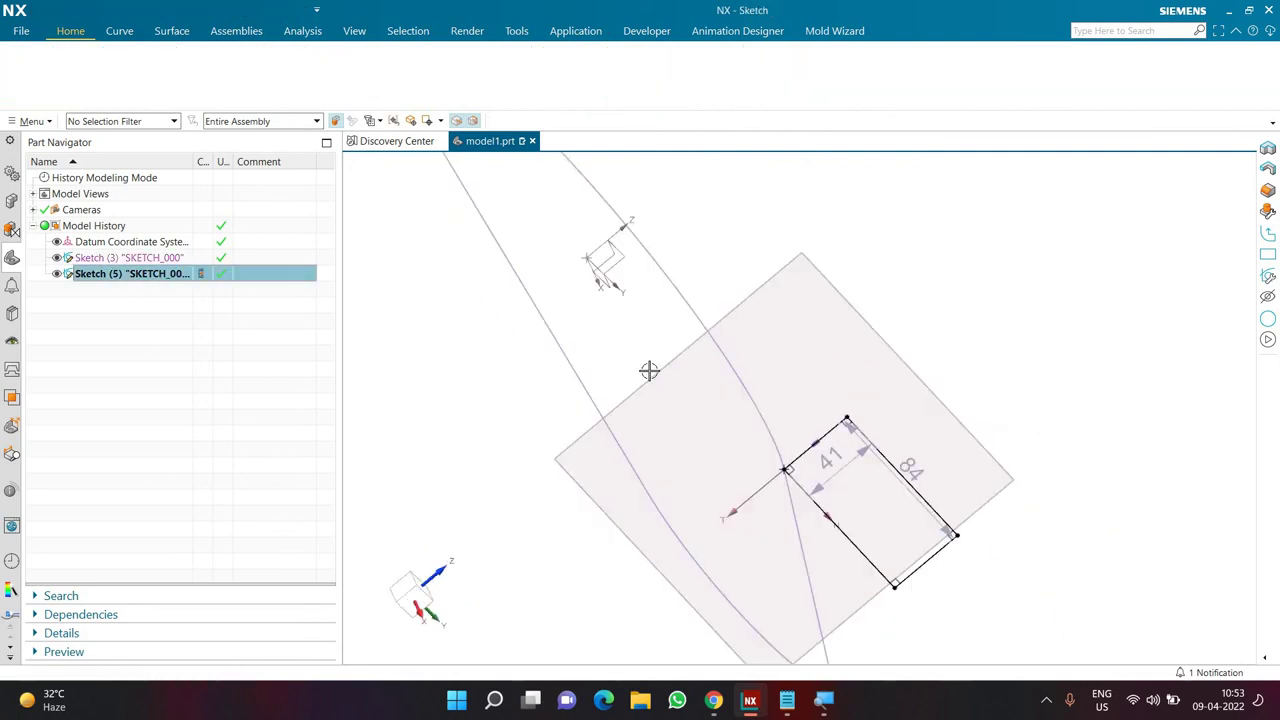
- Open the rectangle's sketch for editing in NX and delete the whole rectangle with its dimensions
{"action": "left_click_drag", "start_coordinate": [632, 305], "coordinate": [785, 506]}
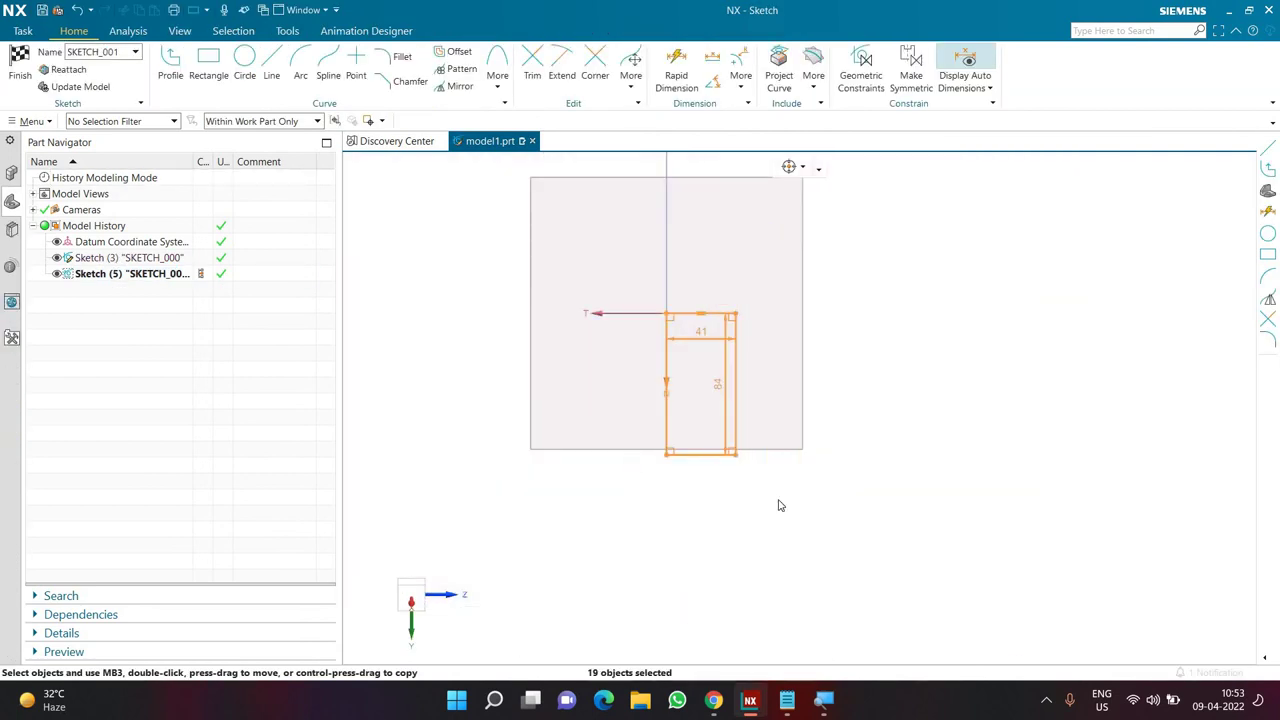
{"action": "key", "text": "Delete"}
{"action": "left_click", "coordinate": [624, 382]}
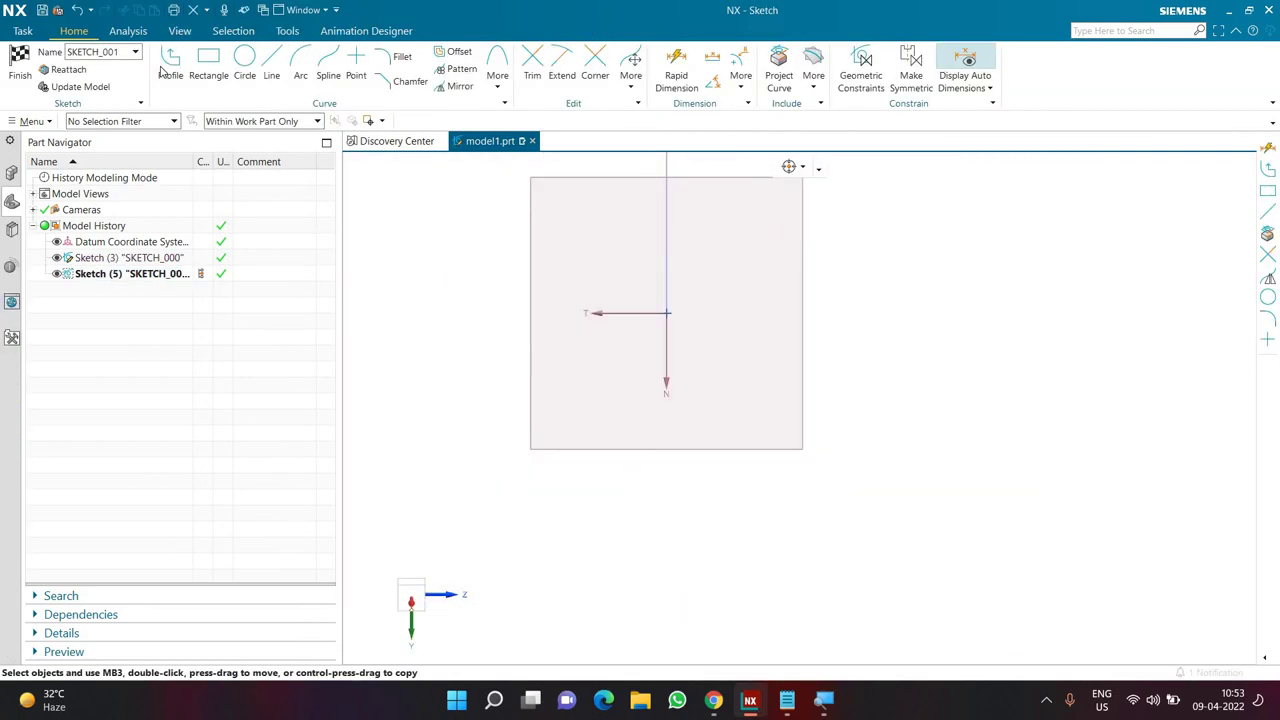
- Draw an open zigzag profile from the sketch origin with five connected lines about 41, 22, 39, 29 and 32 mm long
{"action": "key", "text": "z"}
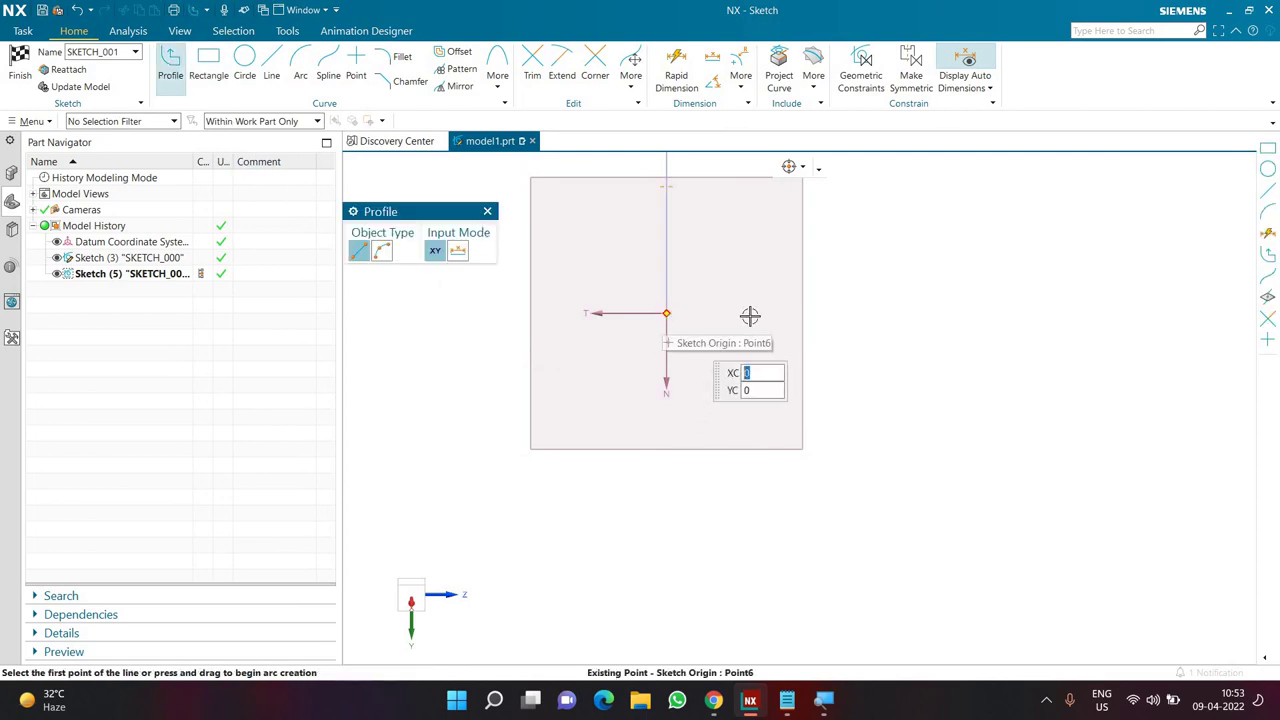
{"action": "left_click", "coordinate": [667, 313]}
{"action": "left_click", "coordinate": [734, 298]}
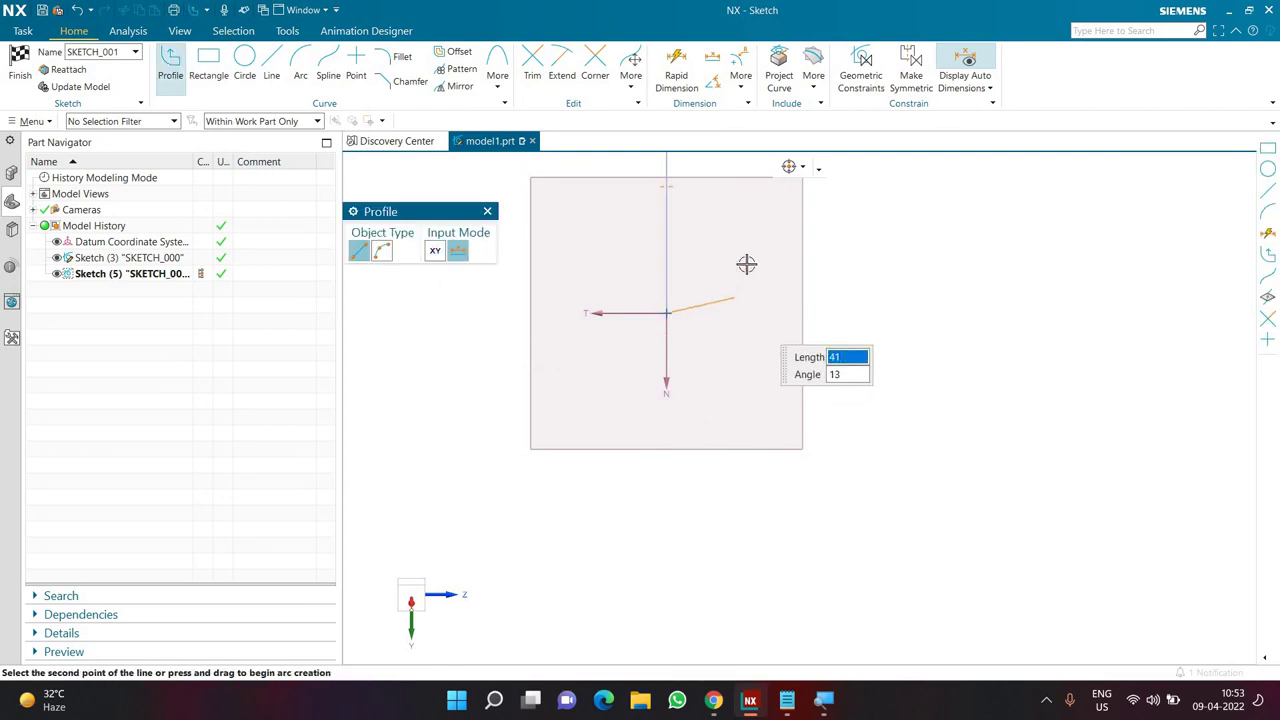
{"action": "left_click", "coordinate": [748, 263]}
{"action": "left_click", "coordinate": [813, 252]}
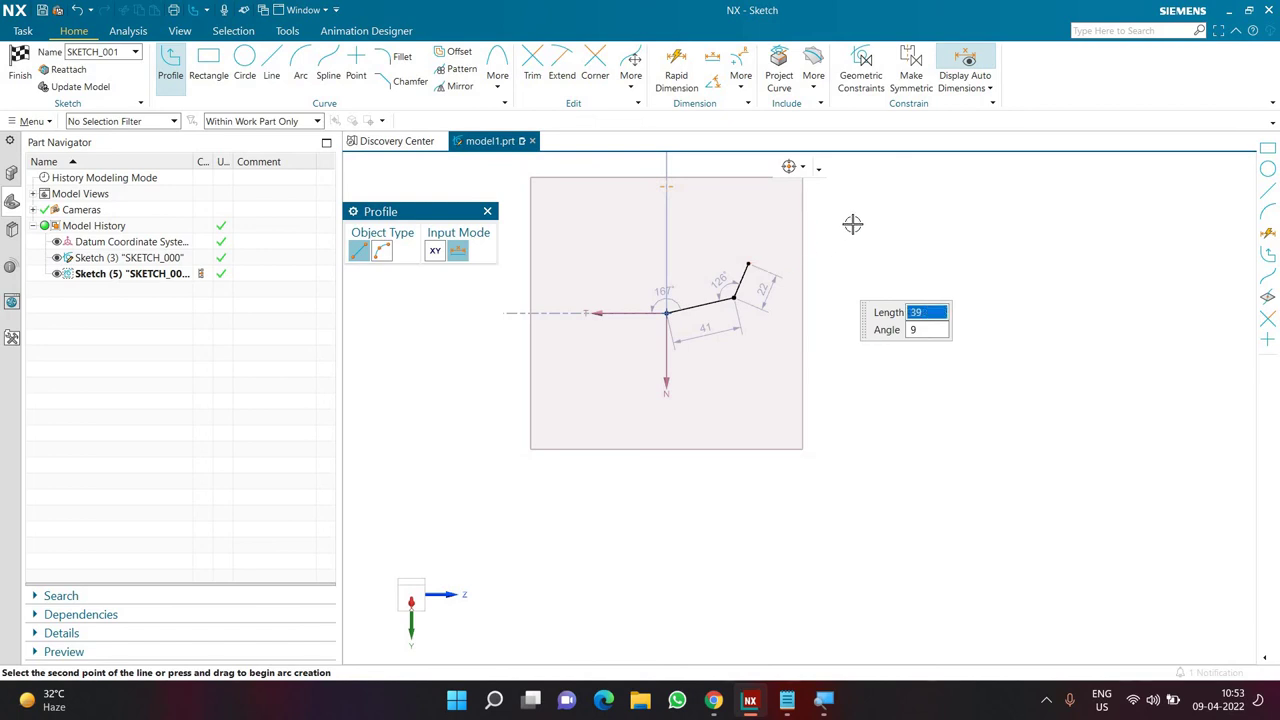
{"action": "left_click", "coordinate": [851, 223]}
{"action": "key", "text": "Return"}
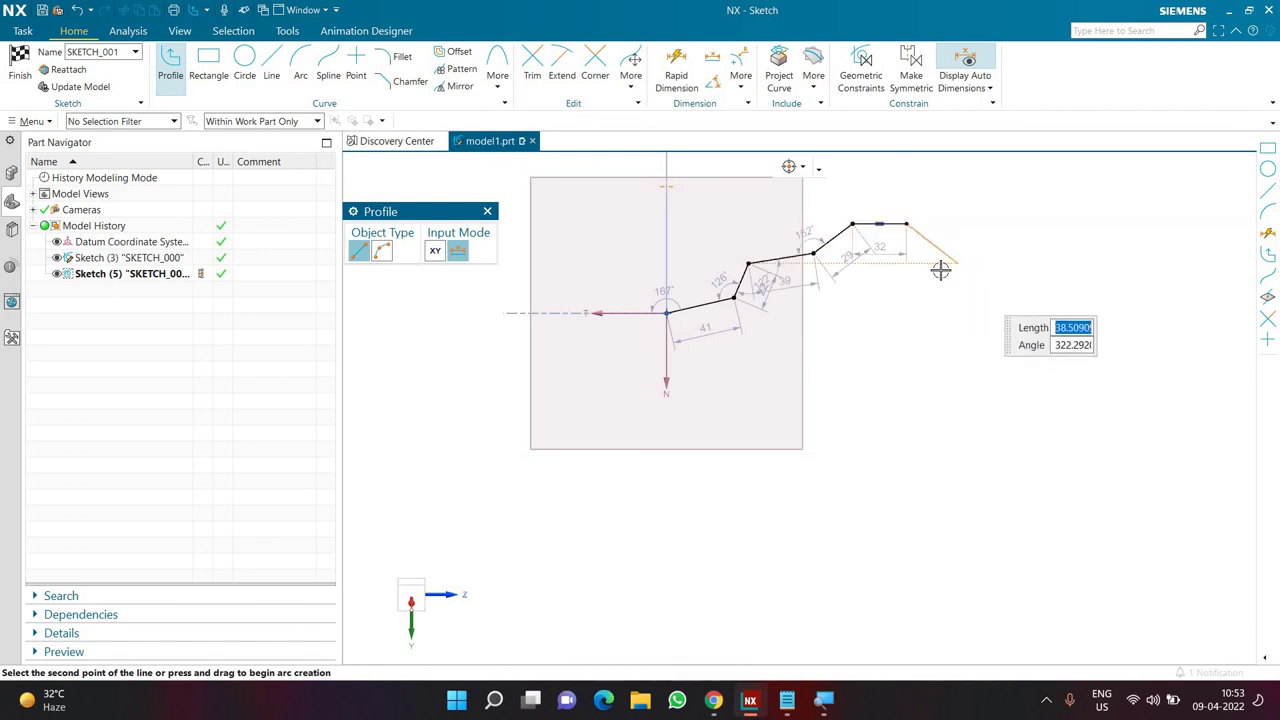
{"action": "key", "text": "Escape"}
- Draw circles about 13.8, 17 and 20.9 mm in diameter centred on the midpoints of the 32, 39 and 41 mm lines
{"action": "scroll", "coordinate": [770, 260], "scroll_direction": "up", "scroll_amount": 3}
{"action": "left_click", "coordinate": [245, 60]}
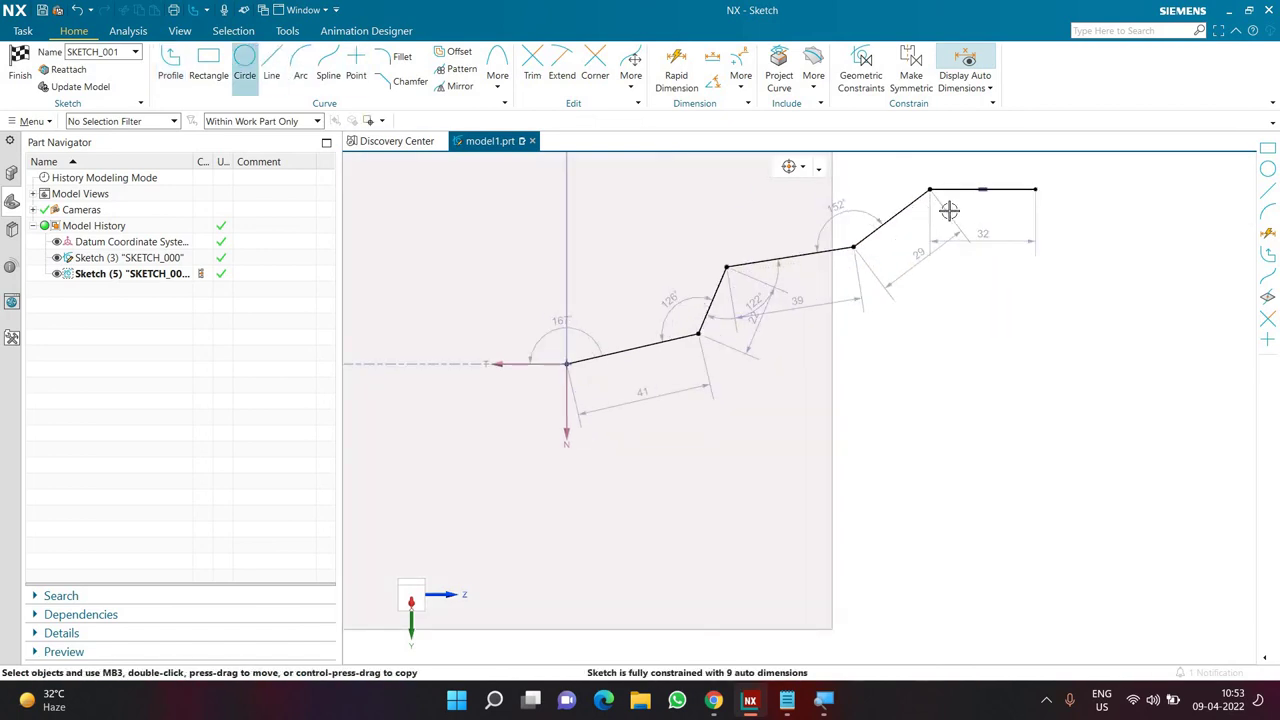
{"action": "left_click", "coordinate": [982, 189]}
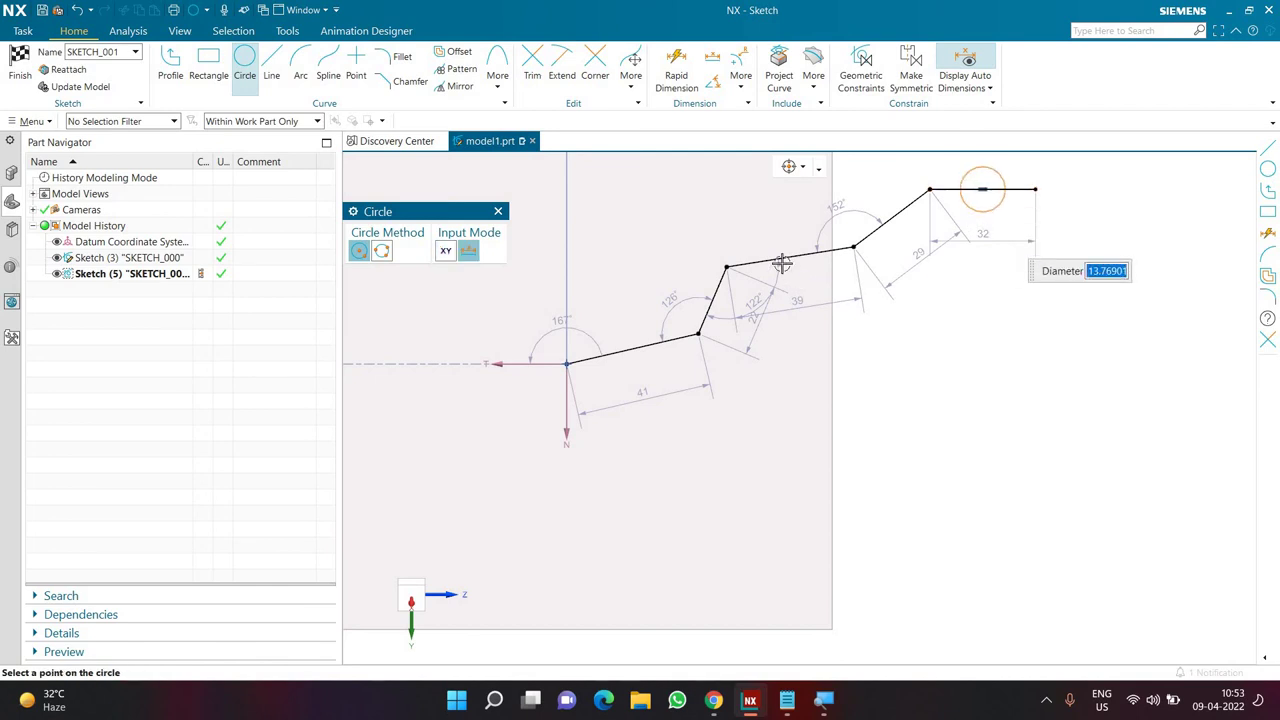
{"action": "left_click", "coordinate": [981, 212]}
{"action": "key", "text": "Return"}
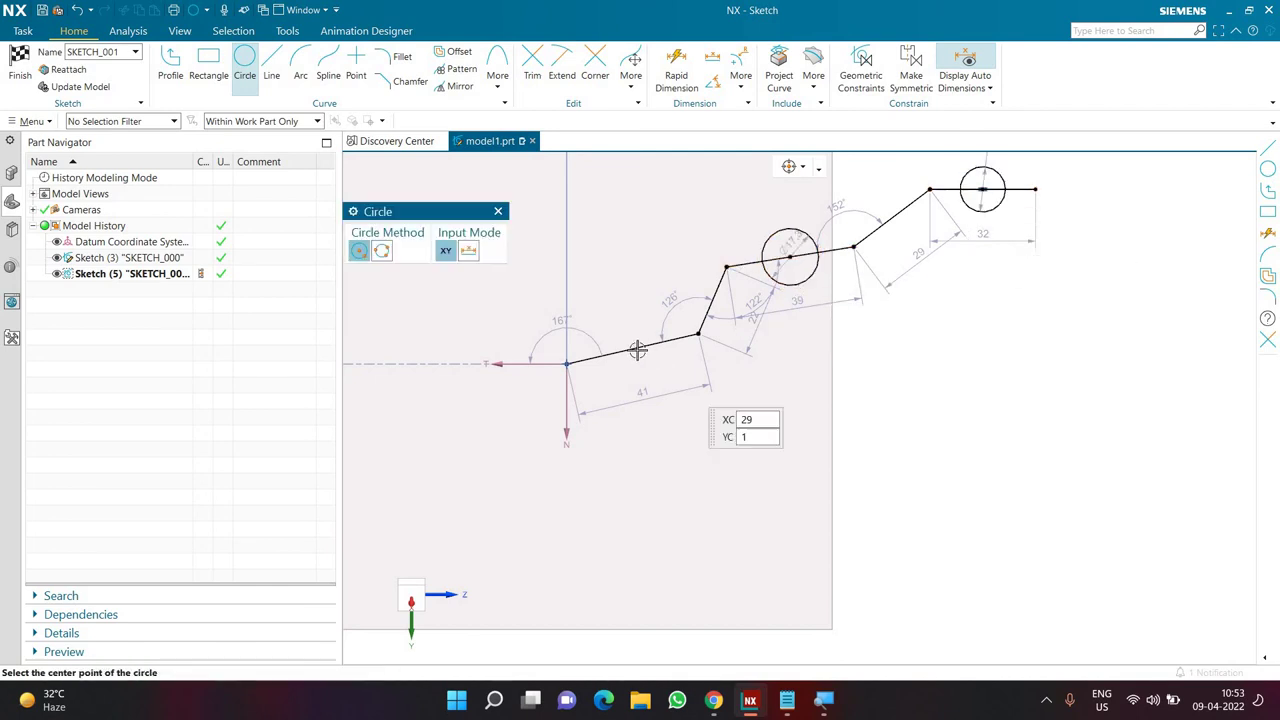
{"action": "left_click", "coordinate": [632, 349]}
{"action": "key", "text": "Return"}
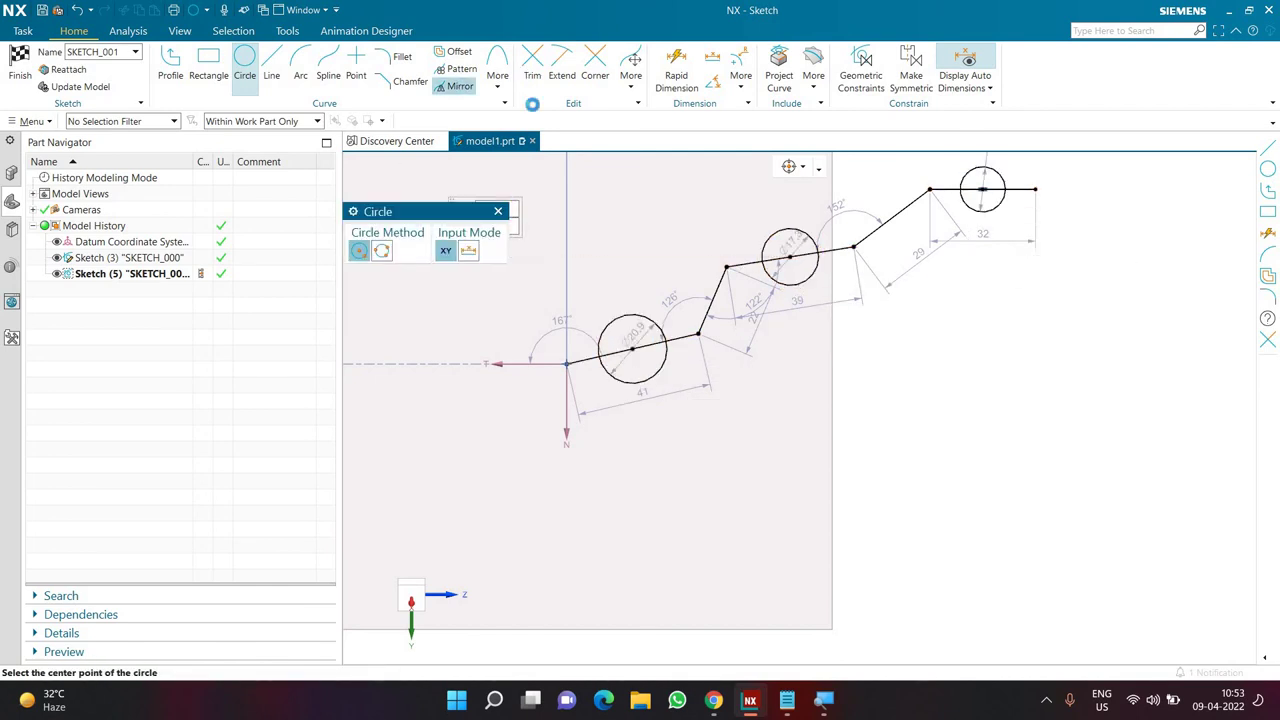
- Trim the lower halves of the three circles and the line portions inside them to leave upward bumps, and finish the sketch
{"action": "left_click", "coordinate": [532, 62]}
{"action": "left_click", "coordinate": [636, 352]}
{"action": "left_click", "coordinate": [636, 349]}
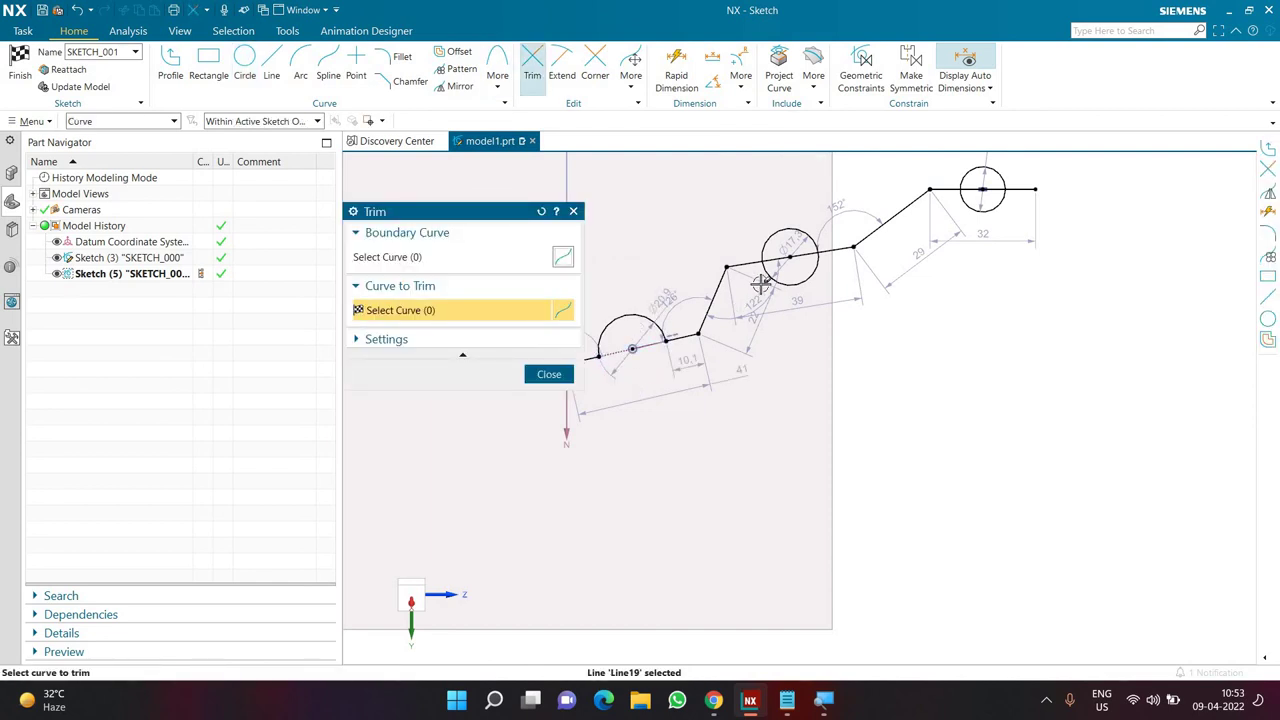
{"action": "left_click", "coordinate": [785, 262]}
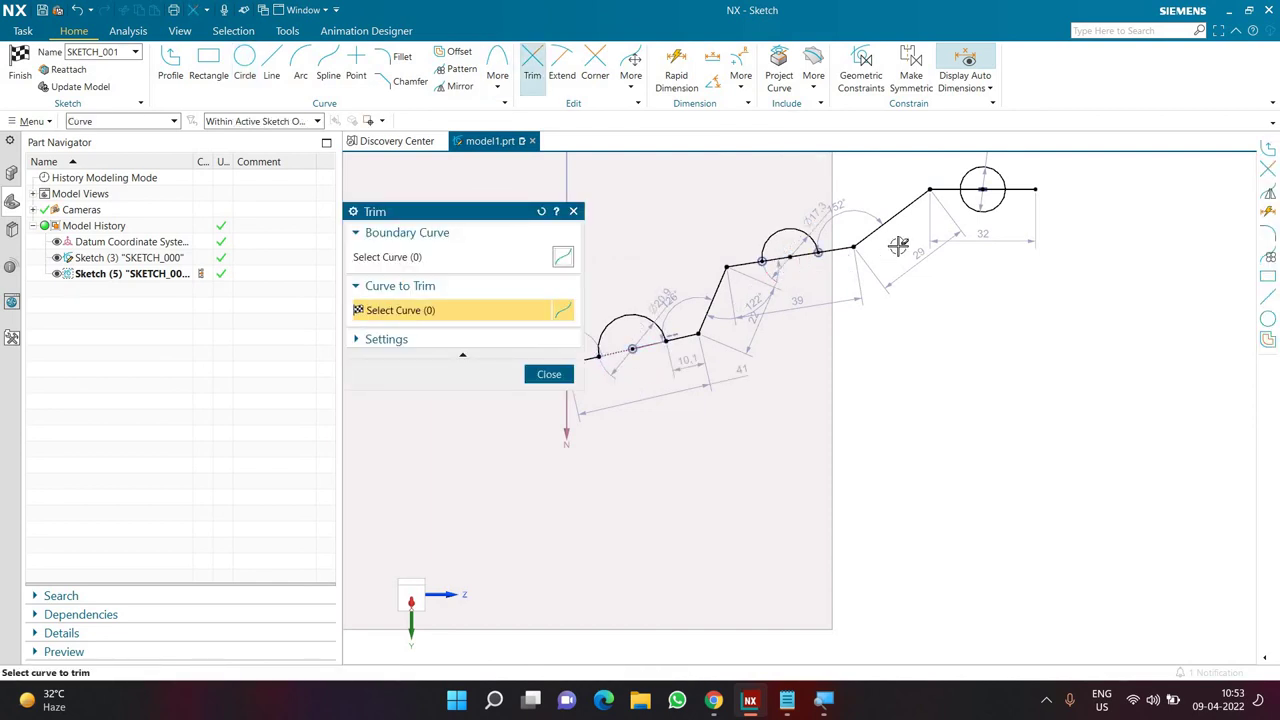
{"action": "left_click", "coordinate": [988, 188]}
{"action": "scroll", "coordinate": [991, 331], "scroll_direction": "down", "scroll_amount": 3}
{"action": "key", "text": "Escape"}
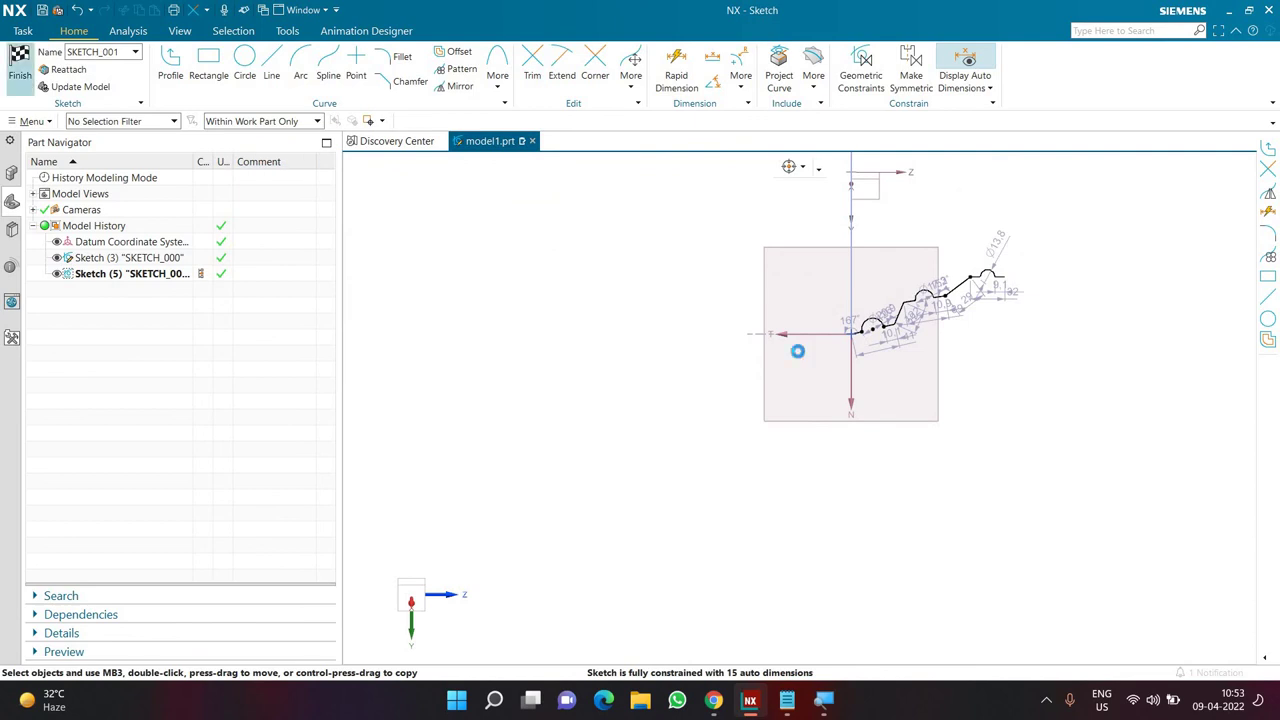
{"action": "key", "text": "ctrl+q"}
- Start a Sweep along Guide with the open bumpy profile as section and the closed outline as guide, chained by Tangent Curves
{"action": "mouse_move", "coordinate": [803, 363]}
{"action": "middle_mouse_down"}
{"action": "mouse_move", "coordinate": [787, 355]}
{"action": "mouse_move", "coordinate": [834, 374]}
{"action": "mouse_move", "coordinate": [823, 364]}
{"action": "middle_mouse_up"}
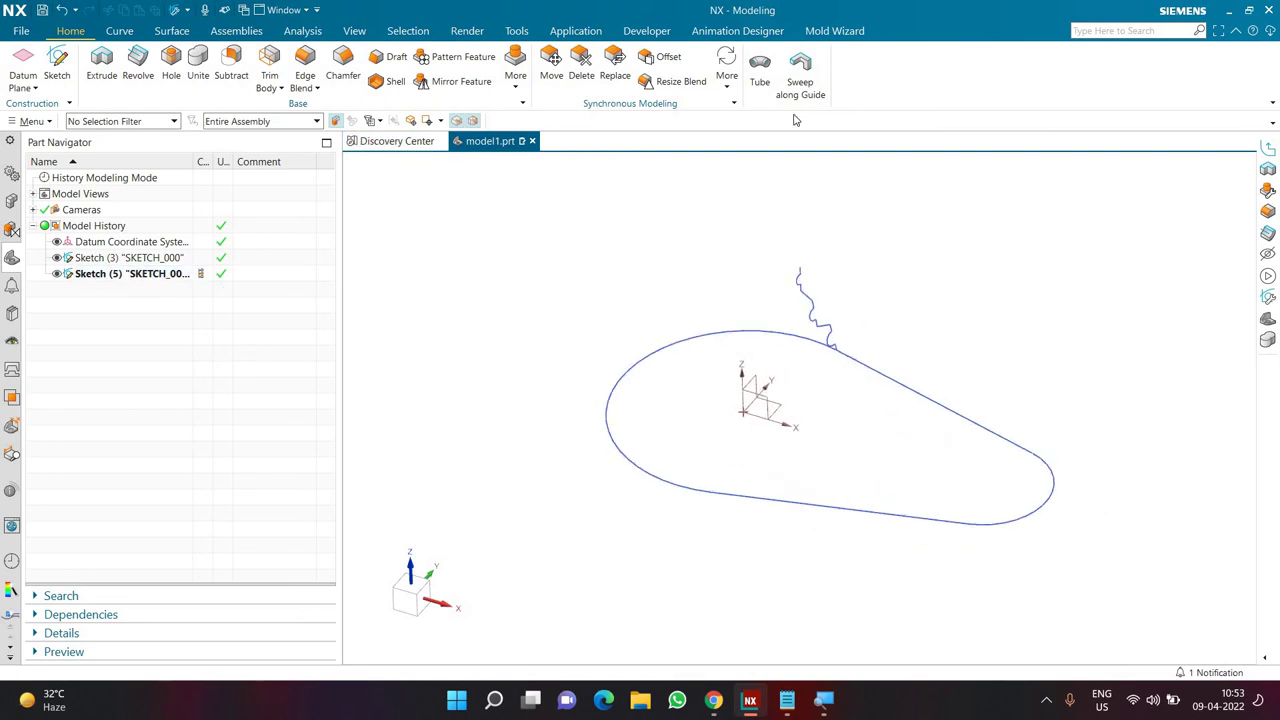
{"action": "left_click", "coordinate": [800, 75]}
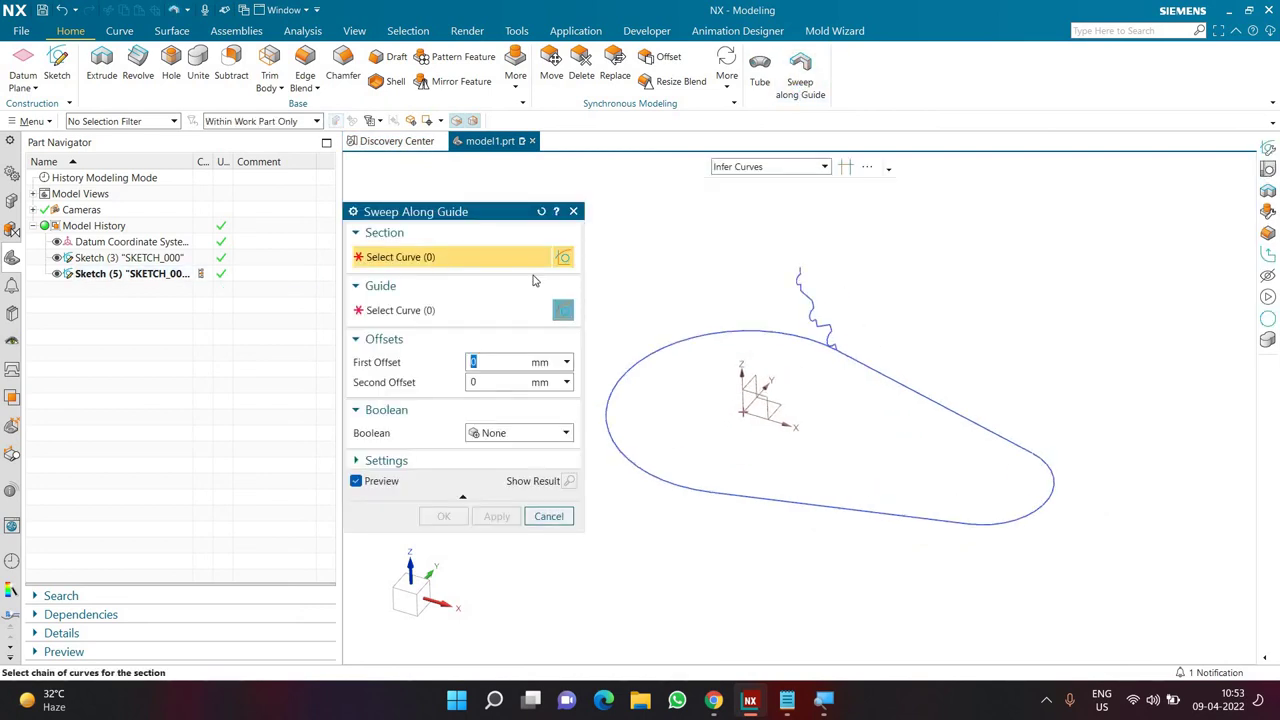
{"action": "left_click", "coordinate": [821, 323]}
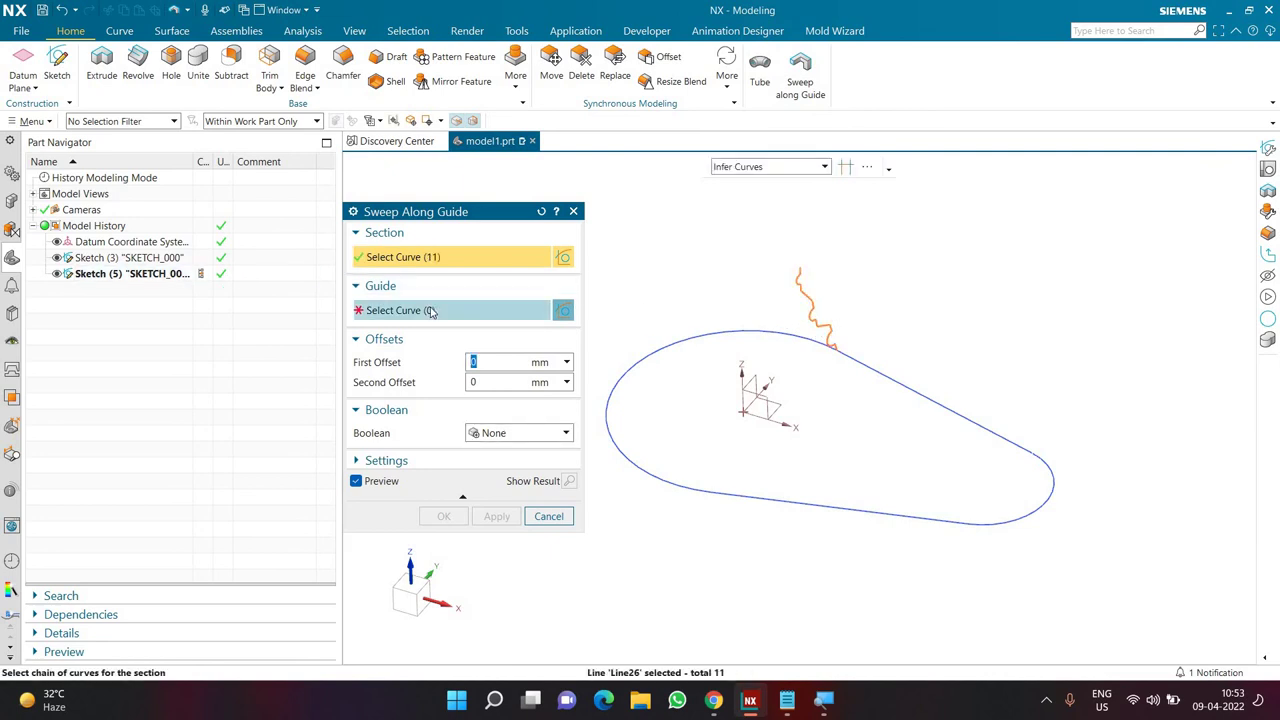
{"action": "left_click", "coordinate": [430, 310]}
{"action": "left_click", "coordinate": [792, 167]}
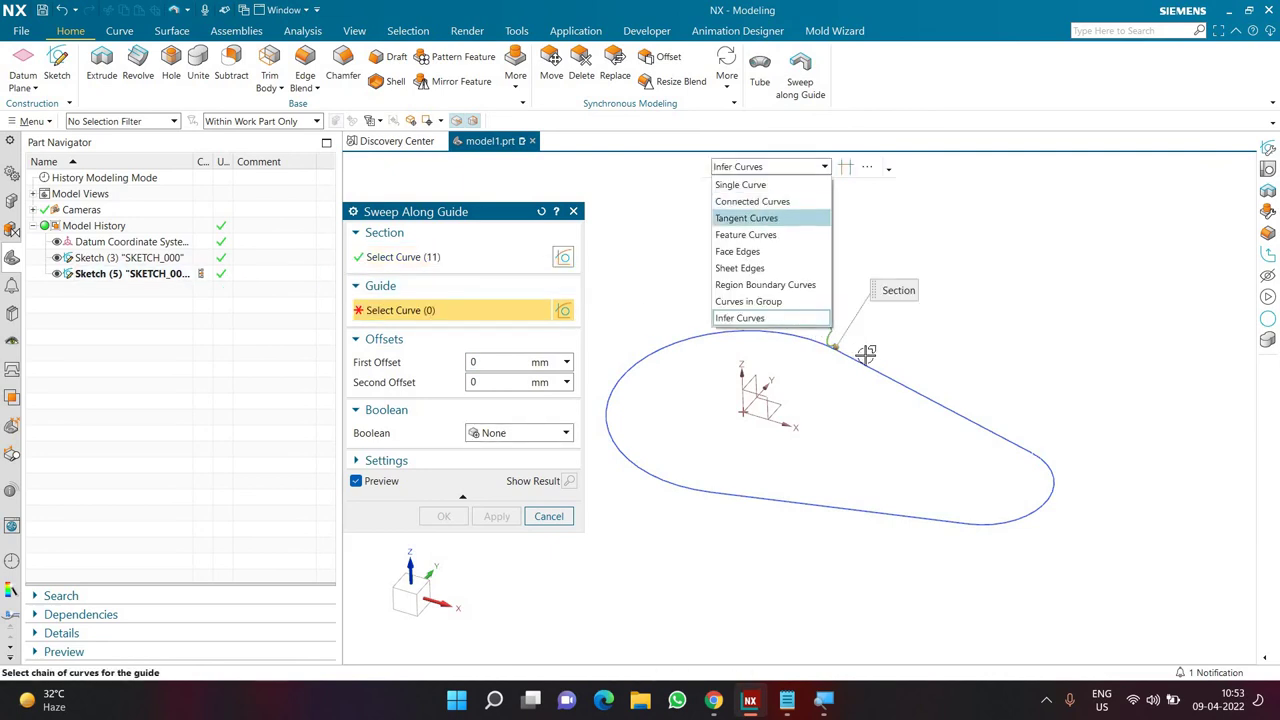
{"action": "left_click", "coordinate": [772, 217]}
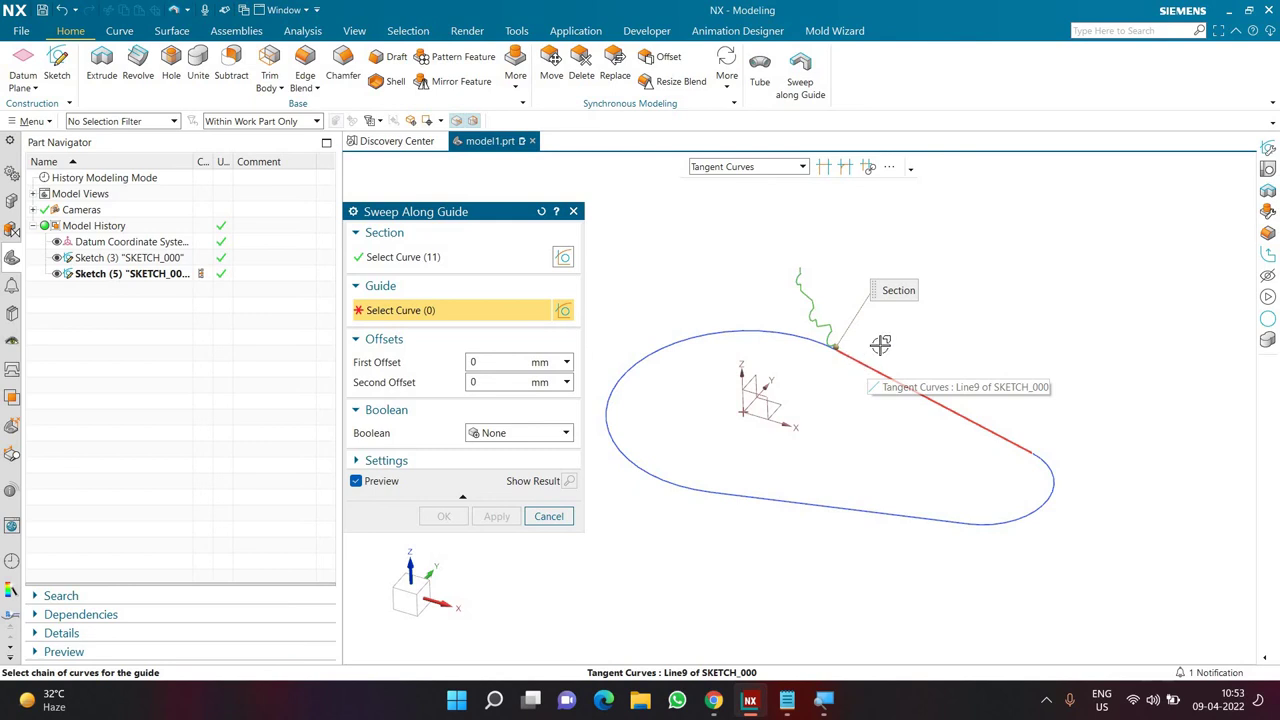
{"action": "left_click", "coordinate": [849, 355]}
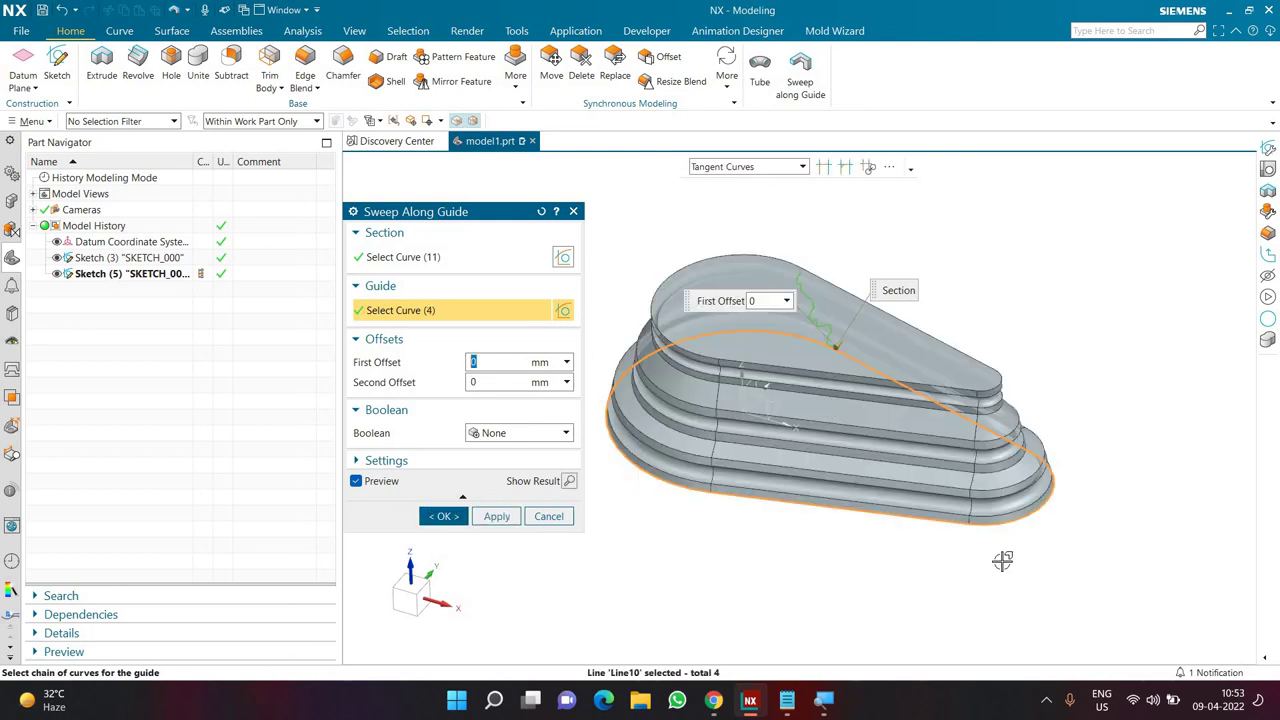
- Preview the sweep with its body type as Sheet, return it to Solid, and compare both shapes from several angles
{"action": "middle_click_drag", "start_coordinate": [986, 552], "coordinate": [538, 497]}
{"action": "left_click", "coordinate": [386, 460]}
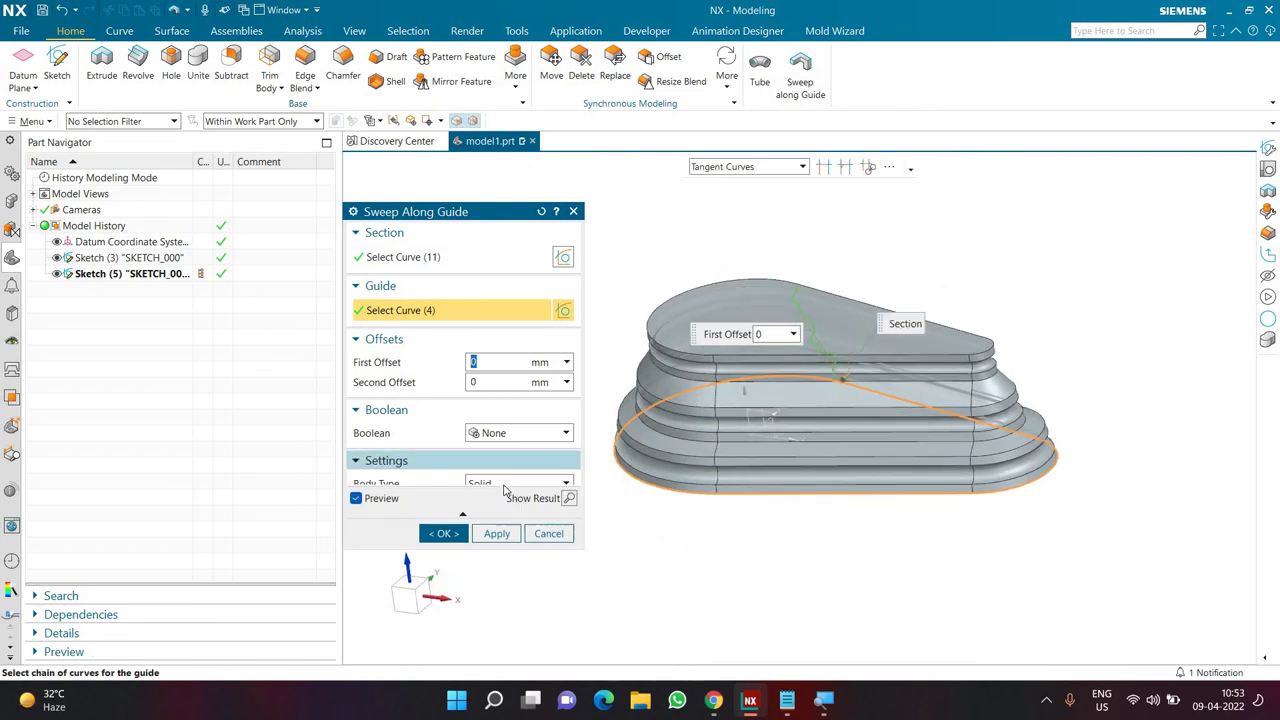
{"action": "left_click", "coordinate": [518, 483]}
{"action": "left_click", "coordinate": [490, 517]}
{"action": "middle_click_drag", "start_coordinate": [889, 645], "coordinate": [512, 517]}
{"action": "left_click", "coordinate": [500, 484]}
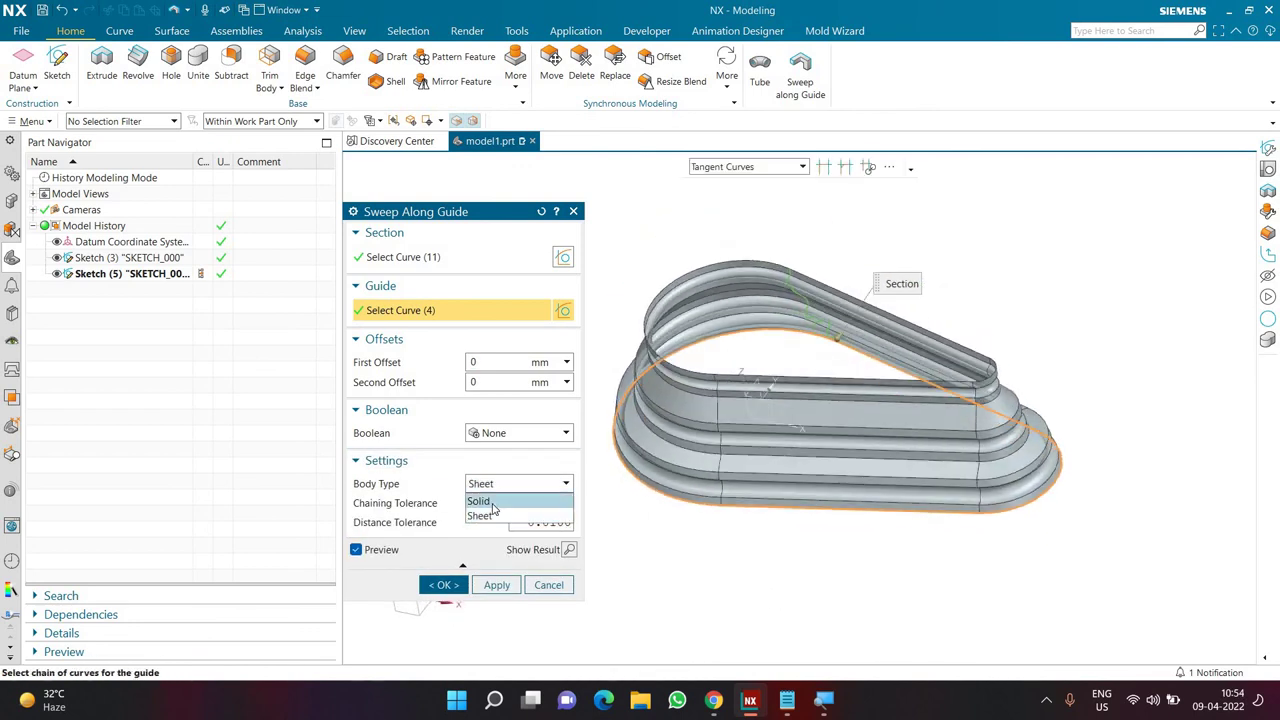
{"action": "left_click", "coordinate": [495, 500]}
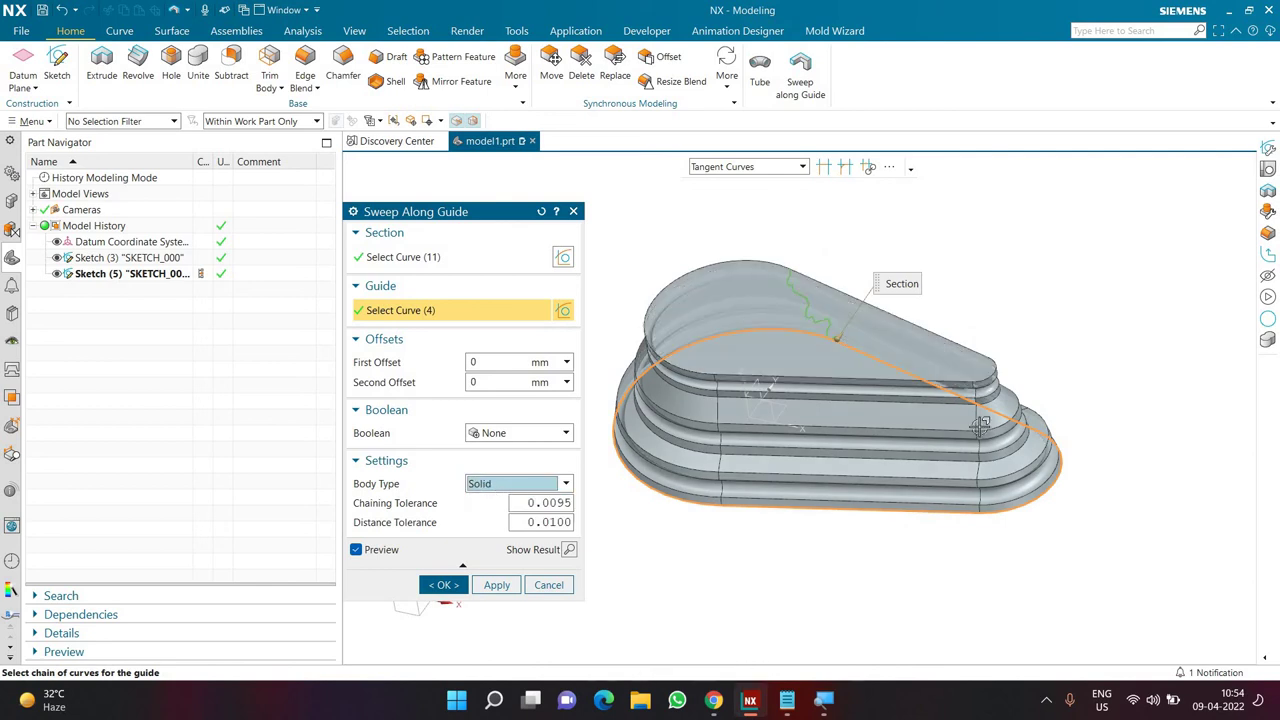
{"action": "middle_click_drag", "start_coordinate": [840, 394], "coordinate": [795, 680]}
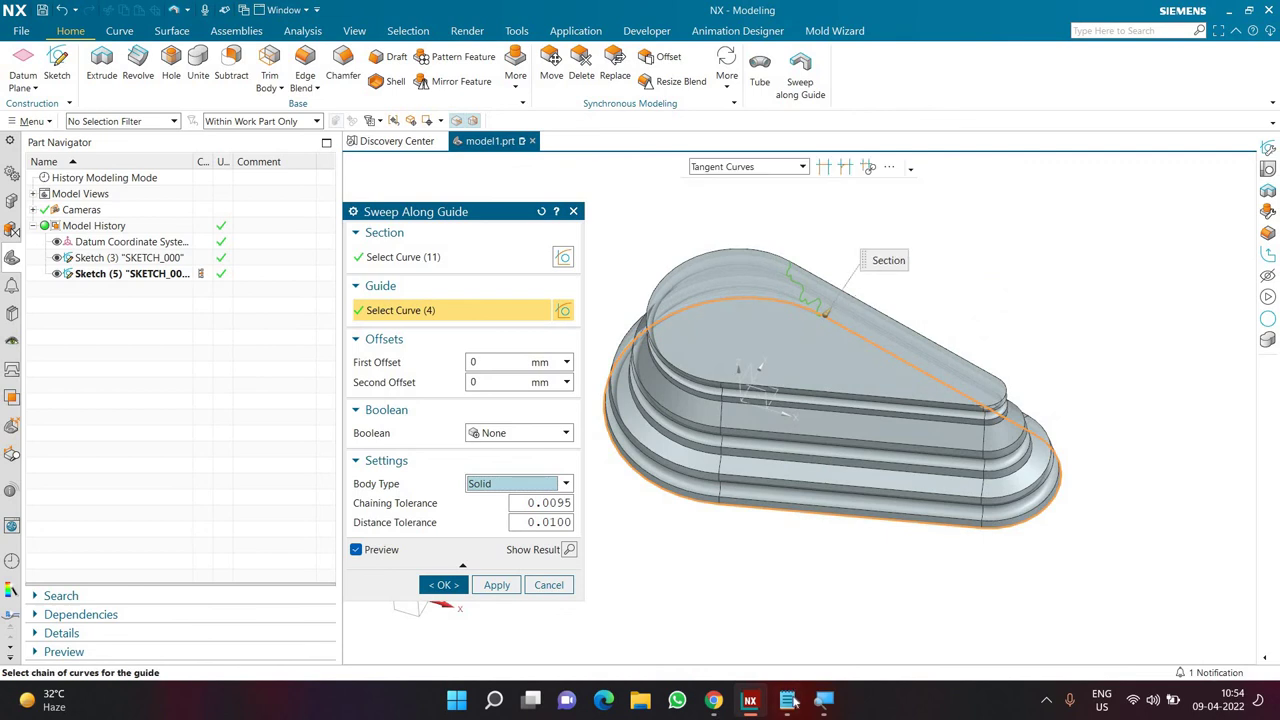
- Switch to Notepad, enter "solid or thin solid or sheet" as the output for open section and close guide, and return to NX
{"action": "left_click", "coordinate": [789, 700]}
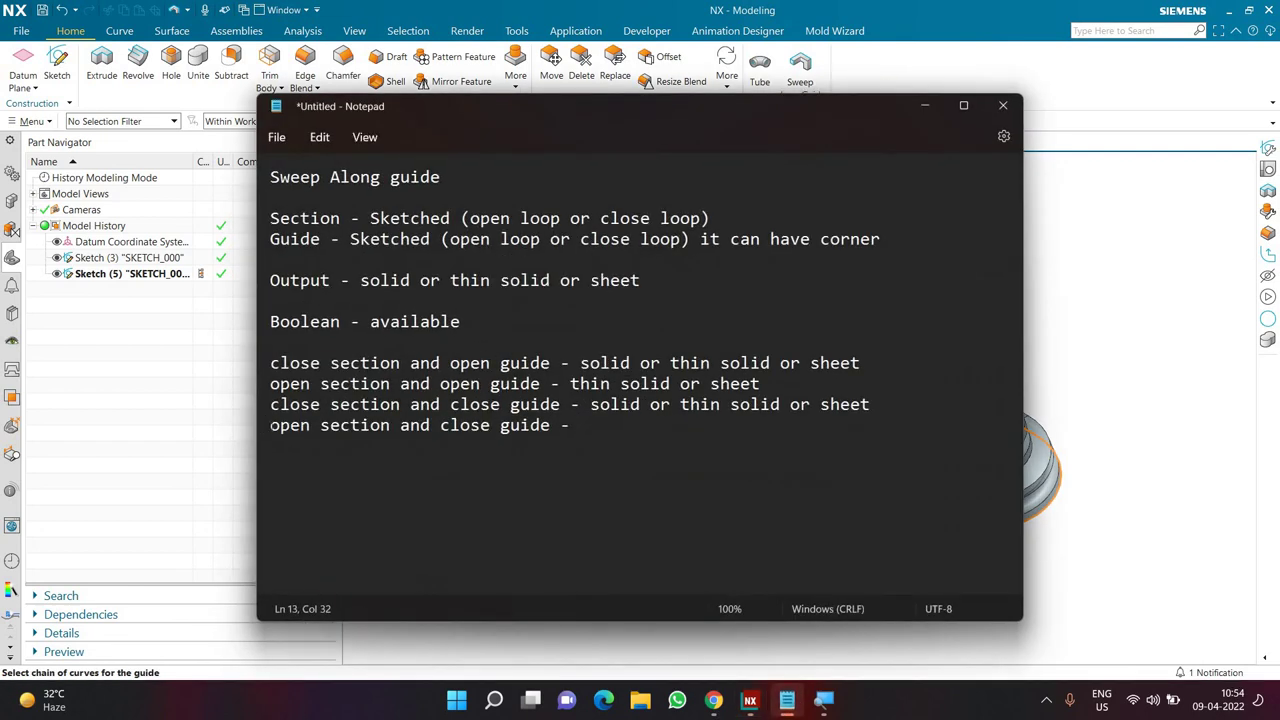
{"action": "left_click_drag", "start_coordinate": [280, 425], "coordinate": [388, 425]}
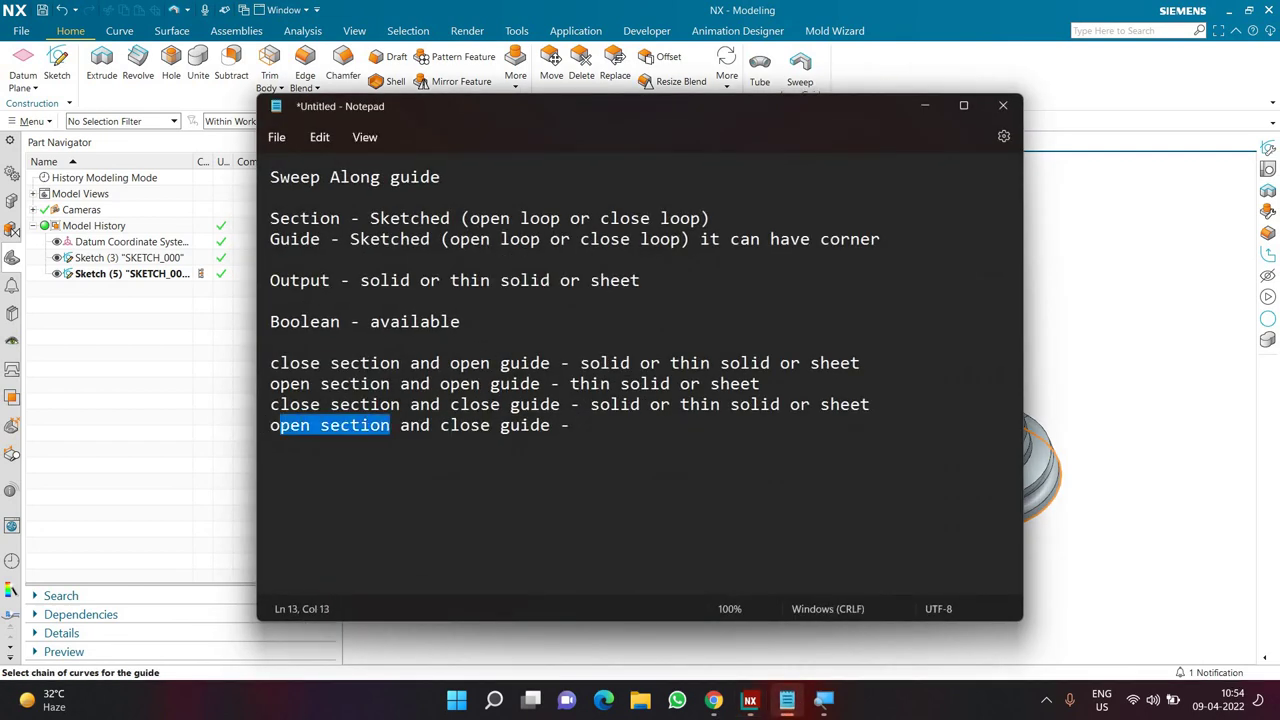
{"action": "left_click", "coordinate": [584, 426]}
{"action": "type", "text": "solid or thin solid or sheet"}
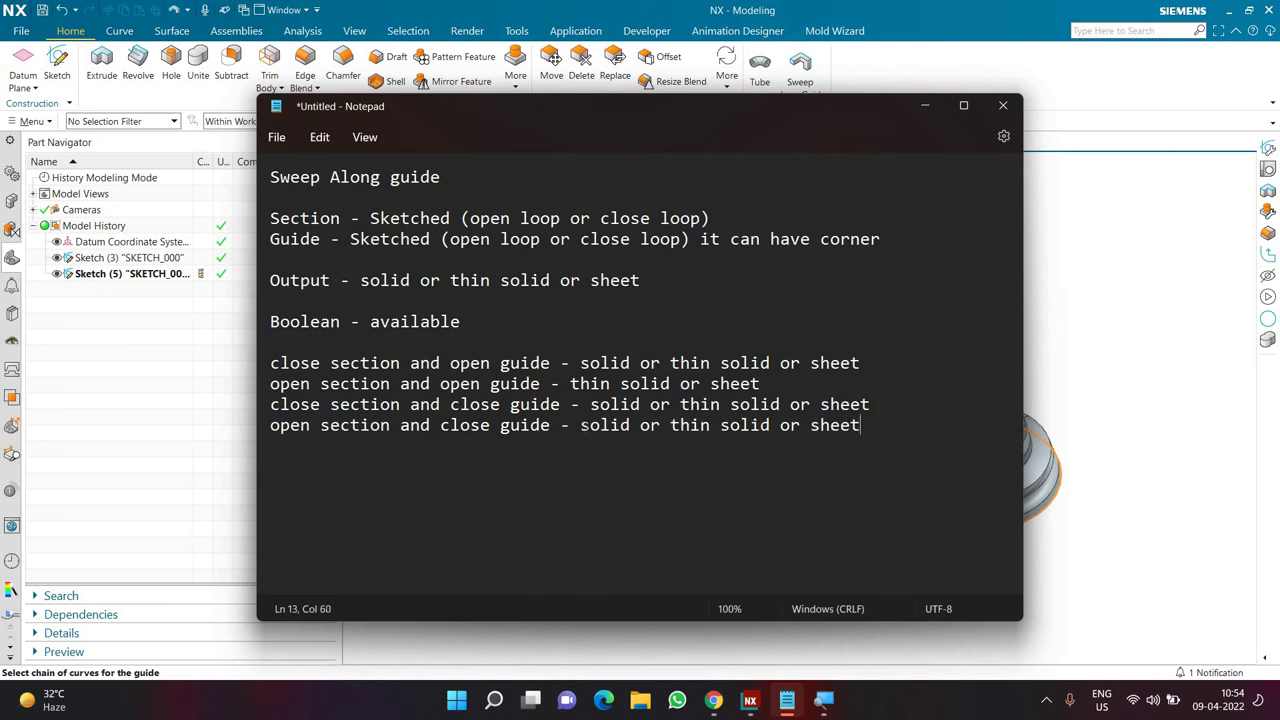
{"action": "left_click", "coordinate": [925, 105]}
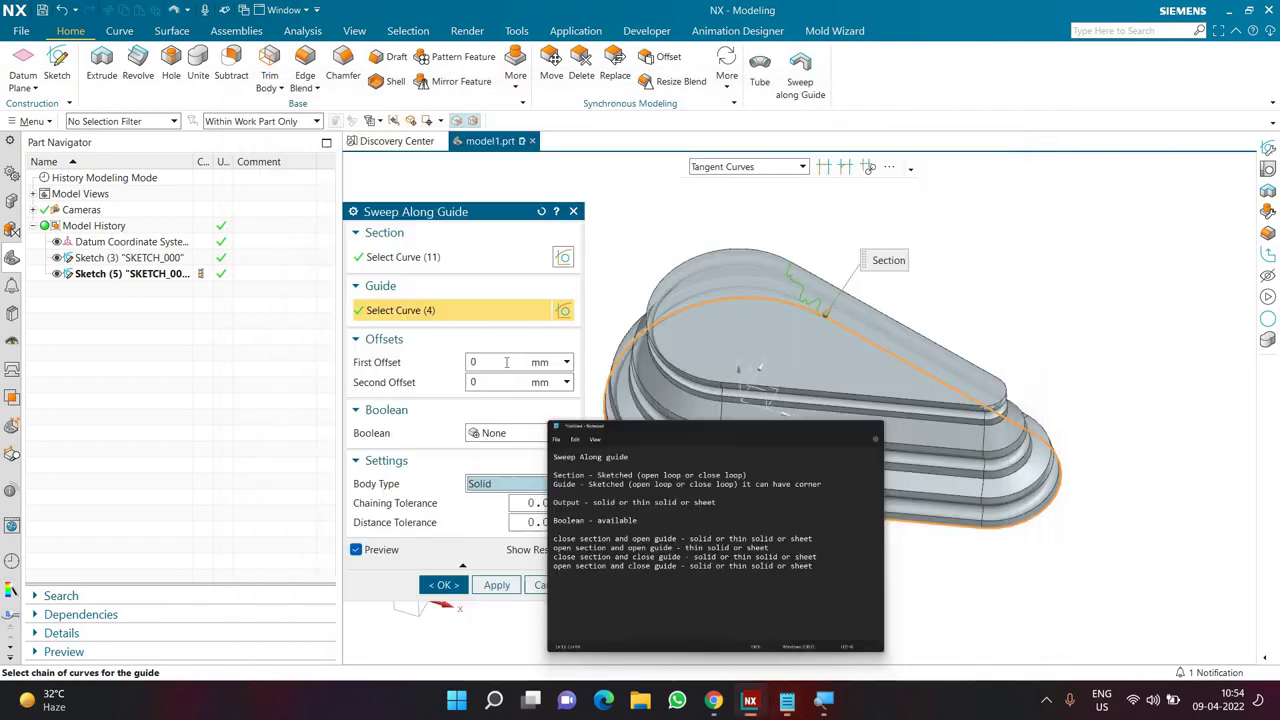
- Preview the sweep as a thin solid with second offsets of 10 mm and 3 mm, and reset the second offset to 0
{"action": "double_click", "coordinate": [491, 384]}
{"action": "type", "text": "10"}
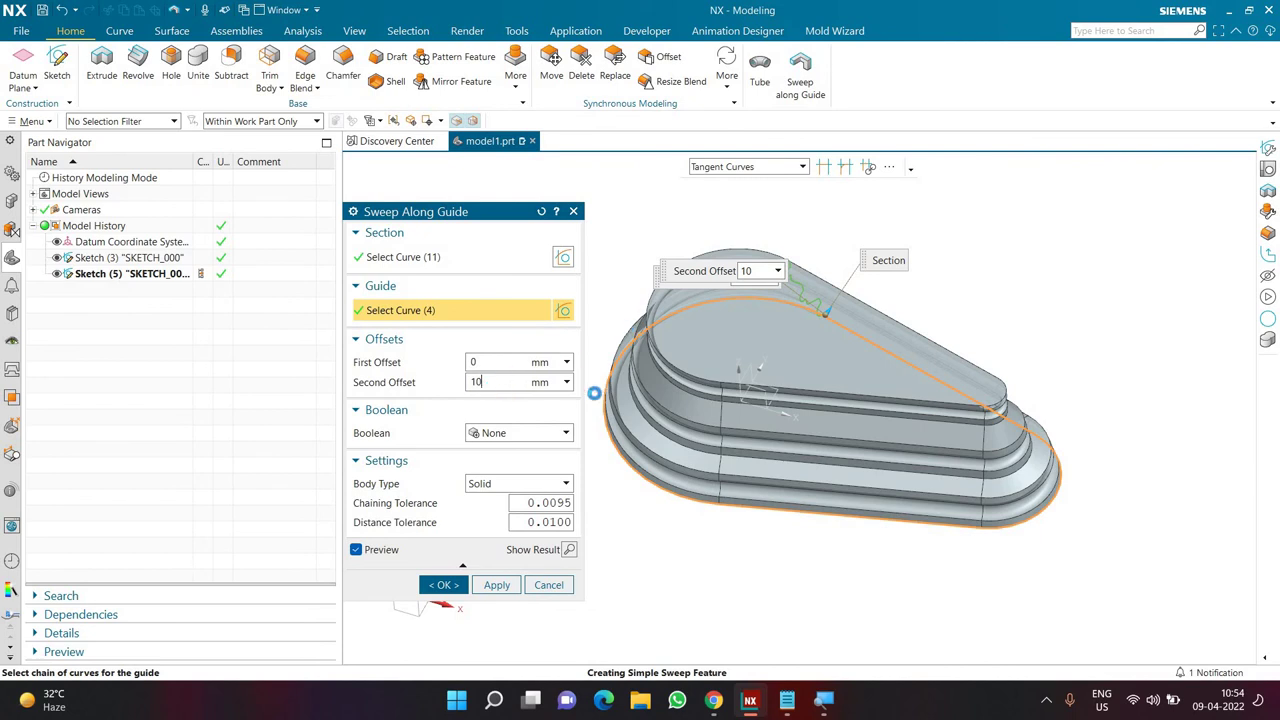
{"action": "type", "text": "3"}
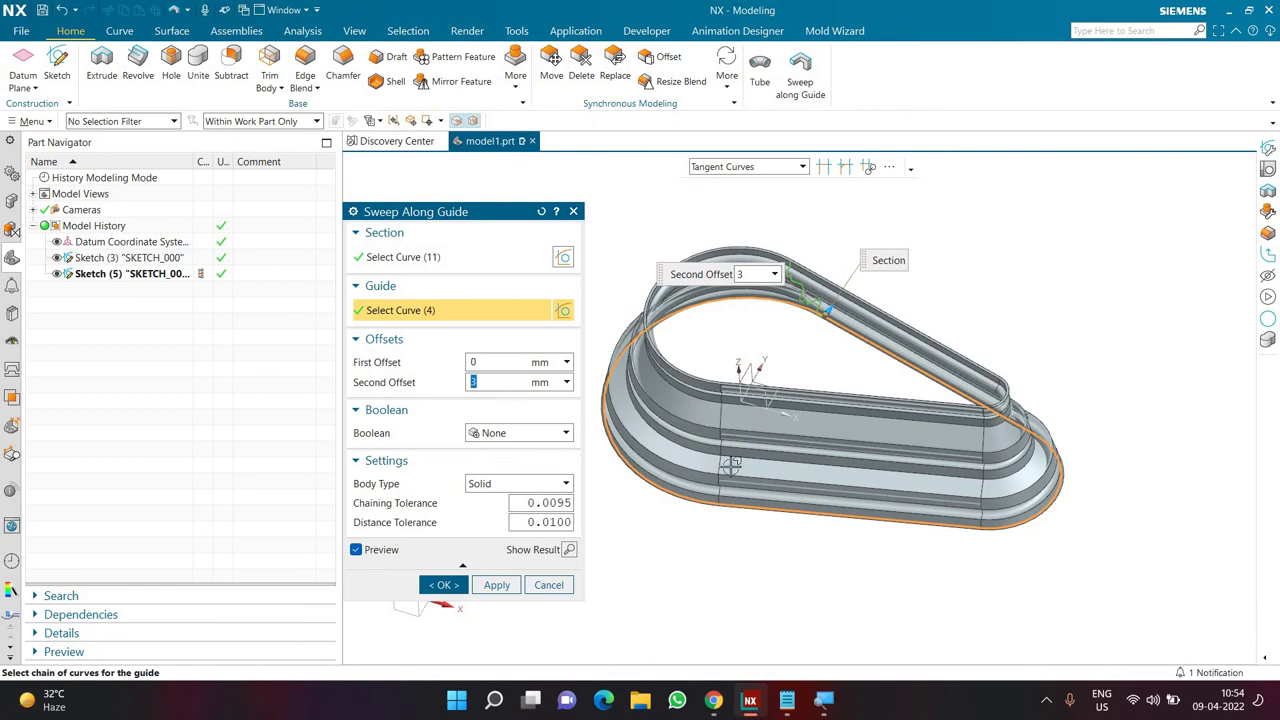
{"action": "scroll", "coordinate": [822, 415], "scroll_direction": "up", "scroll_amount": 5}
{"action": "middle_click_drag", "start_coordinate": [822, 415], "coordinate": [540, 393]}
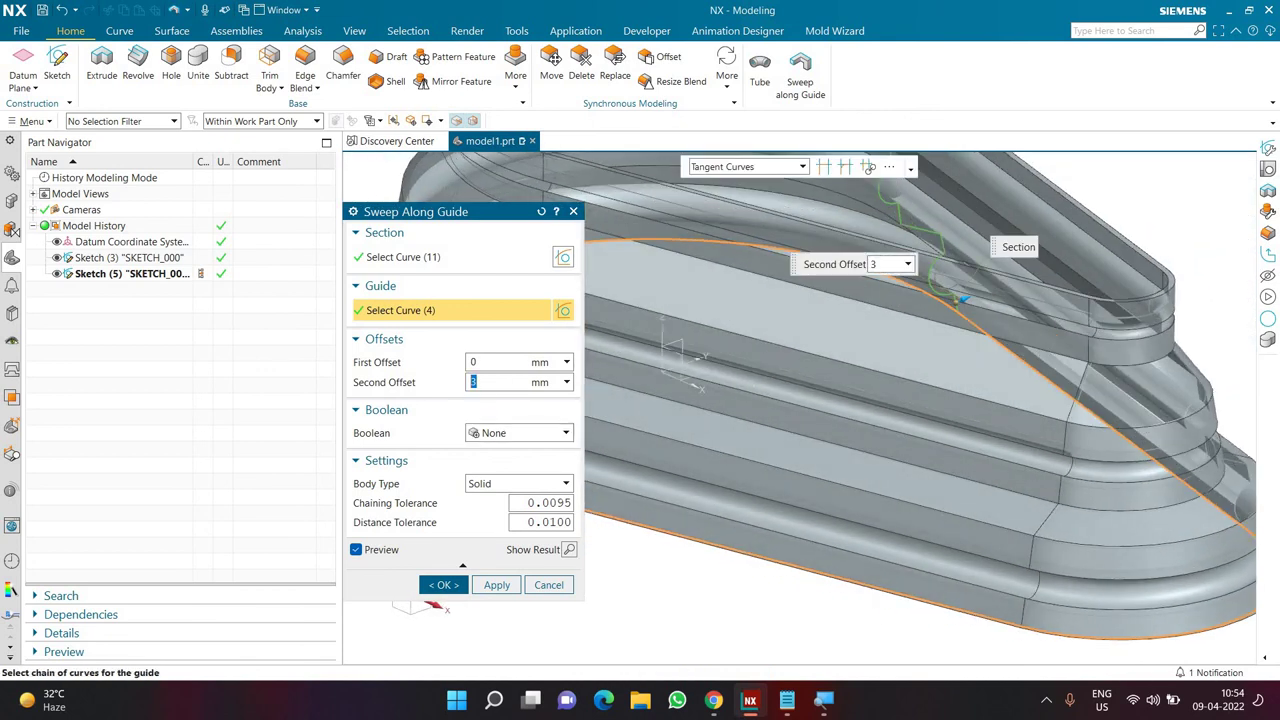
{"action": "type", "text": "0"}
- Preview the zero-offset sweep with its body type as Sheet, and return the body type to Solid
{"action": "left_click", "coordinate": [487, 482]}
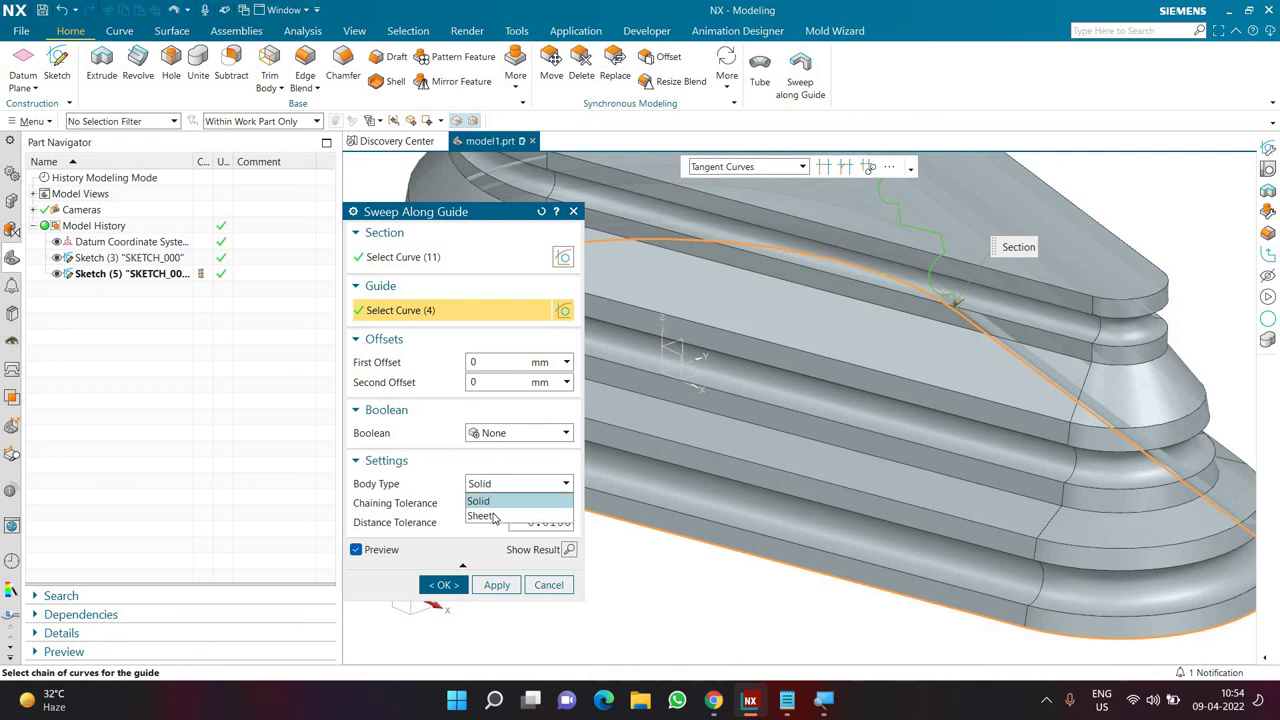
{"action": "left_click", "coordinate": [490, 516]}
{"action": "left_click", "coordinate": [492, 484]}
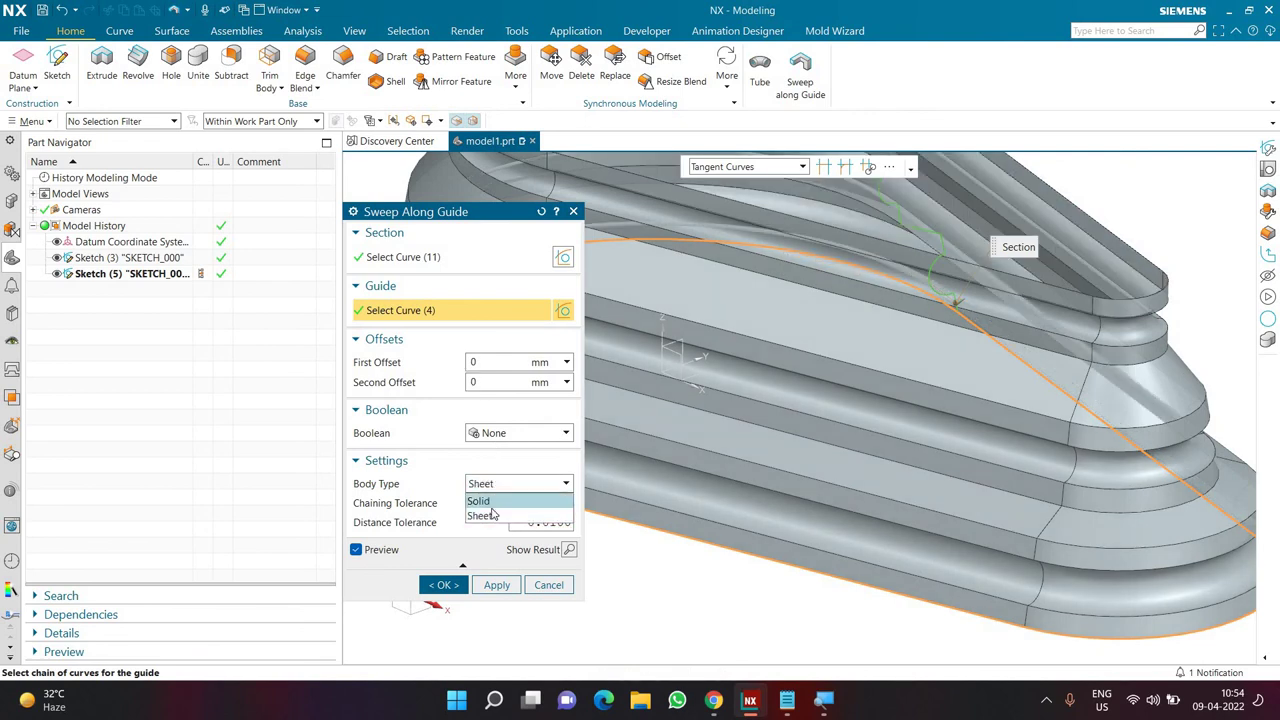
{"action": "left_click", "coordinate": [492, 502]}
- Switch to Notepad, compare the output notes for open section and open guide with the other combinations, and return to NX
{"action": "left_click", "coordinate": [787, 700]}
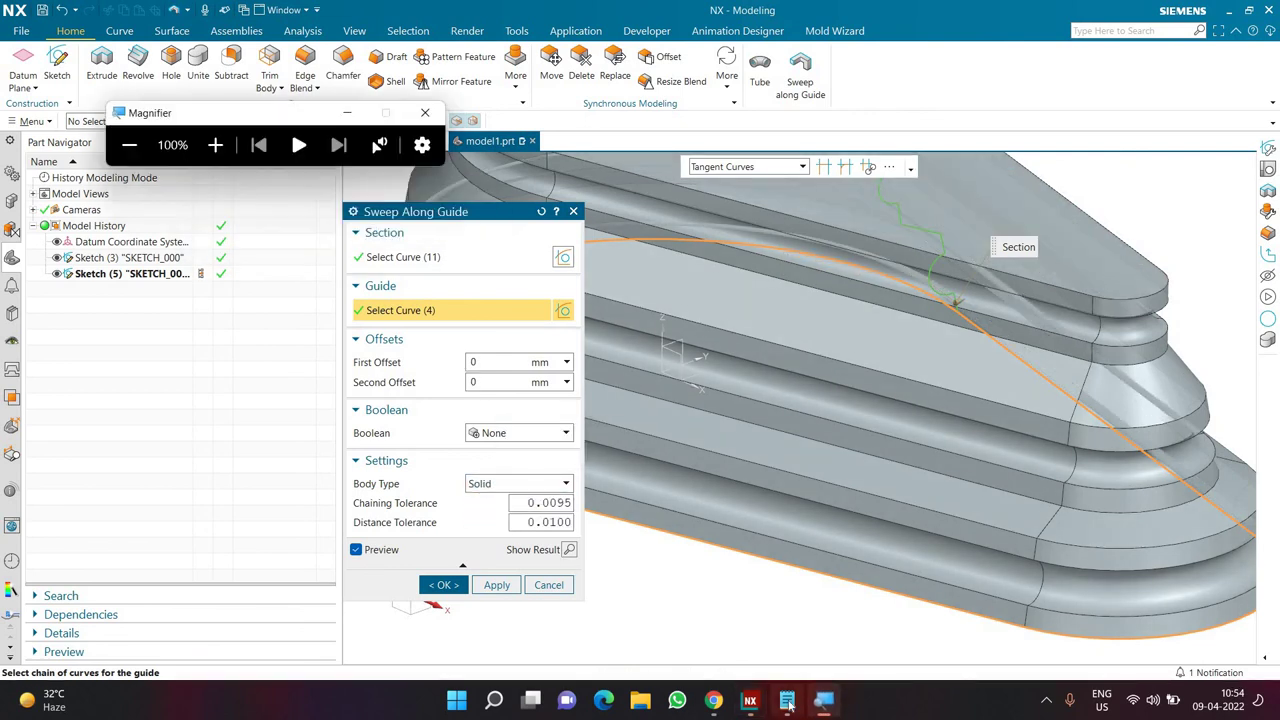
{"action": "left_click", "coordinate": [787, 700]}
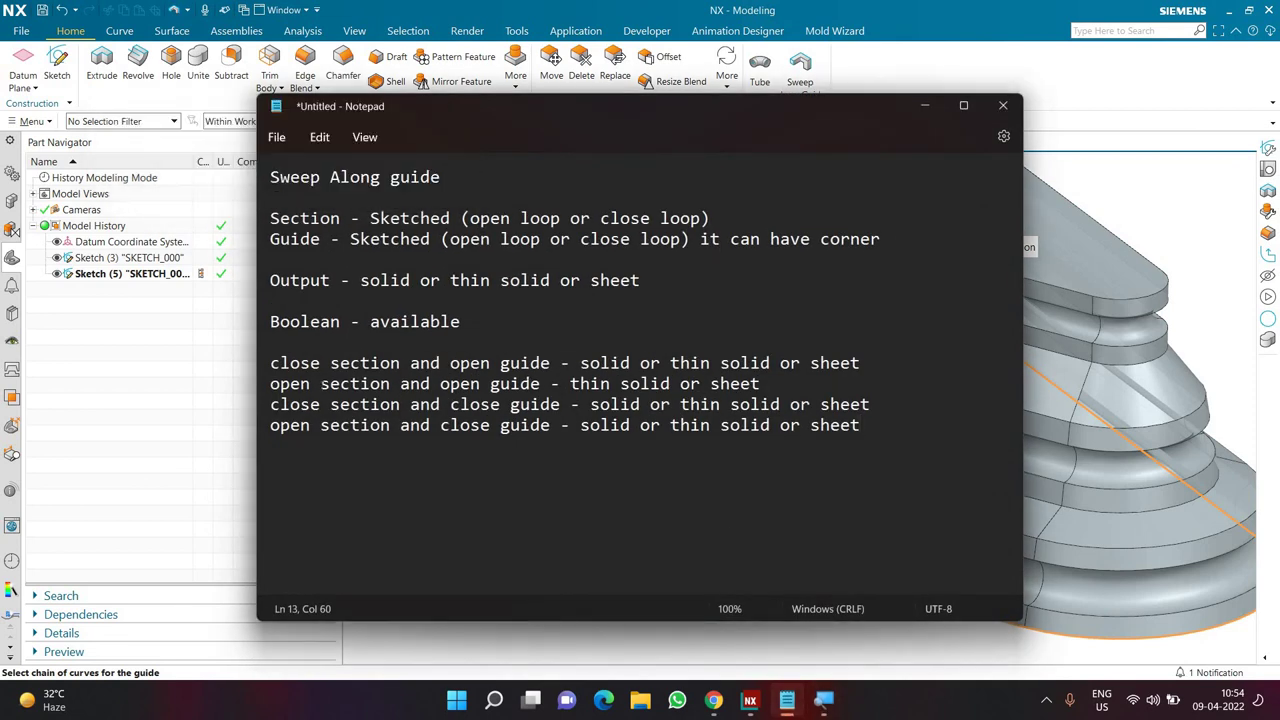
{"action": "left_click_drag", "start_coordinate": [270, 384], "coordinate": [760, 384]}
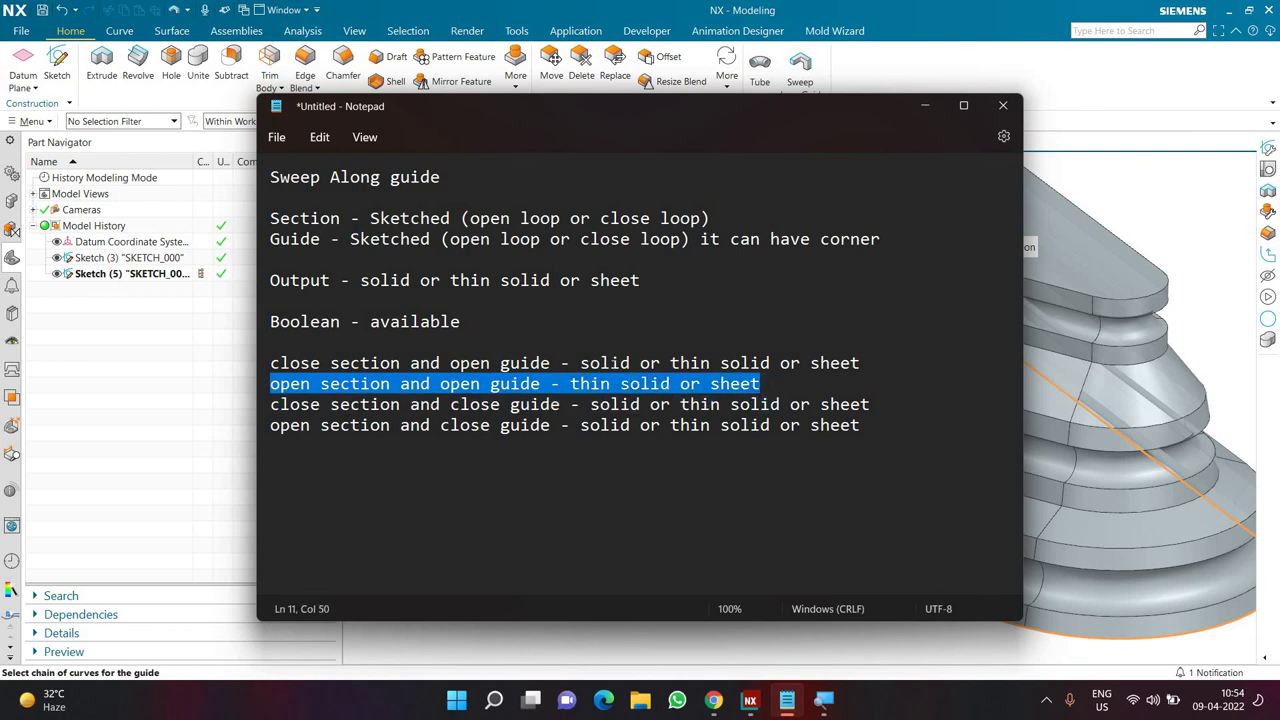
{"action": "double_click", "coordinate": [605, 364]}
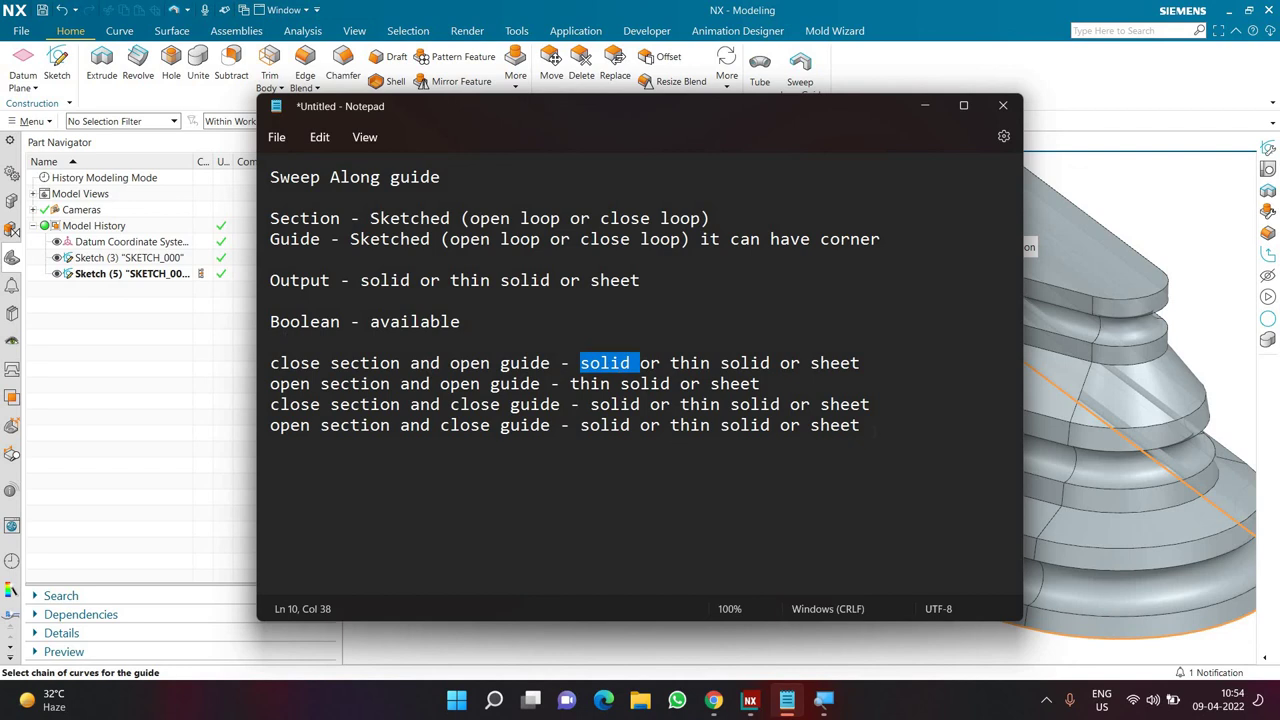
{"action": "key", "text": "ctrl+End"}
{"action": "left_click", "coordinate": [921, 110]}
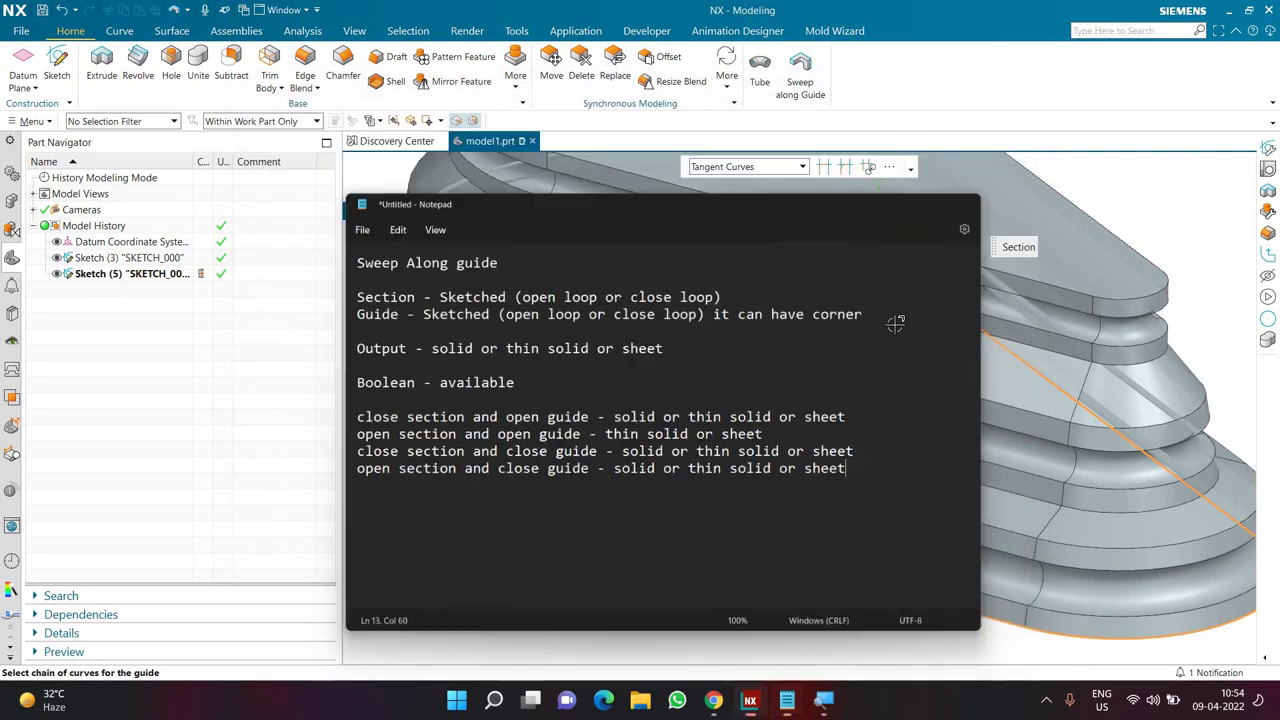
- Create the Sweep along Guide as a solid with zero offsets and inspect the finished body from several angles
{"action": "scroll", "coordinate": [895, 323], "scroll_direction": "down", "scroll_amount": 4}
{"action": "scroll", "coordinate": [891, 286], "scroll_direction": "up", "scroll_amount": 5}
{"action": "scroll", "coordinate": [888, 287], "scroll_direction": "down", "scroll_amount": 3}
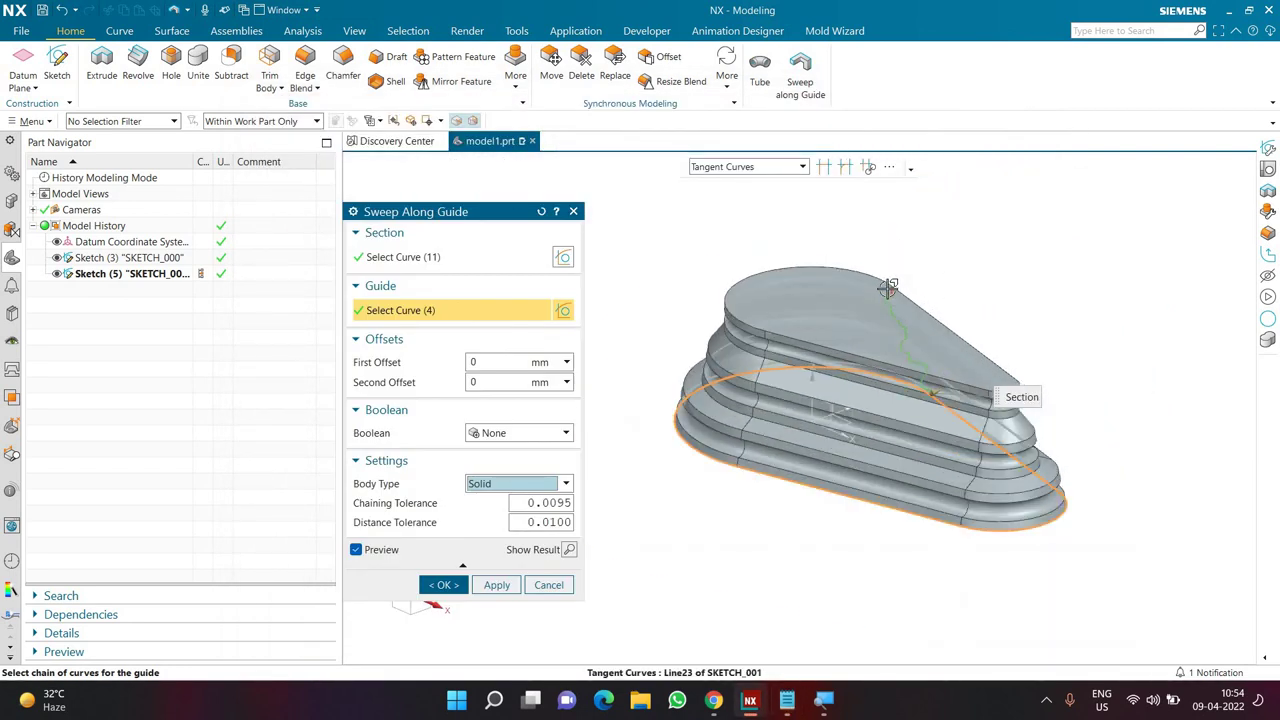
{"action": "scroll", "coordinate": [887, 287], "scroll_direction": "up", "scroll_amount": 2}
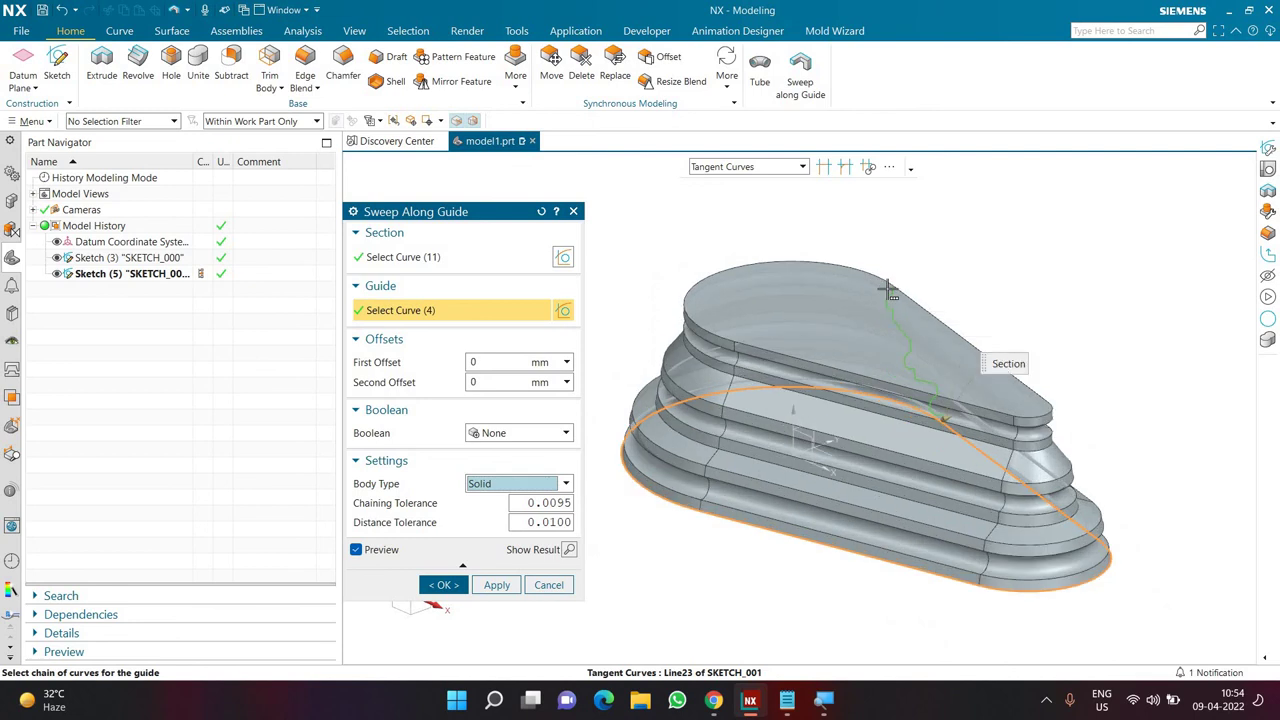
{"action": "left_click", "coordinate": [443, 585]}
{"action": "middle_click_drag", "start_coordinate": [685, 497], "coordinate": [1208, 566]}
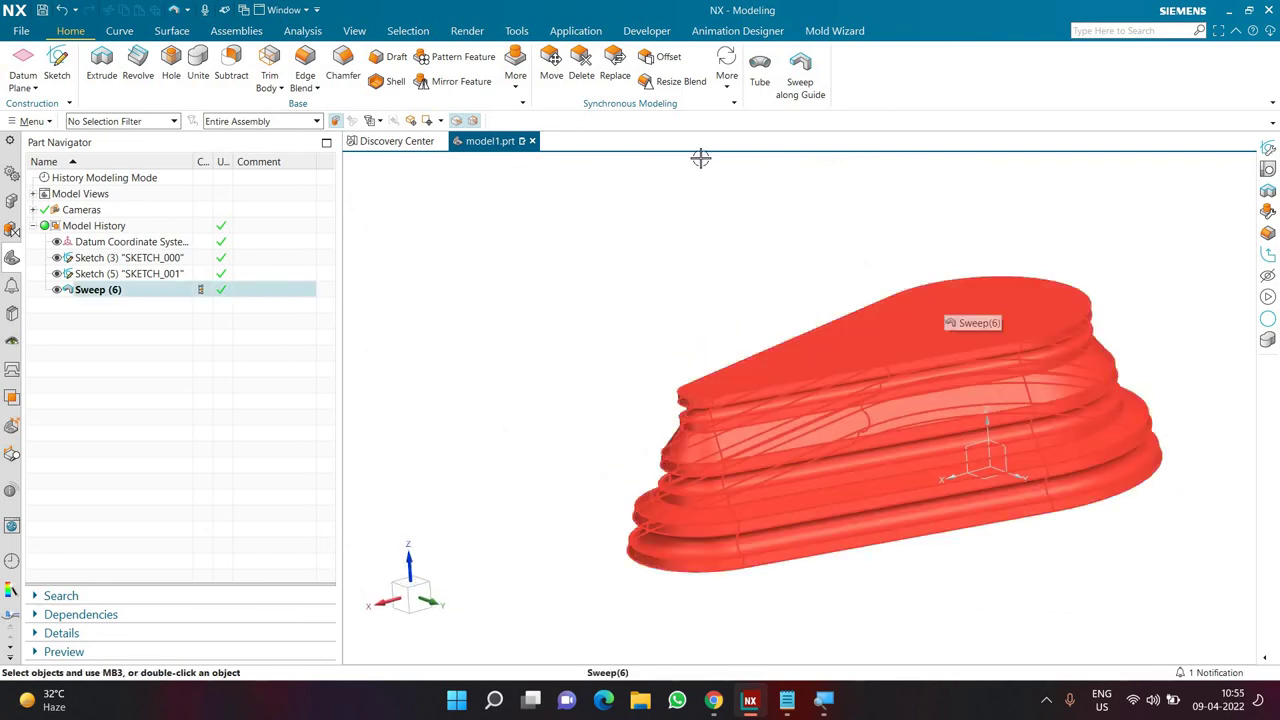
{"action": "middle_click_drag", "start_coordinate": [643, 200], "coordinate": [428, 146]}
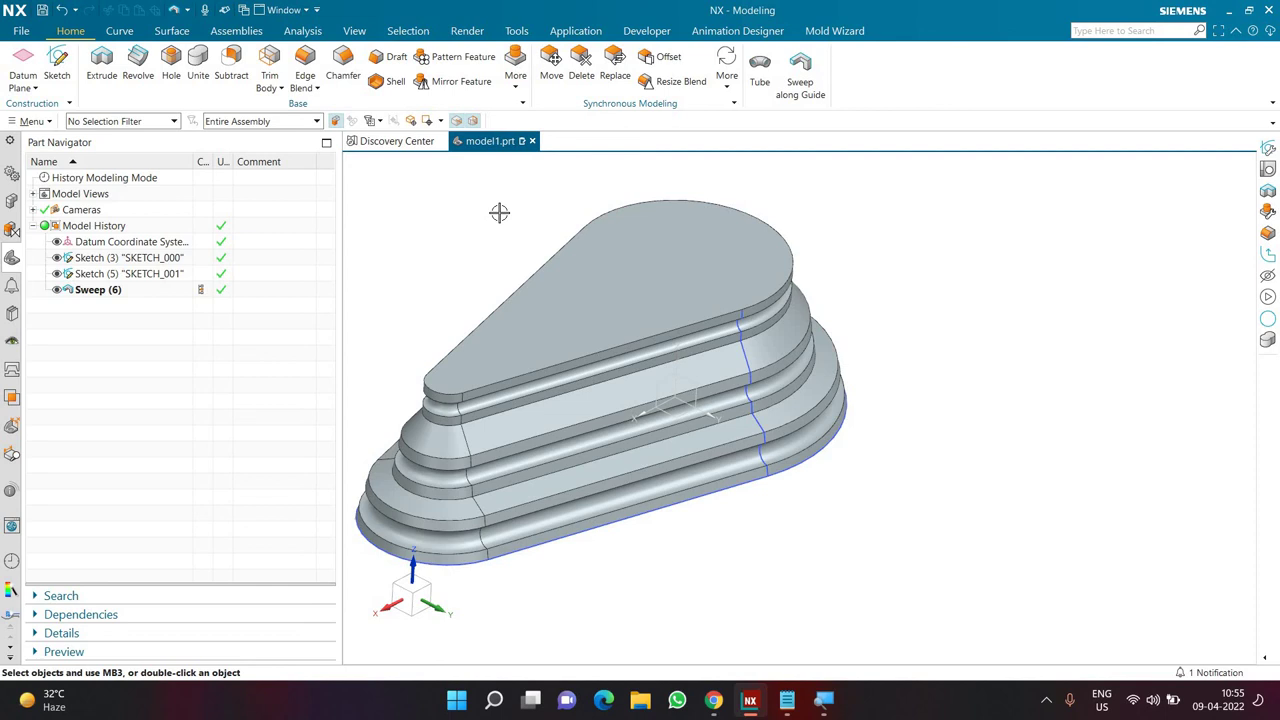
{"action": "left_click", "coordinate": [1046, 700]}
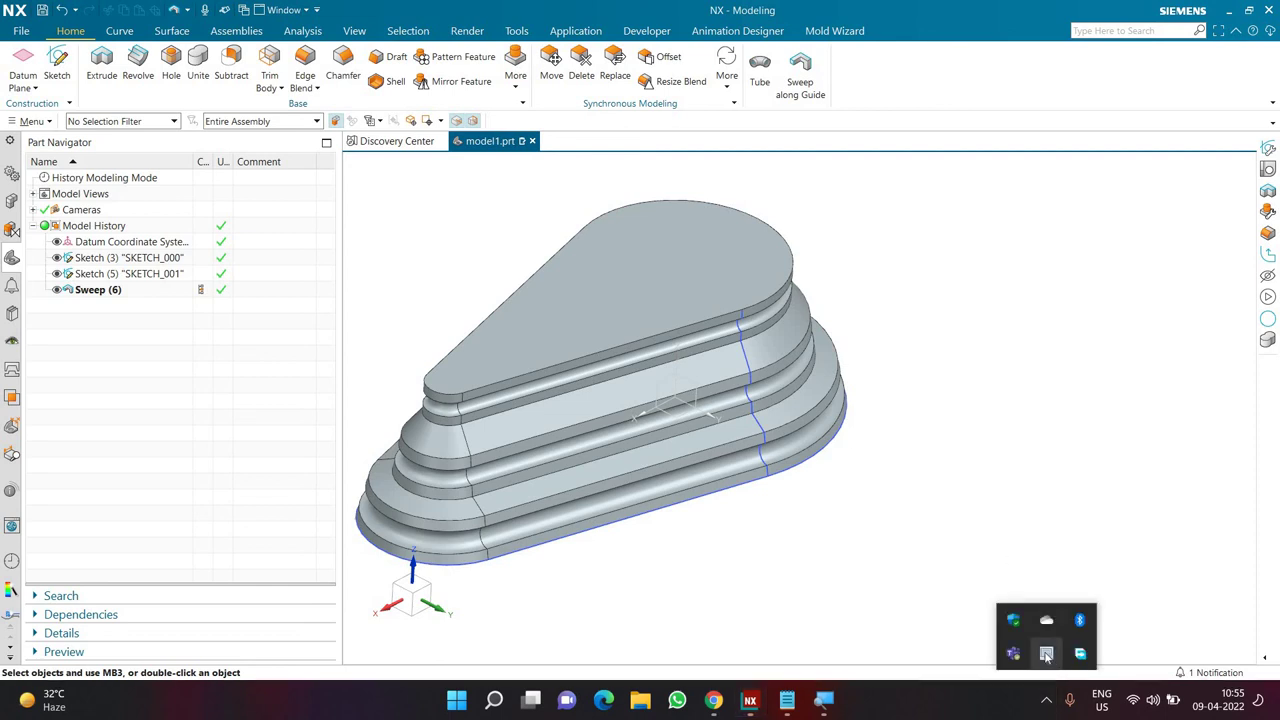